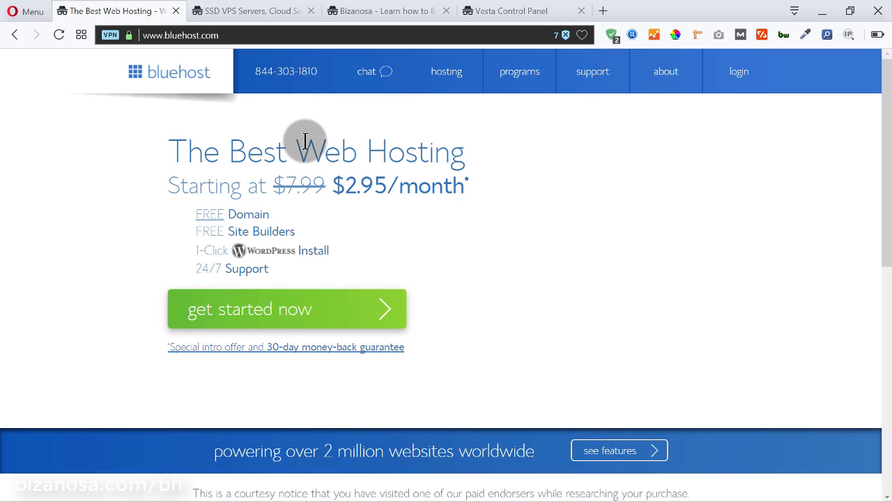
Switch to the 'SSD VPS Servers' tab to view Vultr's cloud server signup page
{"action": "left_click", "coordinate": [253, 12]}
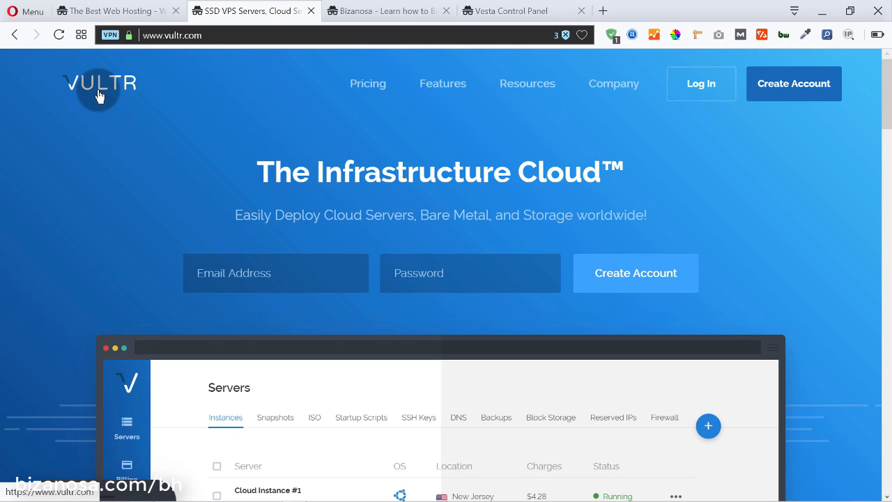
Glance at the Bizanosa and Vesta tabs, then scroll through Vultr's product listings and monthly prices
{"action": "key", "text": "ctrl+Tab"}
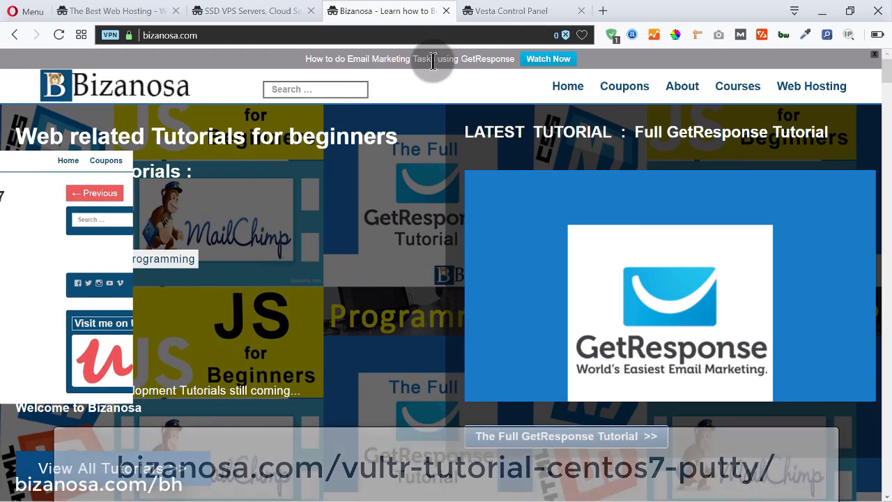
{"action": "left_click", "coordinate": [492, 10]}
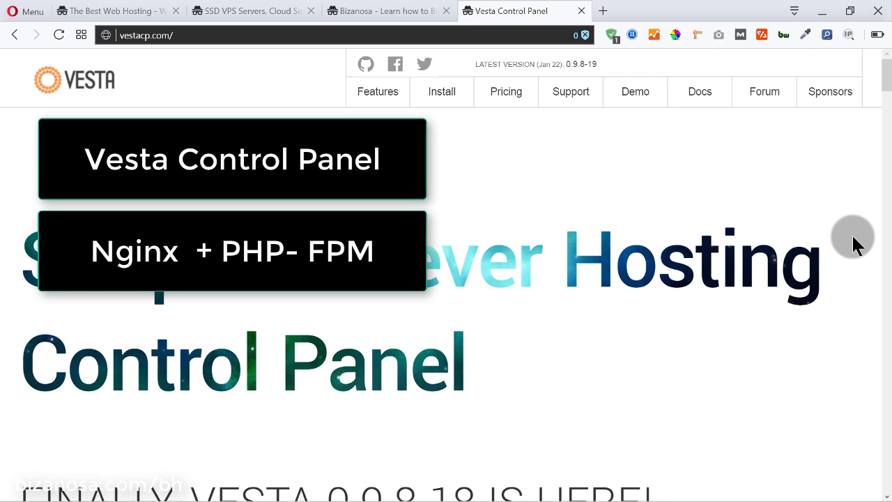
{"action": "left_click", "coordinate": [234, 9]}
{"action": "scroll", "coordinate": [309, 124], "scroll_direction": "down", "scroll_amount": 5}
{"action": "scroll", "coordinate": [308, 117], "scroll_direction": "down", "scroll_amount": 20}
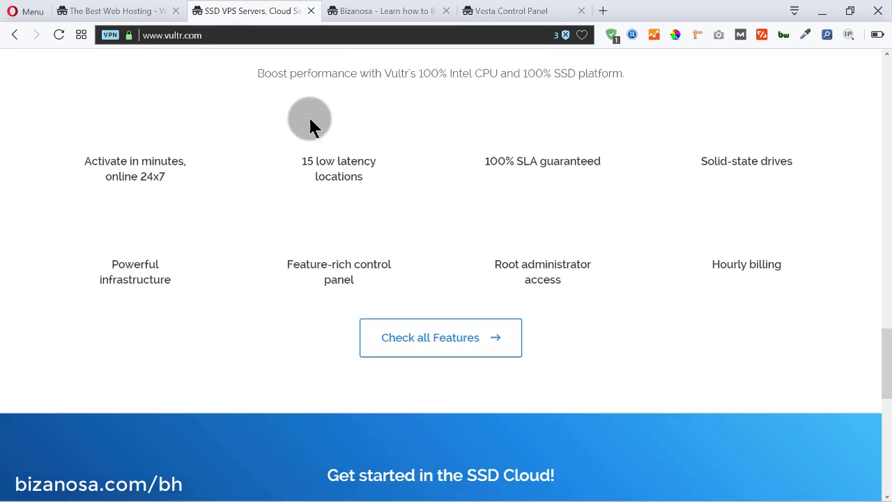
{"action": "scroll", "coordinate": [309, 119], "scroll_direction": "up", "scroll_amount": 20}
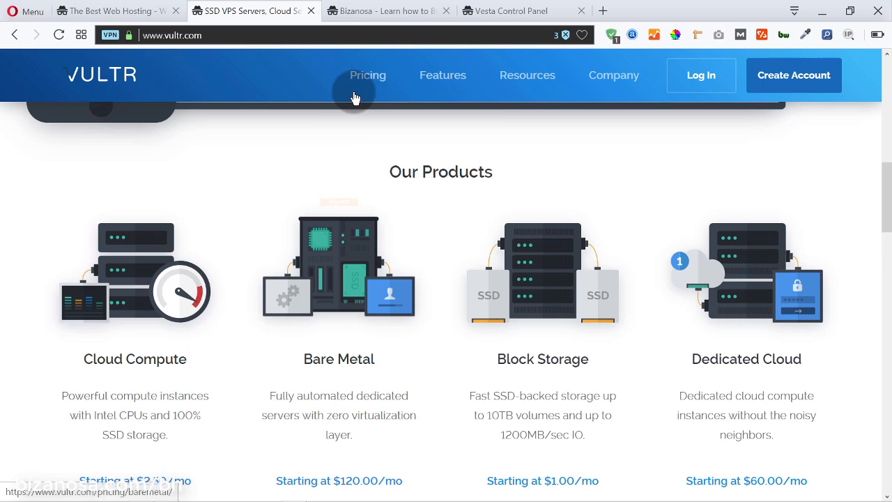
{"action": "mouse_move", "coordinate": [364, 82]}
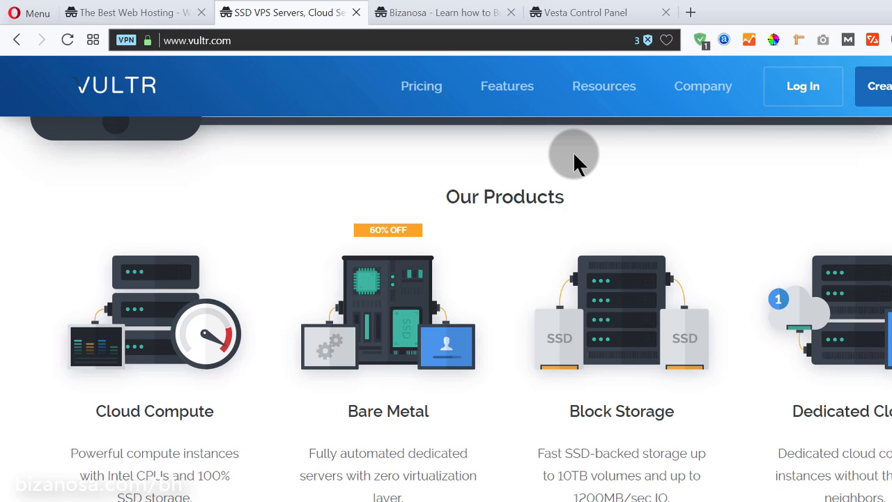
Open Vesta Control Panel's installation page and scroll down to Advanced Install Settings
{"action": "left_click", "coordinate": [584, 12]}
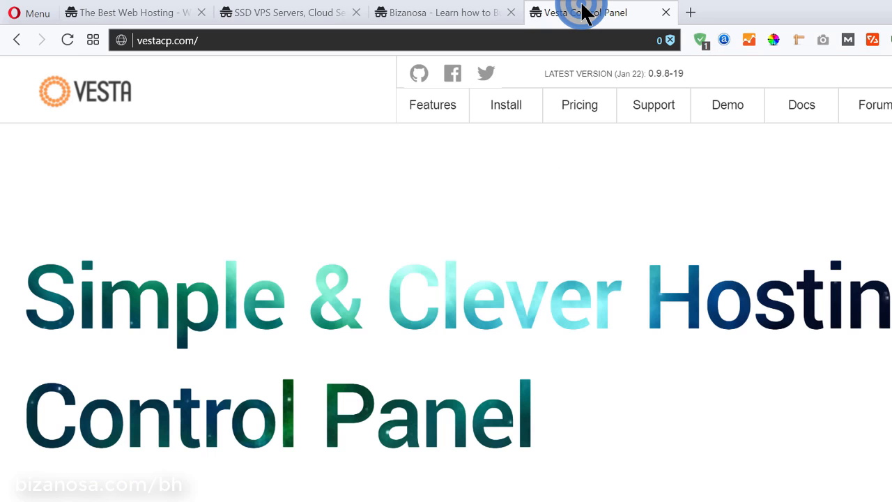
{"action": "left_click", "coordinate": [508, 115]}
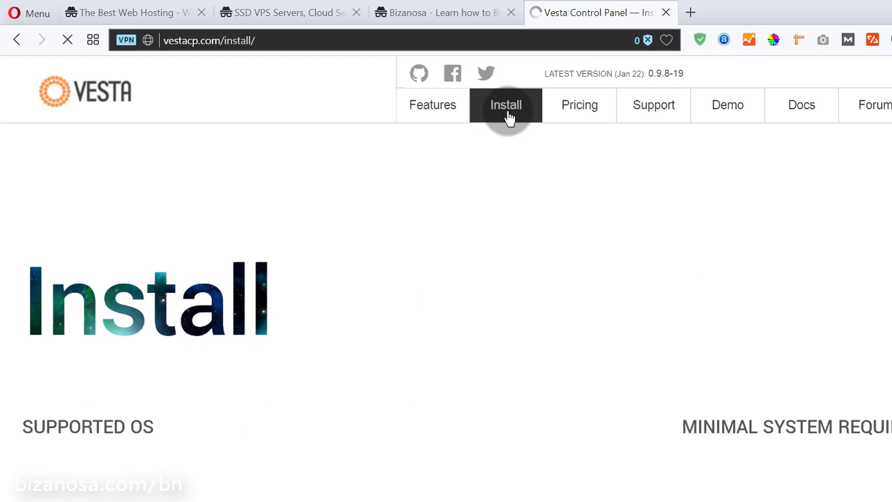
{"action": "scroll", "coordinate": [522, 204], "scroll_direction": "down", "scroll_amount": 2}
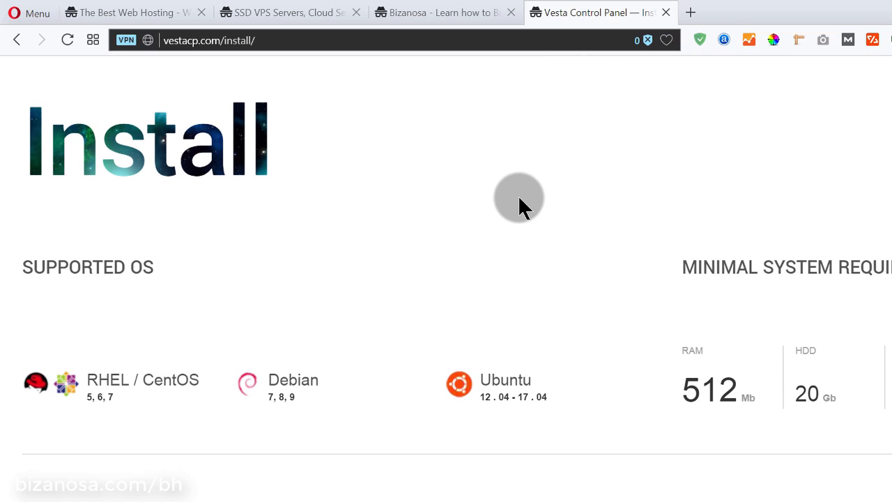
{"action": "scroll", "coordinate": [519, 198], "scroll_direction": "down", "scroll_amount": 4}
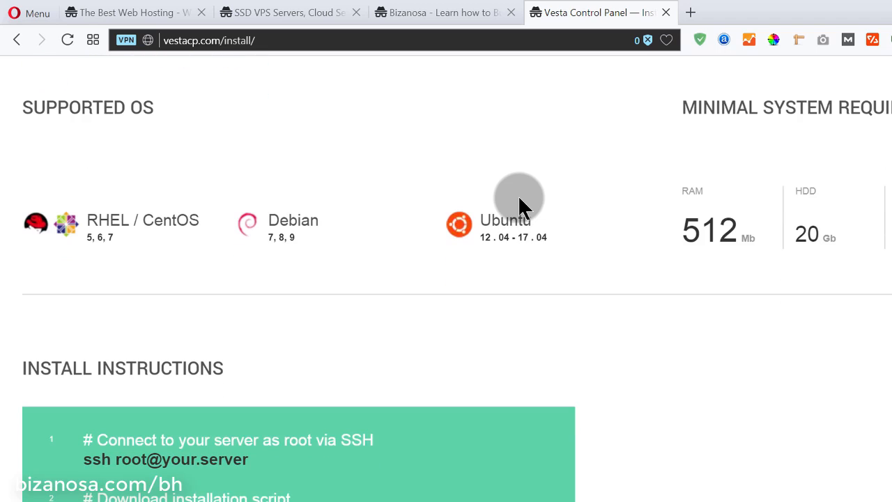
{"action": "scroll", "coordinate": [519, 199], "scroll_direction": "down", "scroll_amount": 1}
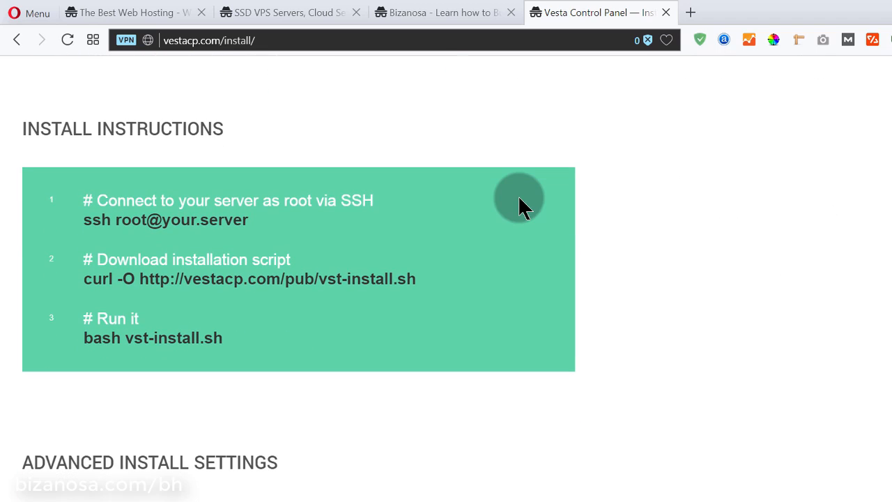
{"action": "scroll", "coordinate": [519, 202], "scroll_direction": "down", "scroll_amount": 3}
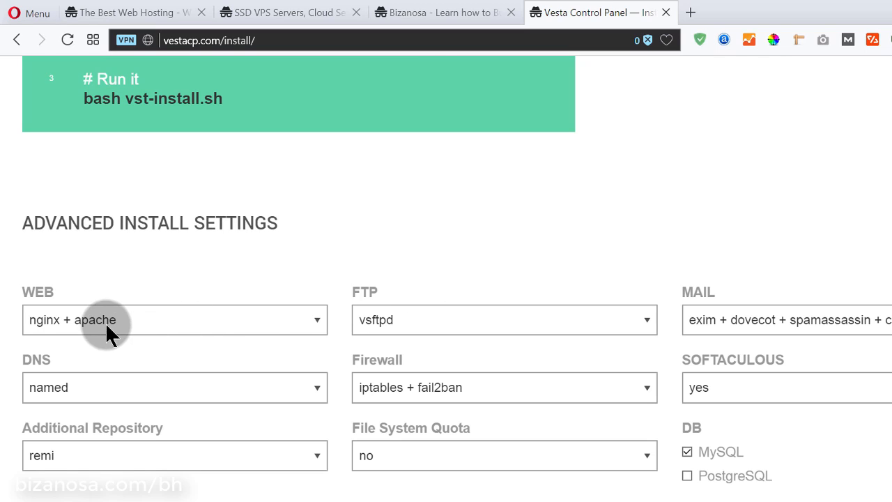
Set the WEB option to nginx + php-fpm and review the remaining install settings
{"action": "left_click", "coordinate": [150, 318]}
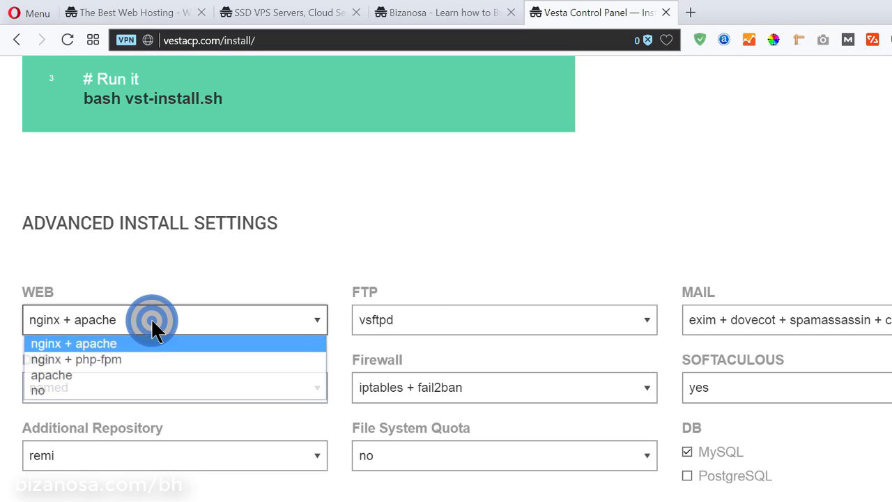
{"action": "left_click", "coordinate": [131, 356]}
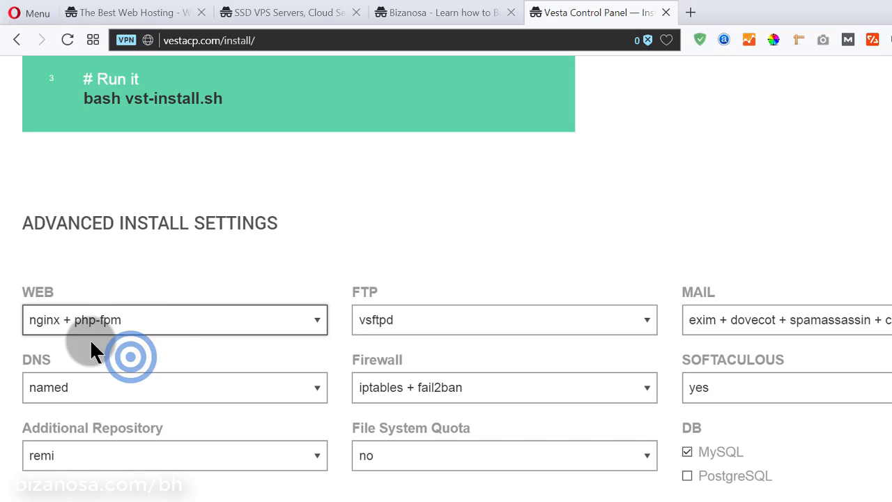
{"action": "scroll", "coordinate": [340, 235], "scroll_direction": "down", "scroll_amount": 2}
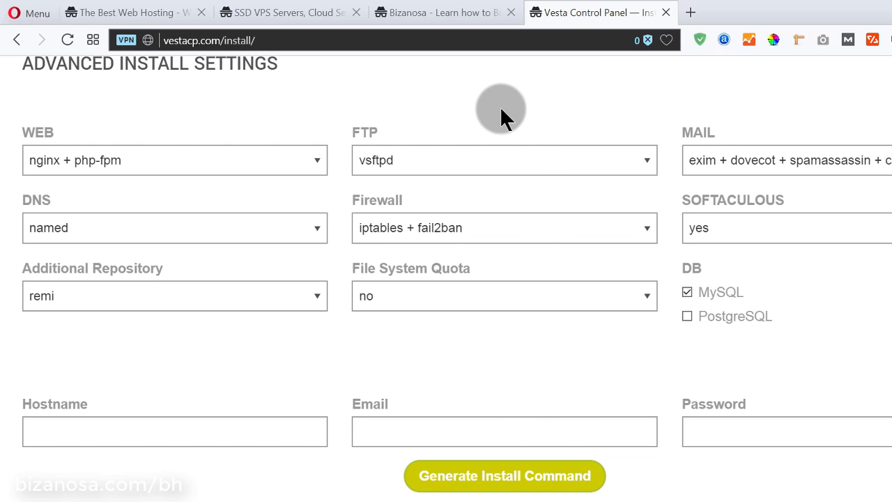
{"action": "scroll", "coordinate": [500, 106], "scroll_direction": "up", "scroll_amount": 8}
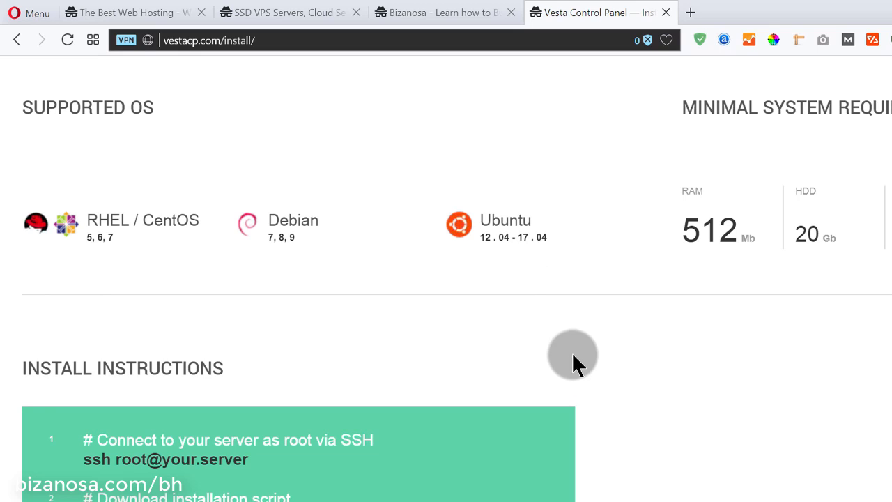
{"action": "scroll", "coordinate": [555, 246], "scroll_direction": "up", "scroll_amount": 4}
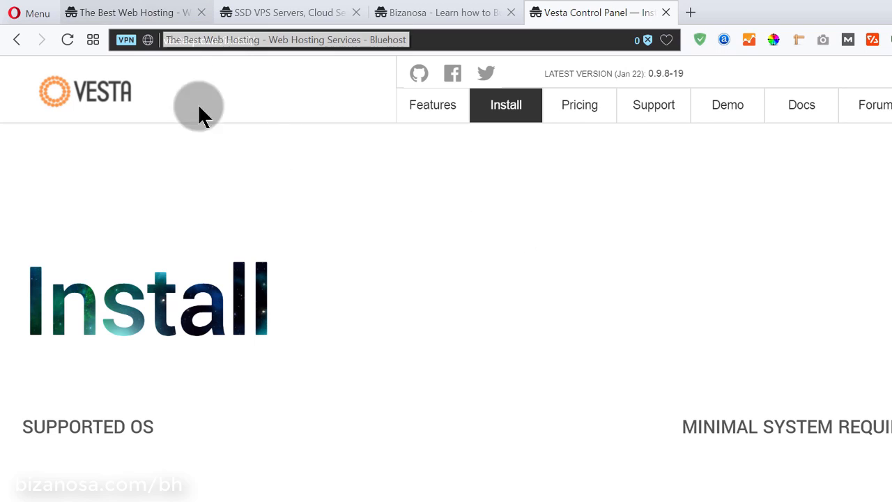
{"action": "scroll", "coordinate": [439, 221], "scroll_direction": "down", "scroll_amount": 1}
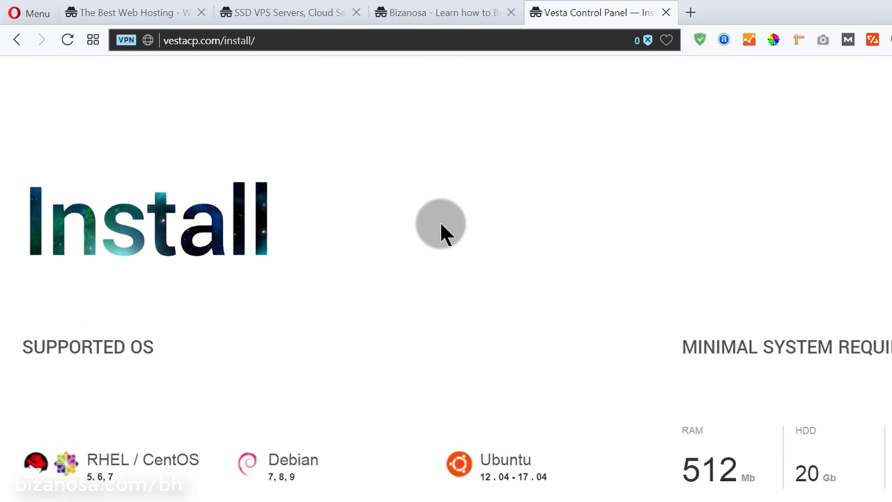
{"action": "scroll", "coordinate": [440, 221], "scroll_direction": "up", "scroll_amount": 1}
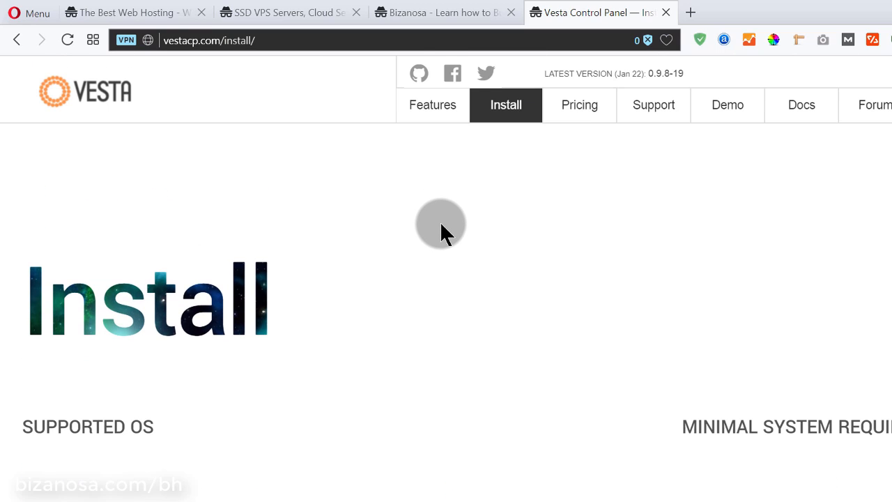
Briefly visit the Bizanosa site's search box, then return to Vesta's install settings page
{"action": "left_click", "coordinate": [273, 11]}
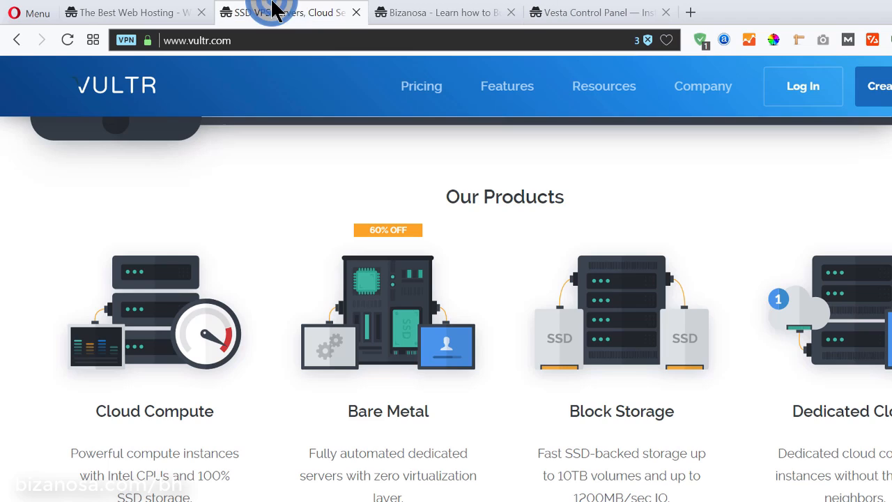
{"action": "left_click", "coordinate": [435, 14]}
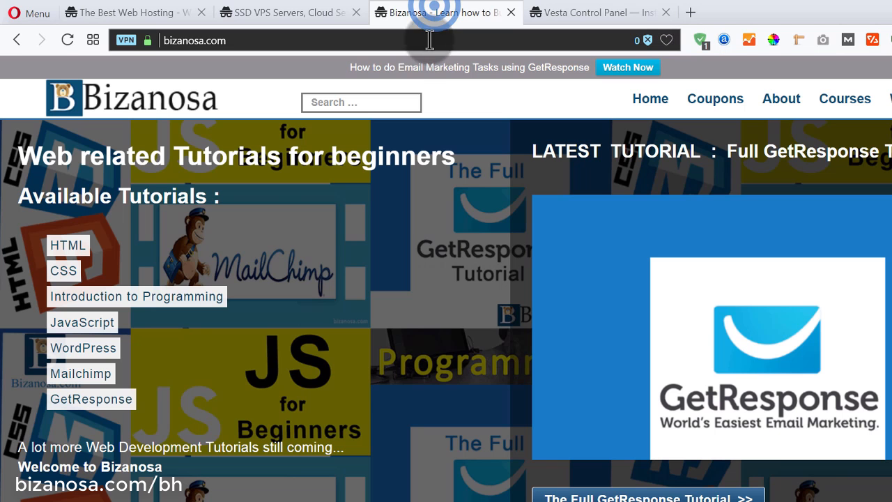
{"action": "left_click", "coordinate": [365, 103]}
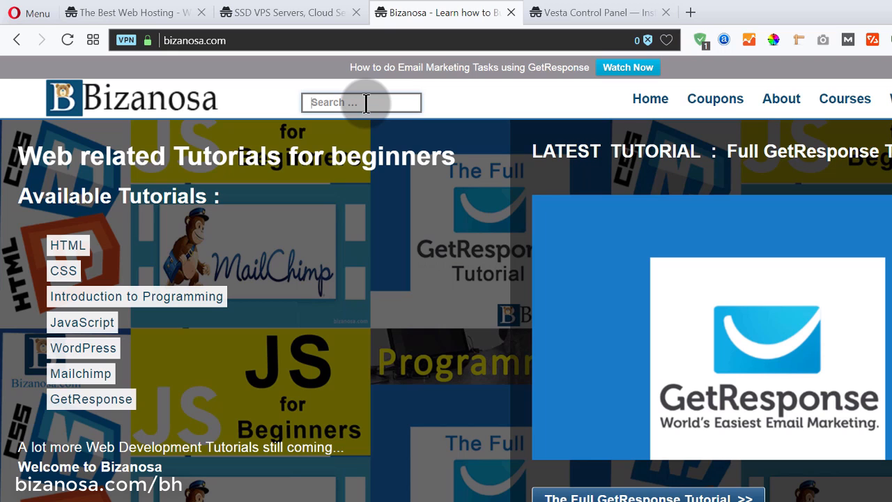
{"action": "left_click", "coordinate": [577, 15]}
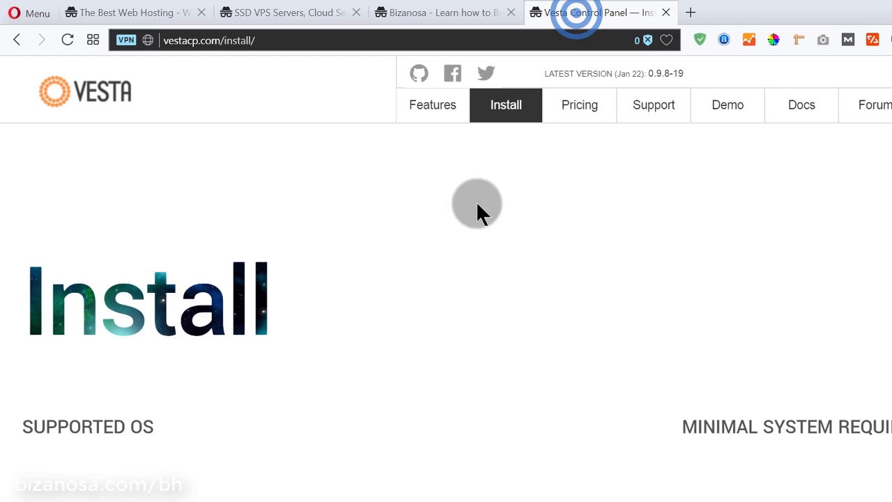
{"action": "scroll", "coordinate": [423, 313], "scroll_direction": "down", "scroll_amount": 10}
{"action": "scroll", "coordinate": [418, 304], "scroll_direction": "up", "scroll_amount": 5}
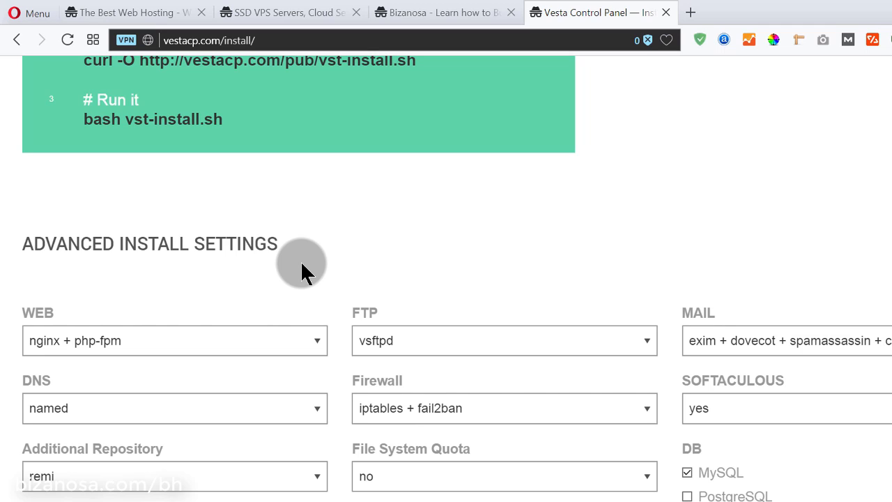
{"action": "scroll", "coordinate": [301, 261], "scroll_direction": "up", "scroll_amount": 10}
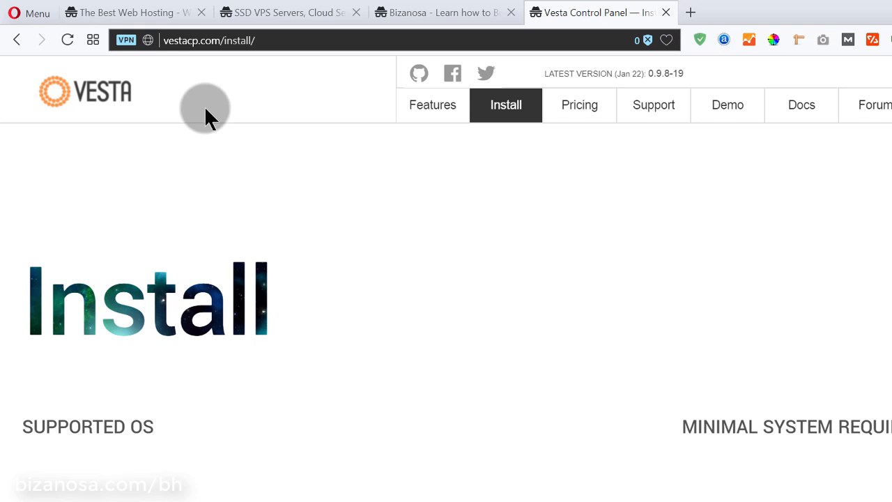
From the Bluehost tab, go to my.bluehost.com to reach the hosting login form
{"action": "left_click", "coordinate": [140, 12]}
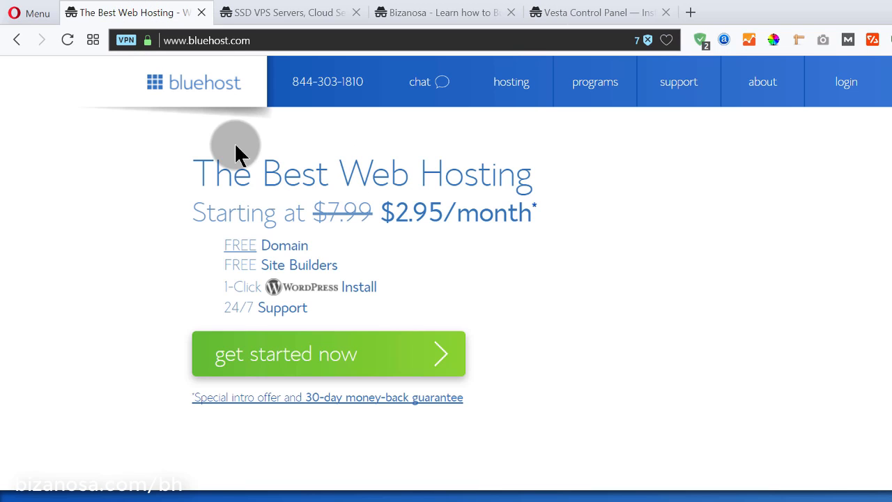
{"action": "left_click", "coordinate": [251, 40]}
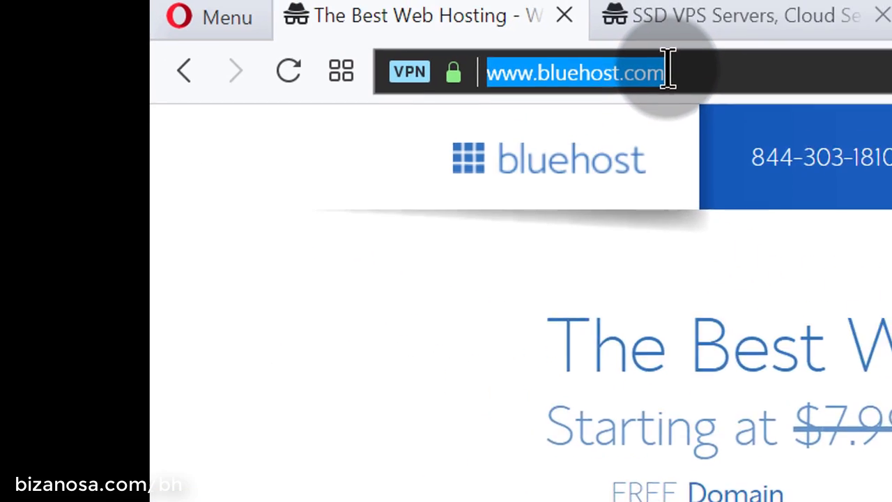
{"action": "type", "text": "my"}
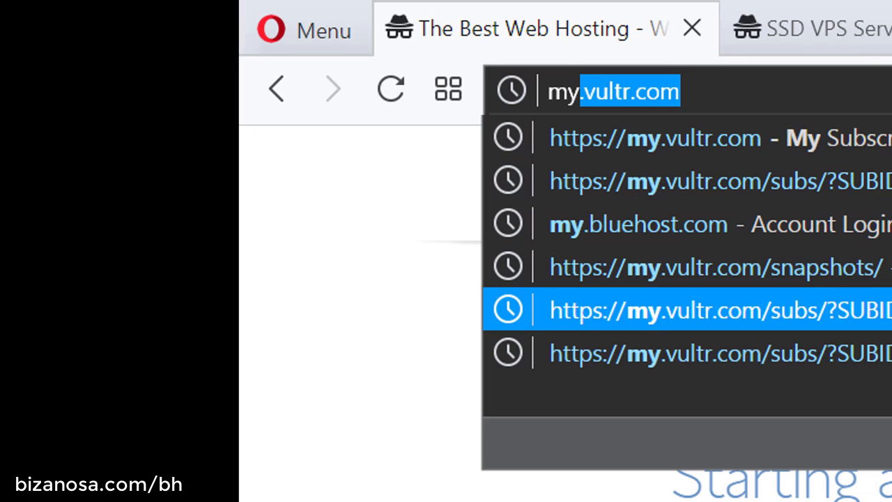
{"action": "key", "text": "Return"}
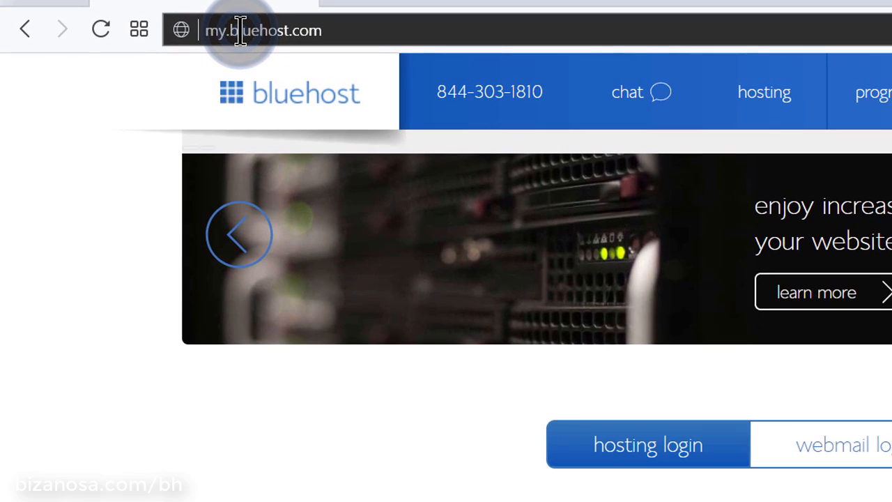
{"action": "scroll", "coordinate": [718, 425], "scroll_direction": "down", "scroll_amount": 3}
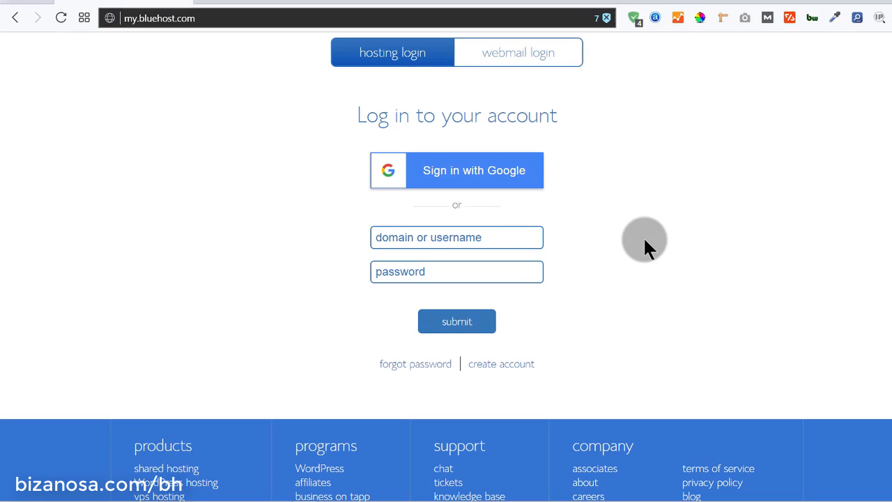
Start filling in the Bluehost domain-or-username field on the hosting login form
{"action": "left_click", "coordinate": [461, 237]}
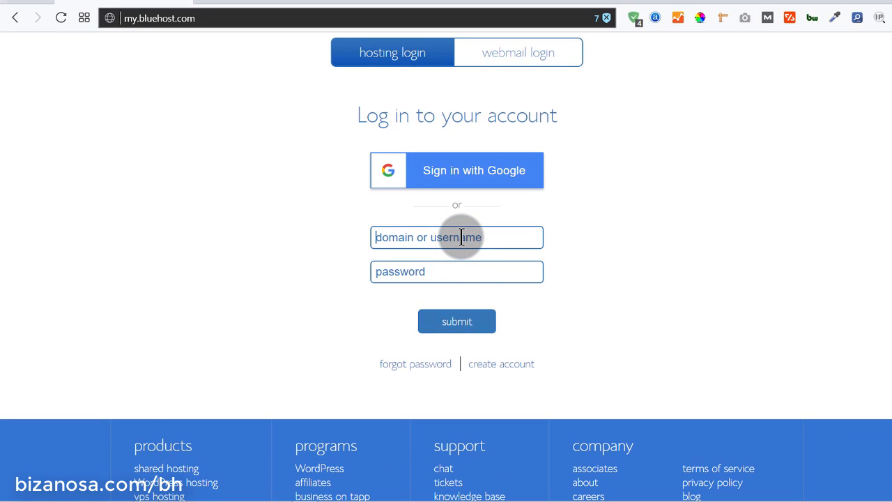
{"action": "scroll", "coordinate": [623, 244], "scroll_direction": "up", "scroll_amount": 3}
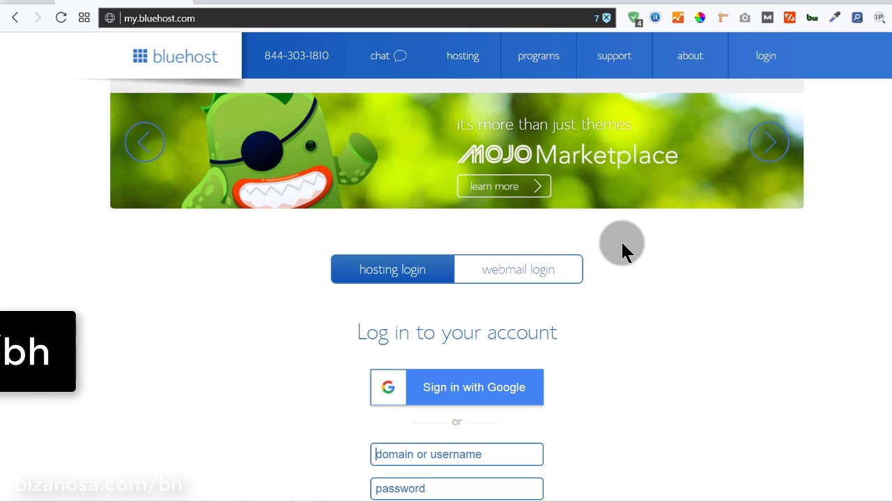
{"action": "scroll", "coordinate": [614, 292], "scroll_direction": "down", "scroll_amount": 1}
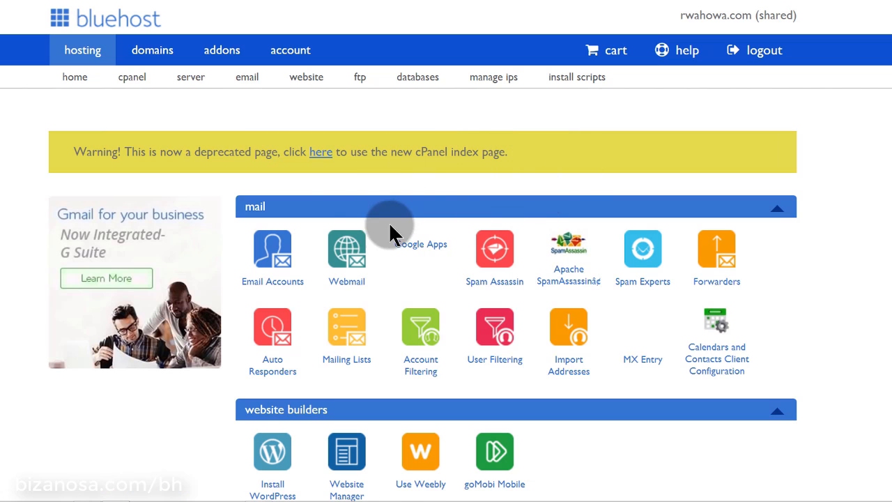
Follow the deprecation notice's 'here' link to the new cPanel index and check the plan's expiry date
{"action": "left_click", "coordinate": [320, 158]}
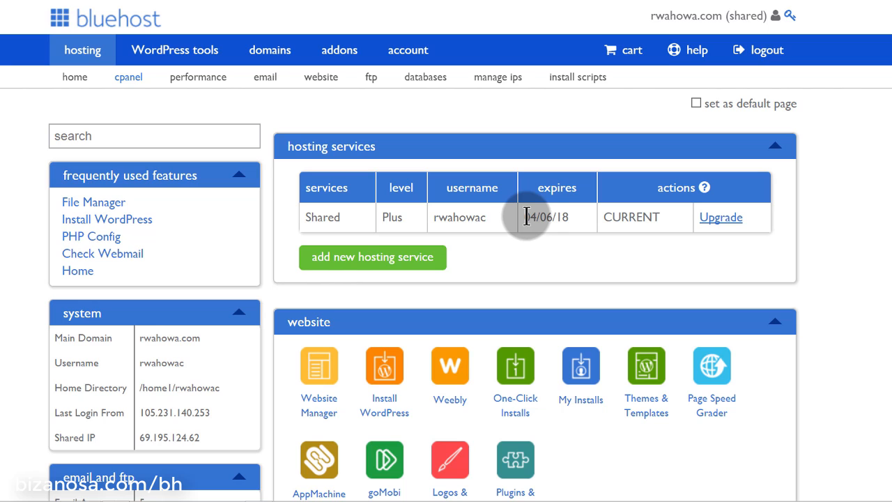
{"action": "left_click_drag", "start_coordinate": [526, 217], "coordinate": [533, 216]}
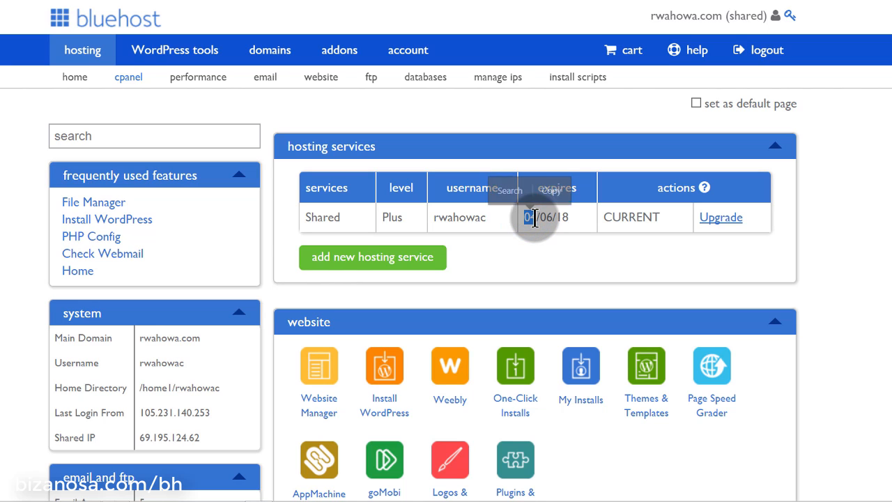
{"action": "left_click", "coordinate": [550, 228]}
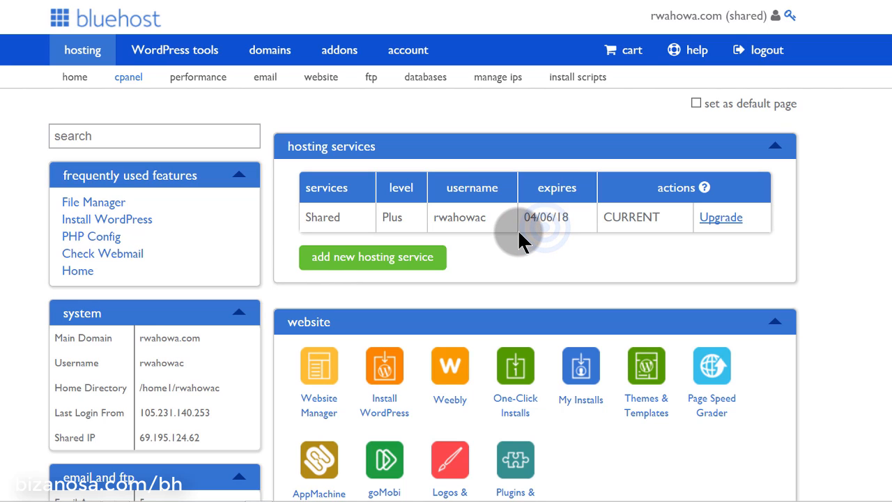
Scroll down the new cPanel page to its email tools section
{"action": "scroll", "coordinate": [517, 228], "scroll_direction": "down", "scroll_amount": 3}
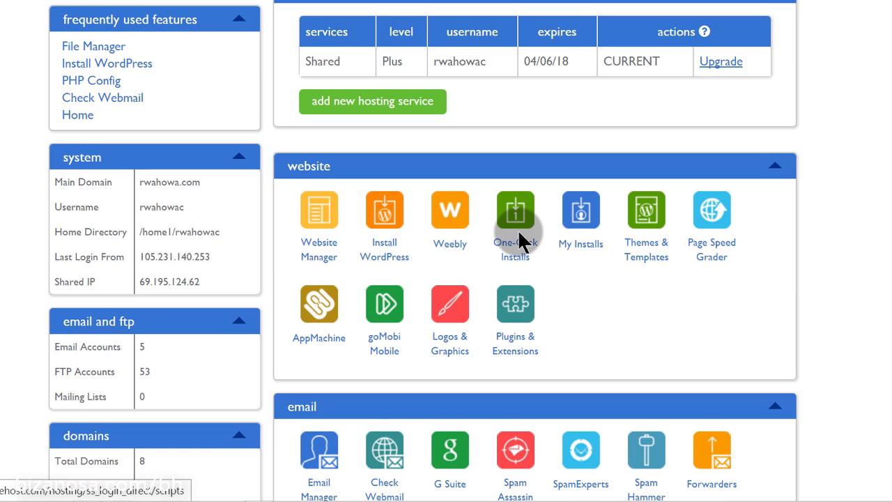
{"action": "scroll", "coordinate": [746, 223], "scroll_direction": "down", "scroll_amount": 3}
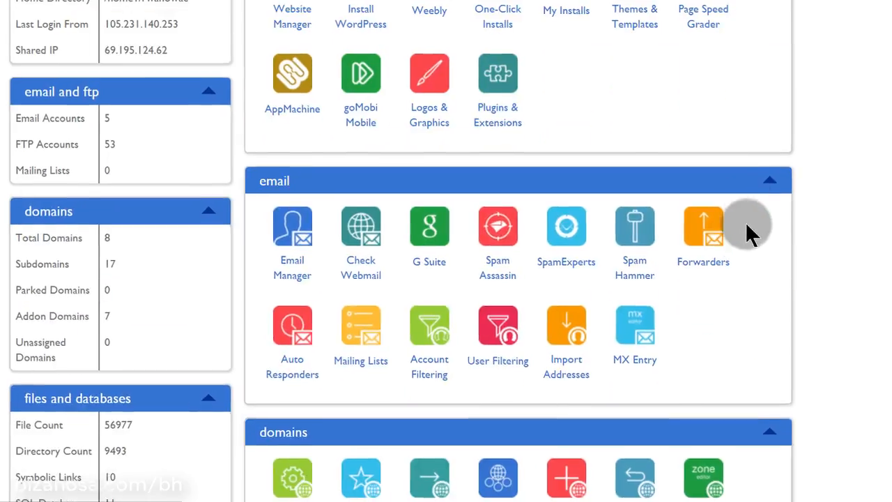
{"action": "scroll", "coordinate": [745, 221], "scroll_direction": "up", "scroll_amount": 5}
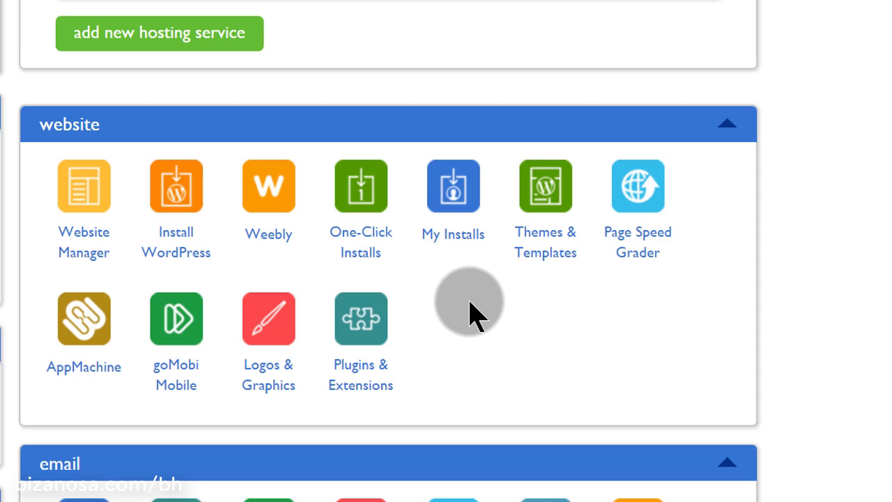
{"action": "scroll", "coordinate": [470, 307], "scroll_direction": "down", "scroll_amount": 2}
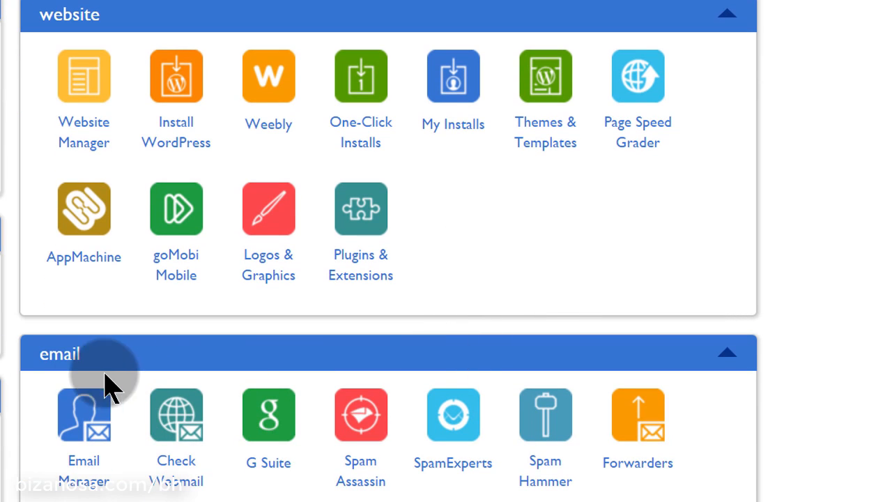
{"action": "scroll", "coordinate": [94, 356], "scroll_direction": "down", "scroll_amount": 2}
{"action": "scroll", "coordinate": [94, 356], "scroll_direction": "down", "scroll_amount": 2}
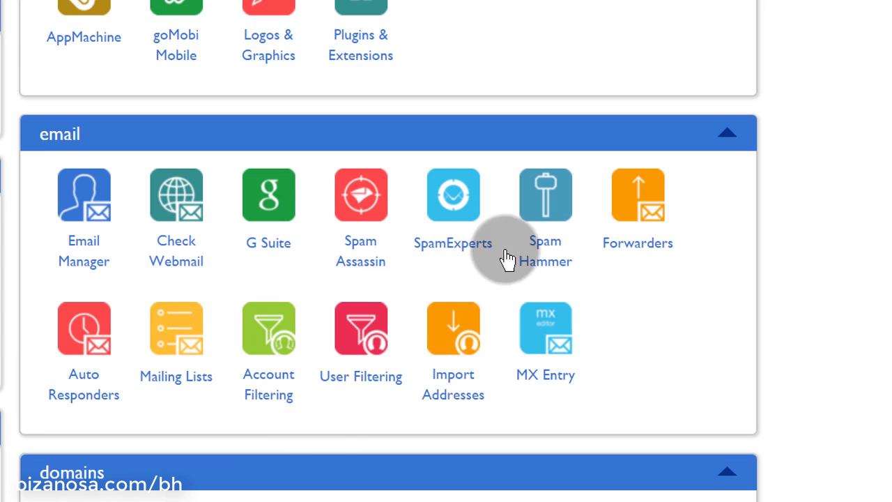
{"action": "scroll", "coordinate": [297, 323], "scroll_direction": "down", "scroll_amount": 5}
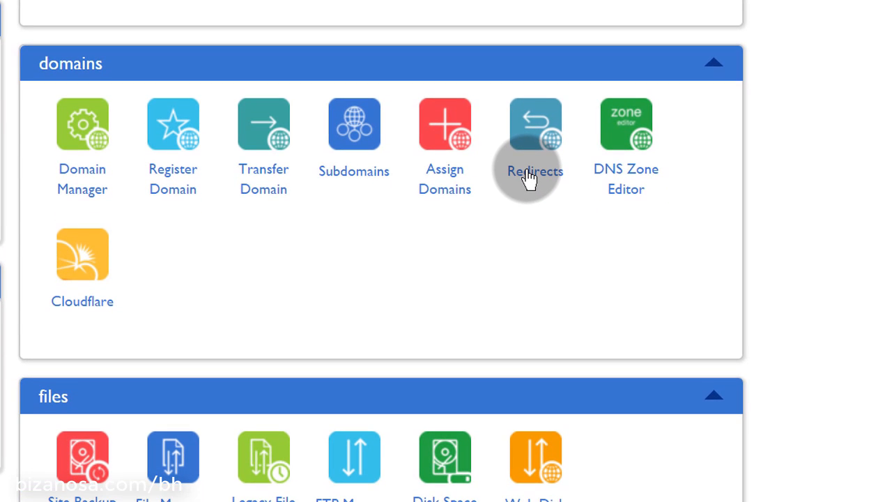
{"action": "scroll", "coordinate": [530, 177], "scroll_direction": "down", "scroll_amount": 3}
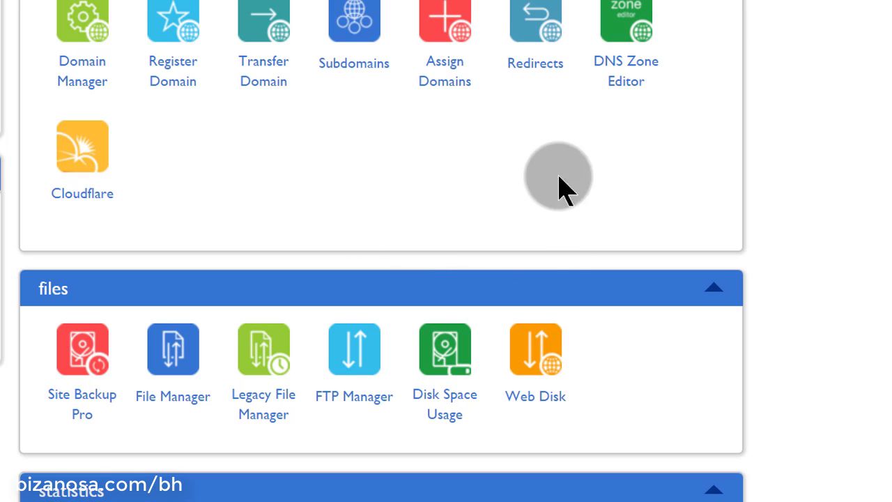
{"action": "scroll", "coordinate": [453, 159], "scroll_direction": "down", "scroll_amount": 6}
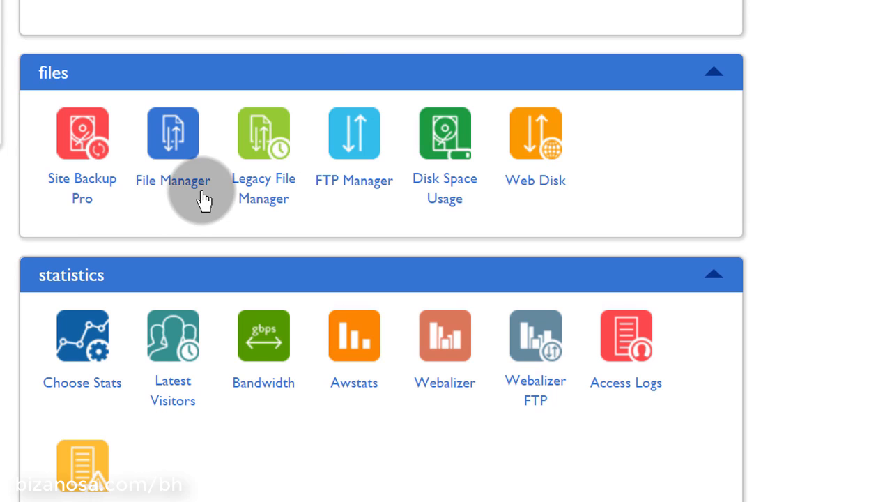
{"action": "left_click", "coordinate": [180, 193]}
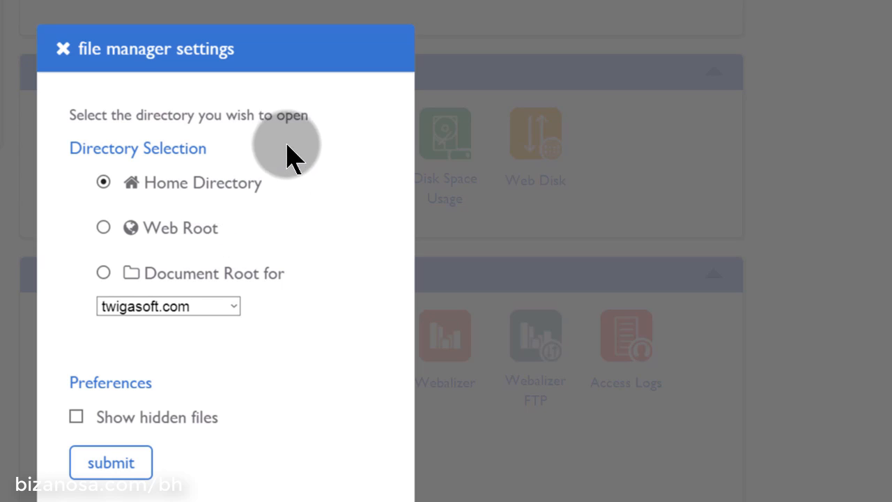
{"action": "left_click", "coordinate": [63, 49]}
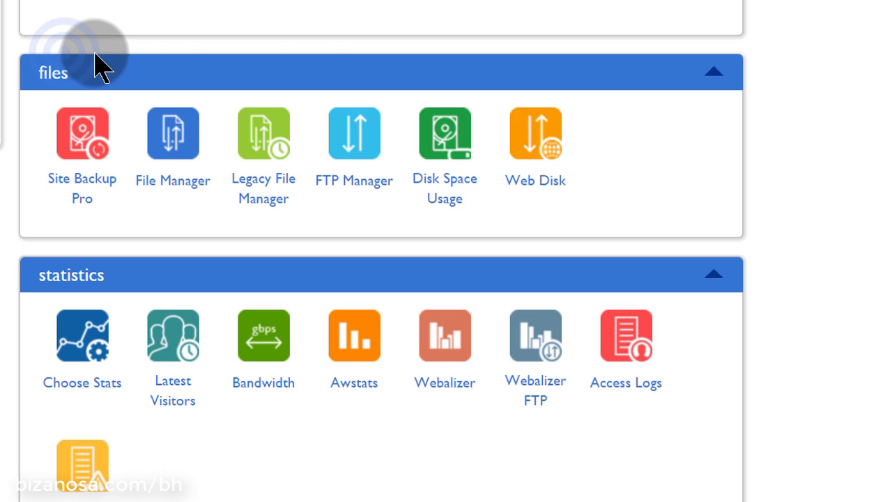
{"action": "scroll", "coordinate": [312, 43], "scroll_direction": "down", "scroll_amount": 3}
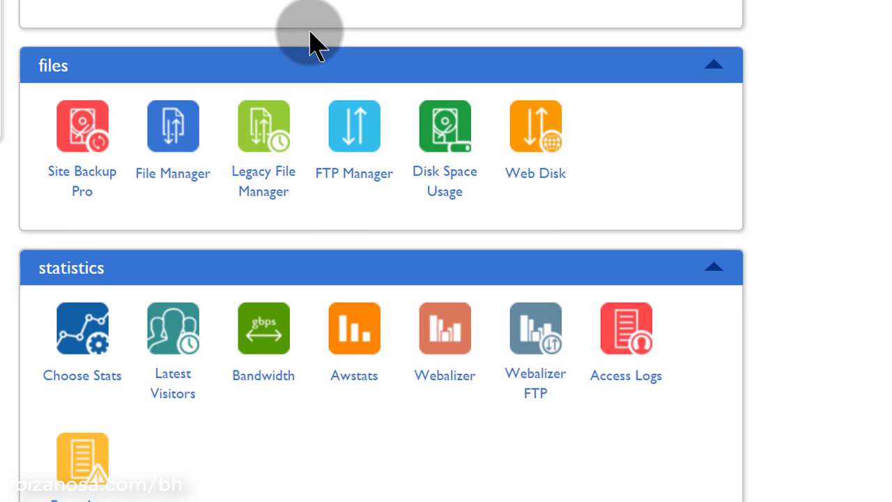
{"action": "scroll", "coordinate": [312, 43], "scroll_direction": "down", "scroll_amount": 3}
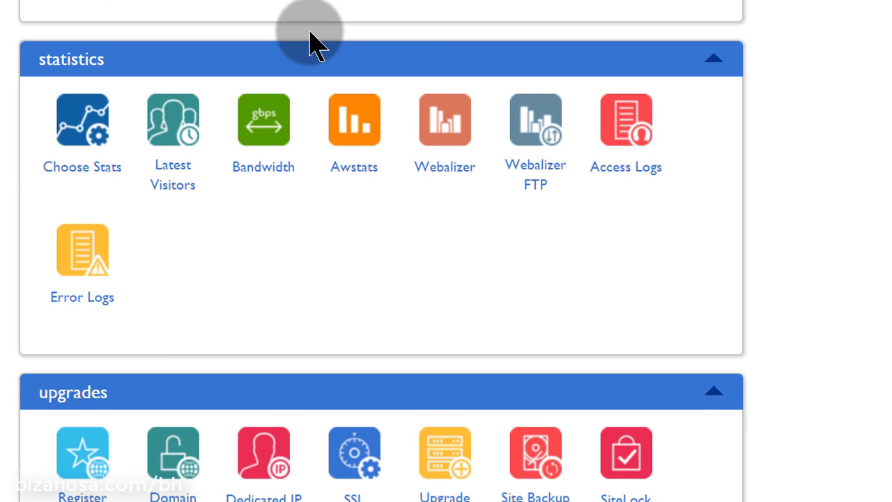
{"action": "scroll", "coordinate": [311, 44], "scroll_direction": "up", "scroll_amount": 3}
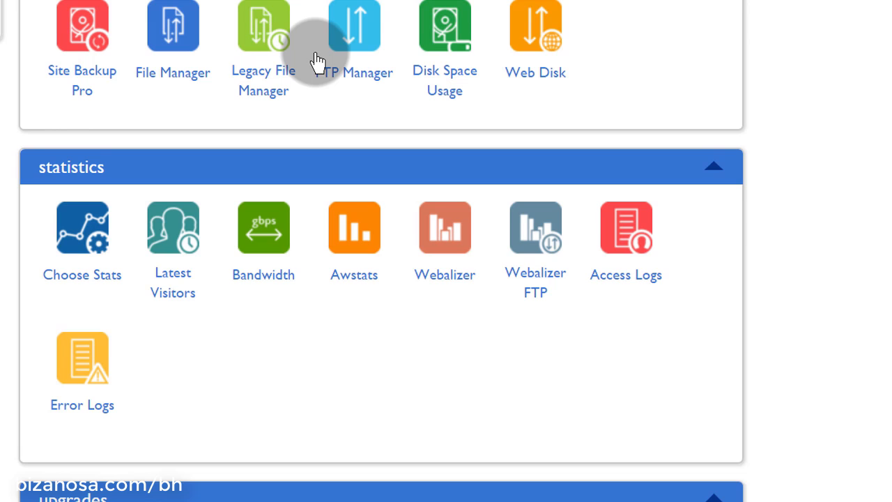
{"action": "scroll", "coordinate": [315, 56], "scroll_direction": "down", "scroll_amount": 3}
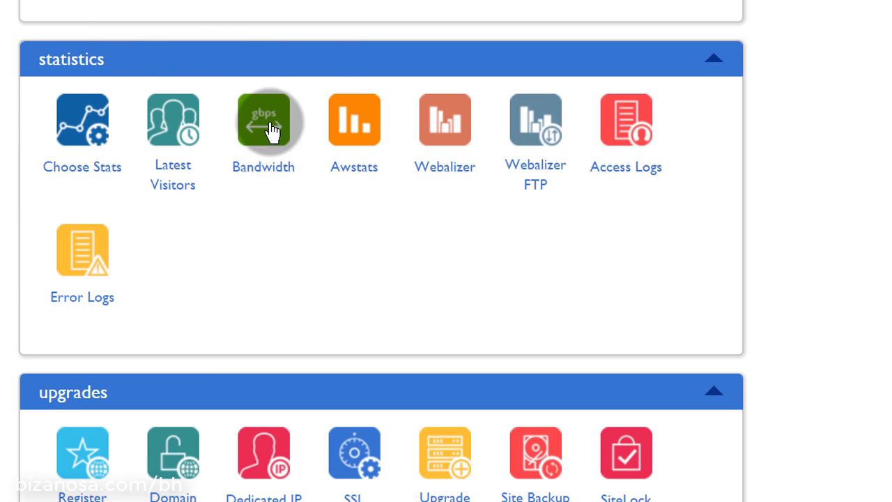
{"action": "scroll", "coordinate": [299, 217], "scroll_direction": "down", "scroll_amount": 5}
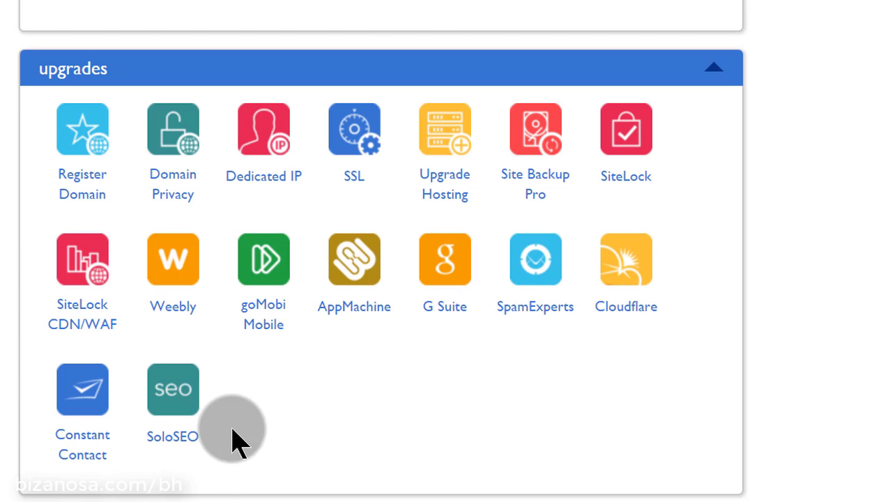
{"action": "scroll", "coordinate": [90, 96], "scroll_direction": "down", "scroll_amount": 10}
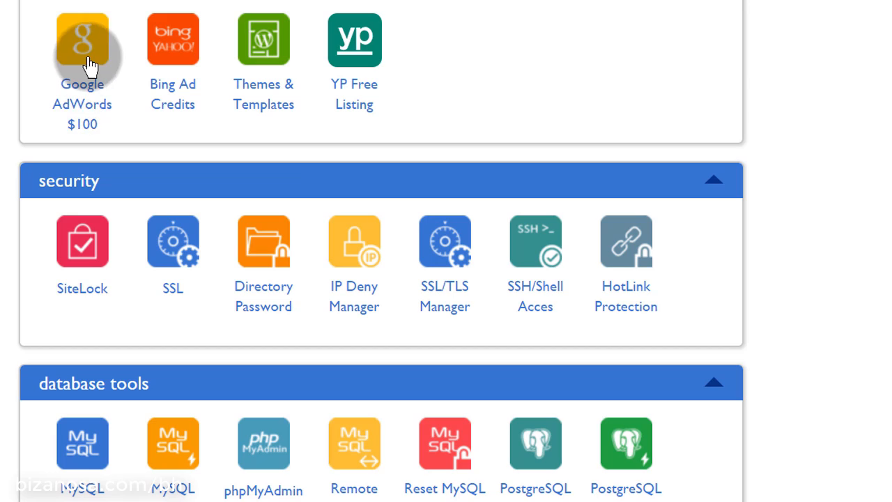
{"action": "scroll", "coordinate": [90, 67], "scroll_direction": "down", "scroll_amount": 3}
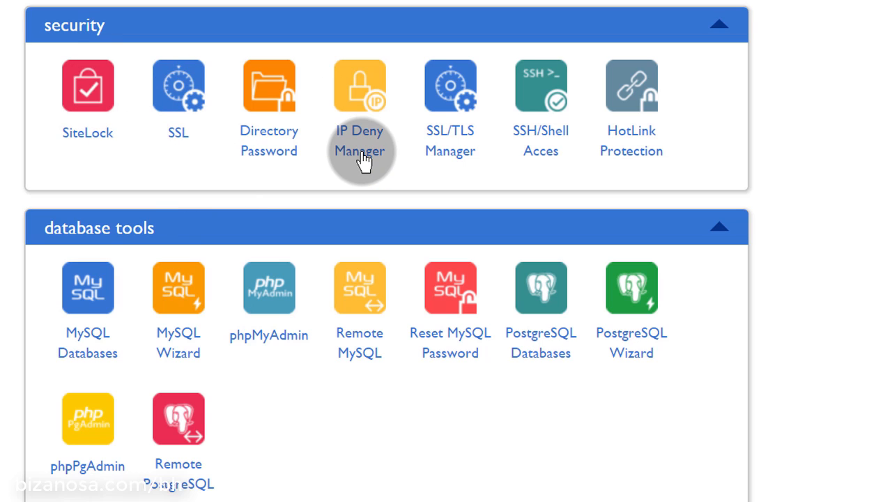
{"action": "scroll", "coordinate": [460, 152], "scroll_direction": "down", "scroll_amount": 3}
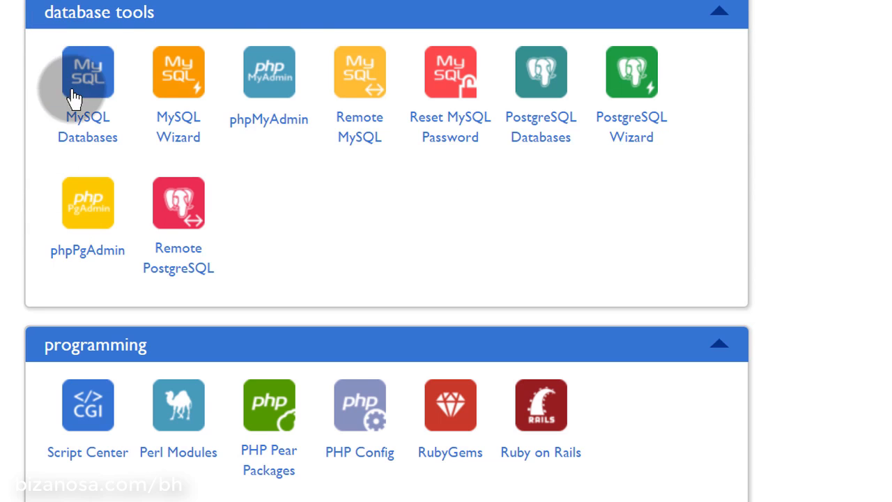
{"action": "scroll", "coordinate": [188, 82], "scroll_direction": "down", "scroll_amount": 3}
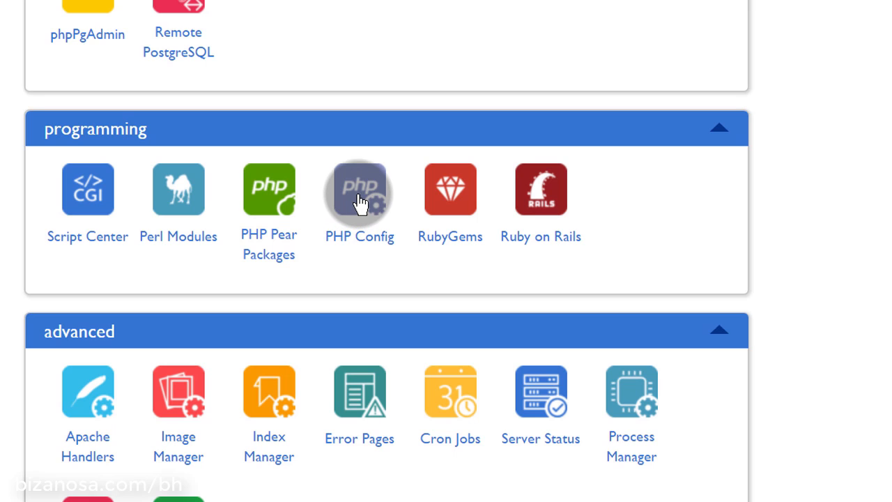
{"action": "scroll", "coordinate": [360, 202], "scroll_direction": "down", "scroll_amount": 2}
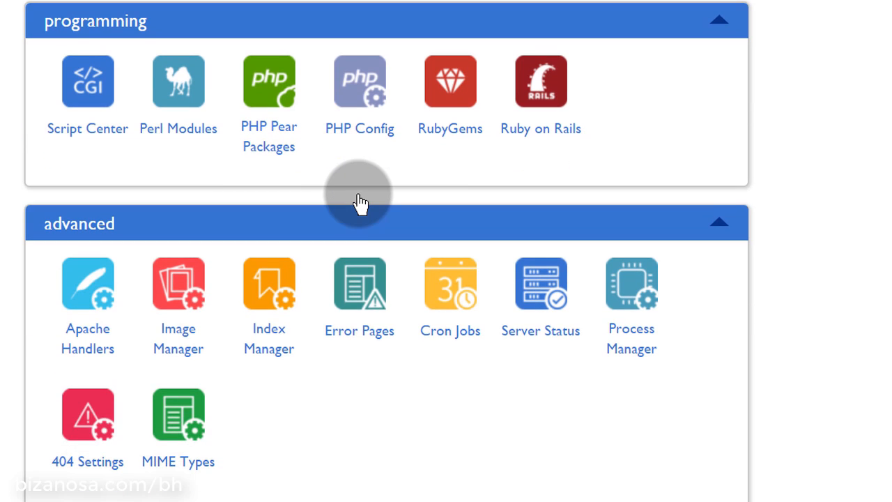
{"action": "scroll", "coordinate": [360, 202], "scroll_direction": "down", "scroll_amount": 2}
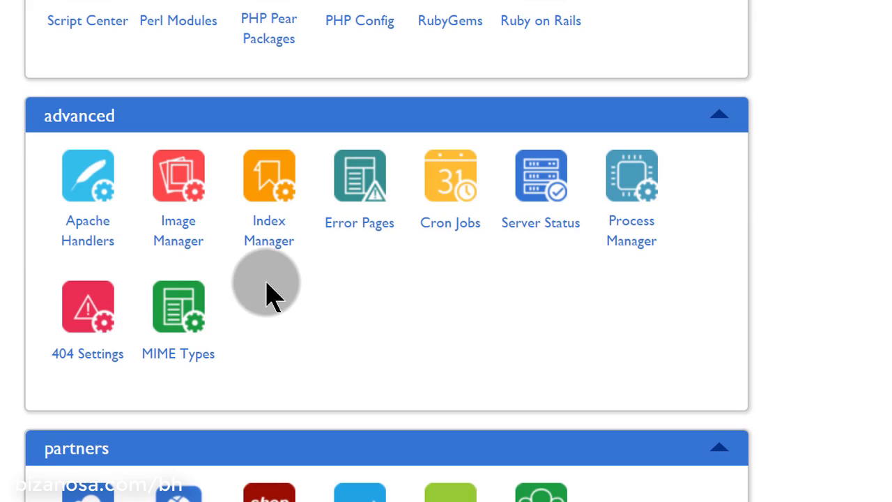
{"action": "scroll", "coordinate": [324, 279], "scroll_direction": "down", "scroll_amount": 5}
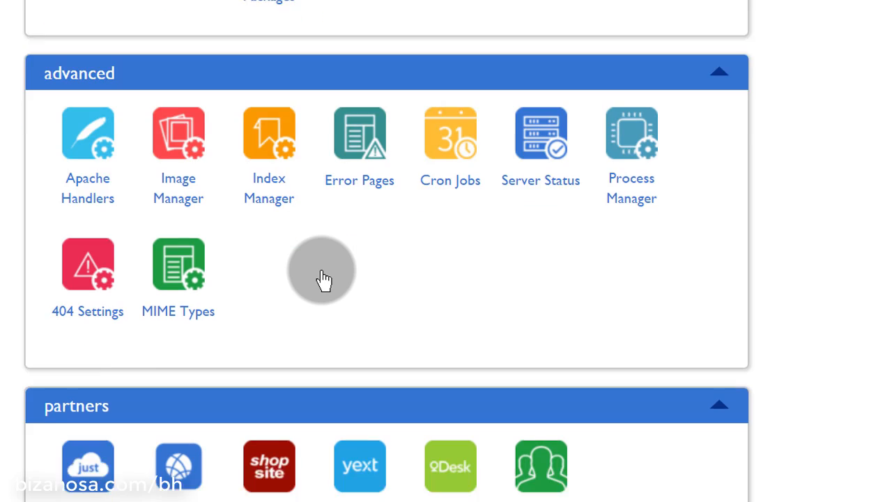
{"action": "scroll", "coordinate": [325, 281], "scroll_direction": "up", "scroll_amount": 7}
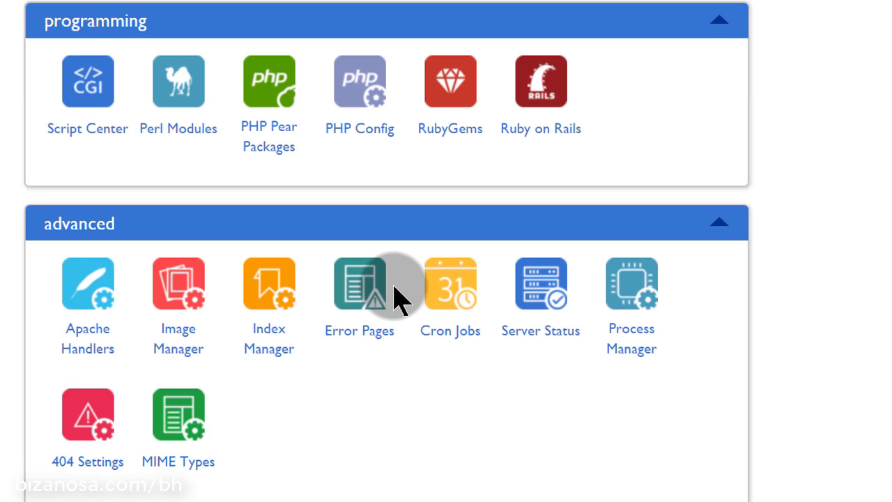
{"action": "scroll", "coordinate": [394, 299], "scroll_direction": "up", "scroll_amount": 10}
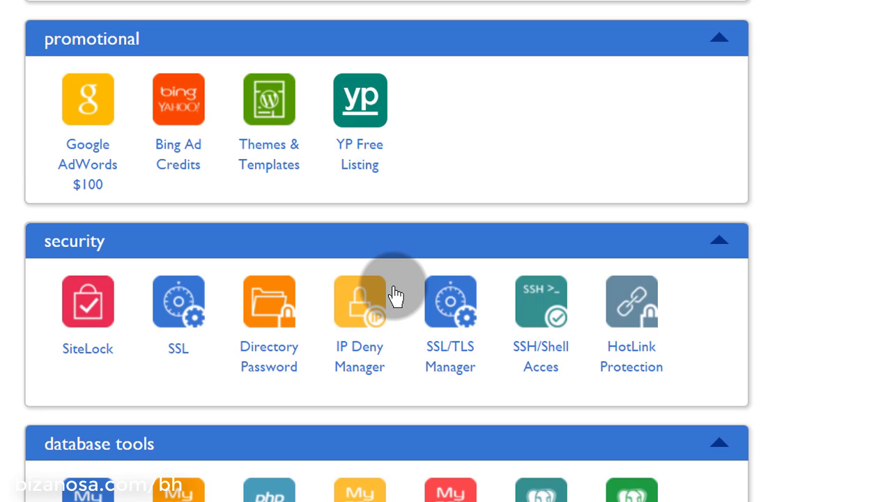
{"action": "scroll", "coordinate": [393, 287], "scroll_direction": "up", "scroll_amount": 7}
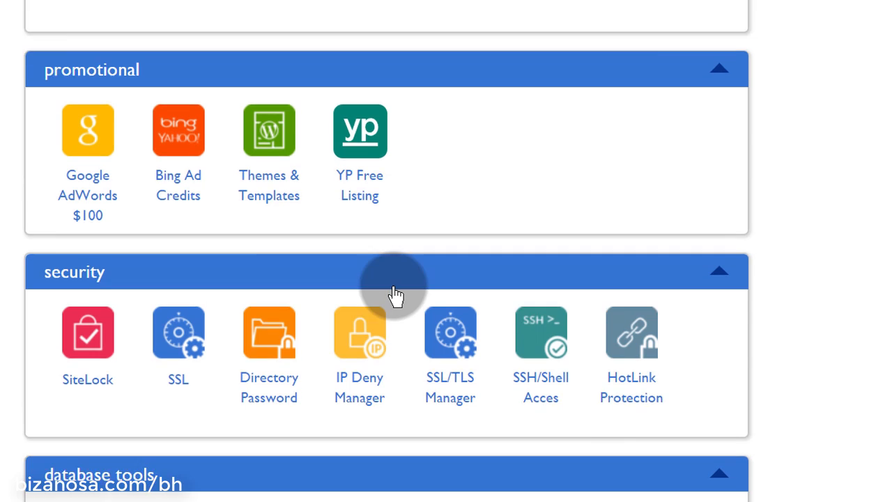
{"action": "scroll", "coordinate": [393, 295], "scroll_direction": "up", "scroll_amount": 6}
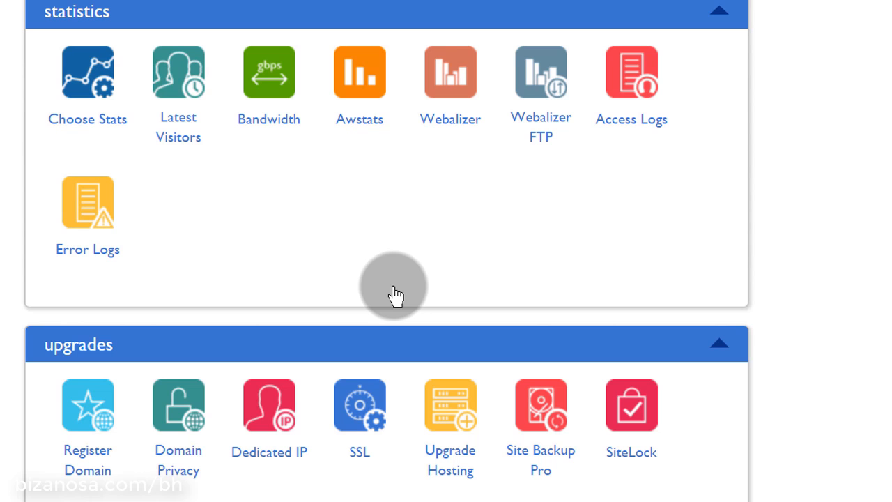
{"action": "scroll", "coordinate": [395, 296], "scroll_direction": "up", "scroll_amount": 15}
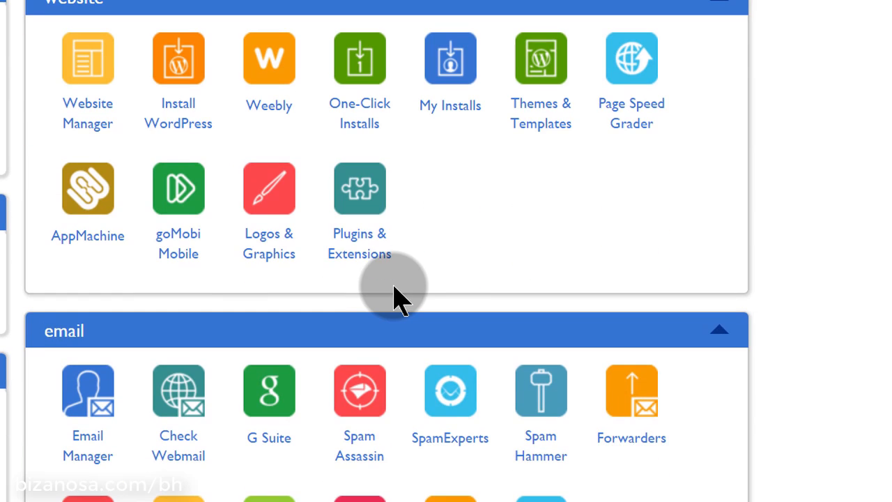
Scroll down Namecheap's domain list toward bizanosa.club
{"action": "scroll", "coordinate": [393, 286], "scroll_direction": "down", "scroll_amount": 3}
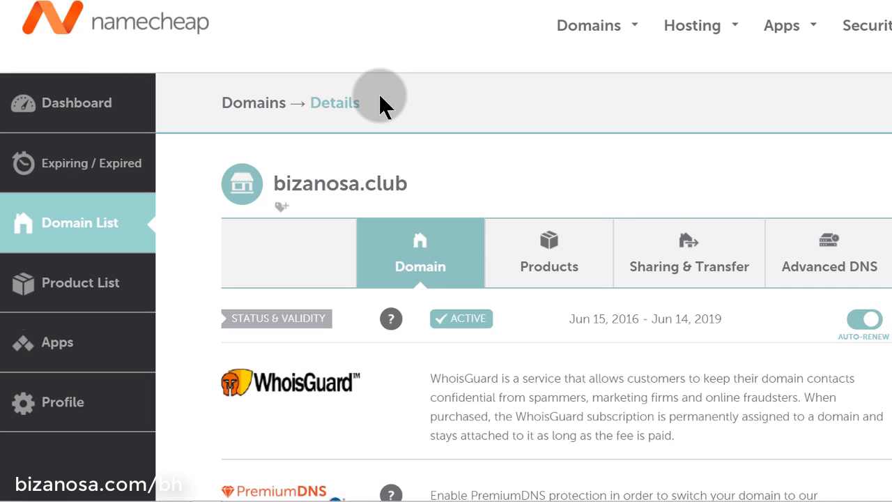
{"action": "left_click", "coordinate": [507, 134]}
{"action": "scroll", "coordinate": [467, 126], "scroll_direction": "down", "scroll_amount": 3}
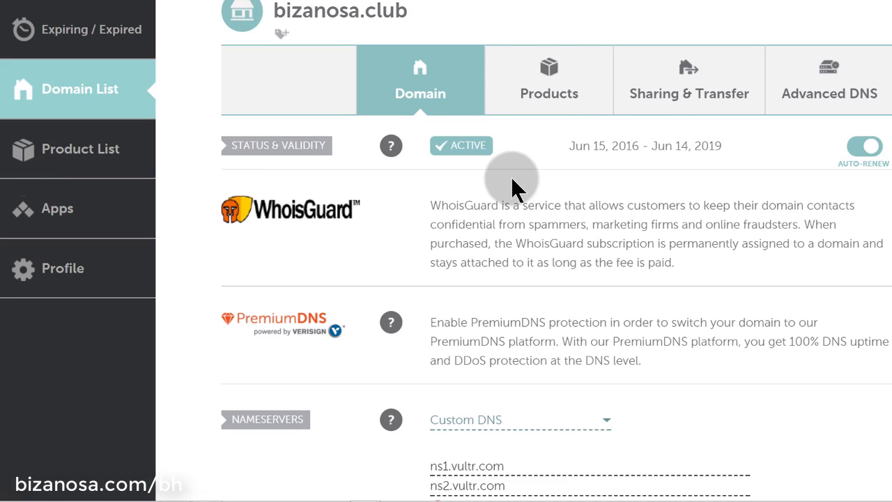
{"action": "scroll", "coordinate": [544, 181], "scroll_direction": "down", "scroll_amount": 10}
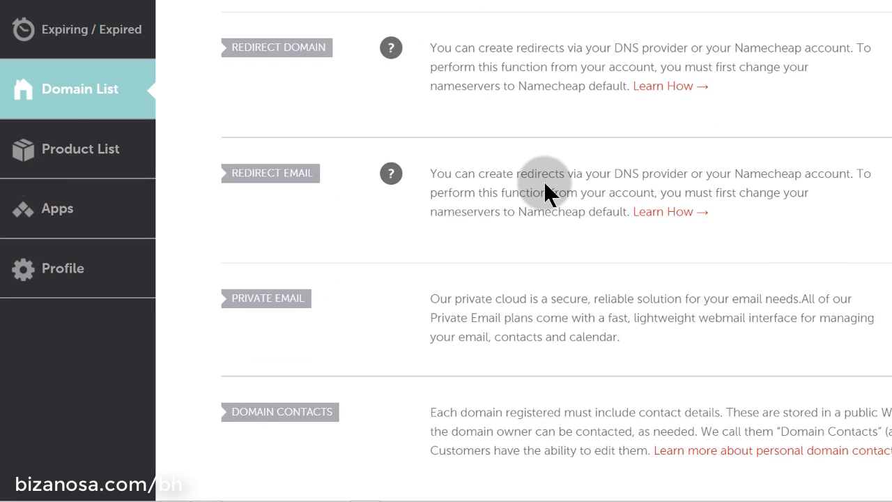
{"action": "scroll", "coordinate": [543, 181], "scroll_direction": "up", "scroll_amount": 3}
{"action": "left_click_drag", "start_coordinate": [523, 123], "coordinate": [434, 116]}
{"action": "left_click", "coordinate": [519, 122]}
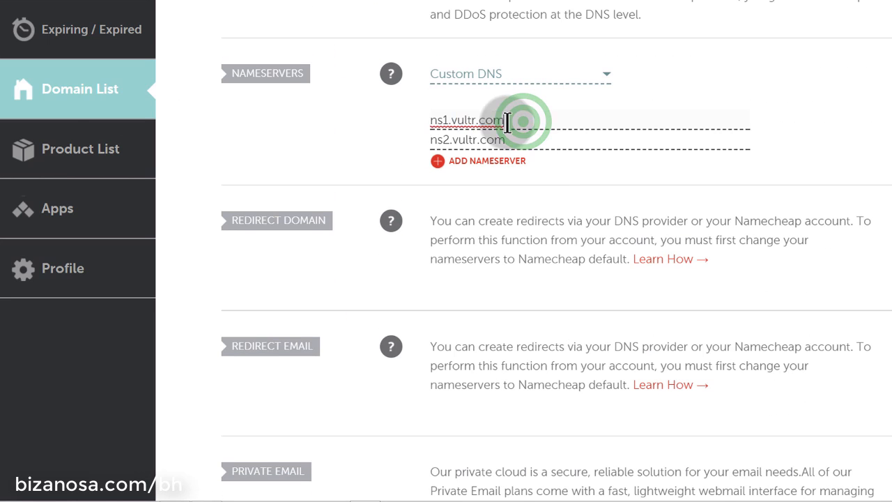
{"action": "left_click_drag", "start_coordinate": [507, 122], "coordinate": [384, 123]}
{"action": "left_click", "coordinate": [604, 77]}
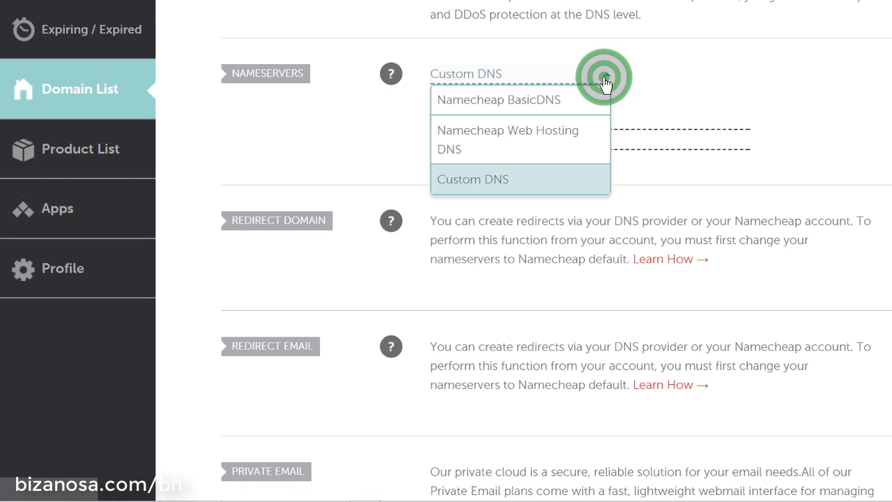
{"action": "left_click", "coordinate": [653, 174]}
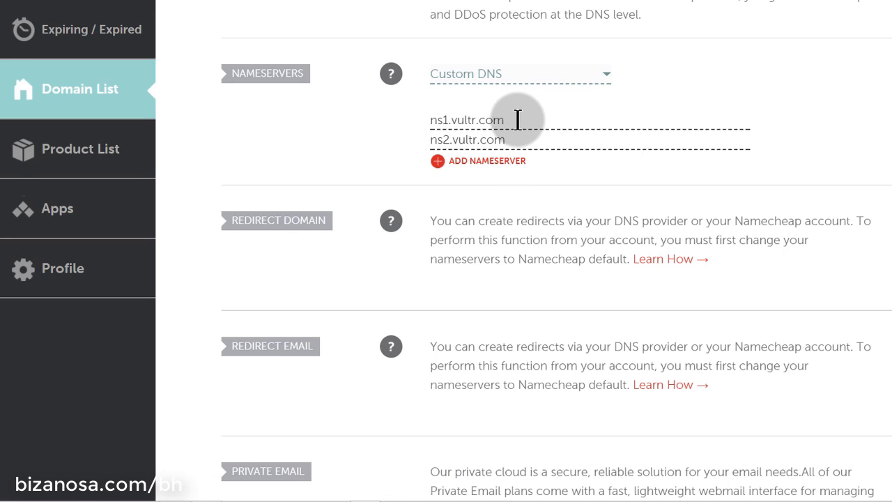
{"action": "left_click_drag", "start_coordinate": [518, 120], "coordinate": [423, 123]}
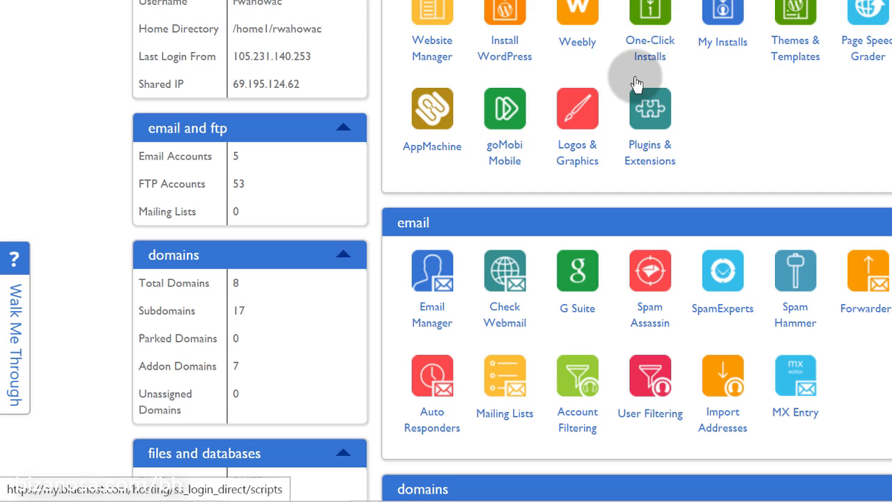
Scroll to cPanel's domains section and open Domain Manager
{"action": "scroll", "coordinate": [636, 83], "scroll_direction": "down", "scroll_amount": 5}
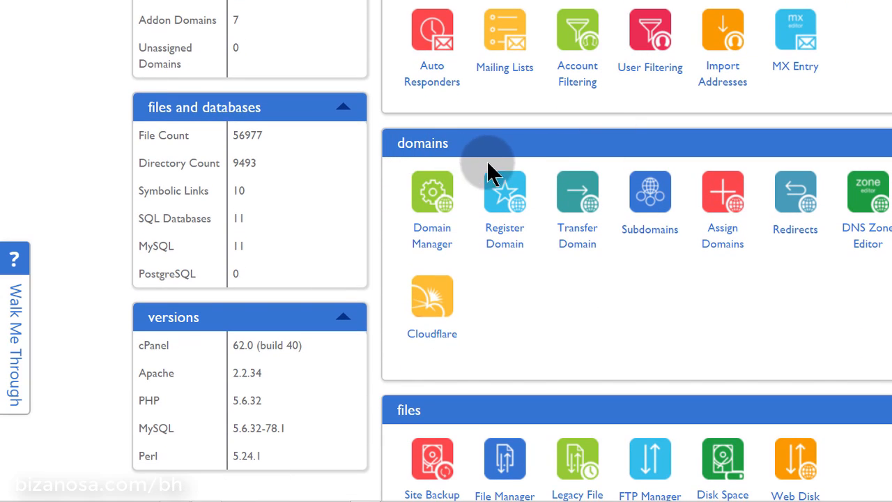
{"action": "left_click", "coordinate": [433, 235]}
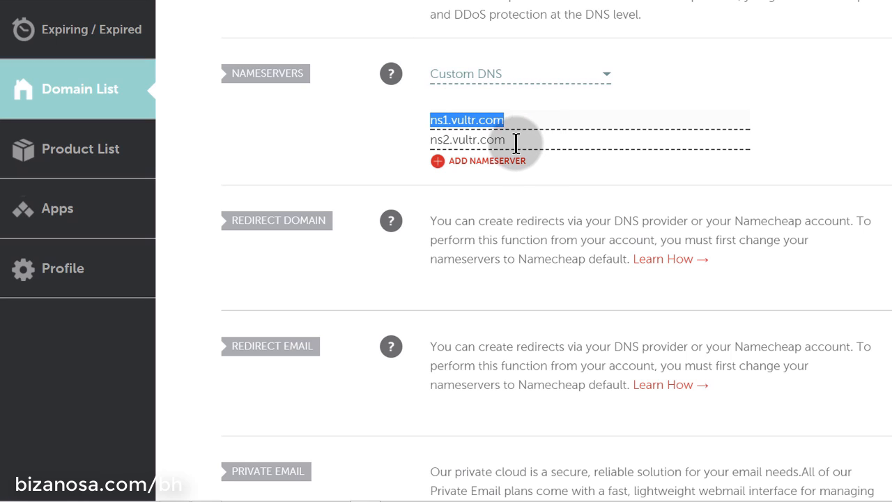
{"action": "left_click", "coordinate": [365, 143]}
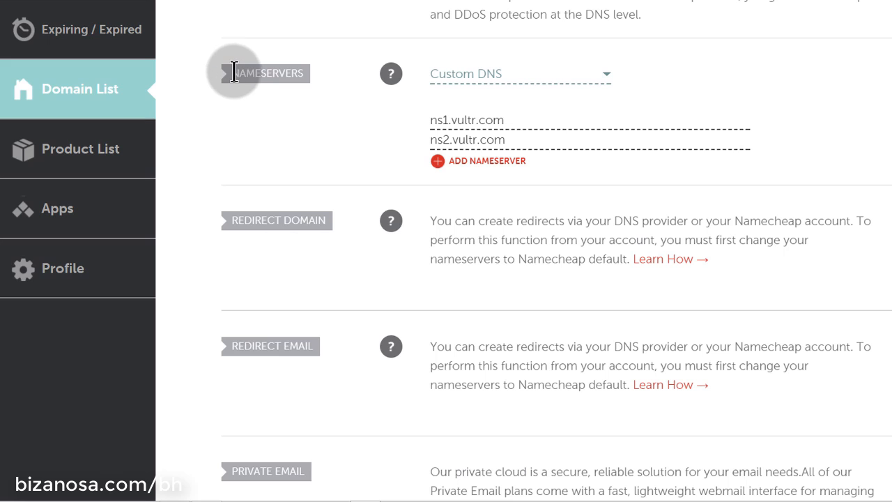
{"action": "left_click_drag", "start_coordinate": [235, 72], "coordinate": [319, 73]}
{"action": "left_click", "coordinate": [358, 120]}
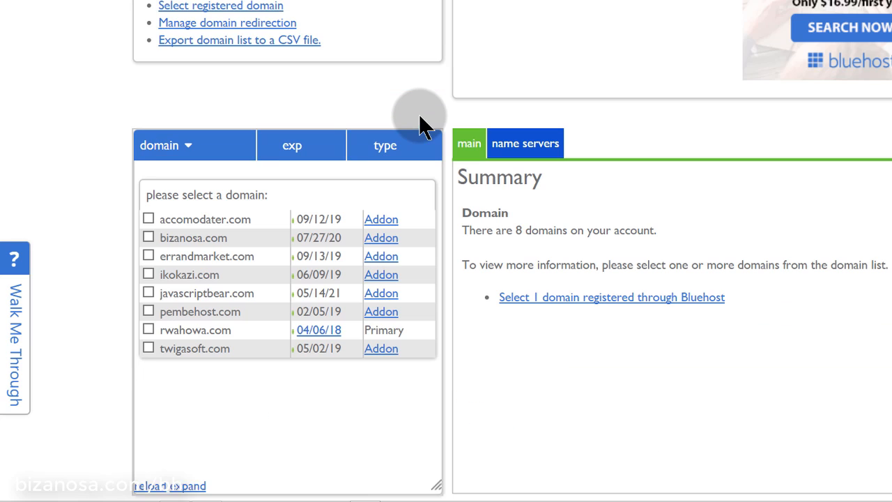
Copy rwahowa.com's default nameserver ns1.bluehost.com, then select ns1.vultr.com on Namecheap's bizanosa.club page
{"action": "scroll", "coordinate": [404, 123], "scroll_direction": "down", "scroll_amount": 3}
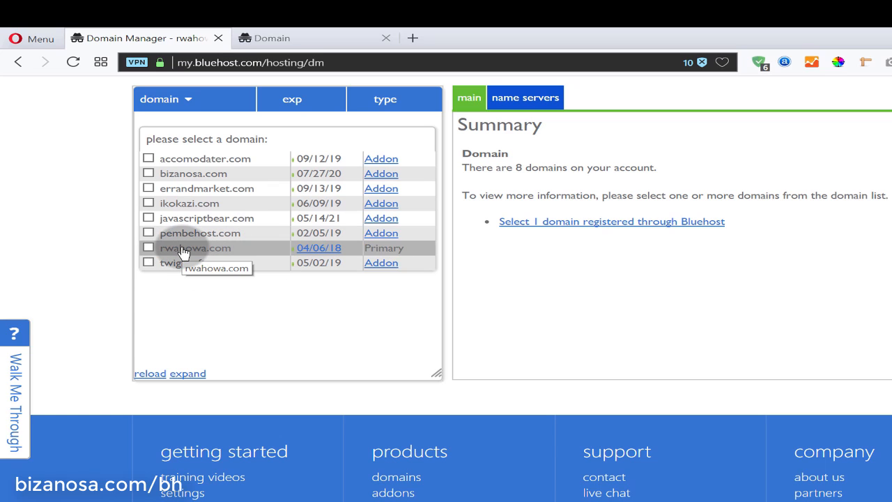
{"action": "left_click", "coordinate": [183, 251]}
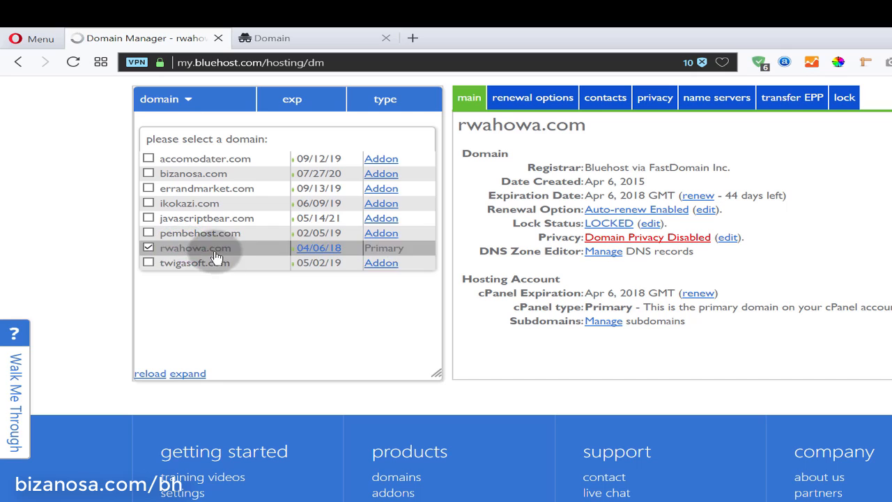
{"action": "left_click", "coordinate": [718, 106]}
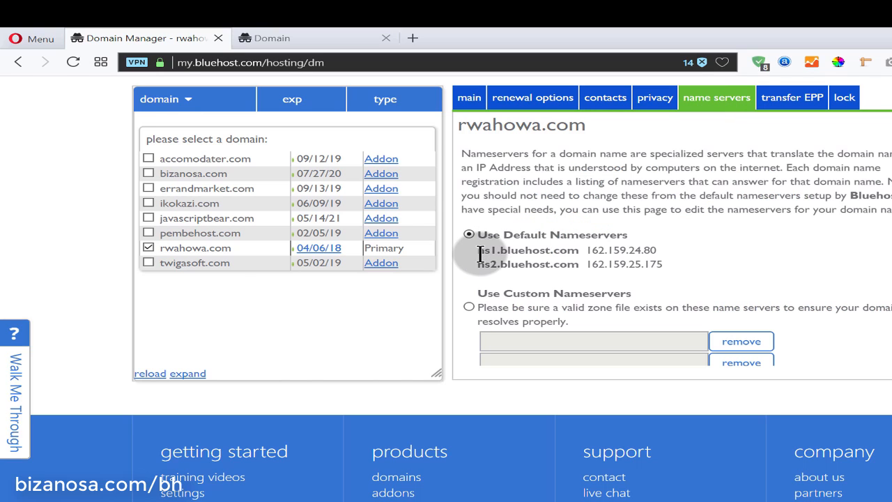
{"action": "left_click_drag", "start_coordinate": [478, 252], "coordinate": [574, 253]}
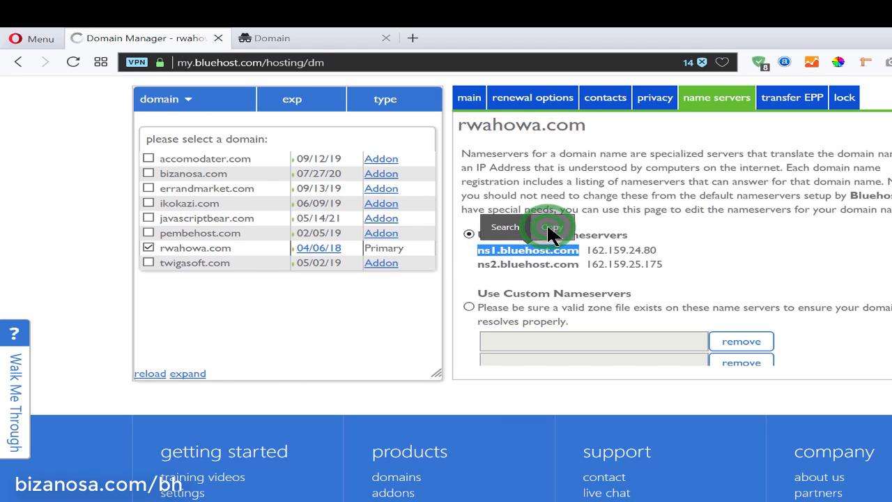
{"action": "left_click", "coordinate": [547, 225]}
{"action": "left_click", "coordinate": [304, 37]}
{"action": "left_click_drag", "start_coordinate": [531, 220], "coordinate": [424, 221]}
Replace both Namecheap nameservers with ns1.bluehost.com and ns2.bluehost.com and save the change
{"action": "right_click", "coordinate": [462, 223]}
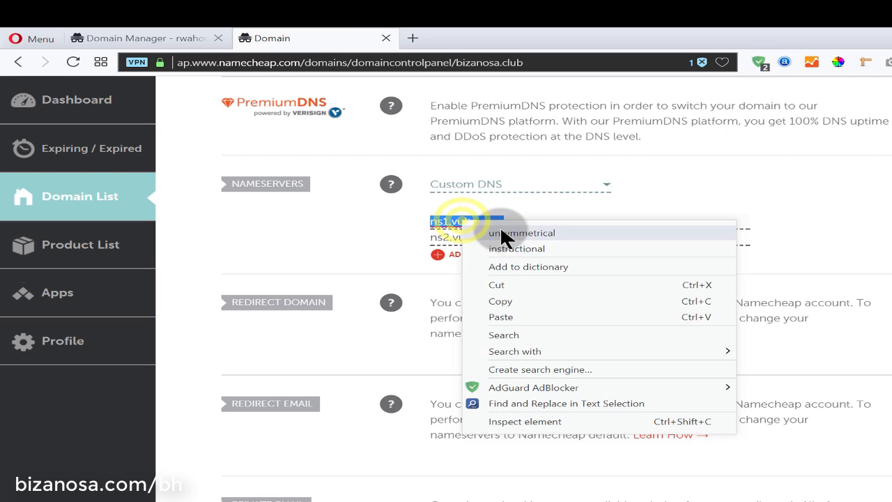
{"action": "left_click", "coordinate": [501, 317]}
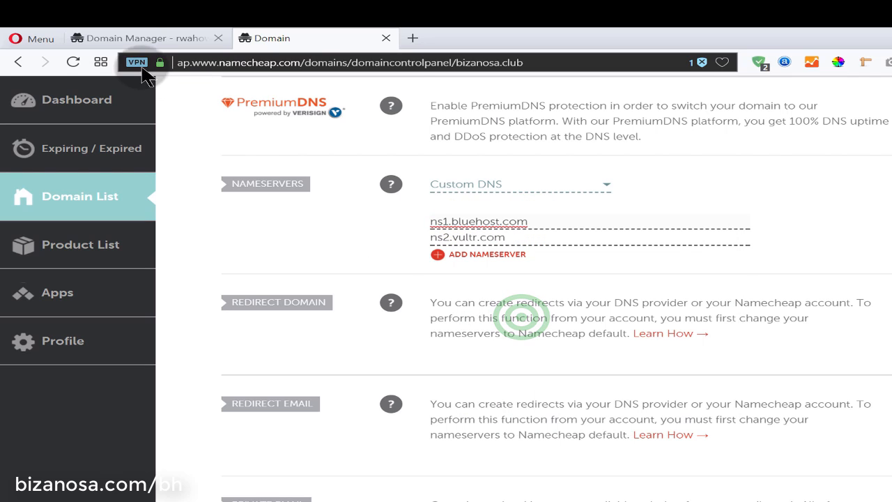
{"action": "left_click_drag", "start_coordinate": [507, 239], "coordinate": [426, 238]}
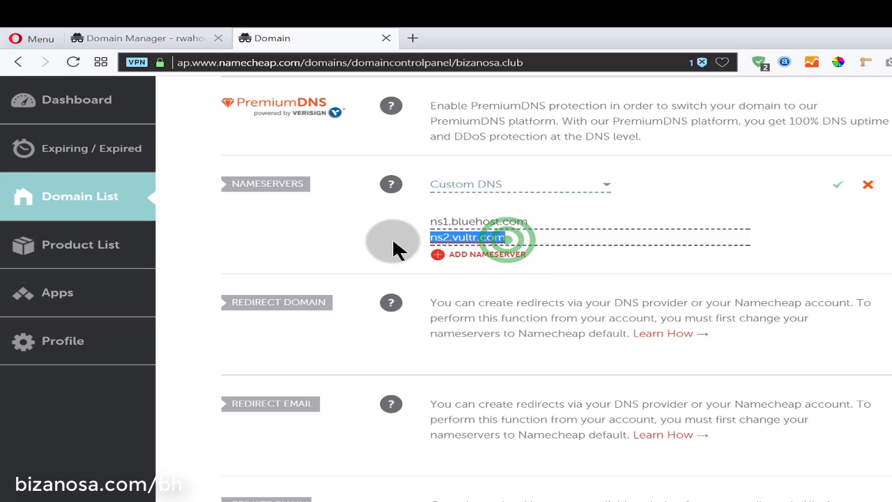
{"action": "right_click", "coordinate": [442, 239]}
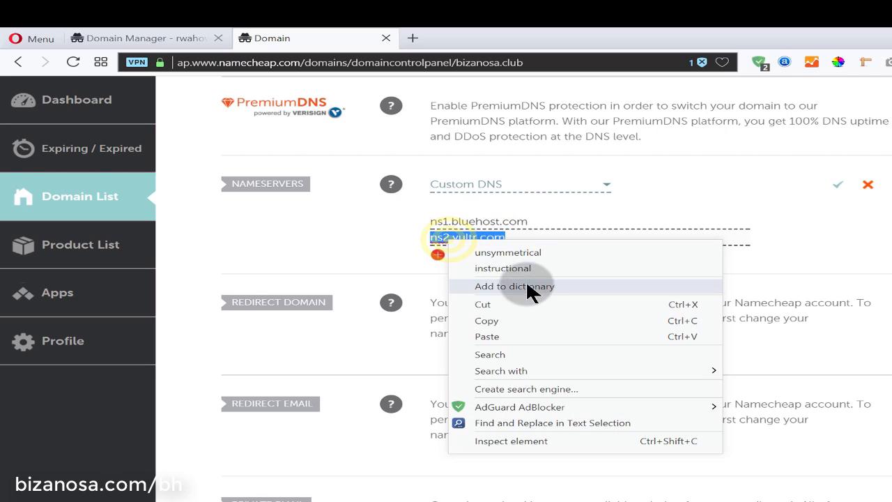
{"action": "left_click", "coordinate": [509, 335]}
{"action": "left_click", "coordinate": [446, 237]}
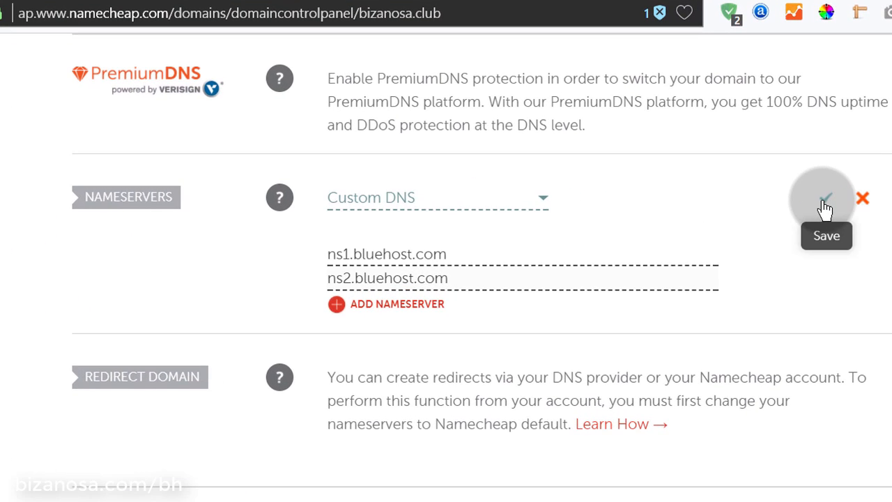
{"action": "left_click", "coordinate": [838, 184]}
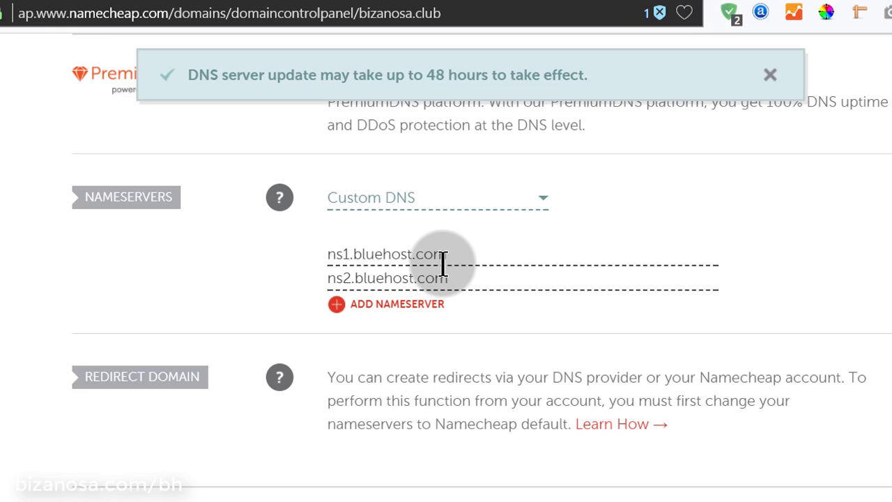
Copy the domain name bizanosa.club and bring it to a new browser tab's address bar
{"action": "scroll", "coordinate": [323, 169], "scroll_direction": "up", "scroll_amount": 10}
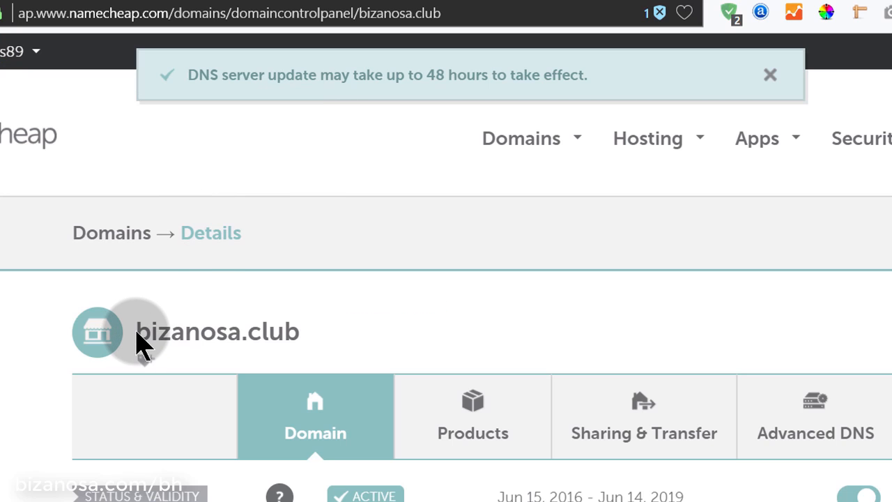
{"action": "left_click_drag", "start_coordinate": [137, 341], "coordinate": [295, 329]}
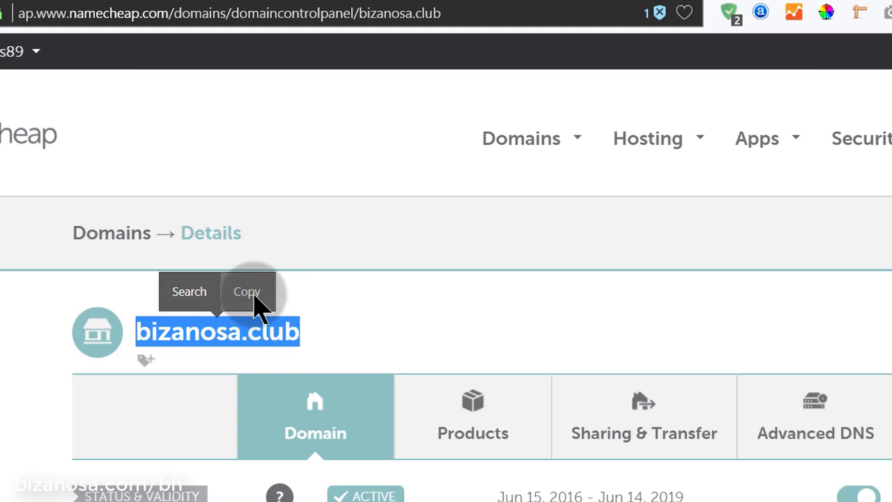
{"action": "left_click", "coordinate": [251, 292]}
{"action": "left_click", "coordinate": [298, 6]}
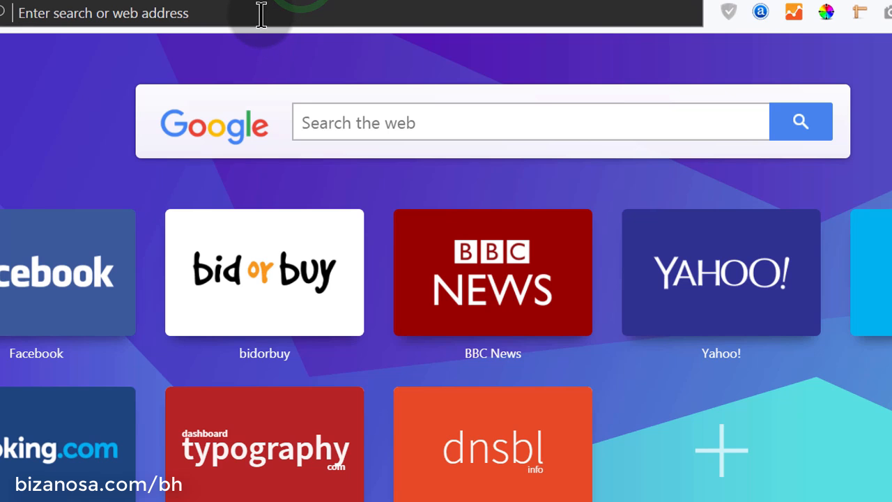
{"action": "right_click", "coordinate": [261, 14]}
Paste bizanosa.club as the address and load it, which returns a 'This page isn't working' error
{"action": "left_click", "coordinate": [345, 112]}
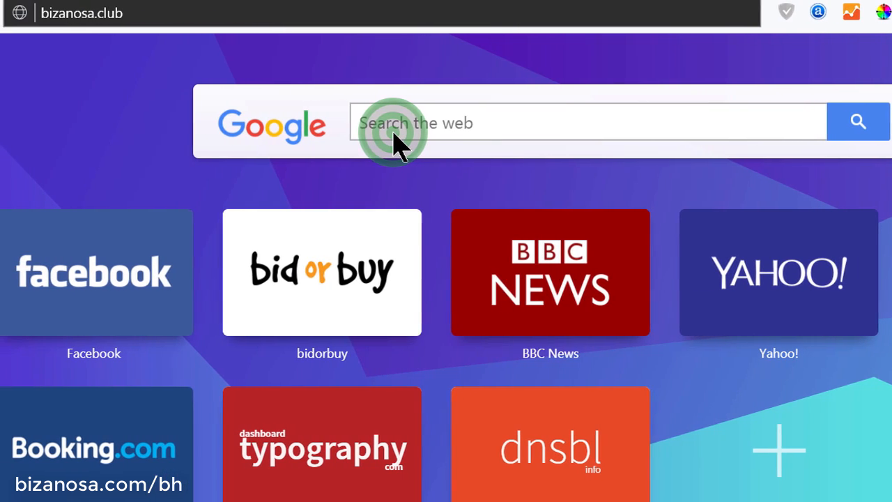
{"action": "key", "text": "Return"}
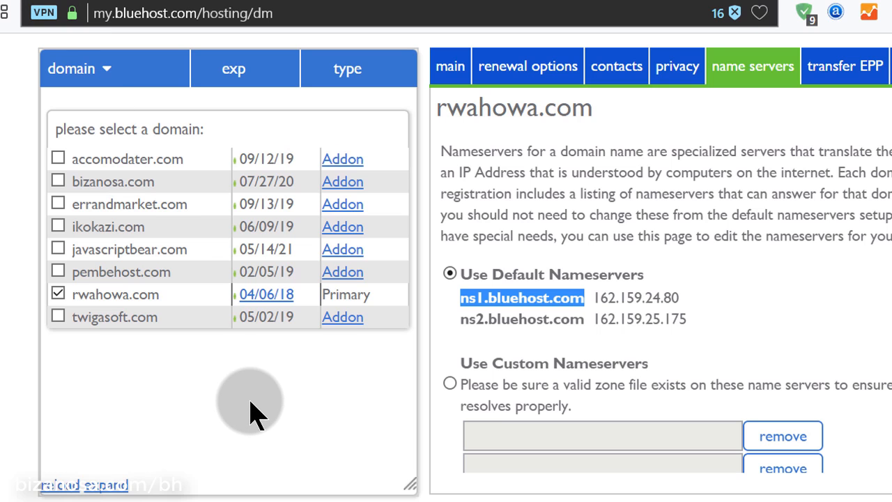
Choose 'Assign a domain to your cPanel account' from Bluehost's domains page for rwahowa.com
{"action": "scroll", "coordinate": [253, 408], "scroll_direction": "up", "scroll_amount": 8}
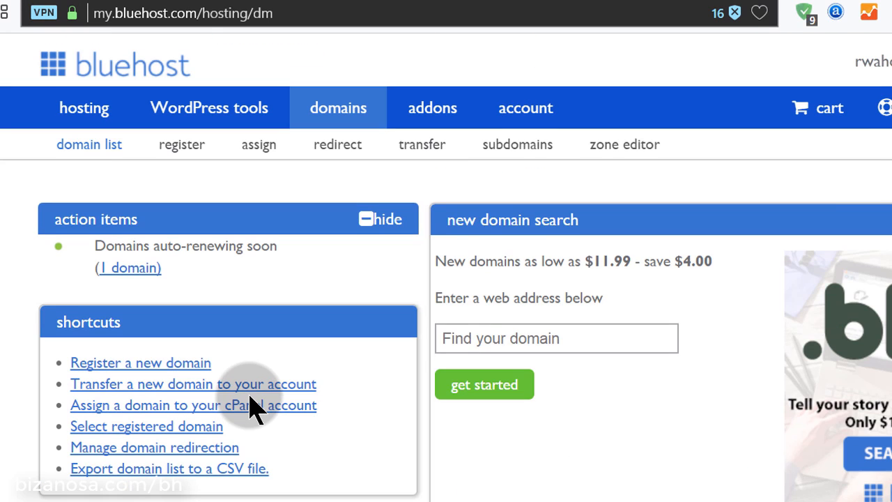
{"action": "scroll", "coordinate": [253, 408], "scroll_direction": "down", "scroll_amount": 2}
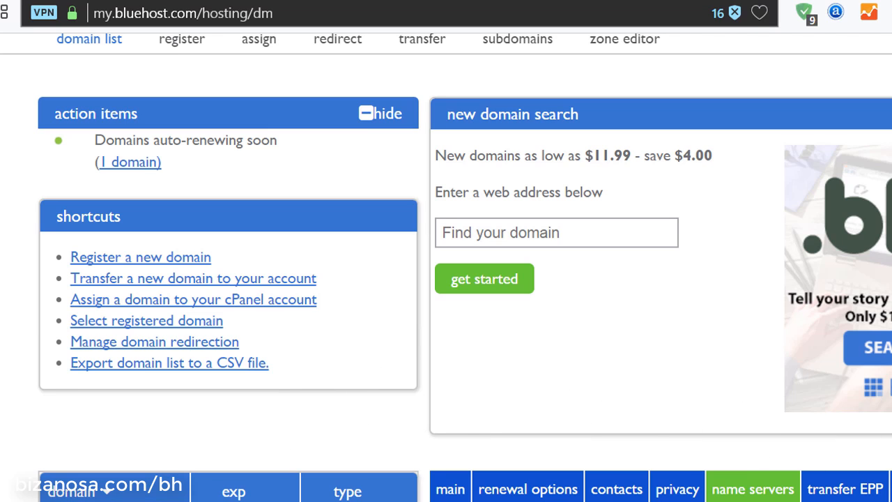
{"action": "scroll", "coordinate": [60, 335], "scroll_direction": "up", "scroll_amount": 2}
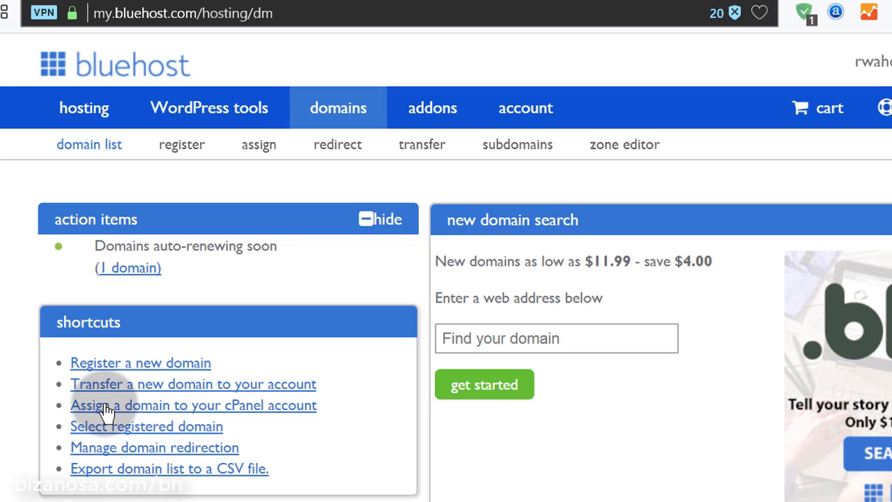
{"action": "left_click", "coordinate": [104, 411]}
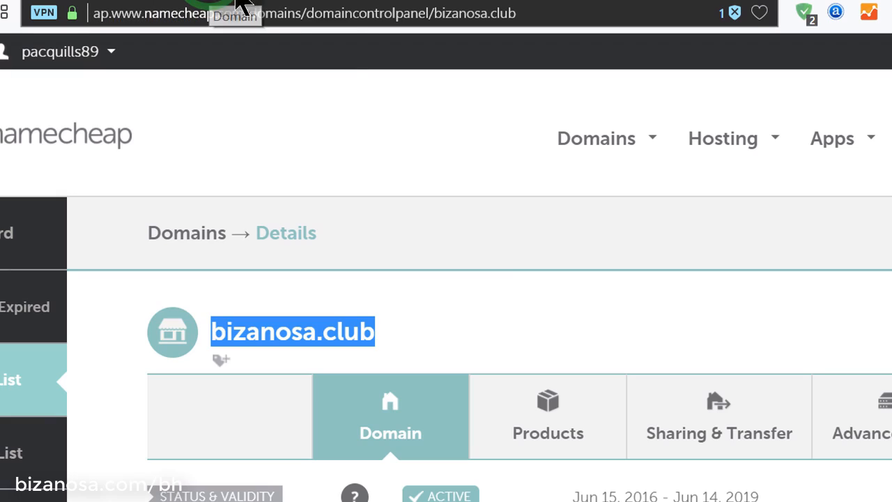
{"action": "scroll", "coordinate": [474, 285], "scroll_direction": "down", "scroll_amount": 5}
{"action": "scroll", "coordinate": [474, 286], "scroll_direction": "down", "scroll_amount": 3}
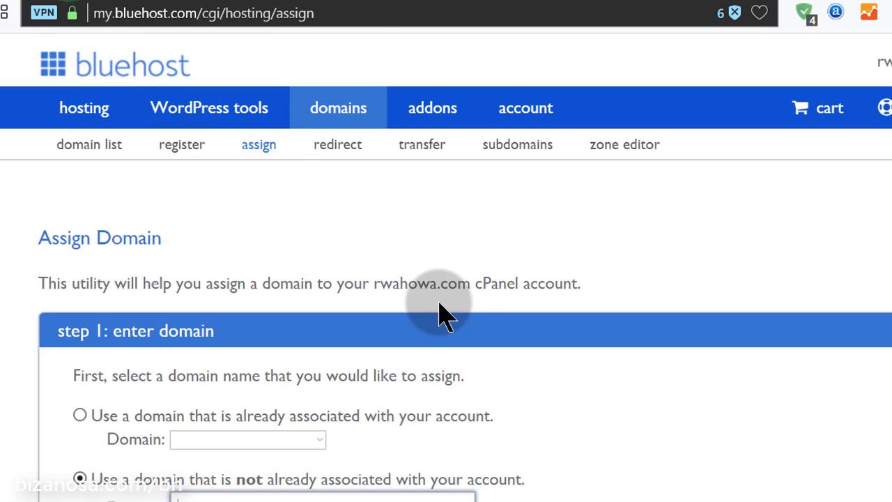
Paste bizanosa.club into the 'not already associated' Domain field, then review the addon and directory options
{"action": "scroll", "coordinate": [603, 265], "scroll_direction": "down", "scroll_amount": 2}
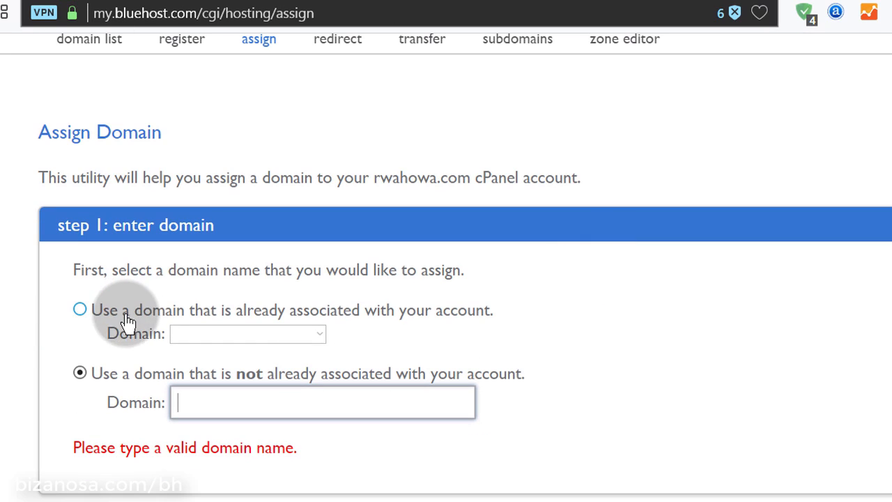
{"action": "scroll", "coordinate": [452, 322], "scroll_direction": "down", "scroll_amount": 2}
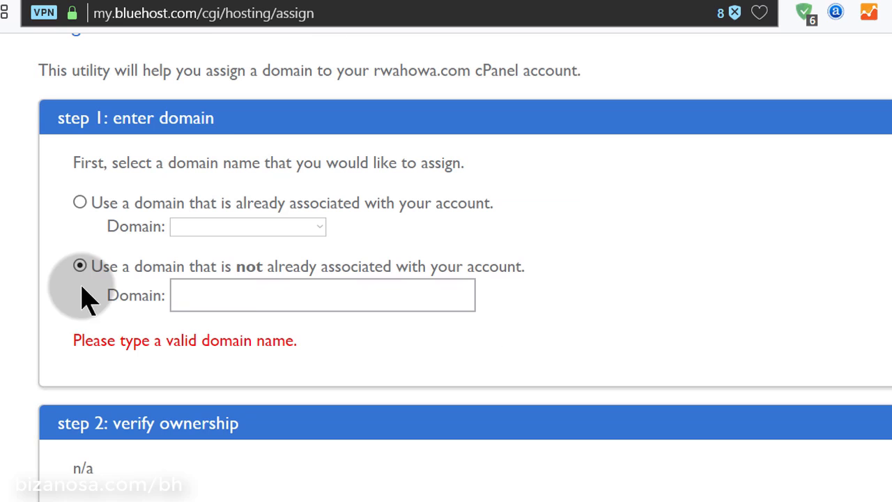
{"action": "left_click", "coordinate": [218, 291]}
{"action": "right_click", "coordinate": [212, 293]}
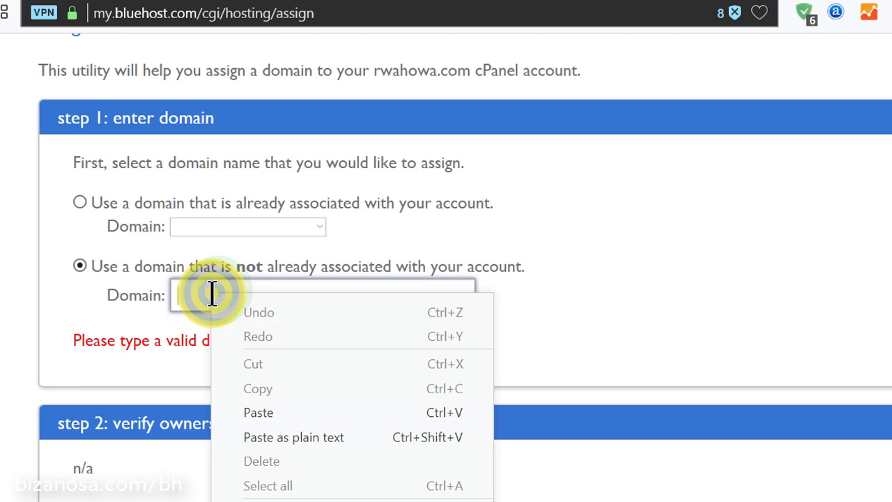
{"action": "left_click", "coordinate": [283, 417]}
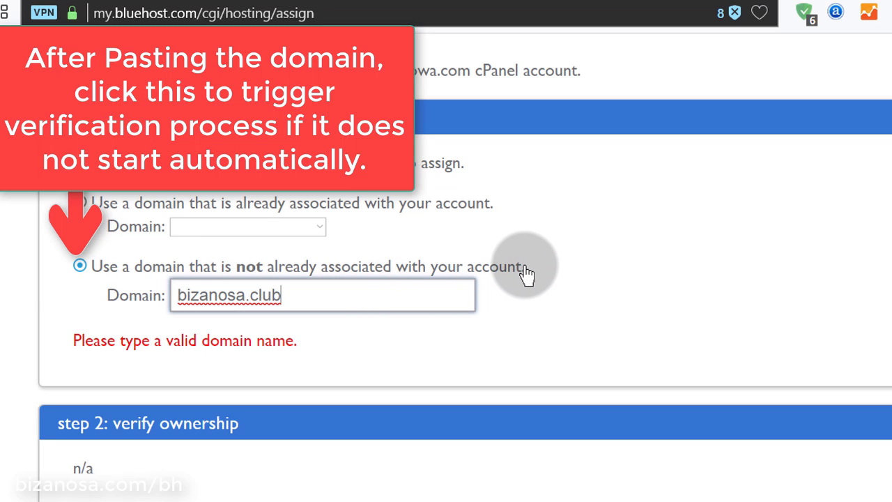
{"action": "scroll", "coordinate": [530, 277], "scroll_direction": "down", "scroll_amount": 2}
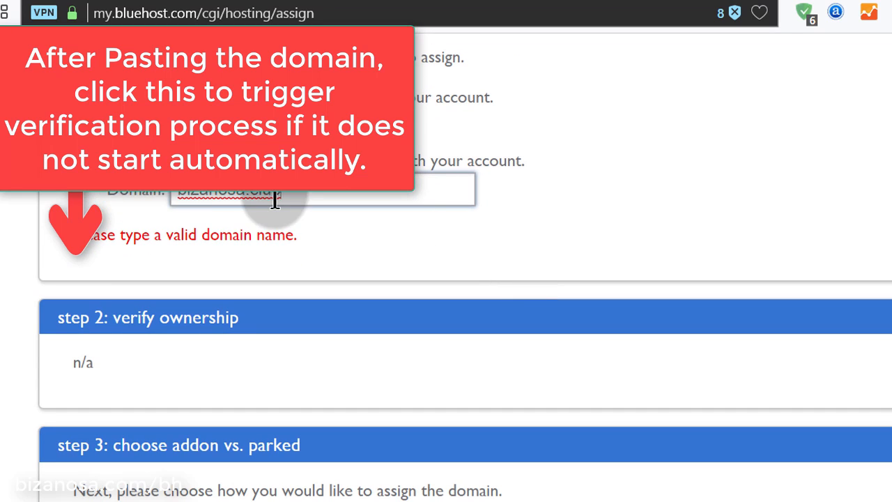
{"action": "scroll", "coordinate": [526, 241], "scroll_direction": "down", "scroll_amount": 3}
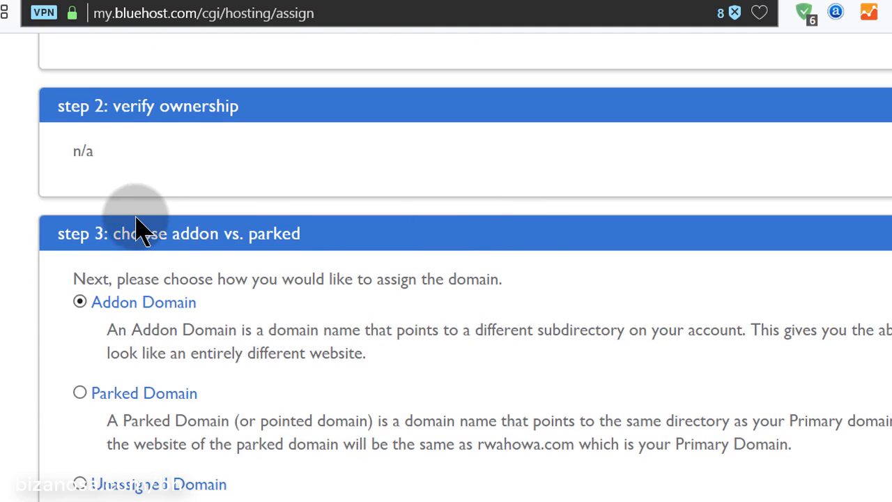
{"action": "scroll", "coordinate": [254, 282], "scroll_direction": "down", "scroll_amount": 5}
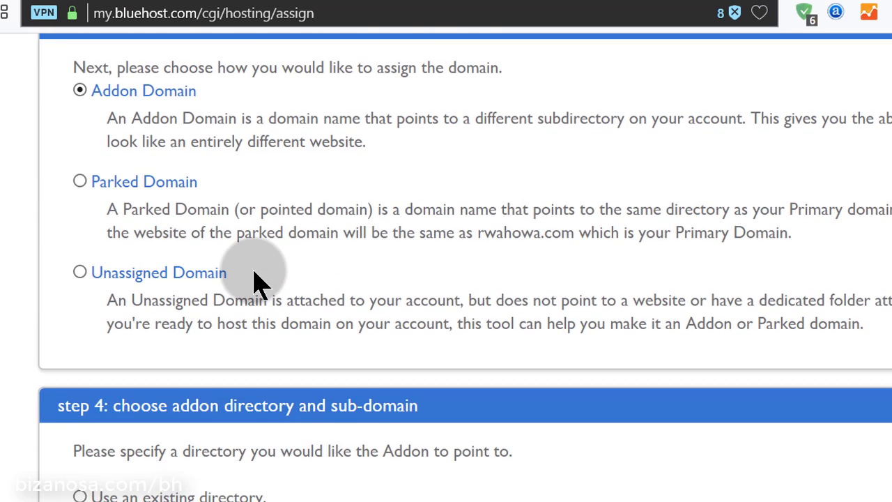
{"action": "scroll", "coordinate": [308, 179], "scroll_direction": "up", "scroll_amount": 3}
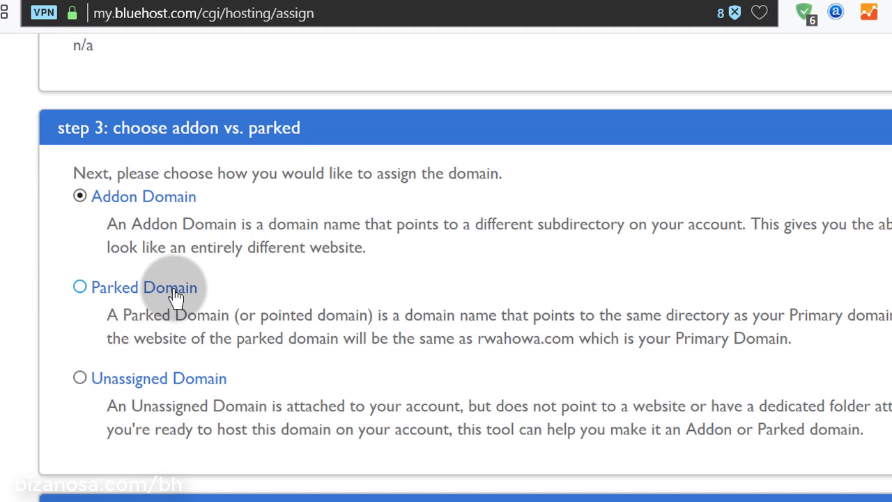
{"action": "scroll", "coordinate": [255, 309], "scroll_direction": "down", "scroll_amount": 1}
{"action": "scroll", "coordinate": [255, 309], "scroll_direction": "down", "scroll_amount": 1}
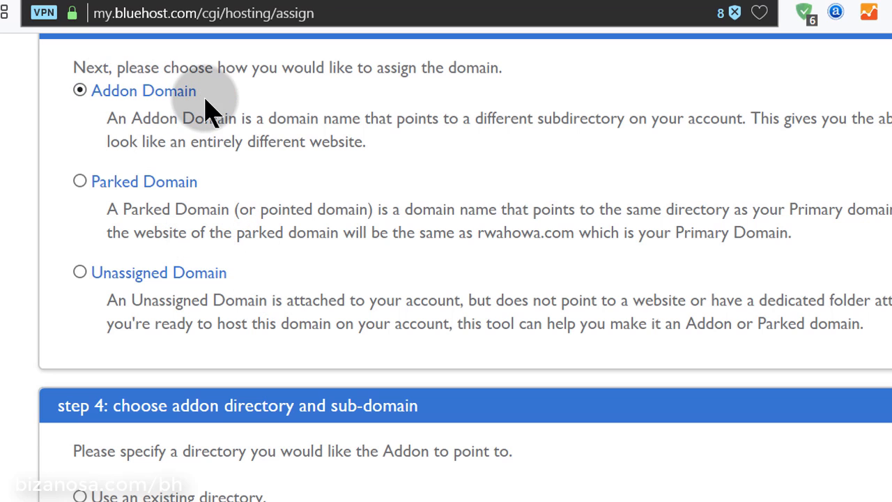
{"action": "scroll", "coordinate": [384, 169], "scroll_direction": "down", "scroll_amount": 5}
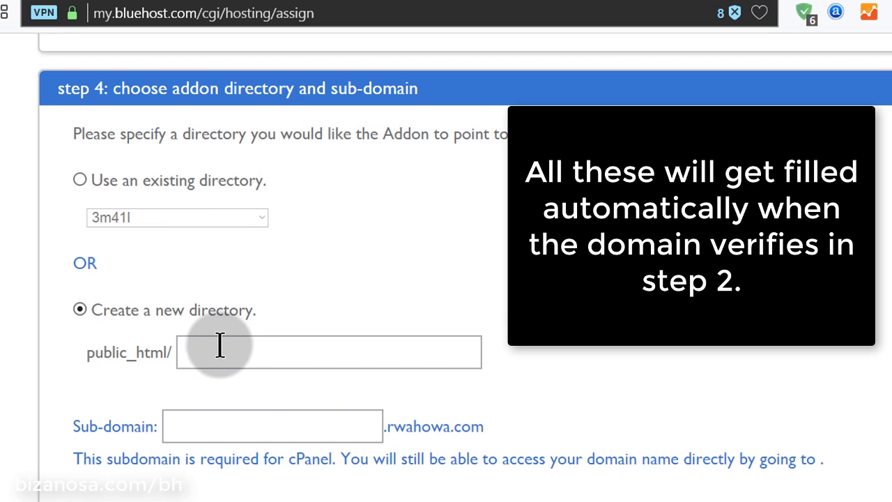
Try assigning bizanosa.club with the directory left empty, which brings up a directory error
{"action": "left_click", "coordinate": [147, 256]}
{"action": "scroll", "coordinate": [167, 319], "scroll_direction": "down", "scroll_amount": 3}
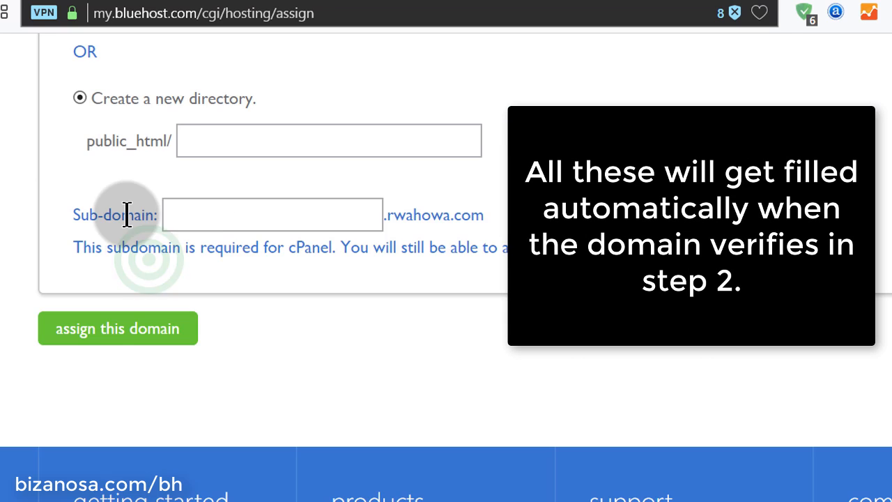
{"action": "left_click", "coordinate": [328, 215]}
{"action": "left_click", "coordinate": [311, 313]}
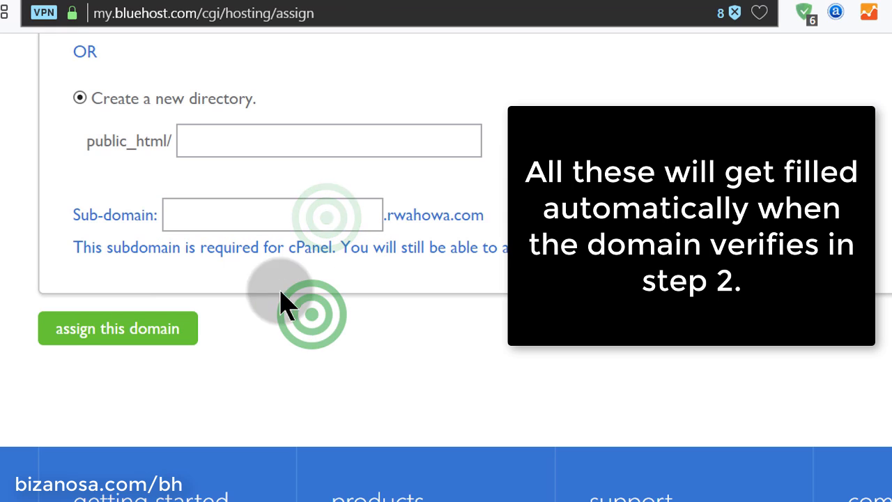
{"action": "left_click", "coordinate": [194, 215]}
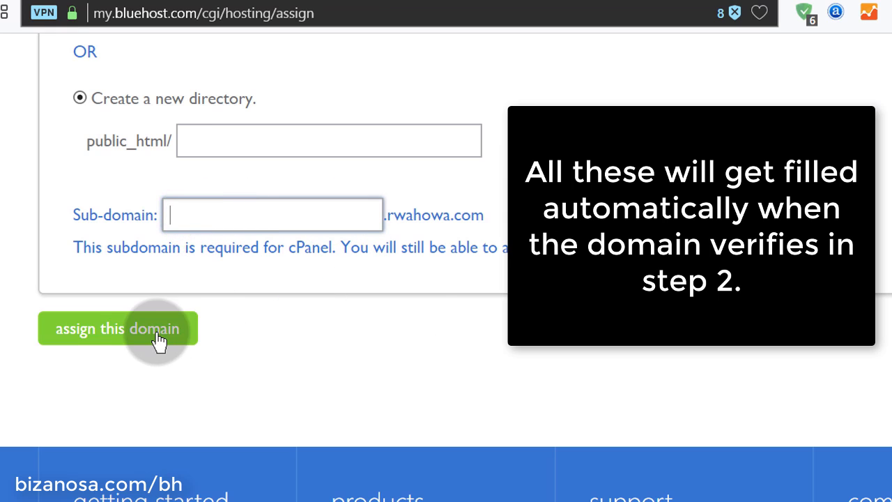
{"action": "scroll", "coordinate": [364, 334], "scroll_direction": "up", "scroll_amount": 10}
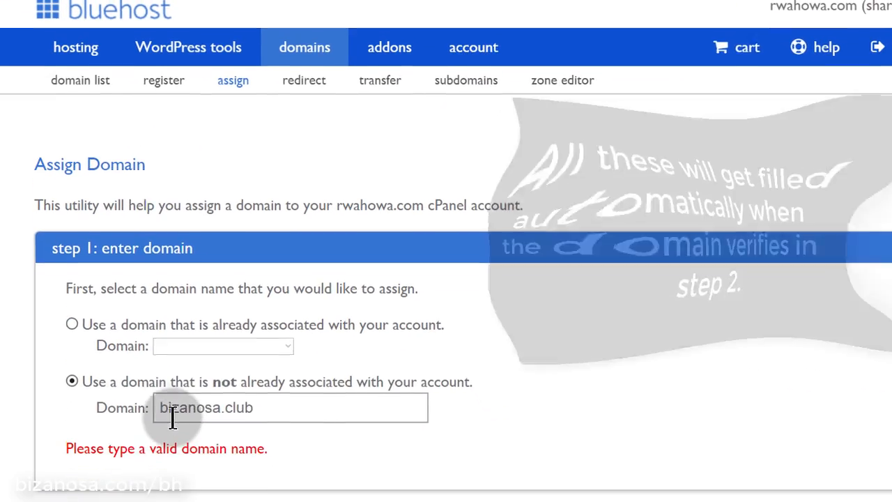
{"action": "left_click_drag", "start_coordinate": [158, 402], "coordinate": [260, 389]}
{"action": "key", "text": "ctrl+c"}
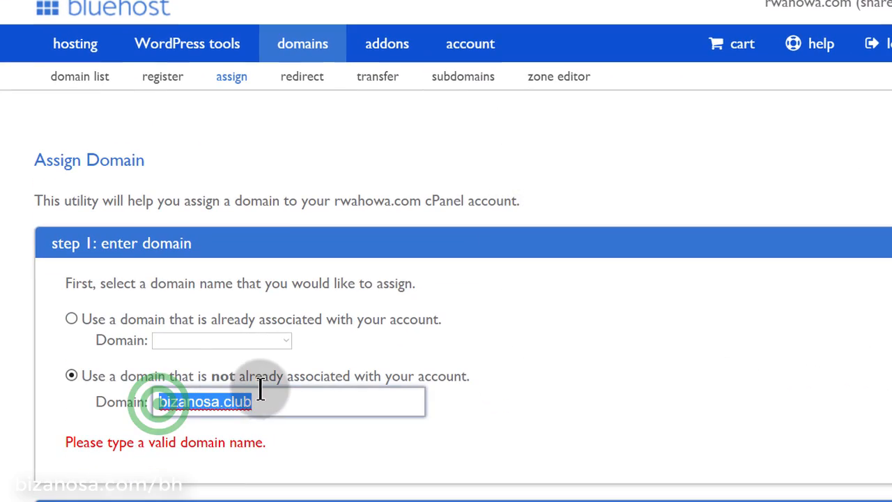
{"action": "left_click", "coordinate": [527, 398]}
{"action": "scroll", "coordinate": [524, 398], "scroll_direction": "down", "scroll_amount": 10}
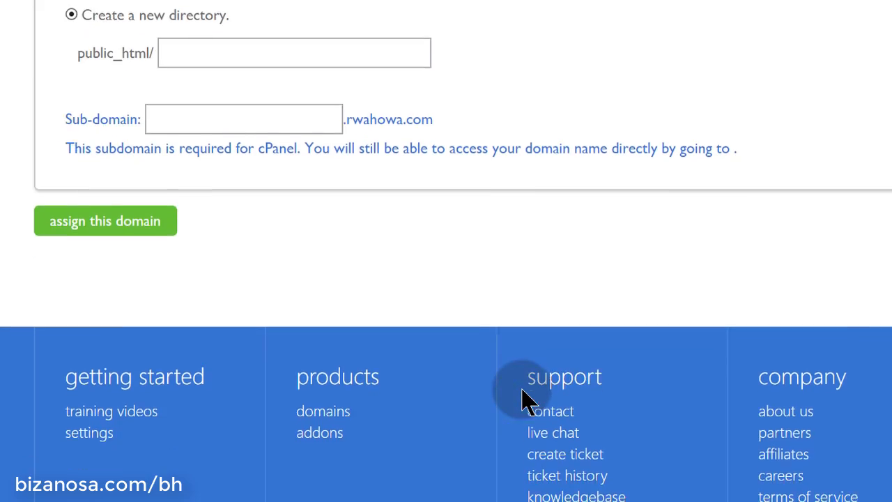
{"action": "scroll", "coordinate": [523, 398], "scroll_direction": "up", "scroll_amount": 4}
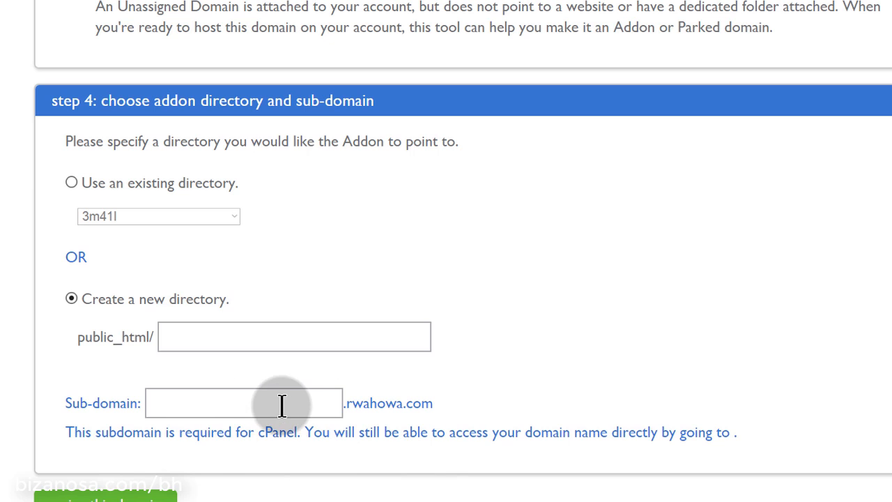
{"action": "scroll", "coordinate": [412, 468], "scroll_direction": "down", "scroll_amount": 3}
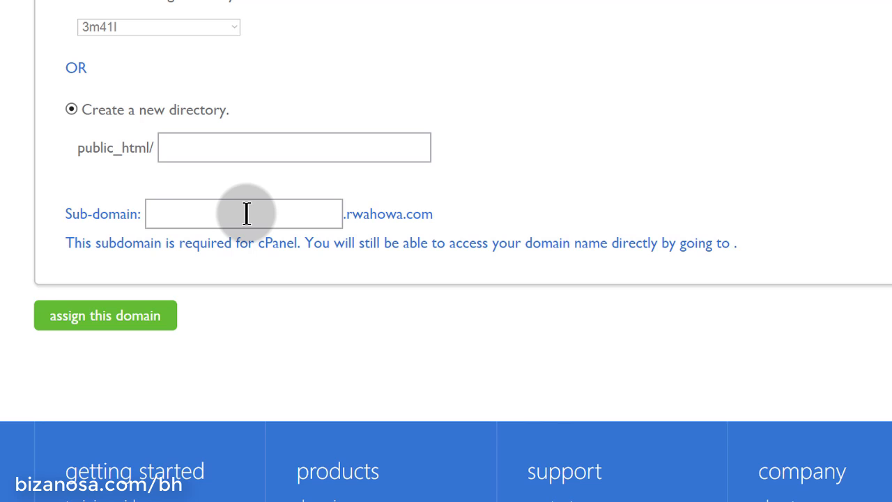
{"action": "left_click", "coordinate": [107, 317]}
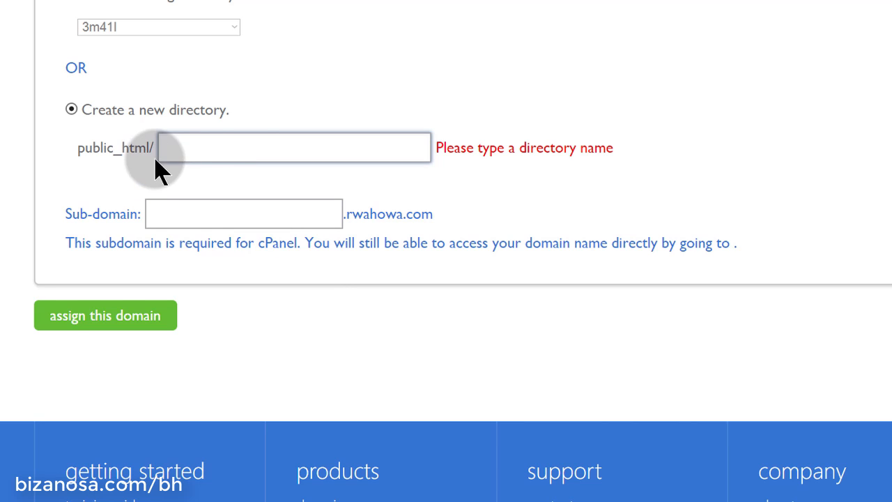
Paste bizanosa.club as the new directory name under public_html
{"action": "scroll", "coordinate": [355, 80], "scroll_direction": "up", "scroll_amount": 15}
{"action": "scroll", "coordinate": [355, 77], "scroll_direction": "down", "scroll_amount": 5}
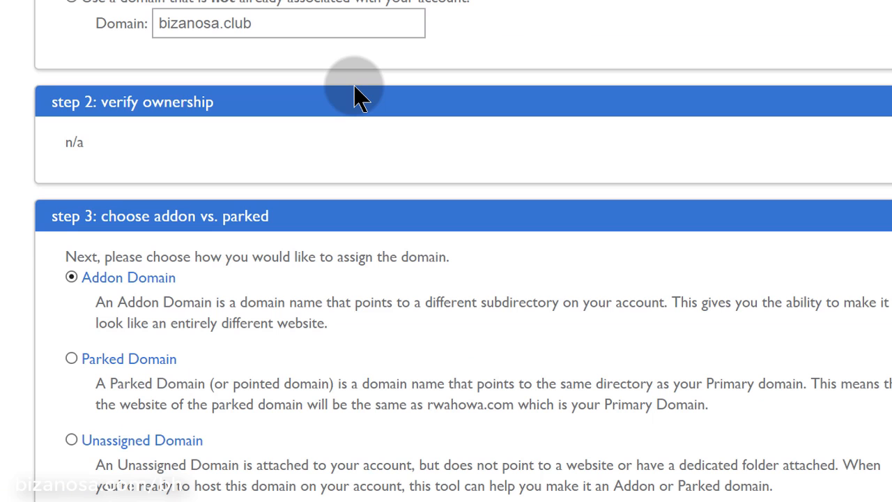
{"action": "scroll", "coordinate": [357, 95], "scroll_direction": "down", "scroll_amount": 10}
{"action": "scroll", "coordinate": [358, 94], "scroll_direction": "up", "scroll_amount": 4}
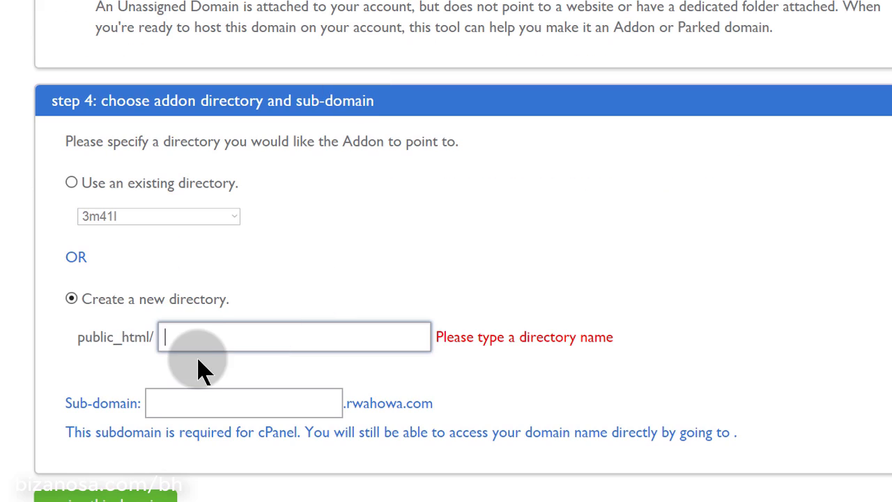
{"action": "right_click", "coordinate": [200, 339]}
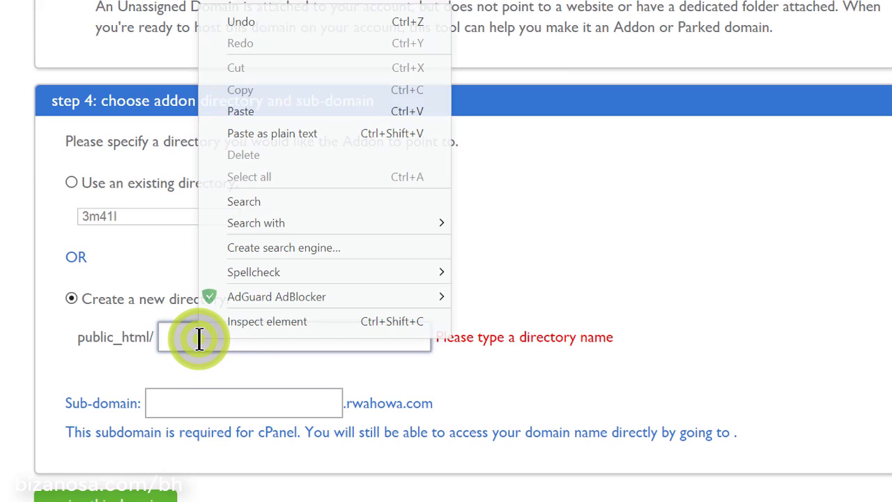
{"action": "left_click", "coordinate": [262, 116]}
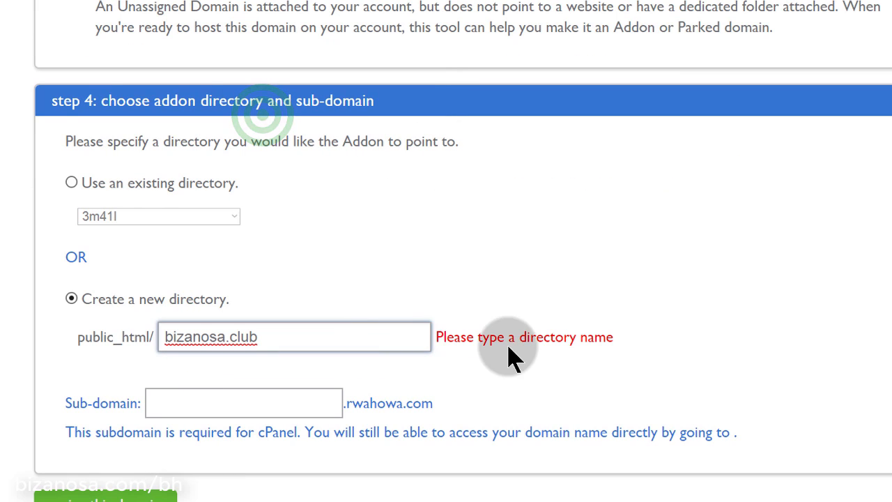
{"action": "scroll", "coordinate": [512, 358], "scroll_direction": "down", "scroll_amount": 1}
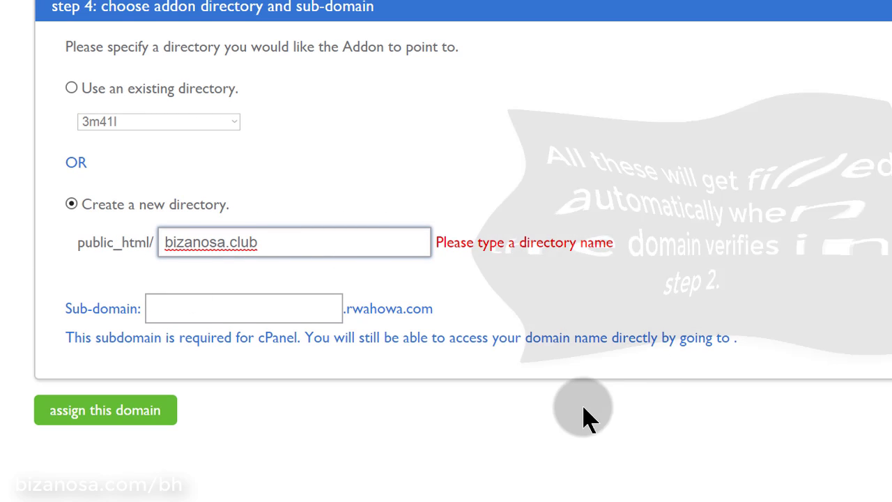
{"action": "scroll", "coordinate": [557, 413], "scroll_direction": "down", "scroll_amount": 2}
Resubmit the bizanosa.club addon assignment and confirm the 'Verifying domain' status under step 1
{"action": "left_click", "coordinate": [125, 232]}
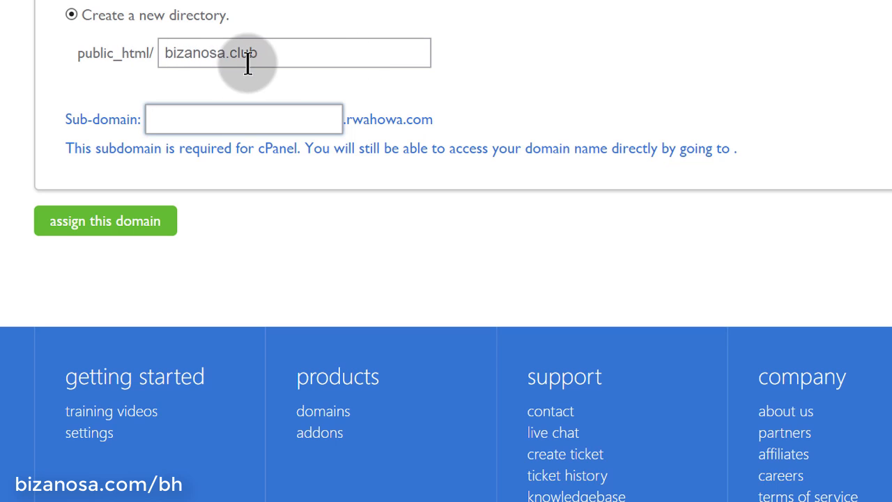
{"action": "scroll", "coordinate": [265, 200], "scroll_direction": "up", "scroll_amount": 15}
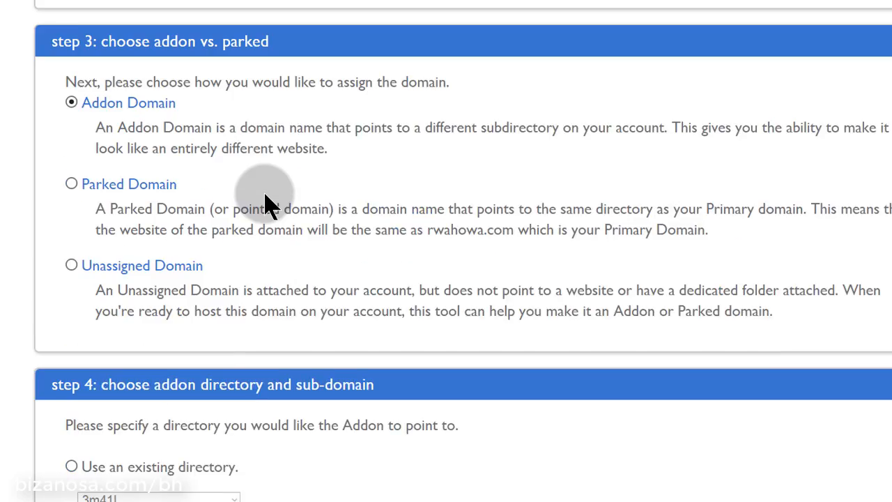
{"action": "scroll", "coordinate": [264, 202], "scroll_direction": "down", "scroll_amount": 10}
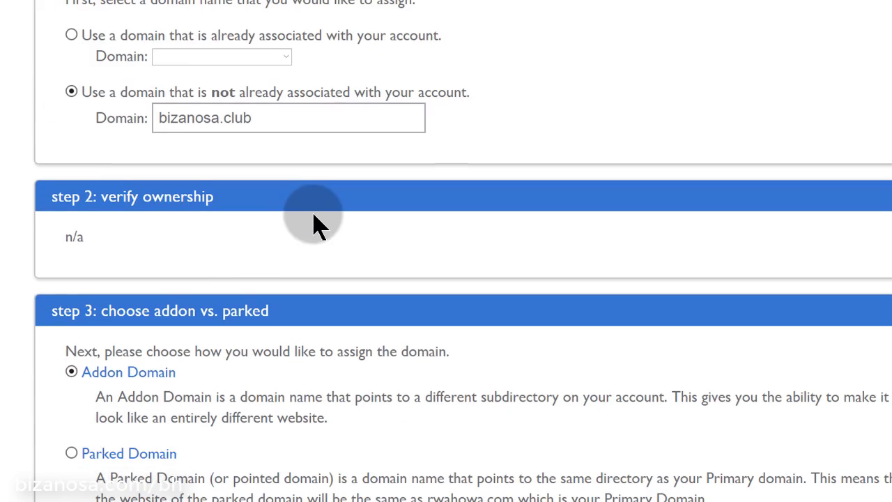
{"action": "scroll", "coordinate": [313, 220], "scroll_direction": "down", "scroll_amount": 5}
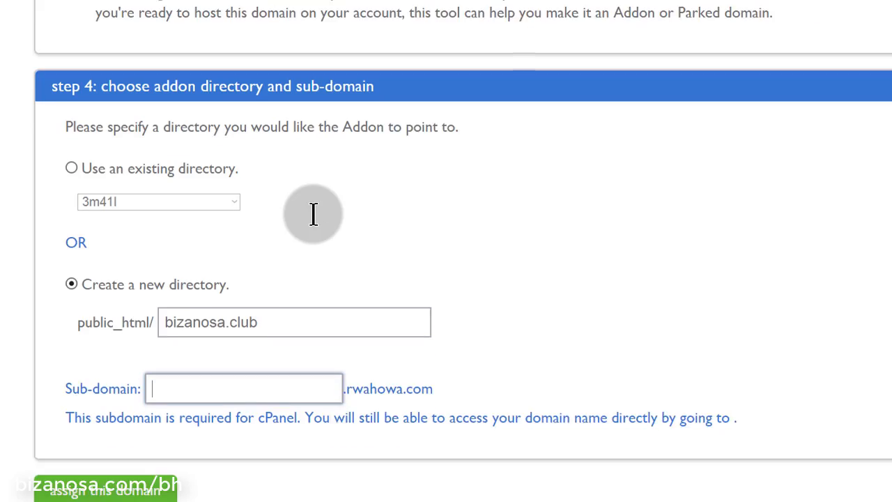
{"action": "scroll", "coordinate": [312, 214], "scroll_direction": "up", "scroll_amount": 8}
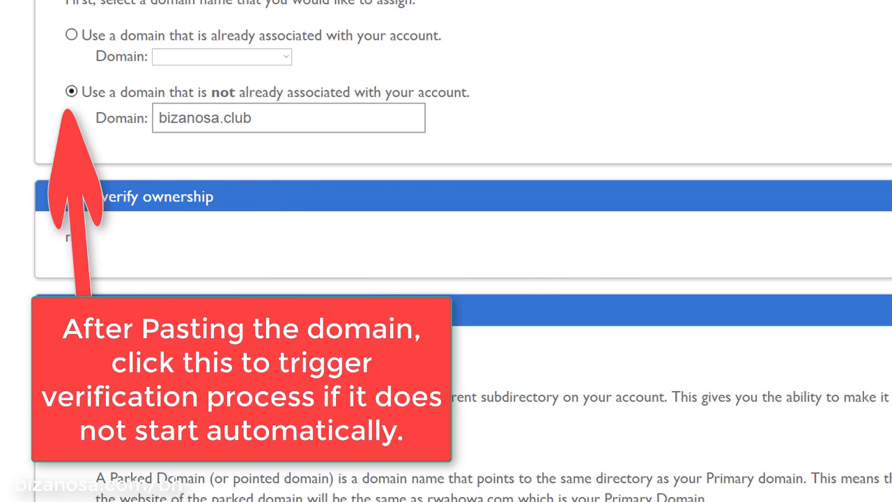
{"action": "scroll", "coordinate": [342, 296], "scroll_direction": "up", "scroll_amount": 4}
{"action": "scroll", "coordinate": [340, 315], "scroll_direction": "down", "scroll_amount": 2}
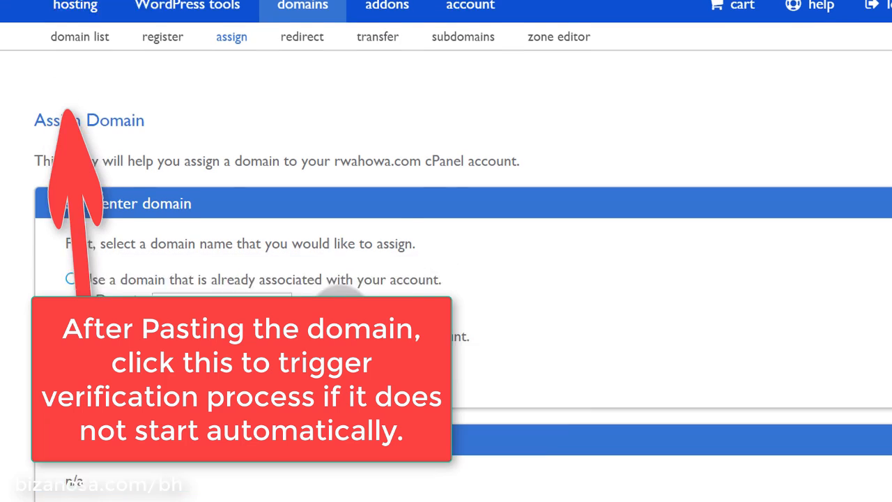
{"action": "scroll", "coordinate": [340, 315], "scroll_direction": "up", "scroll_amount": 2}
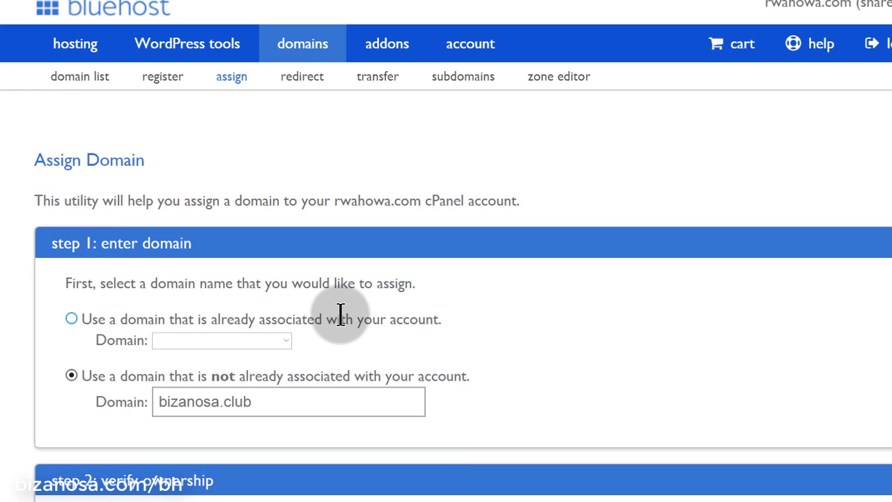
{"action": "scroll", "coordinate": [423, 319], "scroll_direction": "down", "scroll_amount": 2}
{"action": "scroll", "coordinate": [423, 318], "scroll_direction": "up", "scroll_amount": 2}
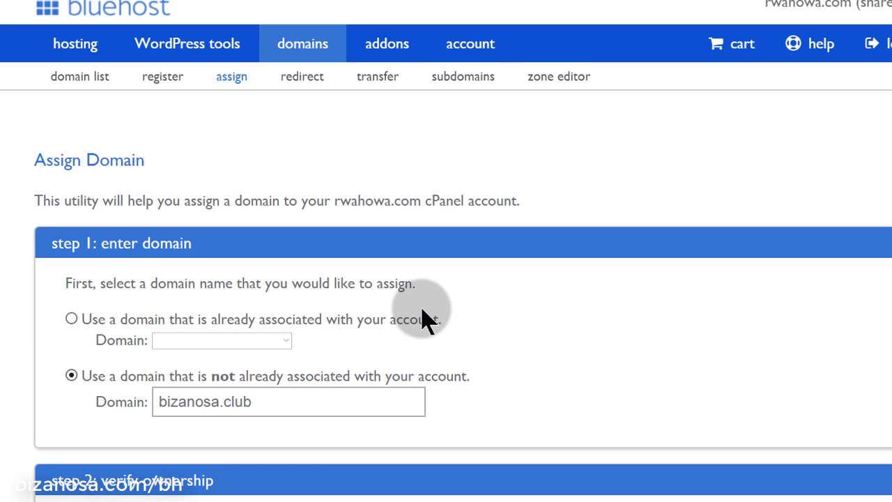
{"action": "scroll", "coordinate": [423, 319], "scroll_direction": "down", "scroll_amount": 1}
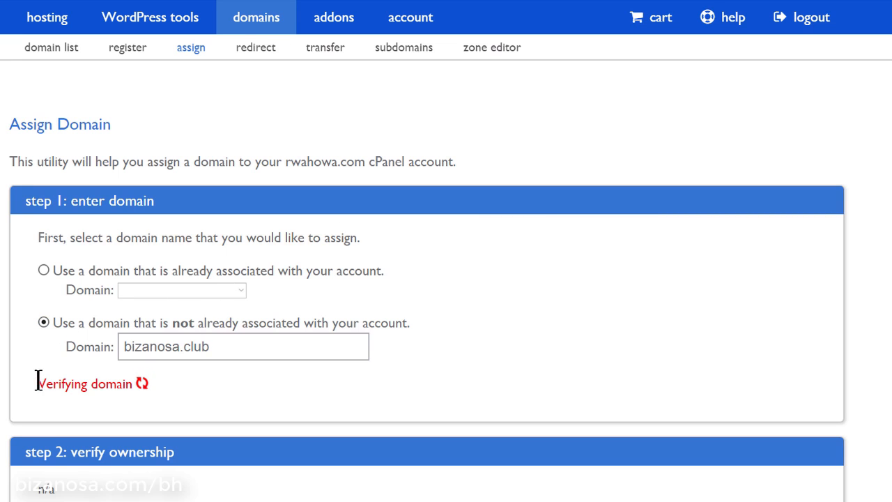
Copy bizanosa.club from the Domain field and switch to the tab with its 'This page isn't working' error
{"action": "left_click_drag", "start_coordinate": [41, 386], "coordinate": [138, 393]}
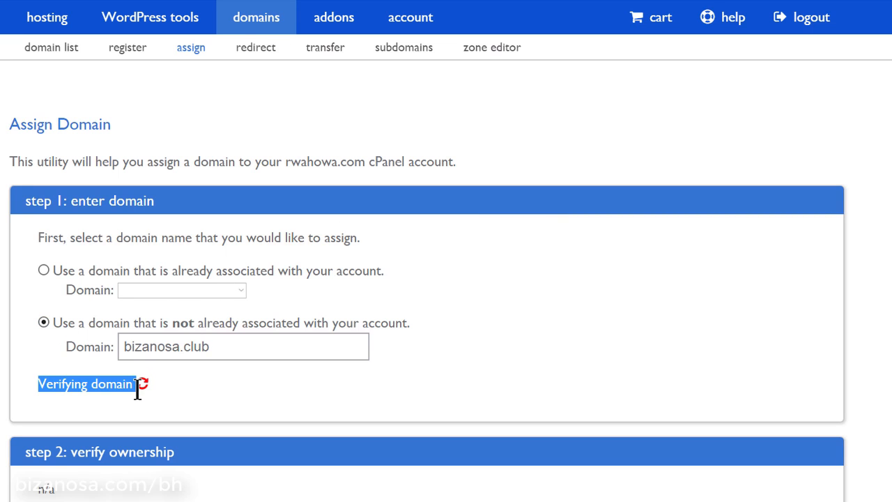
{"action": "left_click", "coordinate": [209, 398]}
{"action": "scroll", "coordinate": [327, 285], "scroll_direction": "down", "scroll_amount": 1}
{"action": "scroll", "coordinate": [327, 287], "scroll_direction": "down", "scroll_amount": 2}
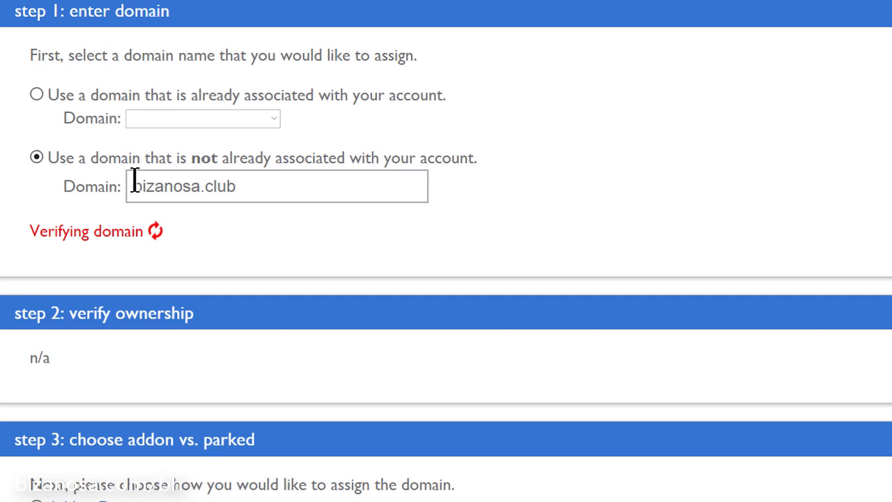
{"action": "left_click_drag", "start_coordinate": [133, 186], "coordinate": [250, 195]}
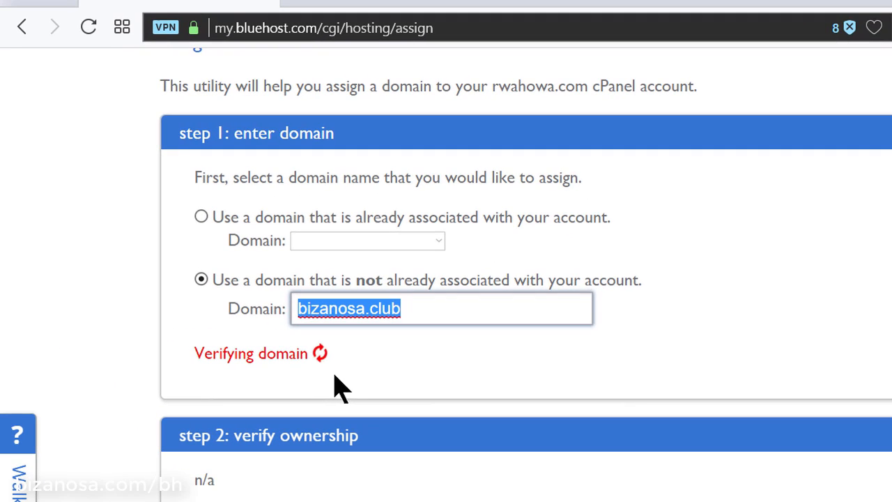
{"action": "left_click", "coordinate": [567, 2]}
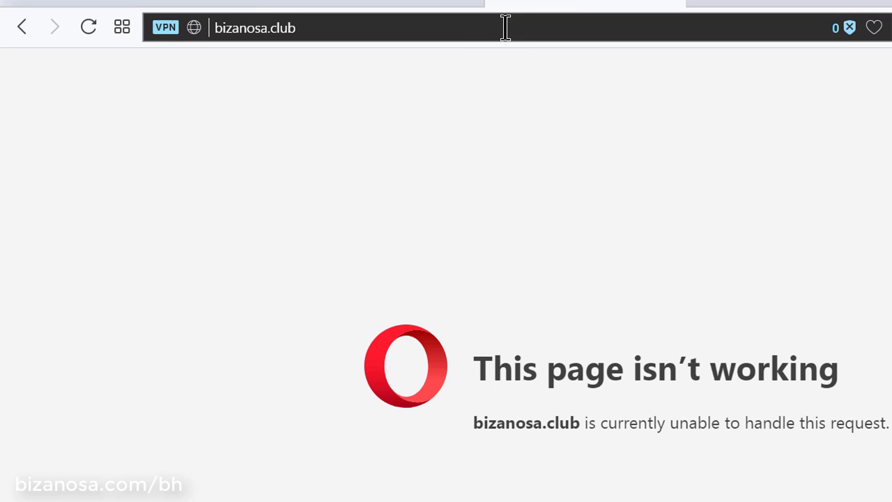
{"action": "left_click", "coordinate": [438, 30]}
{"action": "key", "text": "ctrl+c"}
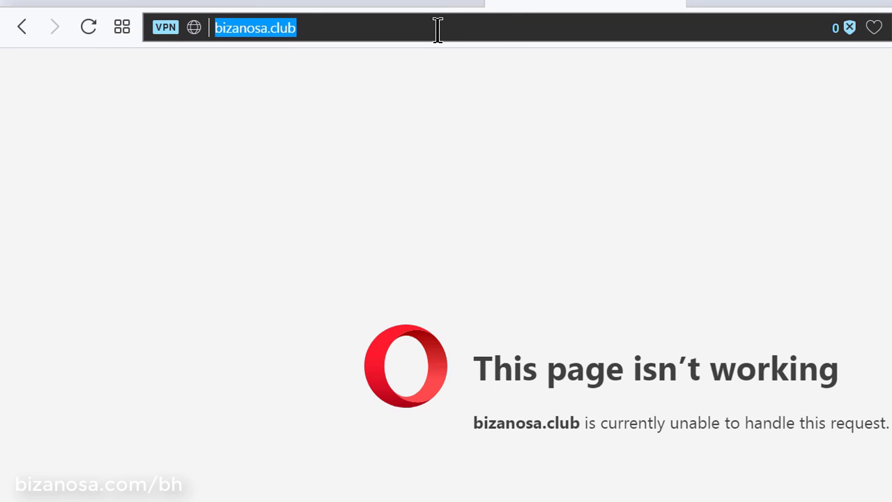
Run Pingability's Quick DNS Check on bizanosa.club, answering the math question with 7
{"action": "type", "text": "pingability.com"}
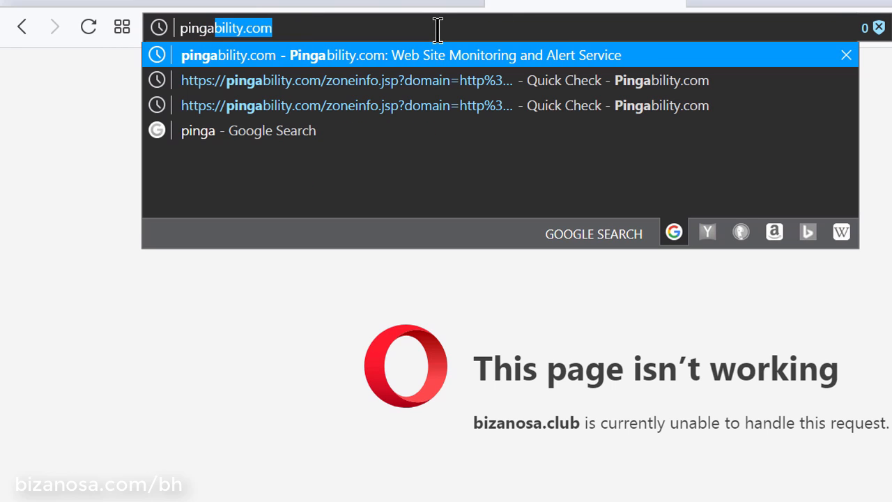
{"action": "key", "text": "Return"}
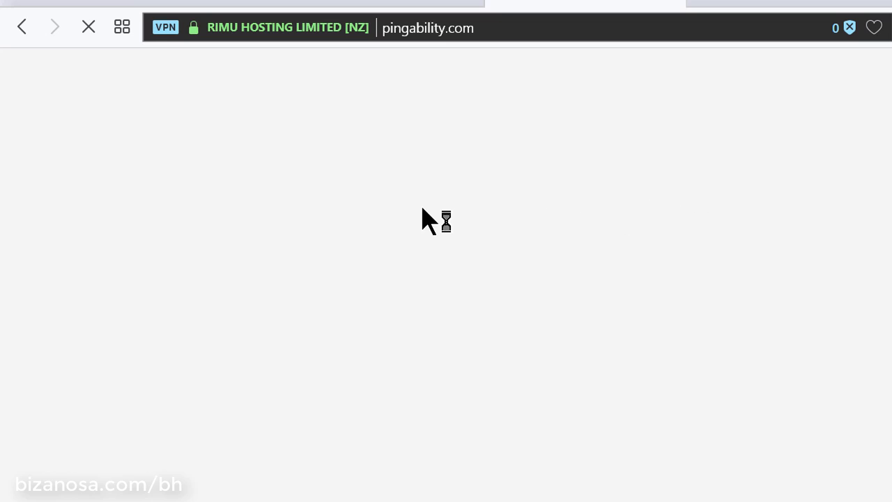
{"action": "left_click", "coordinate": [398, 4]}
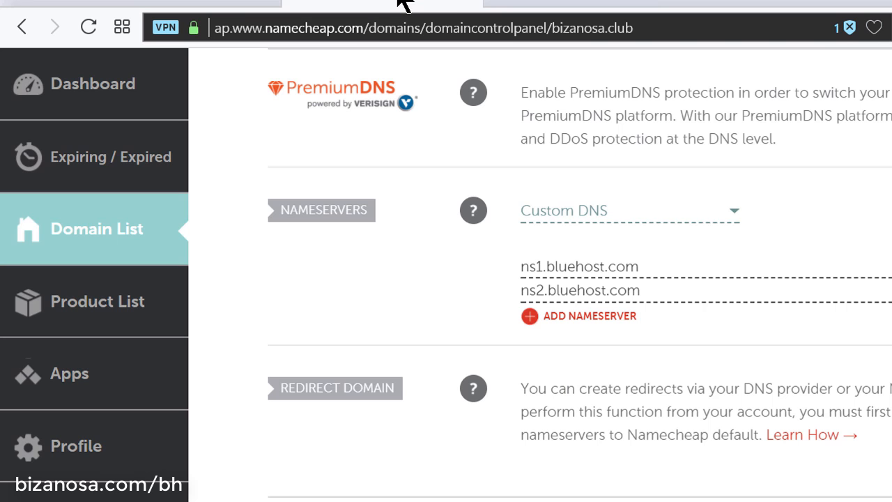
{"action": "left_click", "coordinate": [572, 5]}
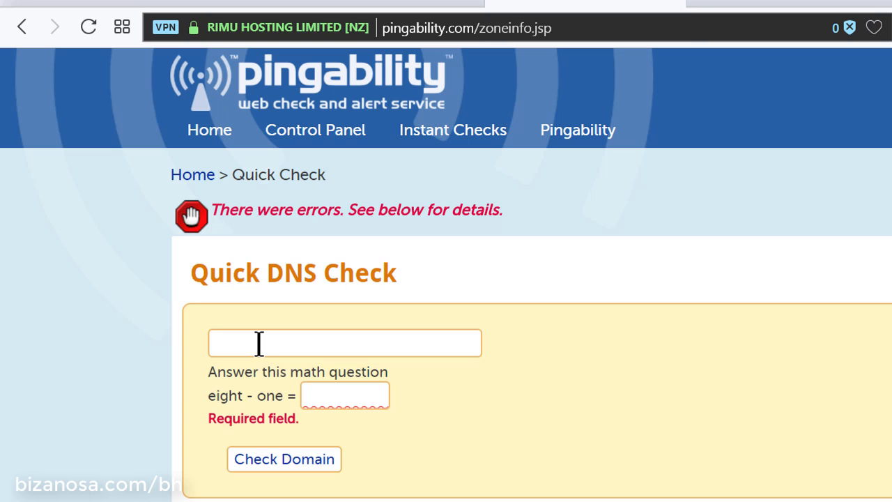
{"action": "right_click", "coordinate": [265, 344]}
{"action": "left_click", "coordinate": [337, 478]}
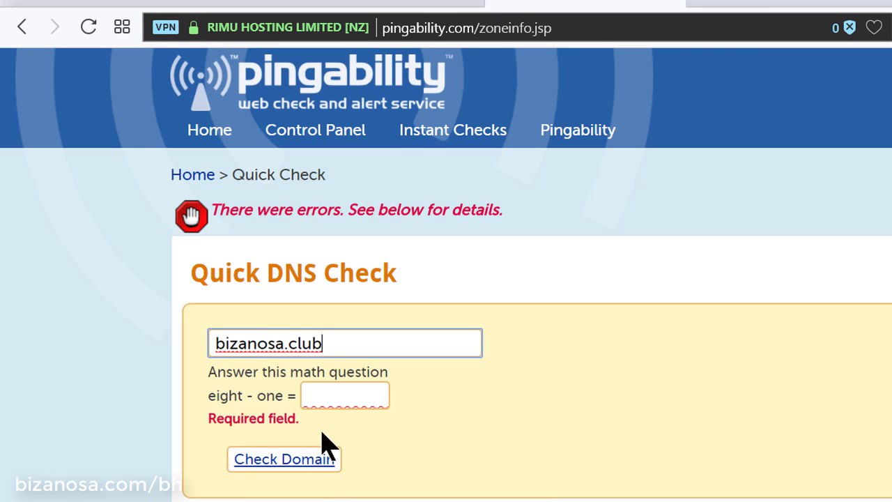
{"action": "left_click", "coordinate": [338, 395]}
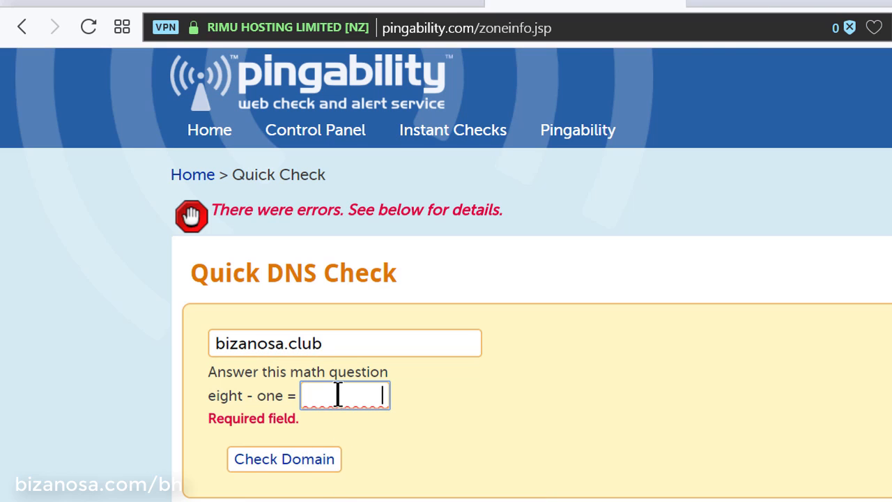
{"action": "left_click", "coordinate": [289, 462]}
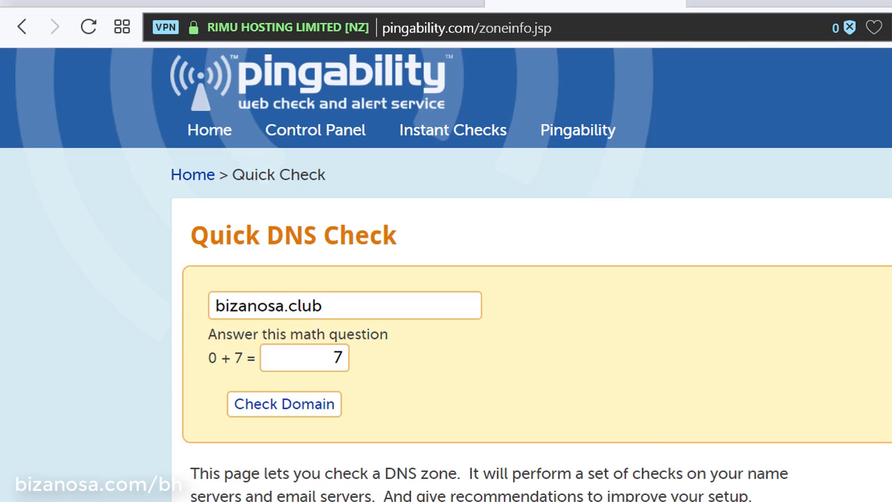
Compare the DNS report's ns1.vultr.com and ns2.vultr.com nameservers with Namecheap's settings
{"action": "scroll", "coordinate": [822, 401], "scroll_direction": "down", "scroll_amount": 6}
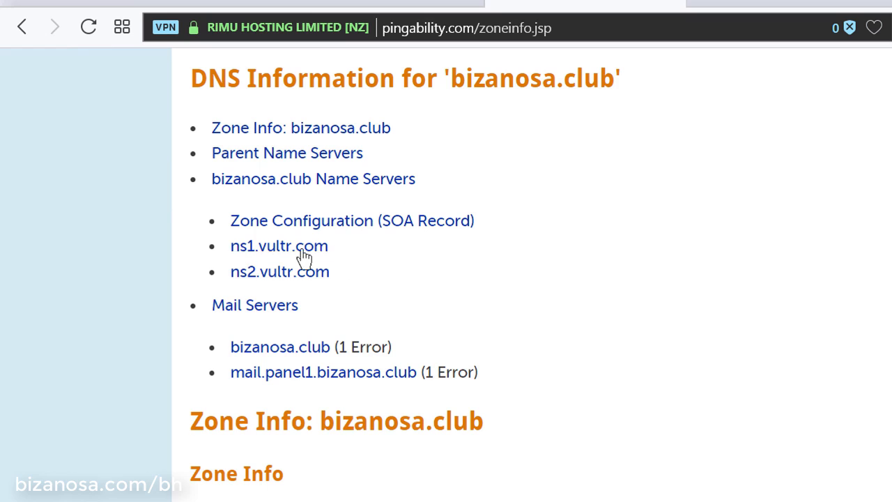
{"action": "scroll", "coordinate": [547, 350], "scroll_direction": "down", "scroll_amount": 5}
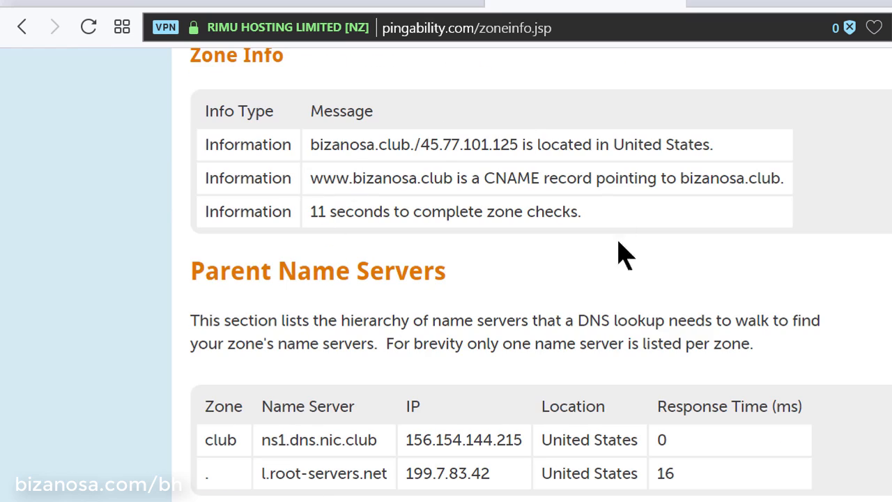
{"action": "scroll", "coordinate": [578, 305], "scroll_direction": "down", "scroll_amount": 6}
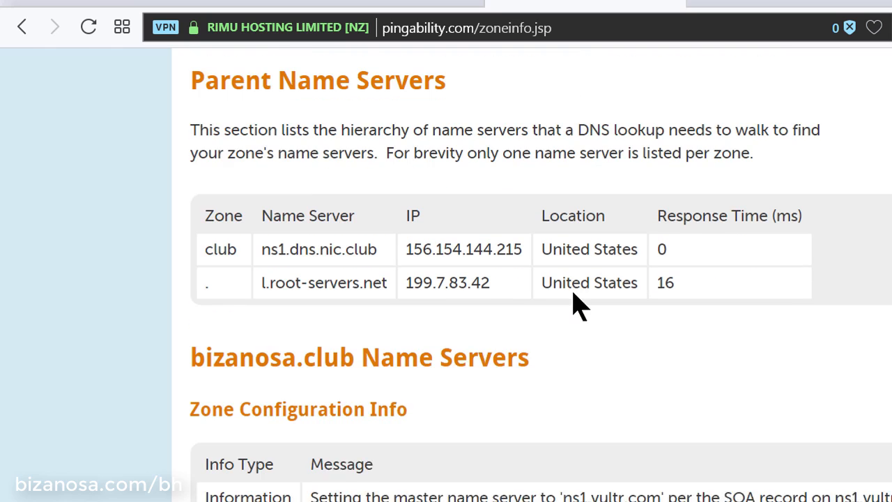
{"action": "scroll", "coordinate": [597, 339], "scroll_direction": "down", "scroll_amount": 4}
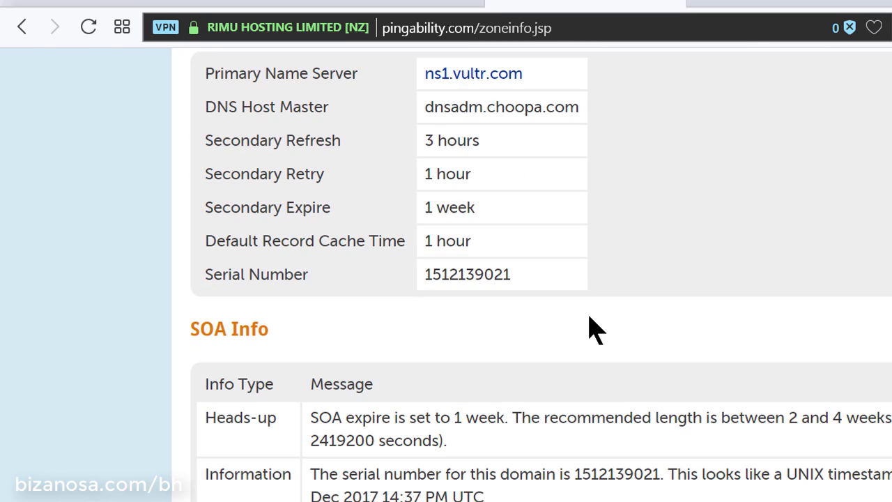
{"action": "scroll", "coordinate": [563, 283], "scroll_direction": "up", "scroll_amount": 10}
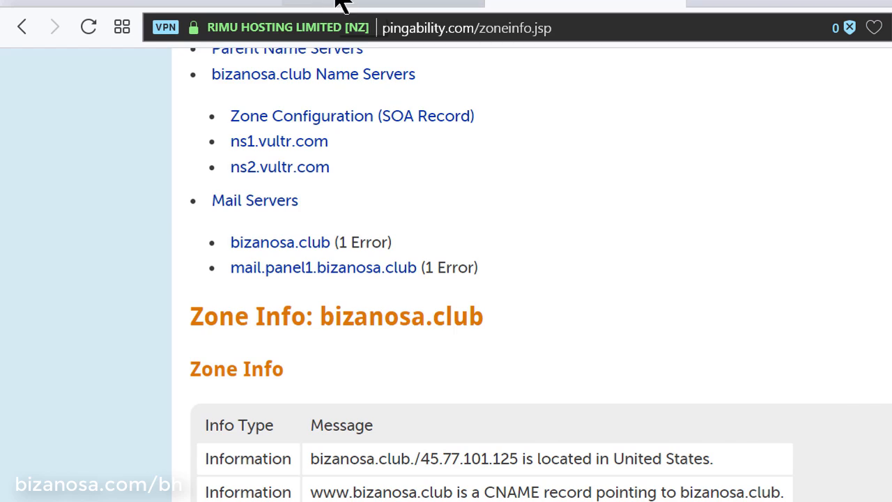
{"action": "left_click", "coordinate": [339, 5]}
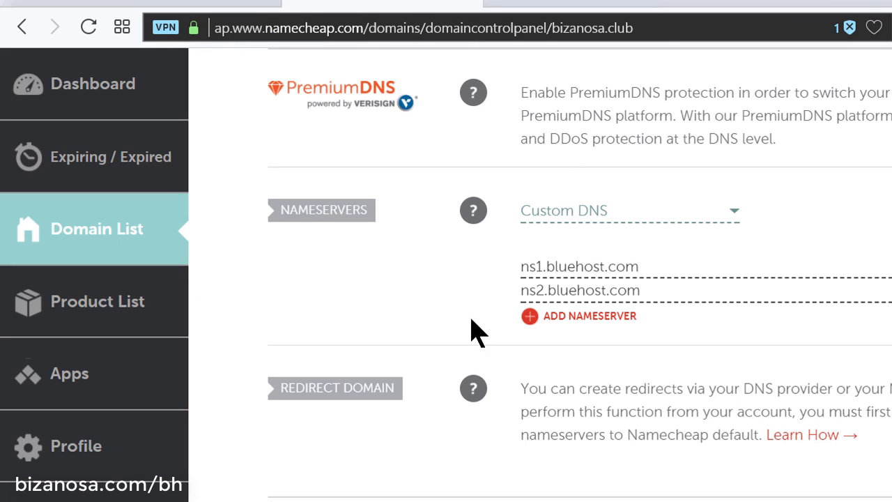
{"action": "left_click", "coordinate": [579, 6]}
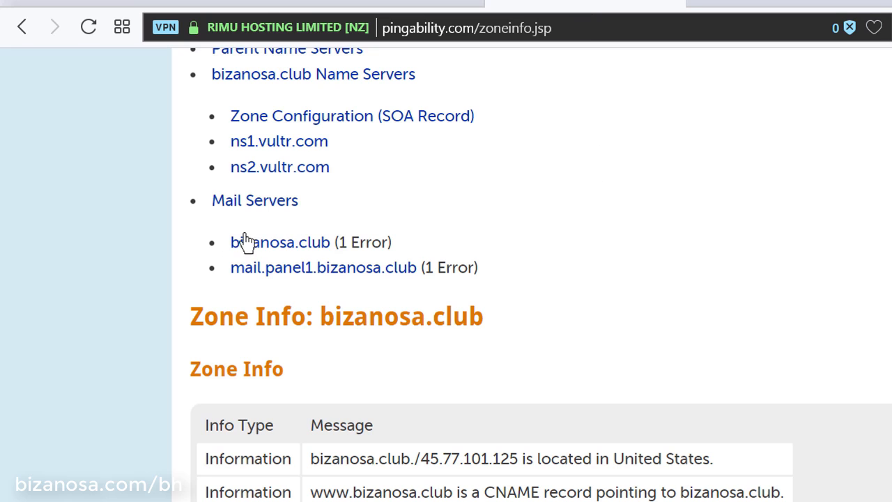
{"action": "scroll", "coordinate": [378, 199], "scroll_direction": "up", "scroll_amount": 3}
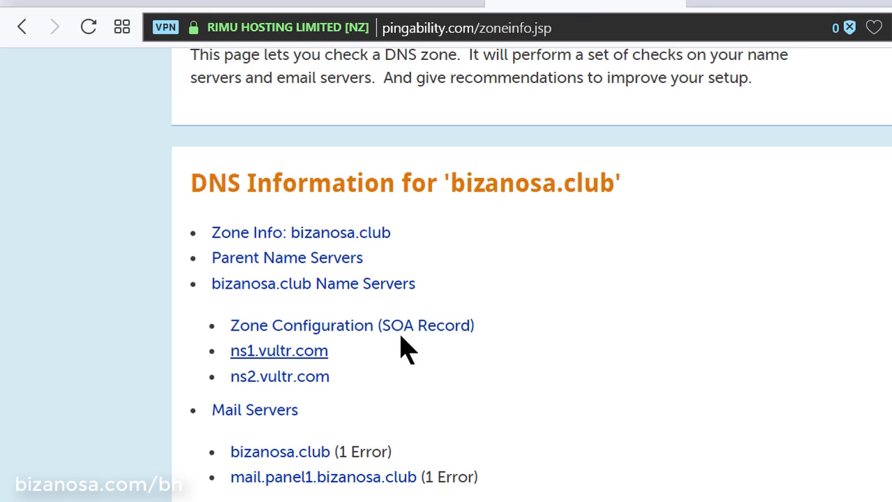
{"action": "left_click", "coordinate": [523, 20]}
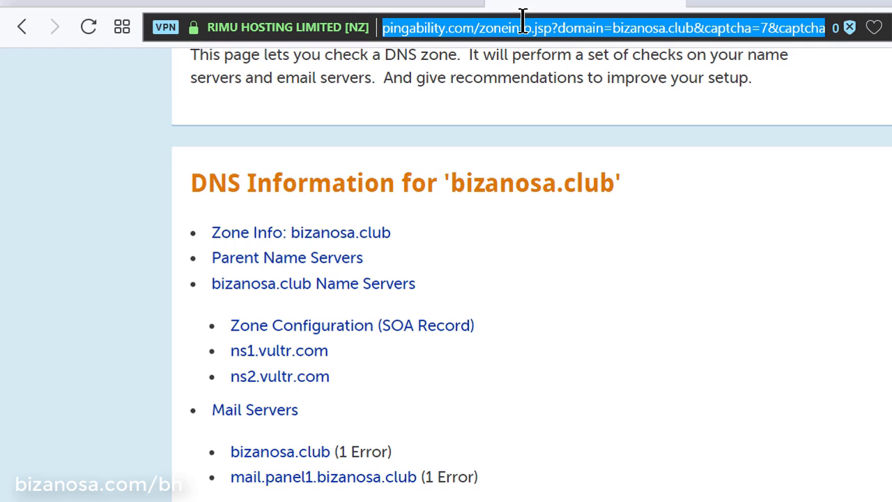
Run a Pingdom Tools DNS test on bizanosa.club at dnscheck.pingdom.com
{"action": "type", "text": "dnscheck.pingdom.com"}
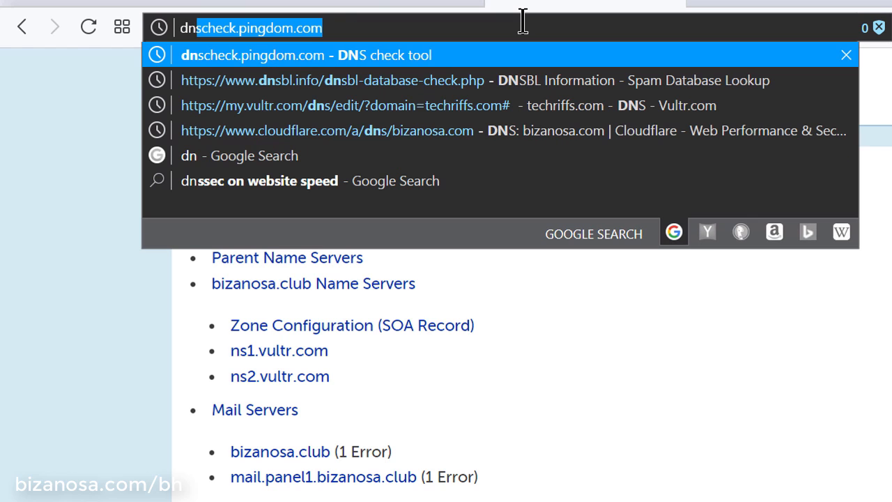
{"action": "key", "text": "Return"}
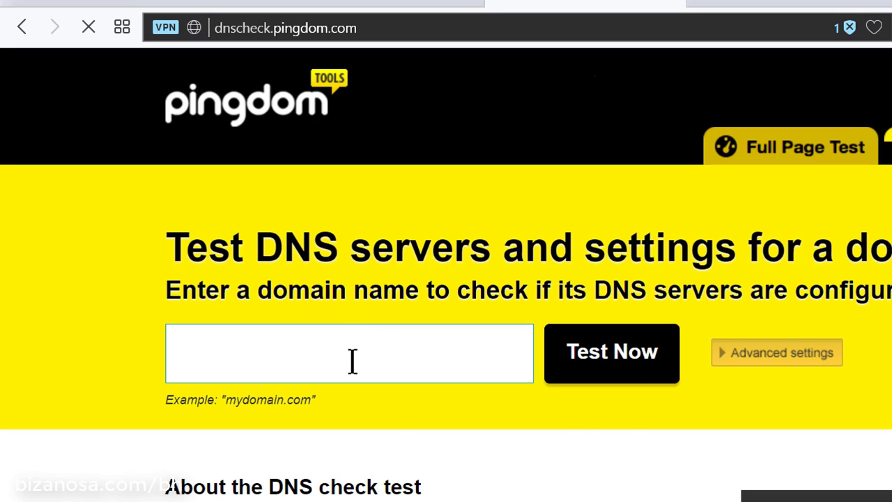
{"action": "right_click", "coordinate": [351, 359]}
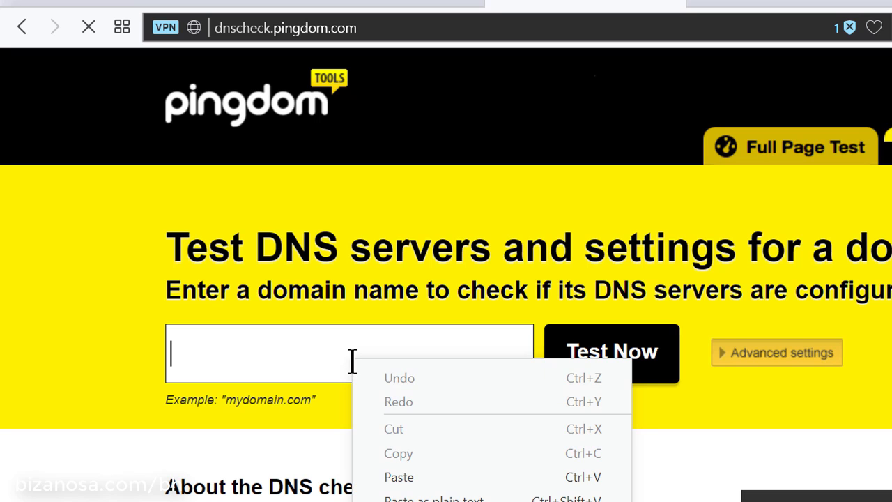
{"action": "left_click", "coordinate": [425, 476]}
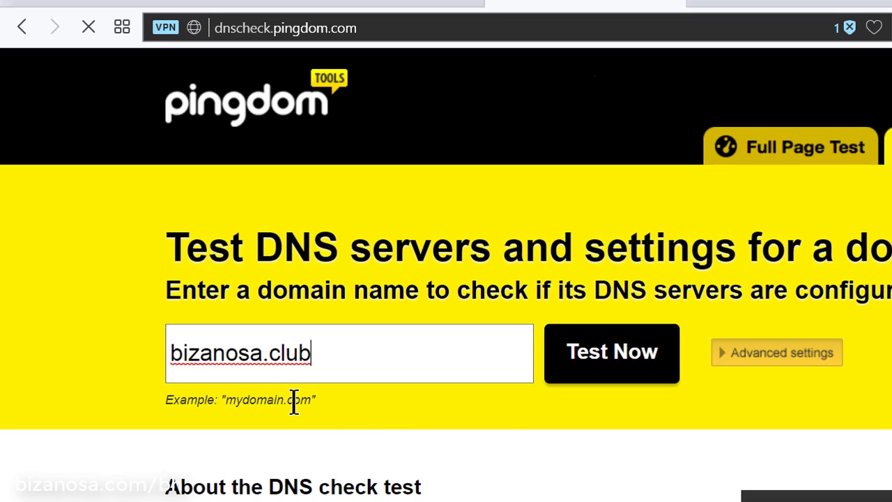
{"action": "left_click", "coordinate": [596, 359]}
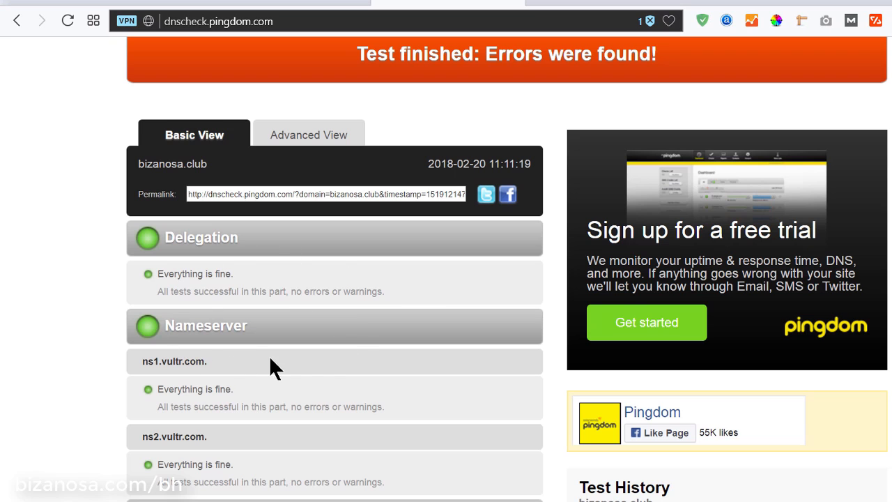
Review the Pingdom results, which still show ns2.vultr.com and fail only on DNSSEC
{"action": "scroll", "coordinate": [275, 366], "scroll_direction": "down", "scroll_amount": 2}
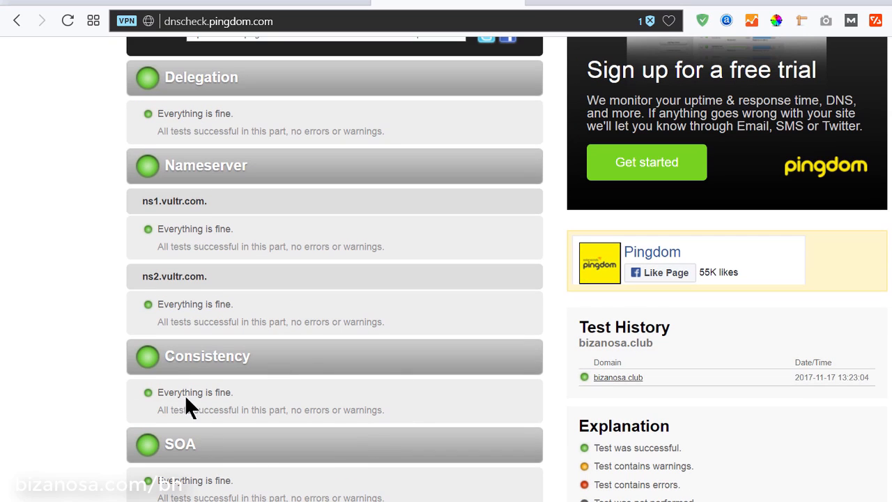
{"action": "double_click", "coordinate": [184, 276]}
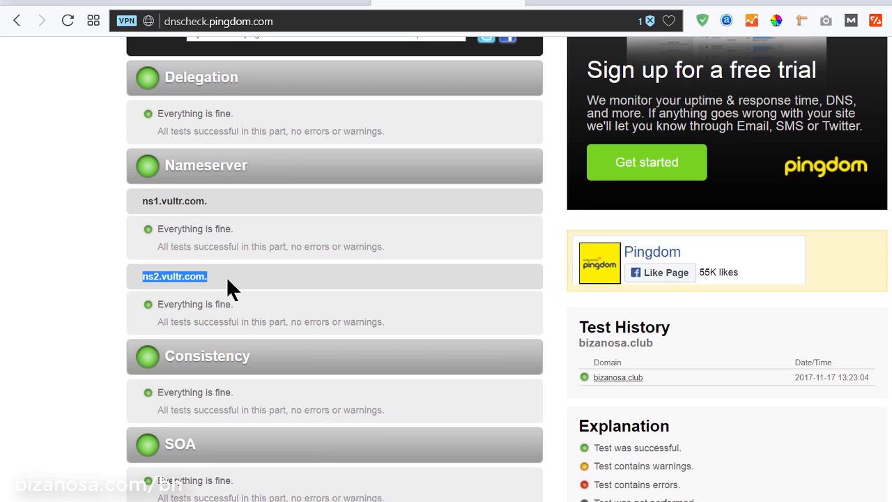
{"action": "left_click", "coordinate": [293, 318]}
{"action": "scroll", "coordinate": [293, 329], "scroll_direction": "down", "scroll_amount": 2}
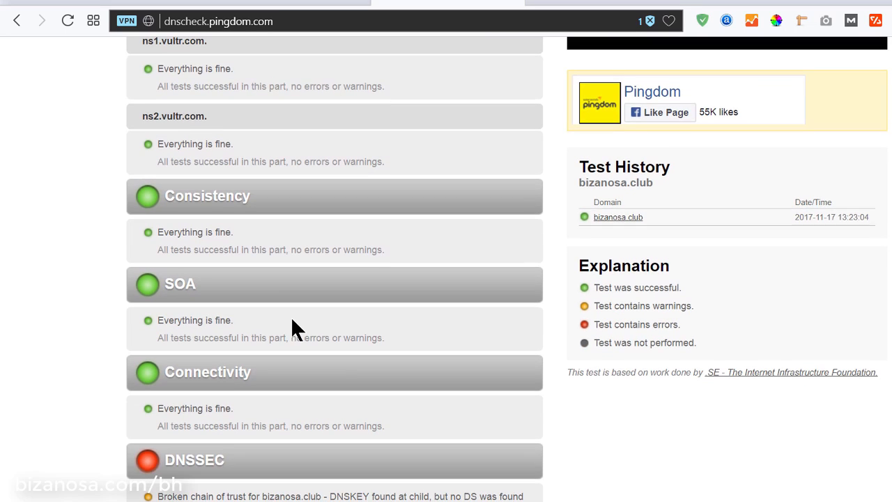
{"action": "scroll", "coordinate": [291, 329], "scroll_direction": "down", "scroll_amount": 1}
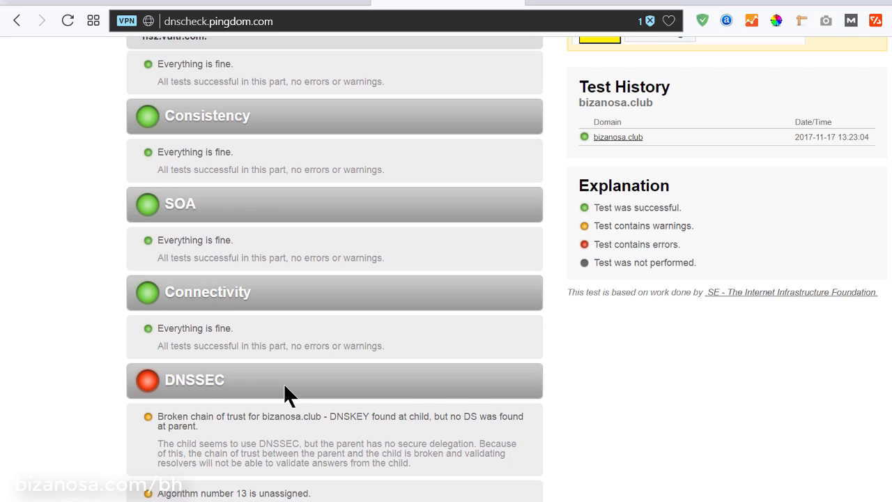
{"action": "scroll", "coordinate": [286, 244], "scroll_direction": "up", "scroll_amount": 3}
{"action": "scroll", "coordinate": [288, 252], "scroll_direction": "up", "scroll_amount": 1}
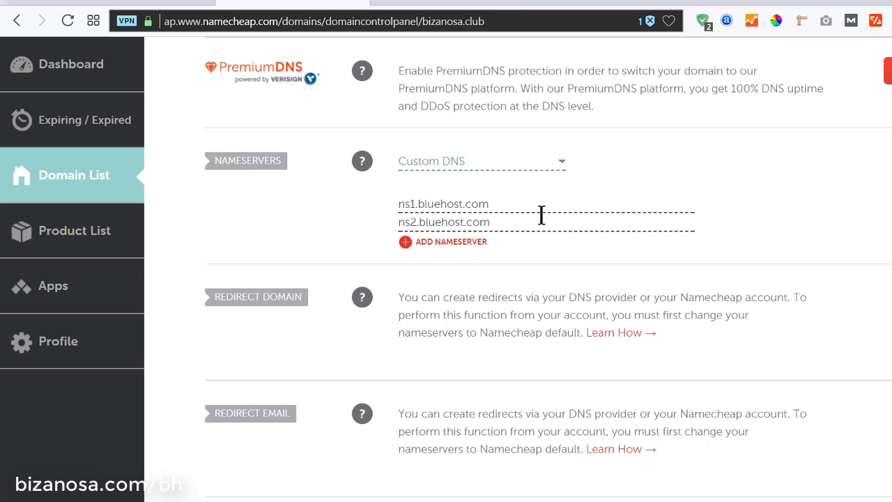
Check that Bluehost is still verifying bizanosa.club, then return to the Pingability DNS check
{"action": "left_click", "coordinate": [149, 3]}
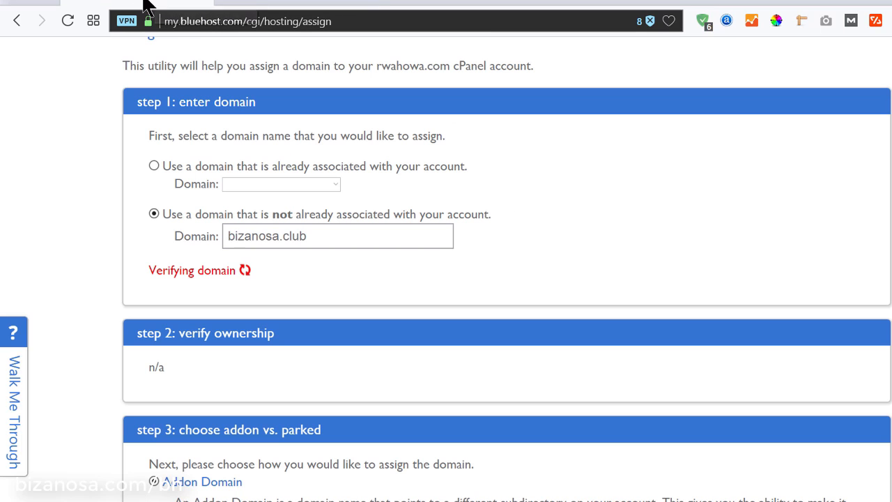
{"action": "left_click_drag", "start_coordinate": [150, 270], "coordinate": [253, 268]}
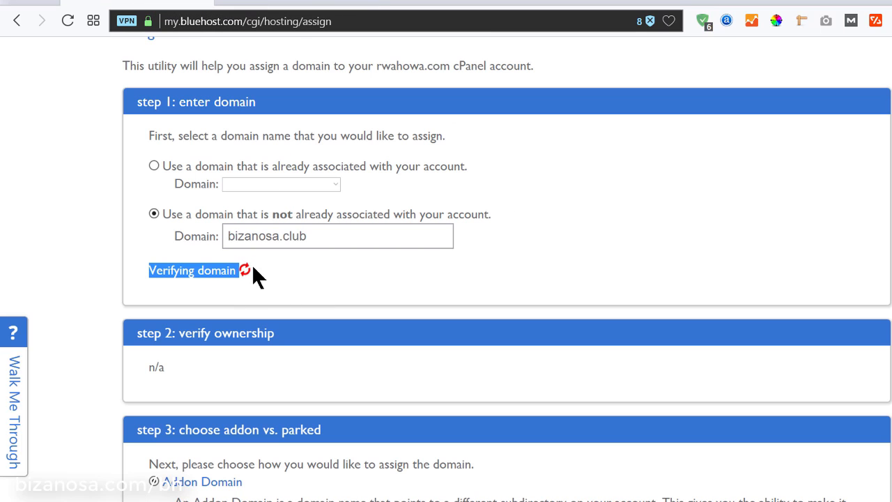
{"action": "left_click", "coordinate": [303, 3]}
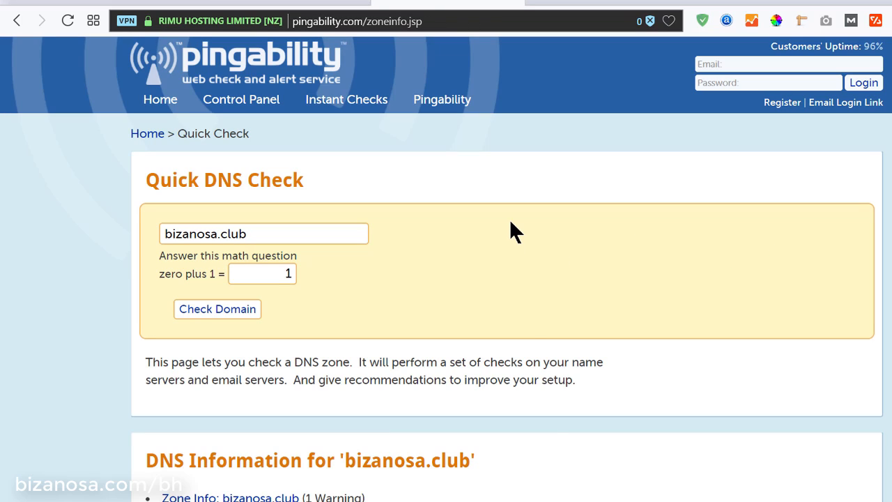
Review Pingability's DNS report showing errors for ns1/ns2.bluehost.com, then return to Bluehost's Assign Domain page
{"action": "scroll", "coordinate": [509, 260], "scroll_direction": "down", "scroll_amount": 5}
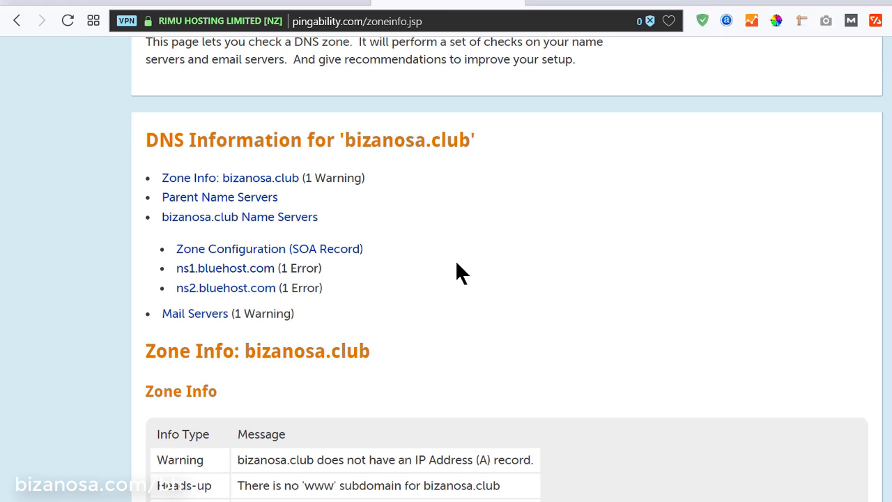
{"action": "scroll", "coordinate": [457, 263], "scroll_direction": "down", "scroll_amount": 9}
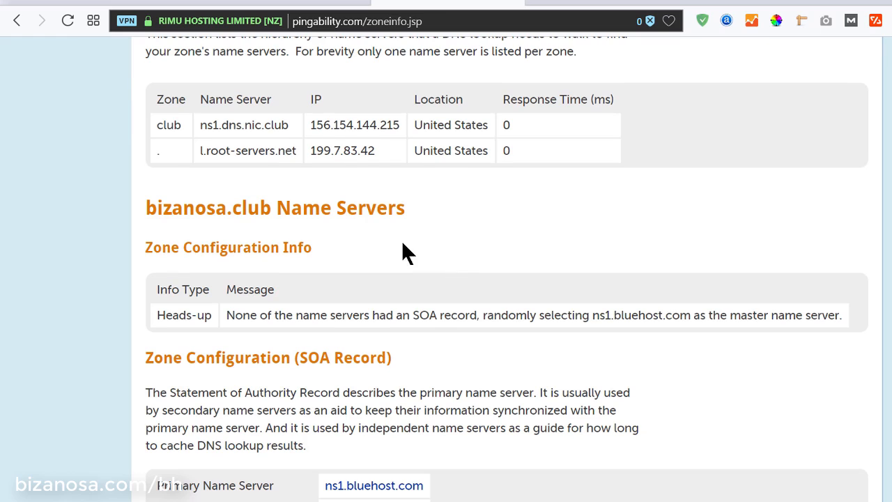
{"action": "scroll", "coordinate": [412, 212], "scroll_direction": "down", "scroll_amount": 2}
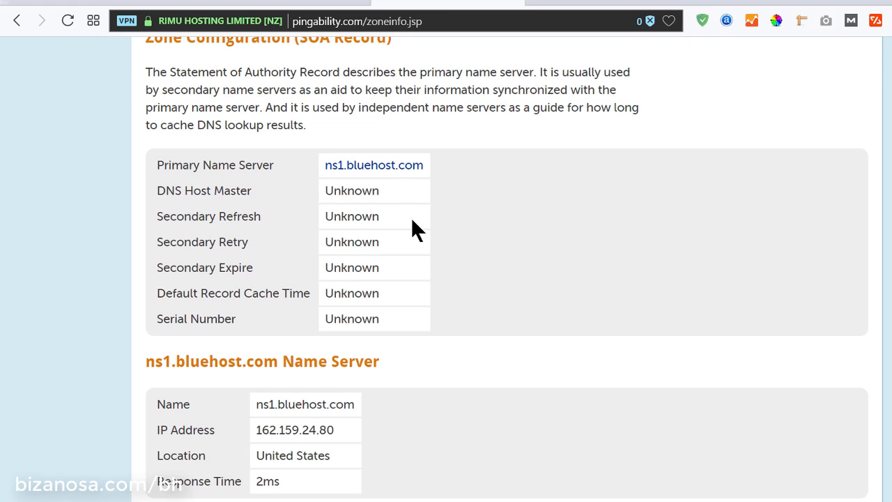
{"action": "scroll", "coordinate": [412, 230], "scroll_direction": "down", "scroll_amount": 7}
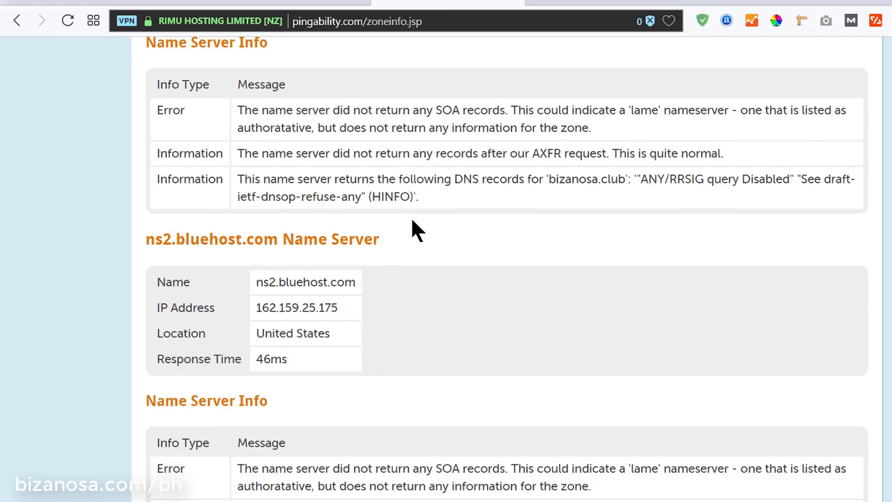
{"action": "scroll", "coordinate": [412, 222], "scroll_direction": "down", "scroll_amount": 2}
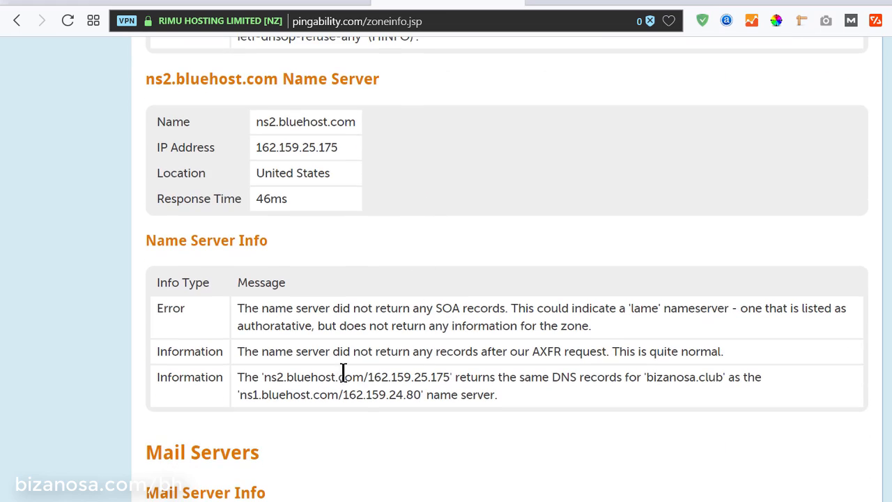
{"action": "left_click", "coordinate": [139, 4]}
Switch briefly to the existing-domain option, then back to assigning the new domain, and attempt submission
{"action": "scroll", "coordinate": [302, 362], "scroll_direction": "down", "scroll_amount": 3}
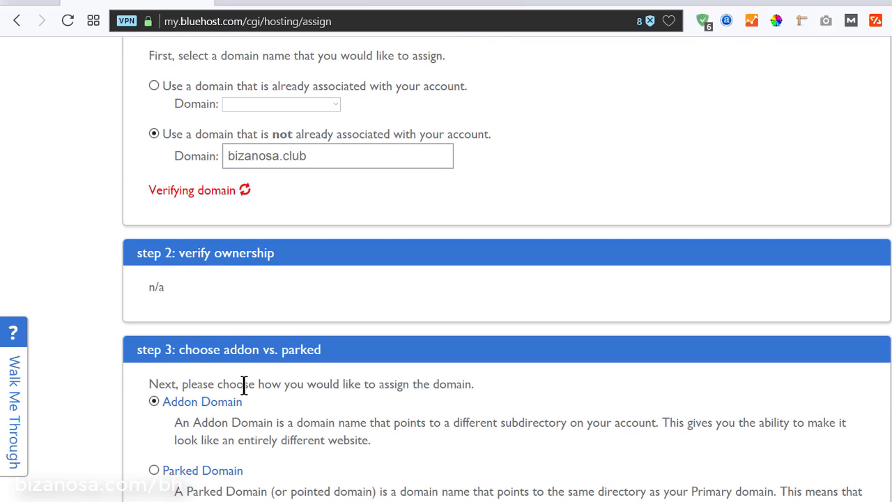
{"action": "left_click", "coordinate": [154, 86]}
{"action": "left_click", "coordinate": [154, 151]}
{"action": "scroll", "coordinate": [492, 180], "scroll_direction": "down", "scroll_amount": 2}
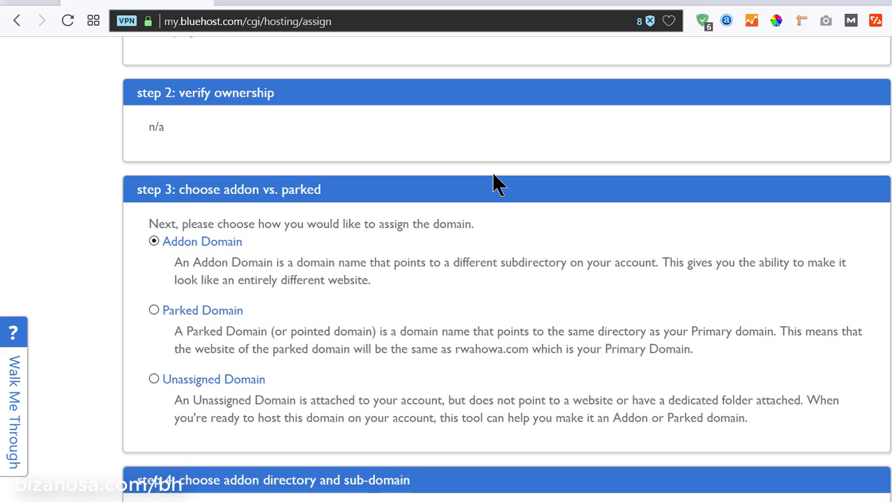
{"action": "scroll", "coordinate": [492, 180], "scroll_direction": "up", "scroll_amount": 1}
{"action": "scroll", "coordinate": [494, 175], "scroll_direction": "up", "scroll_amount": 1}
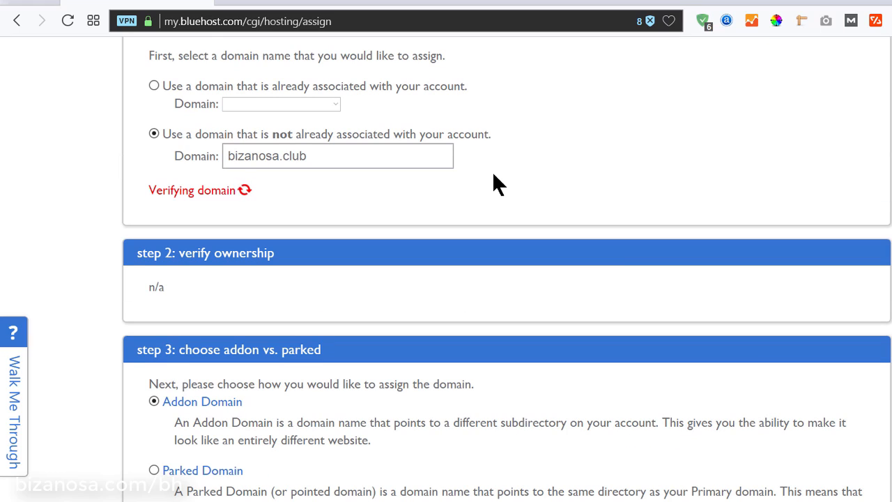
{"action": "scroll", "coordinate": [581, 173], "scroll_direction": "down", "scroll_amount": 8}
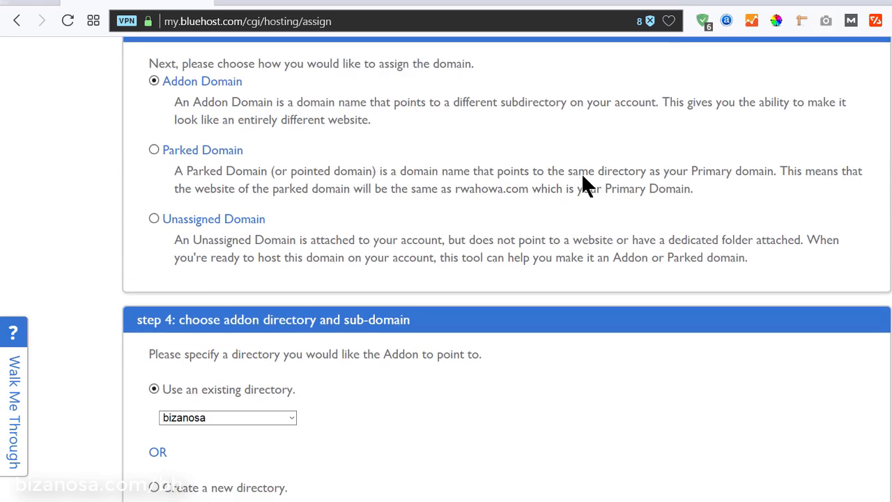
{"action": "scroll", "coordinate": [583, 176], "scroll_direction": "down", "scroll_amount": 2}
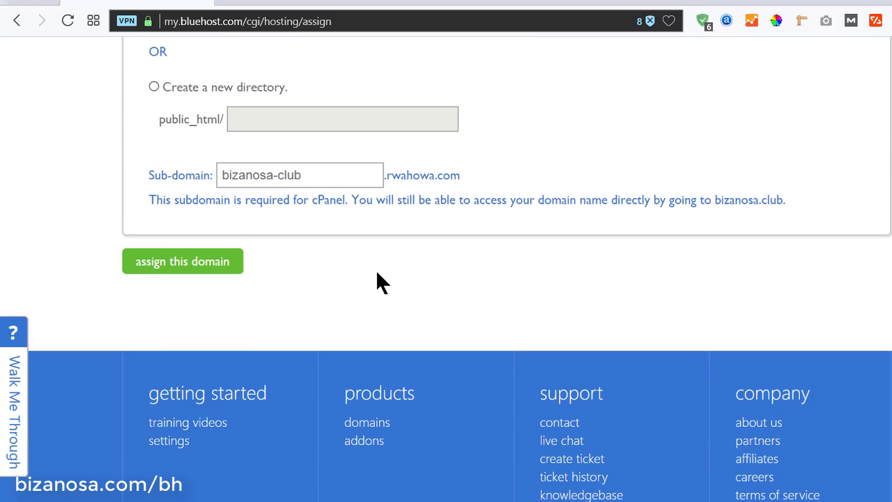
{"action": "left_click", "coordinate": [207, 272]}
{"action": "scroll", "coordinate": [306, 257], "scroll_direction": "up", "scroll_amount": 2}
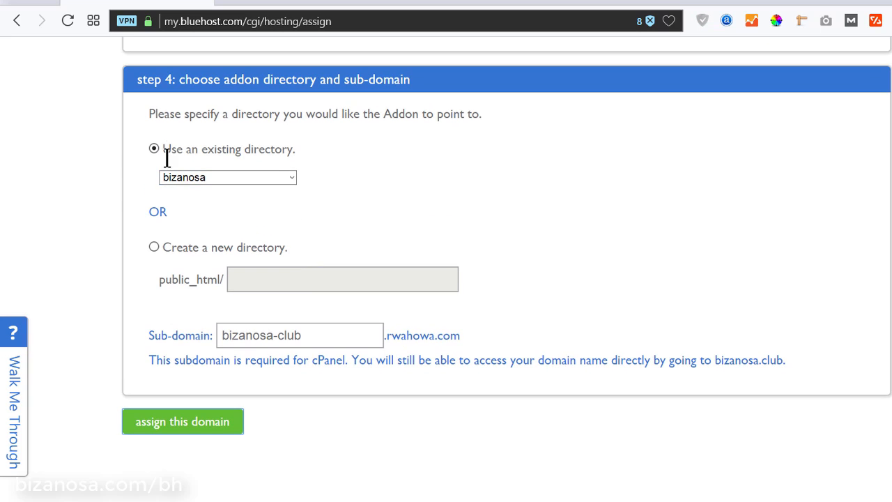
Choose 'Create a new directory', paste bizanosa.club as its name, and assign the addon domain
{"action": "left_click", "coordinate": [154, 248]}
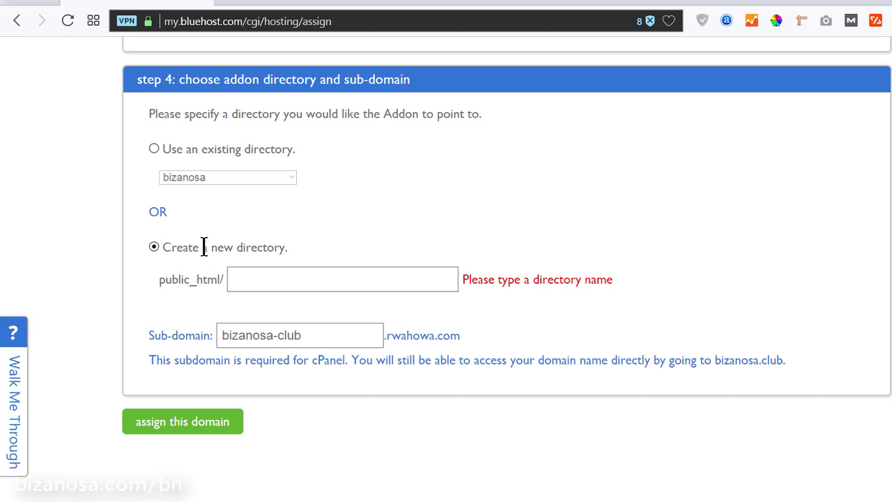
{"action": "left_click", "coordinate": [283, 277]}
{"action": "right_click", "coordinate": [283, 277]}
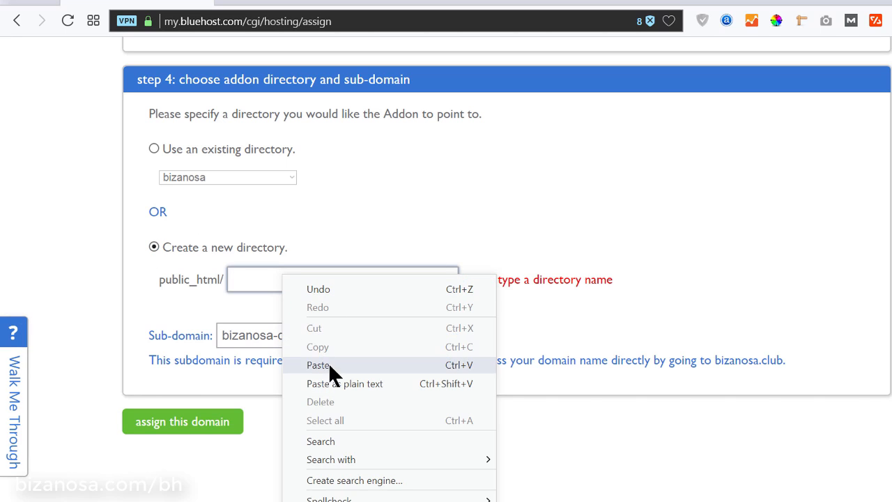
{"action": "left_click", "coordinate": [332, 380]}
{"action": "left_click", "coordinate": [491, 314]}
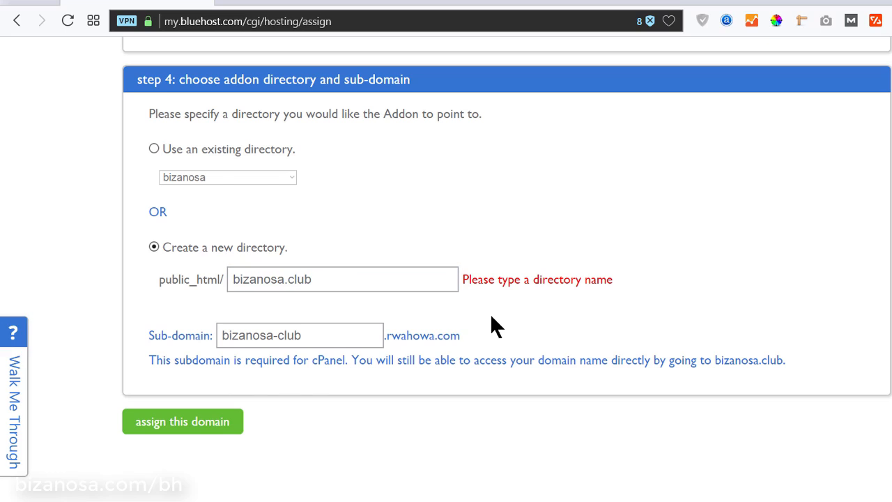
{"action": "left_click", "coordinate": [183, 430]}
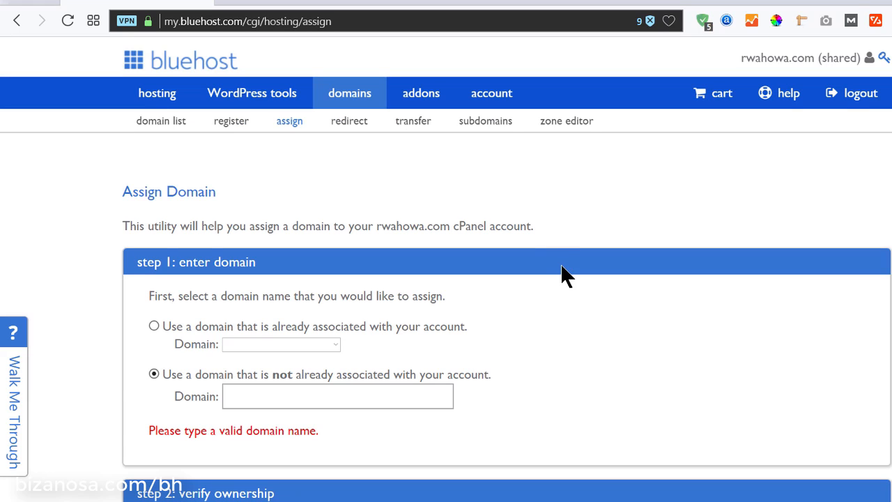
Open Bluehost's domain list in a new tab and switch to it
{"action": "scroll", "coordinate": [593, 367], "scroll_direction": "down", "scroll_amount": 14}
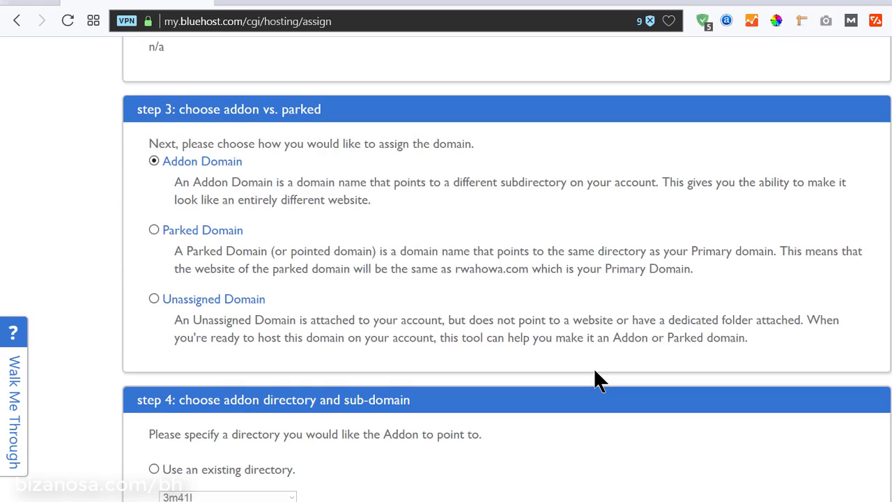
{"action": "scroll", "coordinate": [595, 366], "scroll_direction": "up", "scroll_amount": 5}
{"action": "scroll", "coordinate": [590, 339], "scroll_direction": "up", "scroll_amount": 8}
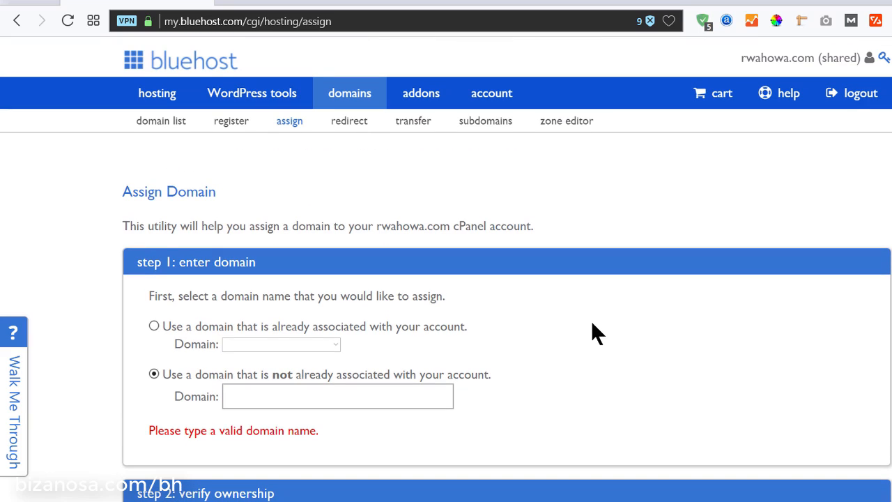
{"action": "right_click", "coordinate": [159, 124]}
{"action": "left_click", "coordinate": [193, 136]}
{"action": "left_click", "coordinate": [259, 4]}
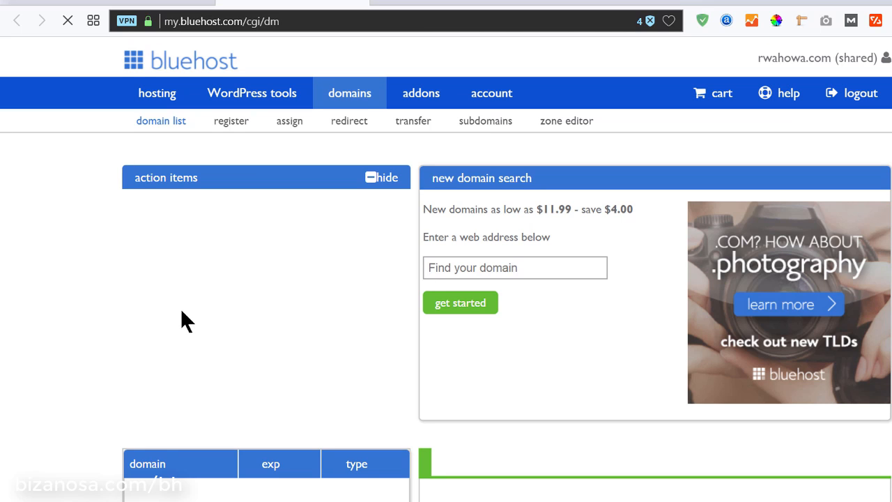
{"action": "left_click", "coordinate": [425, 4]}
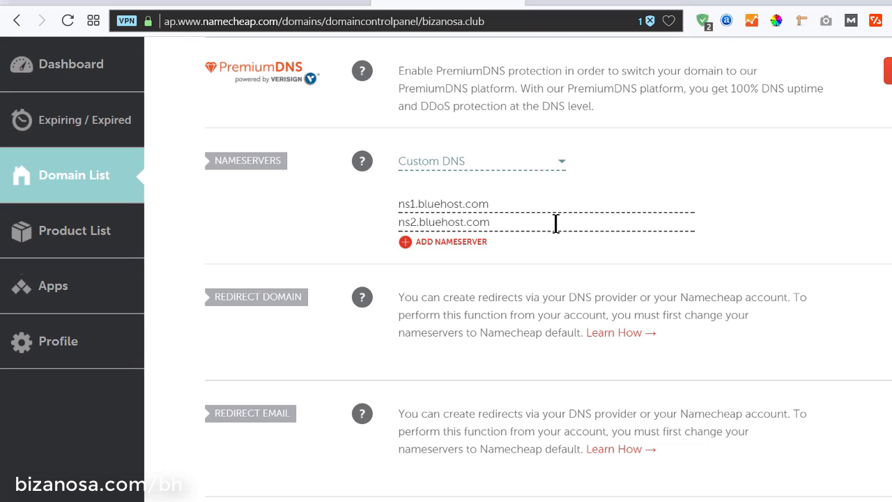
{"action": "left_click", "coordinate": [120, 5]}
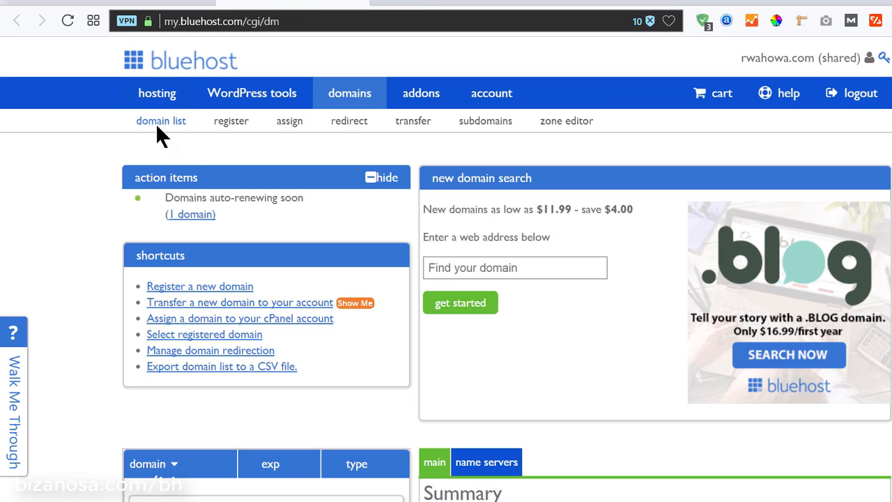
Locate bizanosa.club in the domain list, try changing its Addon assignment, and select it
{"action": "scroll", "coordinate": [332, 373], "scroll_direction": "down", "scroll_amount": 3}
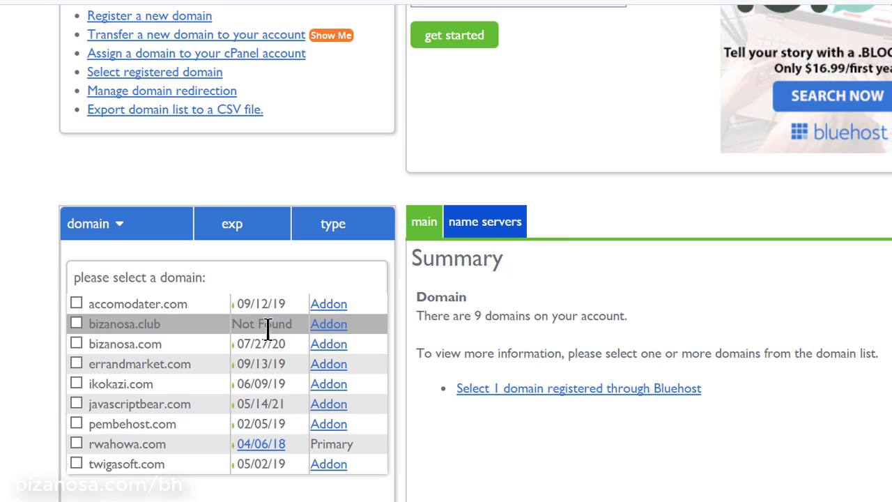
{"action": "left_click", "coordinate": [330, 333]}
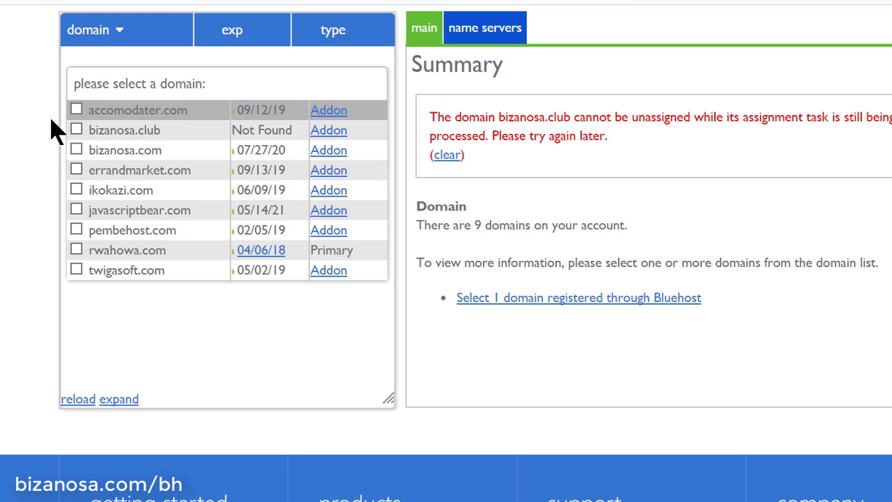
{"action": "left_click", "coordinate": [137, 140]}
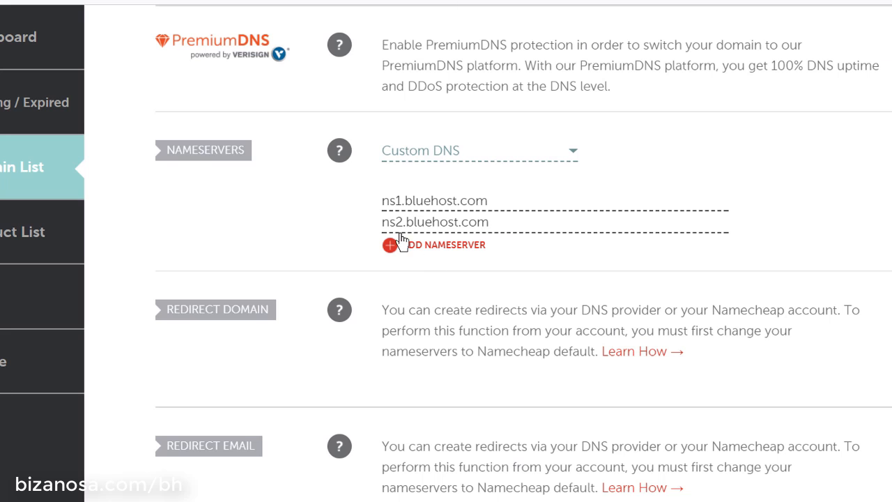
Select Namecheap's first nameserver, then untick and re-tick bizanosa.club to reload its addon details
{"action": "triple_click", "coordinate": [464, 204]}
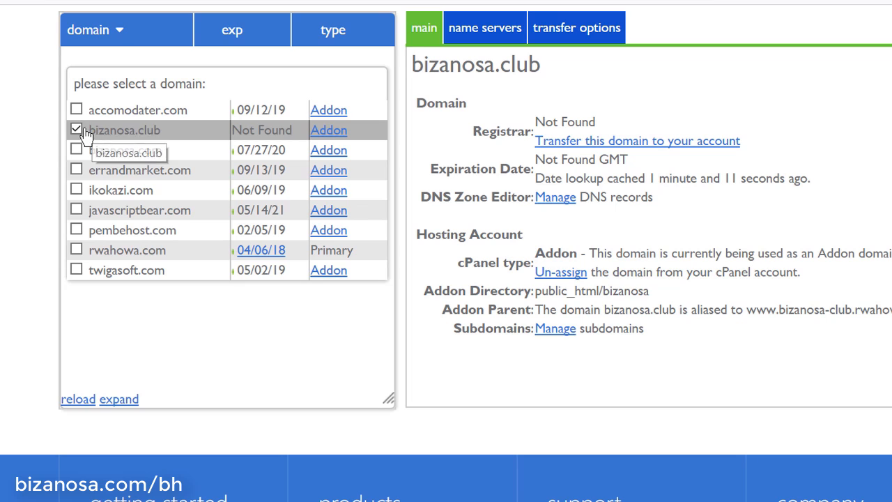
{"action": "left_click", "coordinate": [113, 133]}
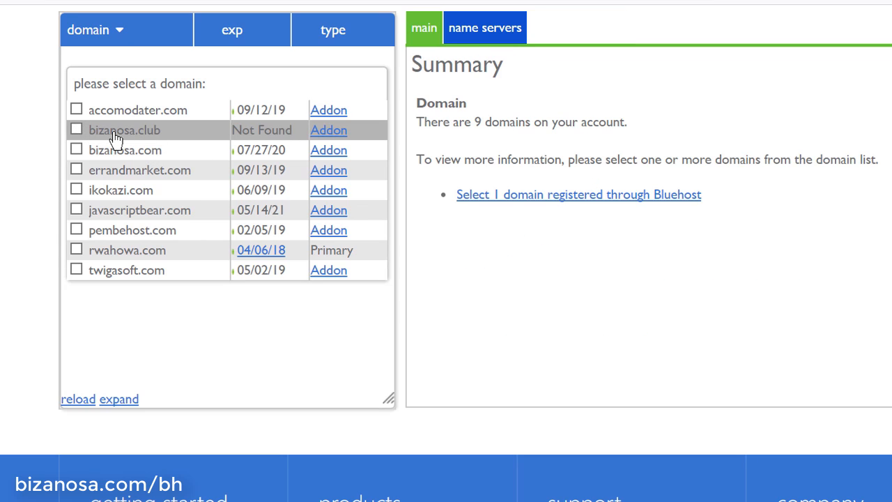
{"action": "left_click", "coordinate": [113, 133]}
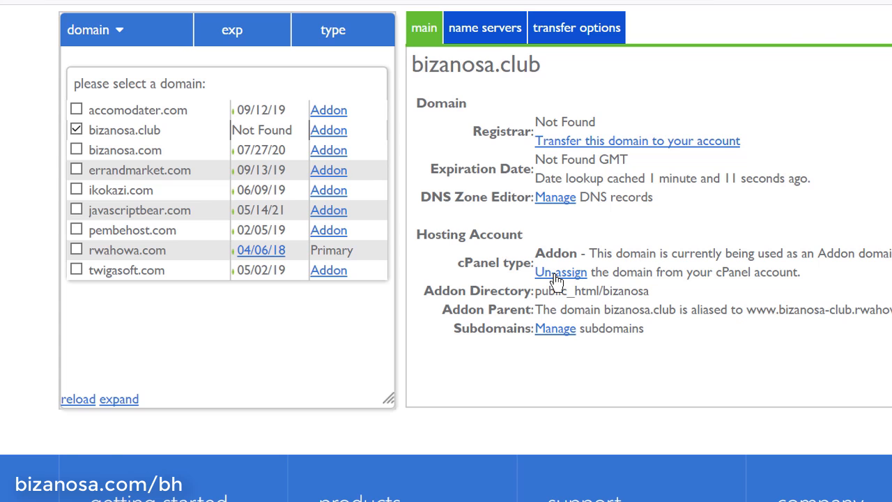
Un-assign bizanosa.club, then remove it, confirming both, leaving eight domains listed
{"action": "left_click", "coordinate": [557, 273]}
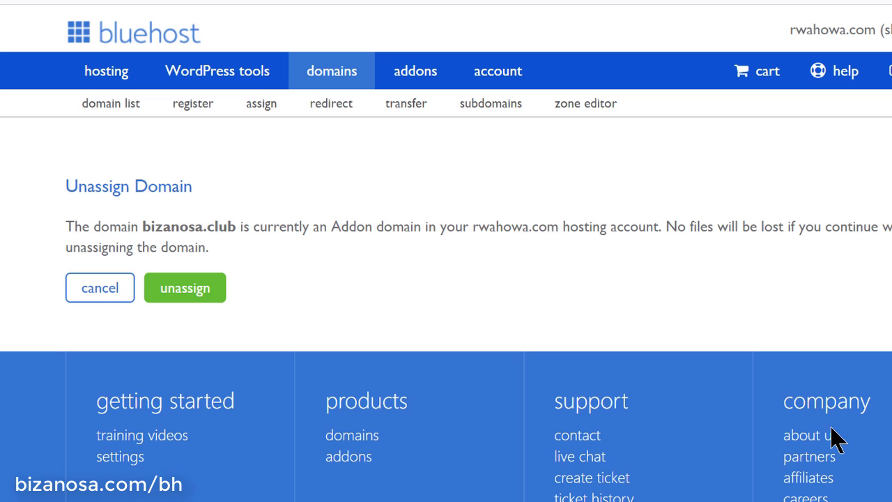
{"action": "left_click", "coordinate": [186, 295]}
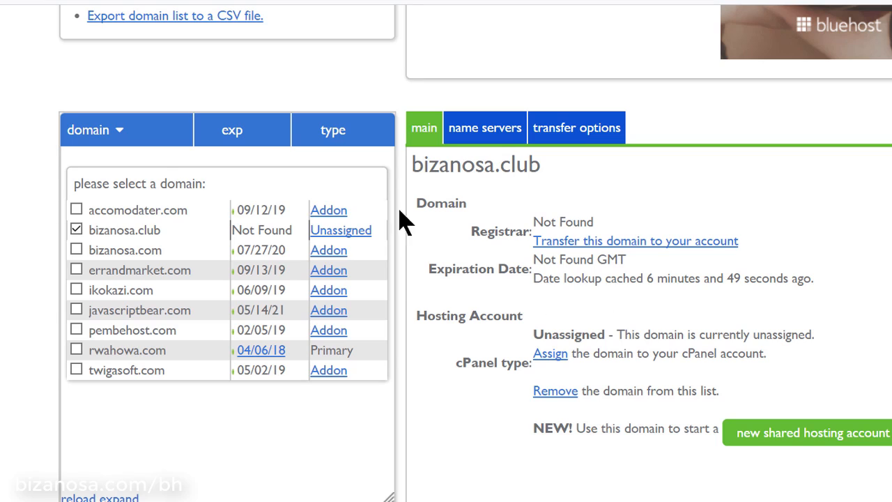
{"action": "left_click", "coordinate": [556, 392]}
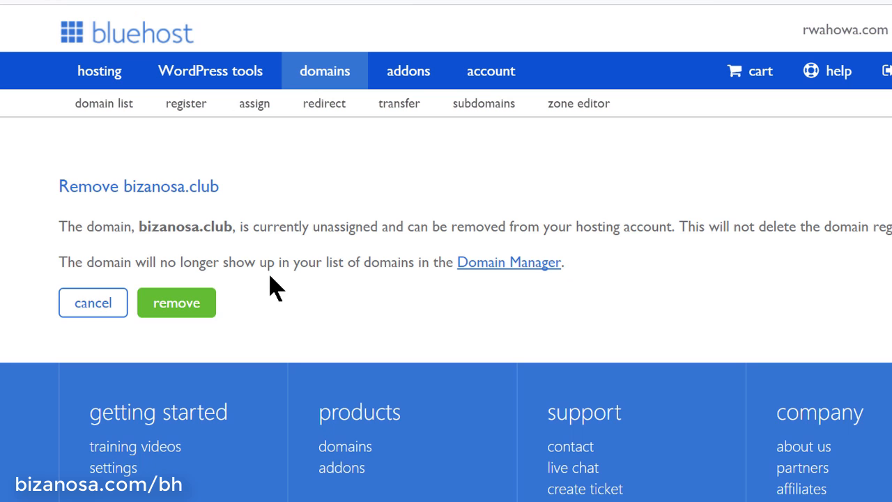
{"action": "left_click", "coordinate": [195, 312]}
{"action": "scroll", "coordinate": [607, 338], "scroll_direction": "down", "scroll_amount": 5}
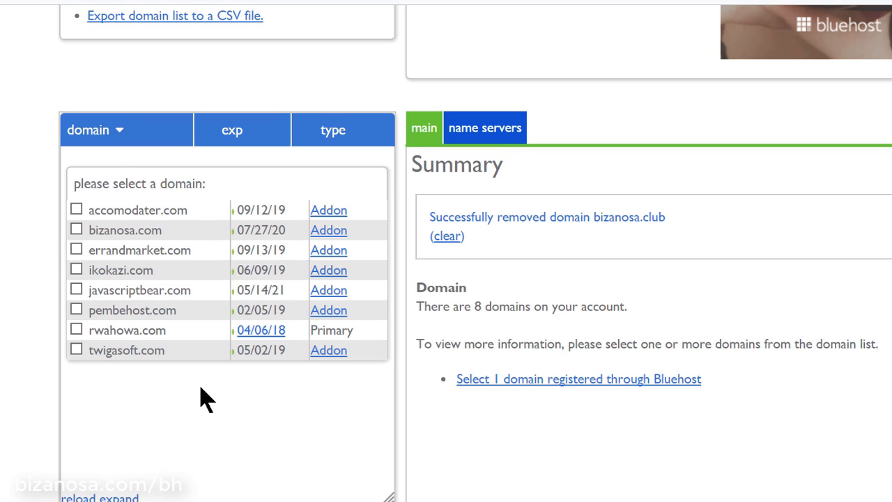
{"action": "scroll", "coordinate": [200, 398], "scroll_direction": "up", "scroll_amount": 5}
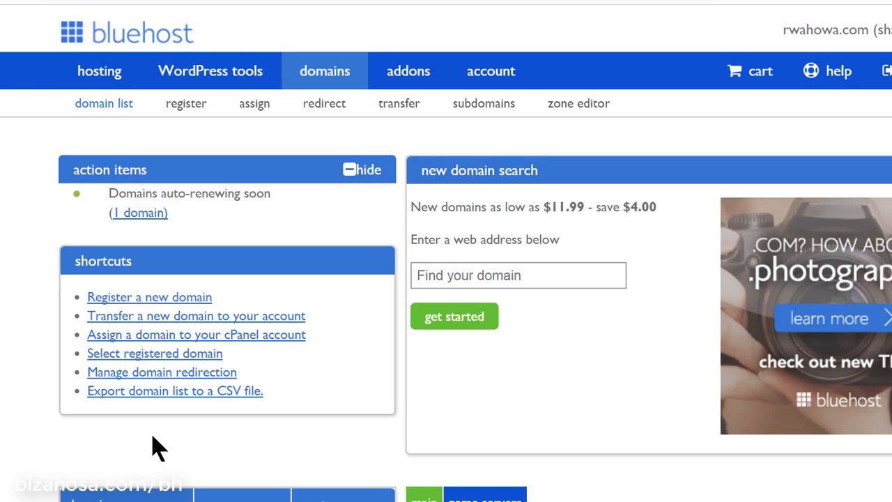
Open 'Assign a domain to your cPanel account' and paste bizanosa.club into the Domain field
{"action": "left_click", "coordinate": [165, 341]}
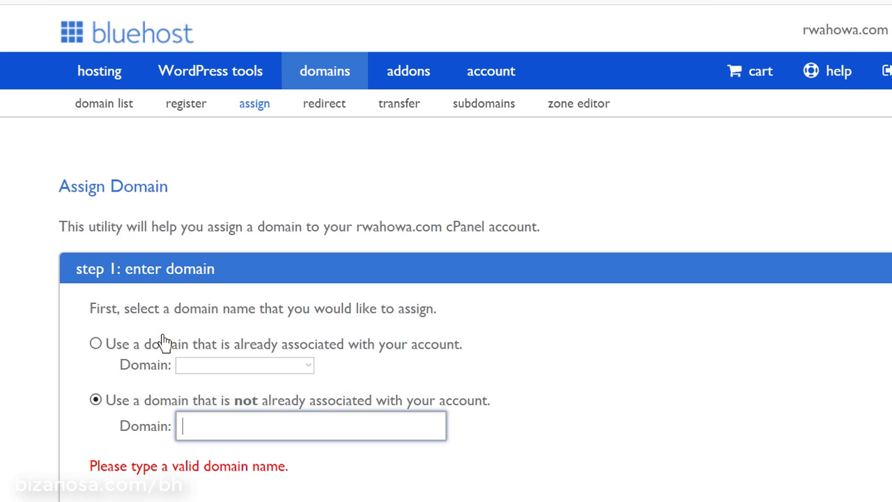
{"action": "scroll", "coordinate": [481, 376], "scroll_direction": "down", "scroll_amount": 3}
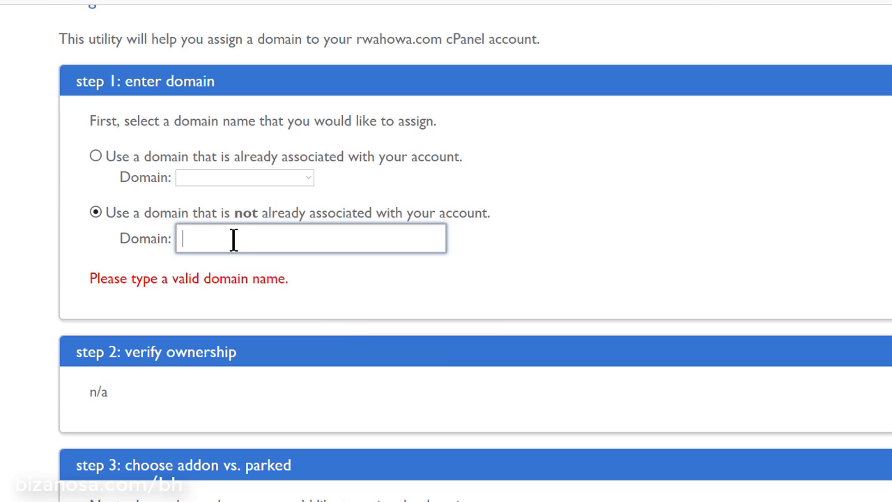
{"action": "right_click", "coordinate": [233, 239]}
{"action": "left_click", "coordinate": [318, 374]}
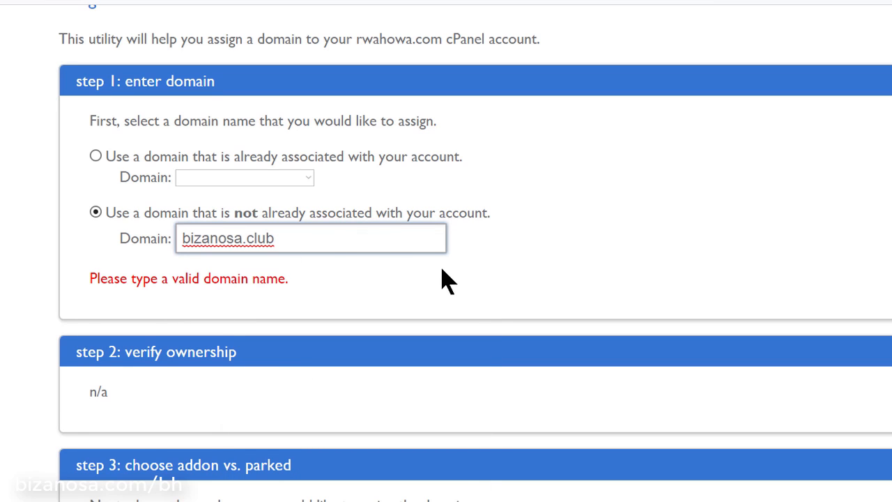
Trigger verification and confirm bizanosa.club's ownership is verified with Bluehost nameservers
{"action": "scroll", "coordinate": [446, 280], "scroll_direction": "down", "scroll_amount": 3}
{"action": "scroll", "coordinate": [446, 280], "scroll_direction": "up", "scroll_amount": 3}
{"action": "scroll", "coordinate": [478, 243], "scroll_direction": "down", "scroll_amount": 5}
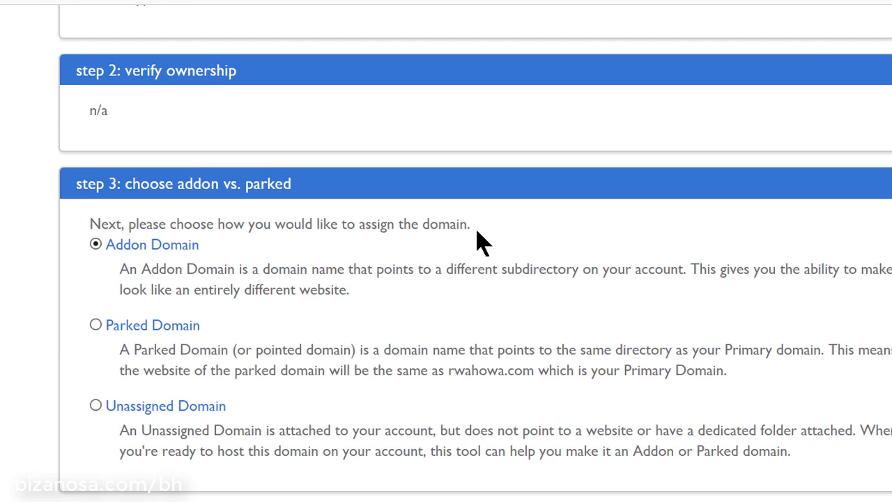
{"action": "scroll", "coordinate": [439, 240], "scroll_direction": "up", "scroll_amount": 5}
{"action": "left_click", "coordinate": [219, 298]}
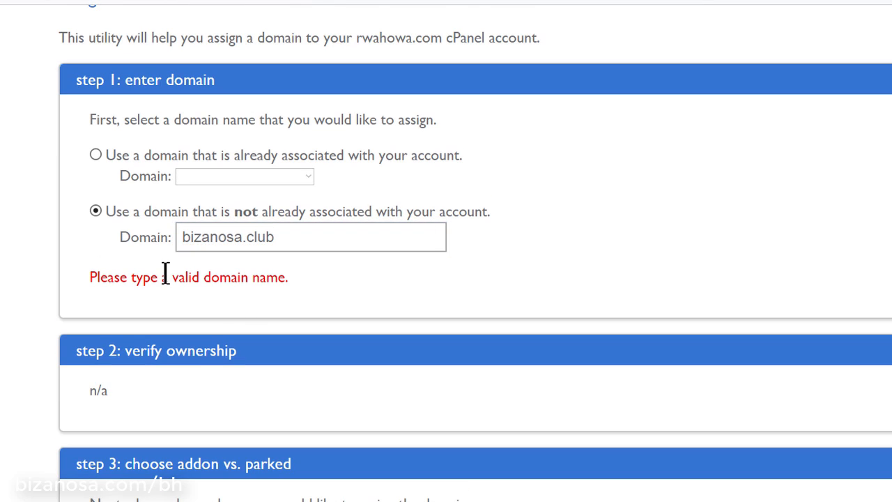
{"action": "left_click", "coordinate": [95, 212]}
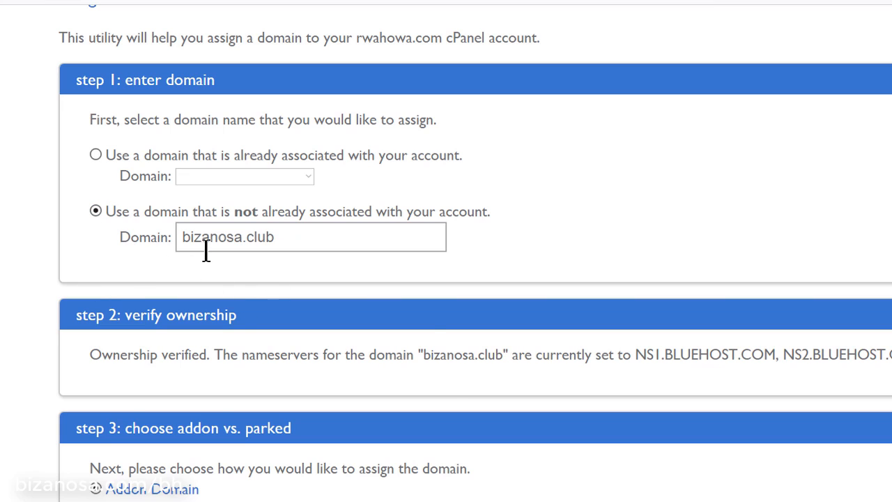
{"action": "left_click_drag", "start_coordinate": [84, 357], "coordinate": [207, 354]}
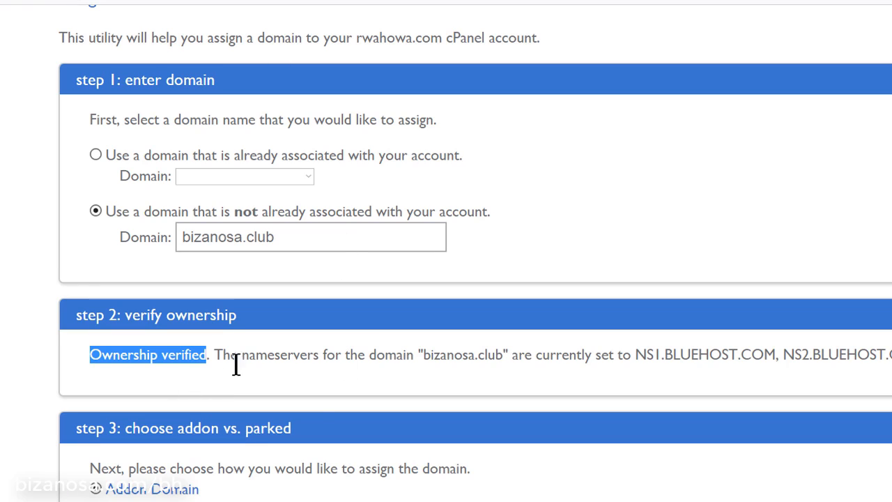
Select 'Create a new directory' and paste bizanosa.club after public_html/
{"action": "left_click", "coordinate": [241, 359]}
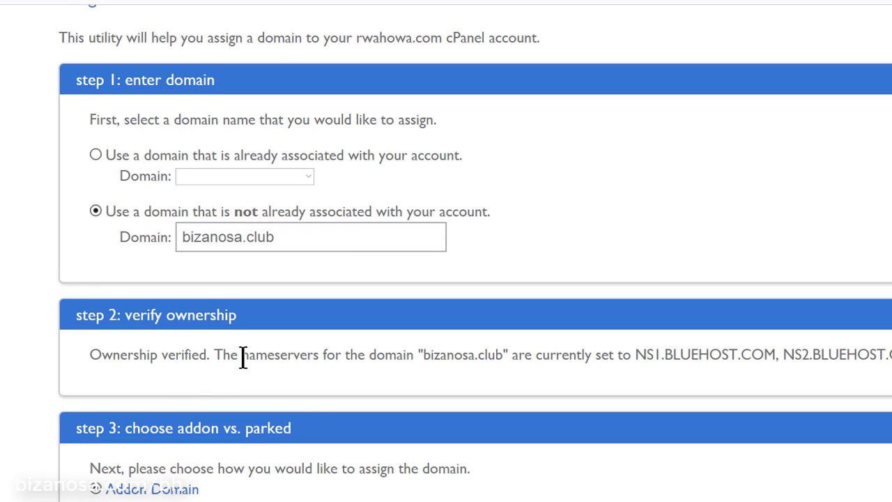
{"action": "scroll", "coordinate": [336, 380], "scroll_direction": "down", "scroll_amount": 3}
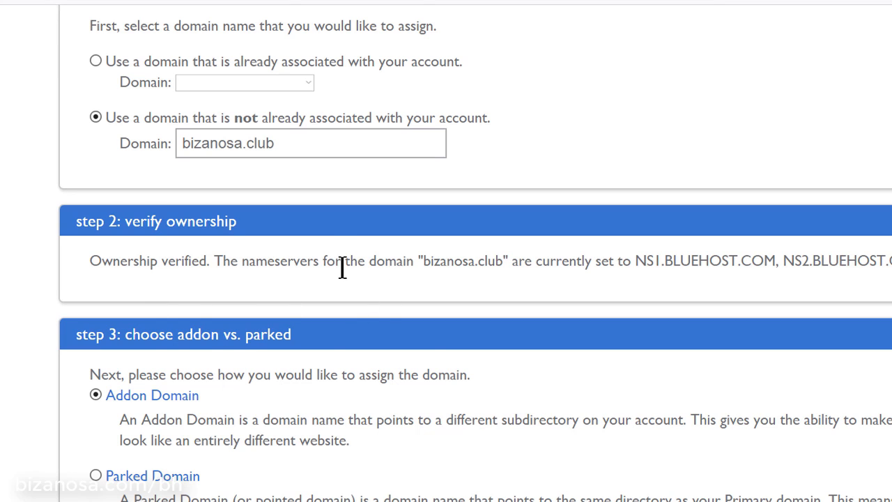
{"action": "scroll", "coordinate": [341, 268], "scroll_direction": "down", "scroll_amount": 3}
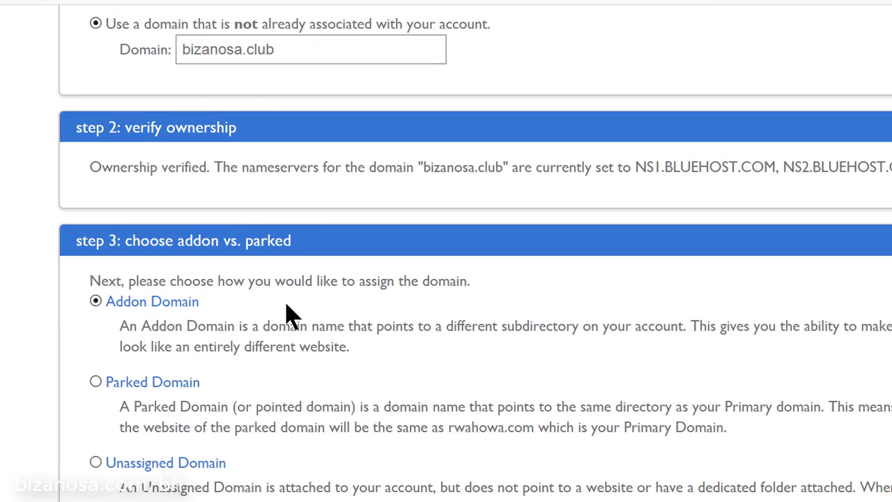
{"action": "scroll", "coordinate": [272, 340], "scroll_direction": "down", "scroll_amount": 3}
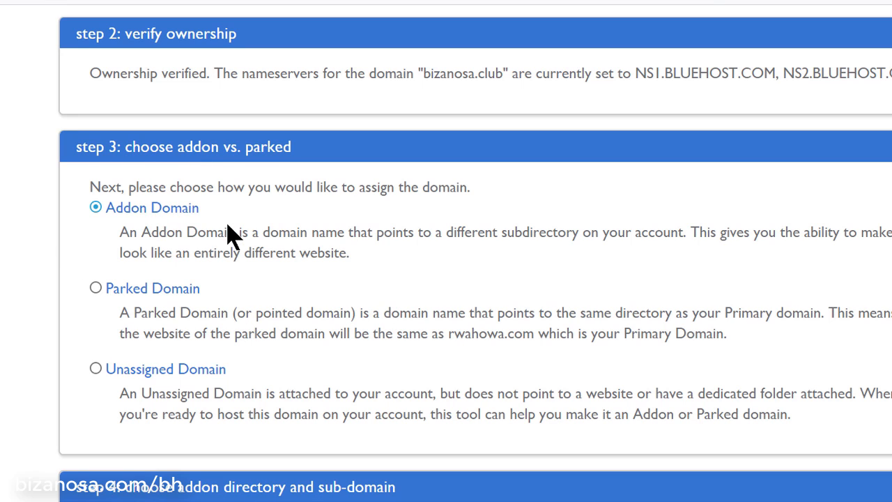
{"action": "scroll", "coordinate": [230, 225], "scroll_direction": "down", "scroll_amount": 3}
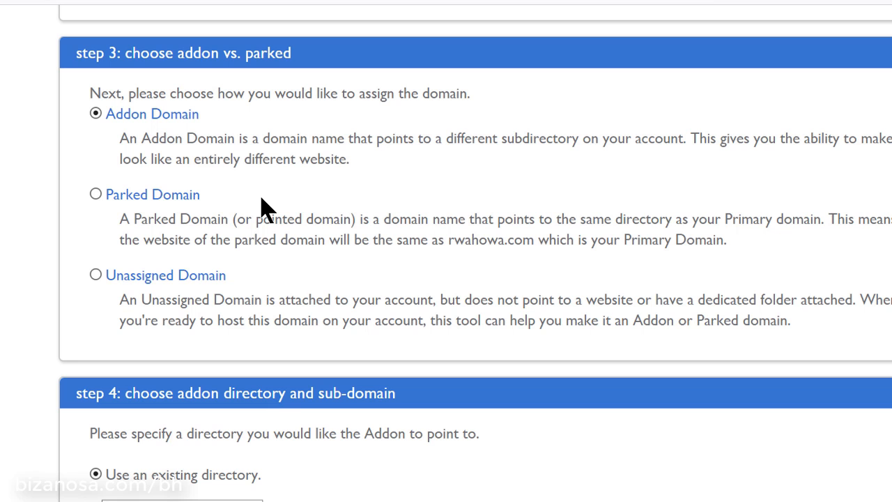
{"action": "scroll", "coordinate": [267, 207], "scroll_direction": "down", "scroll_amount": 3}
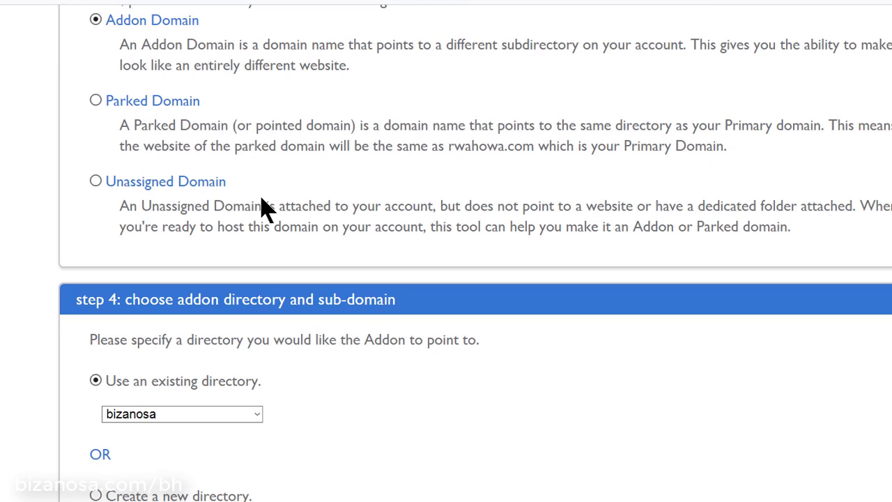
{"action": "scroll", "coordinate": [258, 197], "scroll_direction": "down", "scroll_amount": 9}
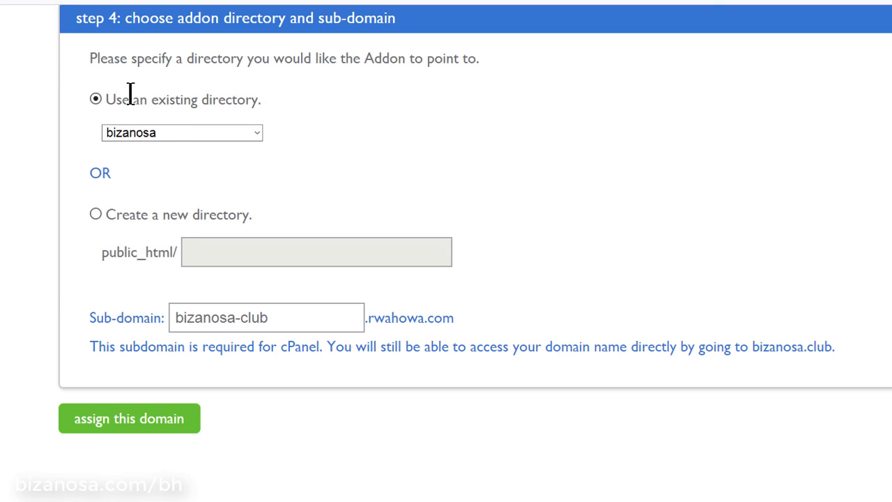
{"action": "left_click", "coordinate": [96, 214]}
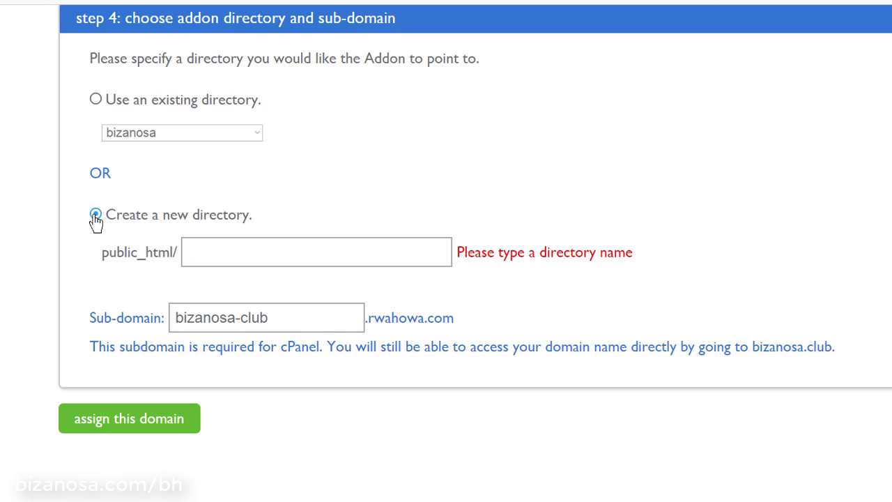
{"action": "right_click", "coordinate": [237, 253]}
{"action": "left_click", "coordinate": [324, 386]}
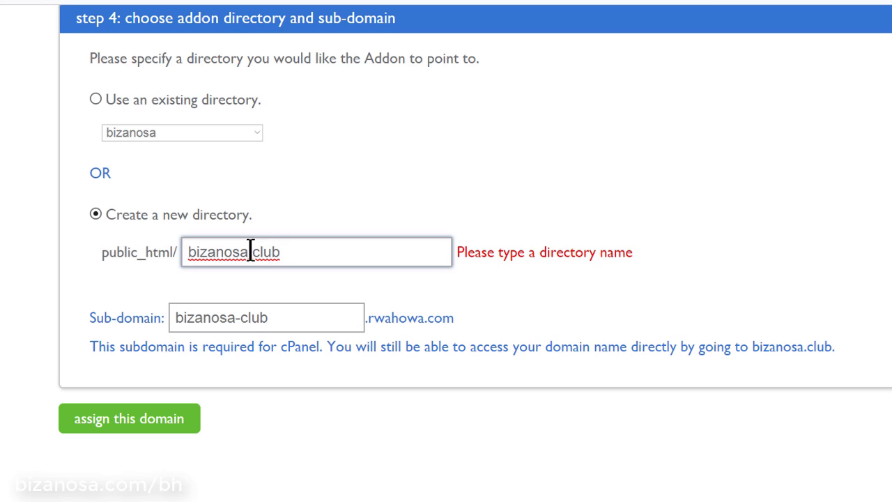
{"action": "left_click_drag", "start_coordinate": [249, 252], "coordinate": [295, 252]}
{"action": "left_click", "coordinate": [310, 286]}
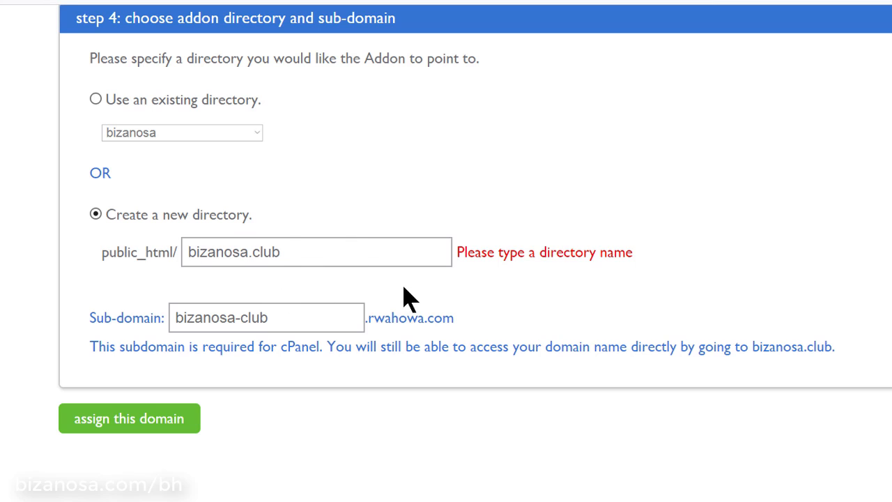
Check the directory public_html/bizanosa.club and sub-domain bizanosa-club.rwahowa.com
{"action": "scroll", "coordinate": [412, 303], "scroll_direction": "down", "scroll_amount": 3}
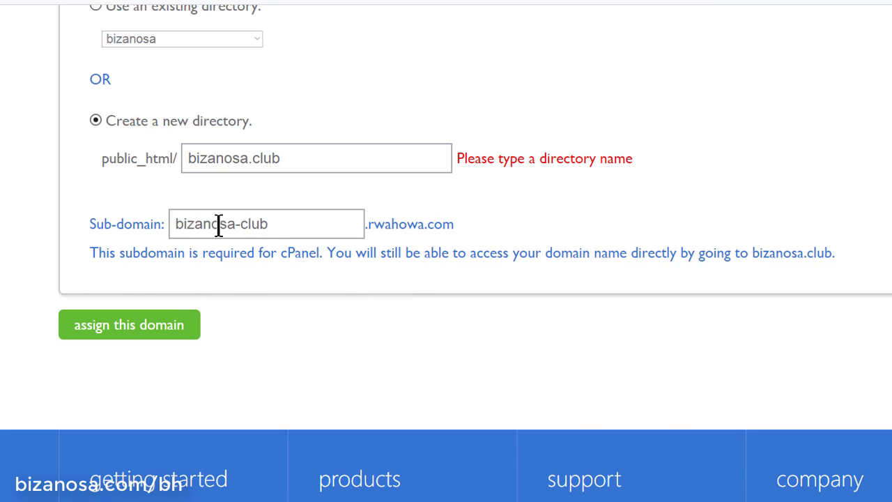
{"action": "left_click_drag", "start_coordinate": [282, 224], "coordinate": [157, 223]}
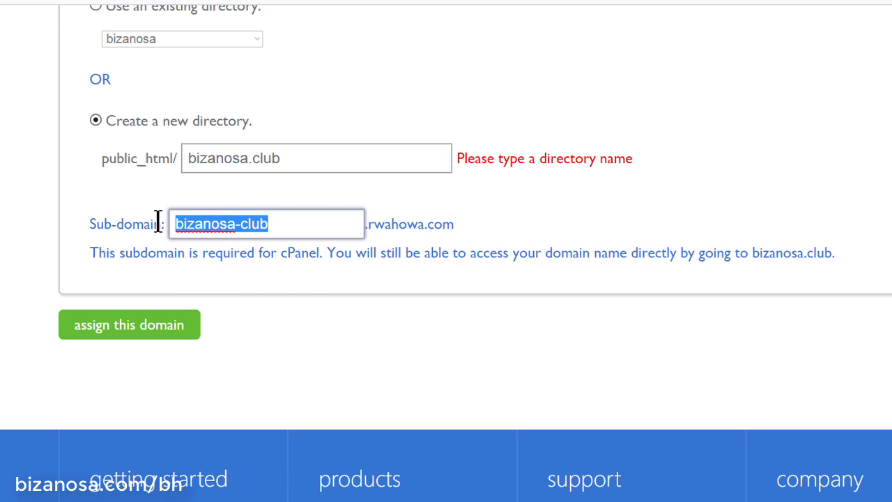
{"action": "left_click", "coordinate": [275, 302]}
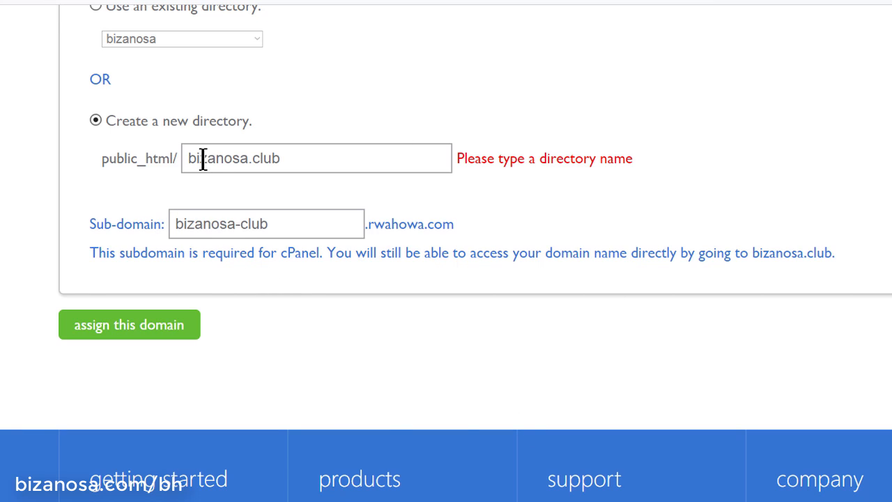
{"action": "left_click_drag", "start_coordinate": [188, 158], "coordinate": [313, 156]}
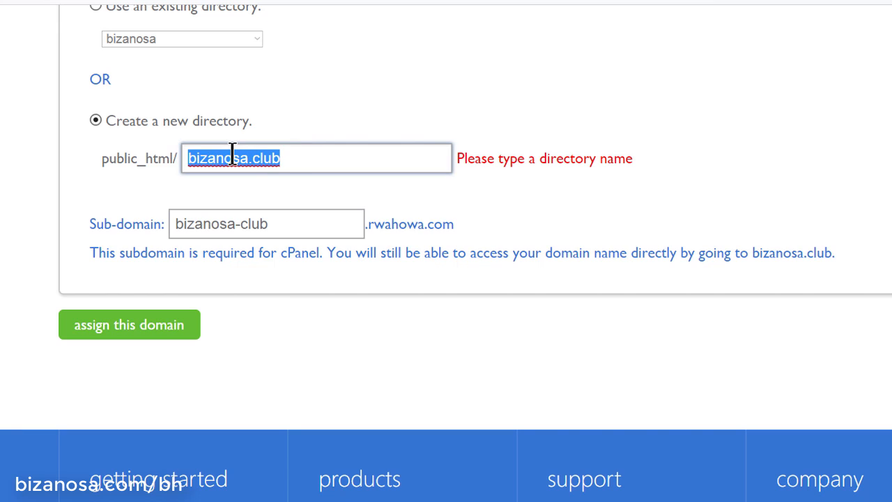
{"action": "left_click", "coordinate": [222, 329]}
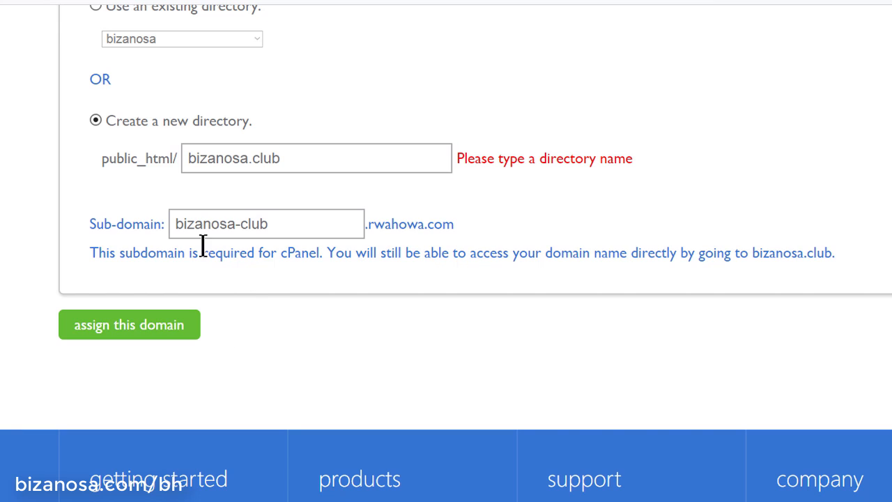
{"action": "left_click_drag", "start_coordinate": [175, 217], "coordinate": [314, 221]}
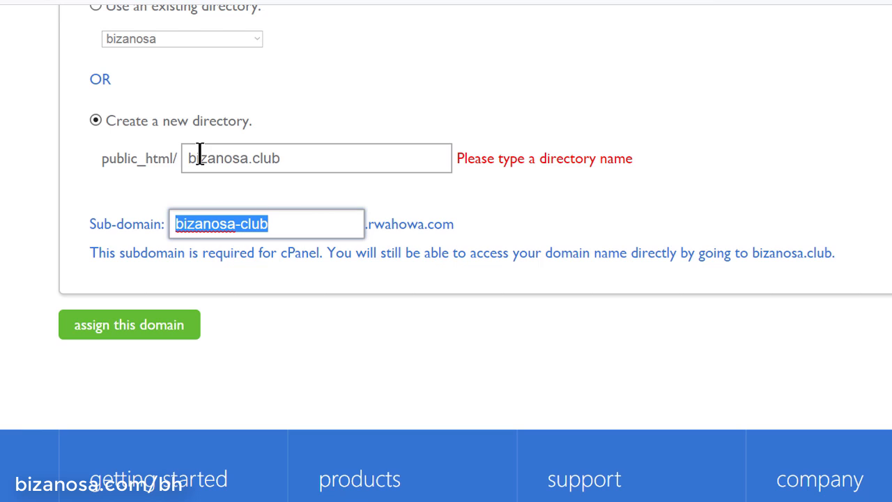
Submit the assignment, then uncheck bizanosa.club, now listed as Addon under public_html/bizanosa.club
{"action": "left_click", "coordinate": [140, 338]}
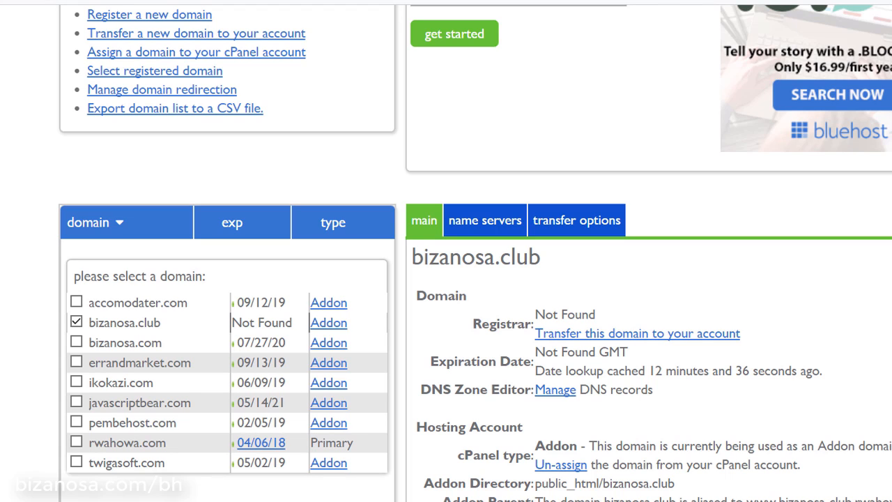
{"action": "left_click", "coordinate": [118, 333]}
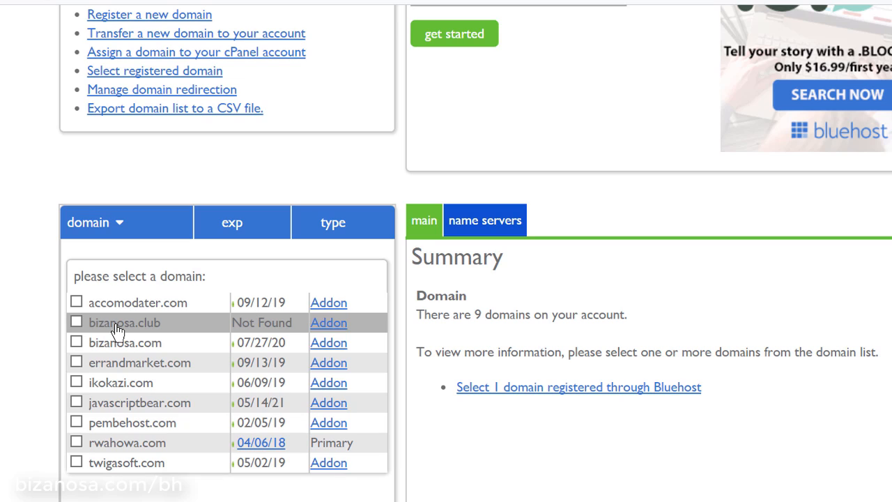
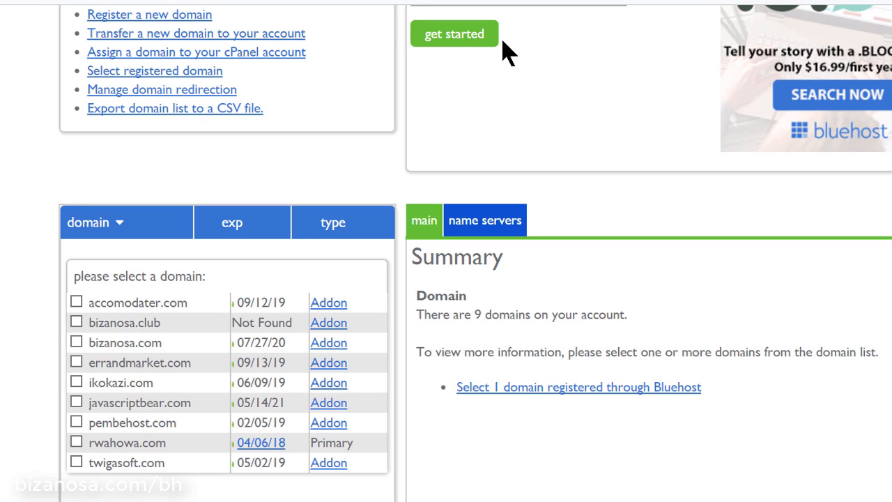
Load the copied bizanosa.club address in a new Opera tab
{"action": "key", "text": "ctrl+t"}
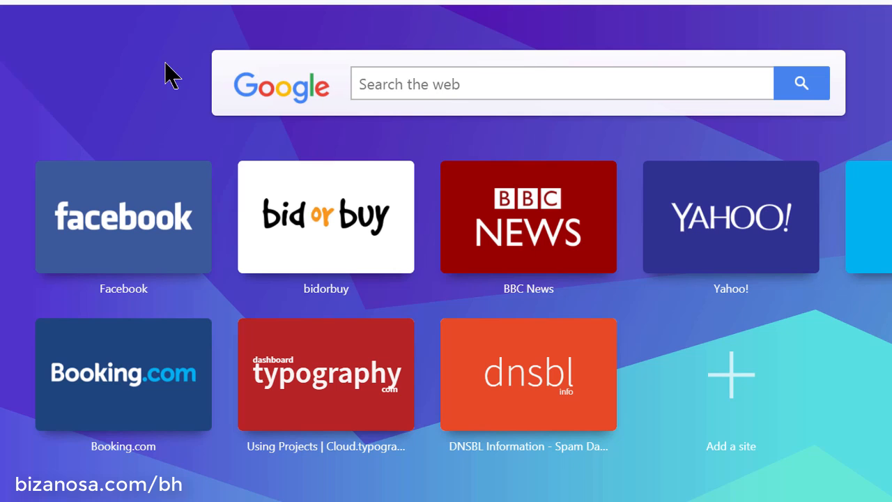
{"action": "right_click", "coordinate": [275, 0]}
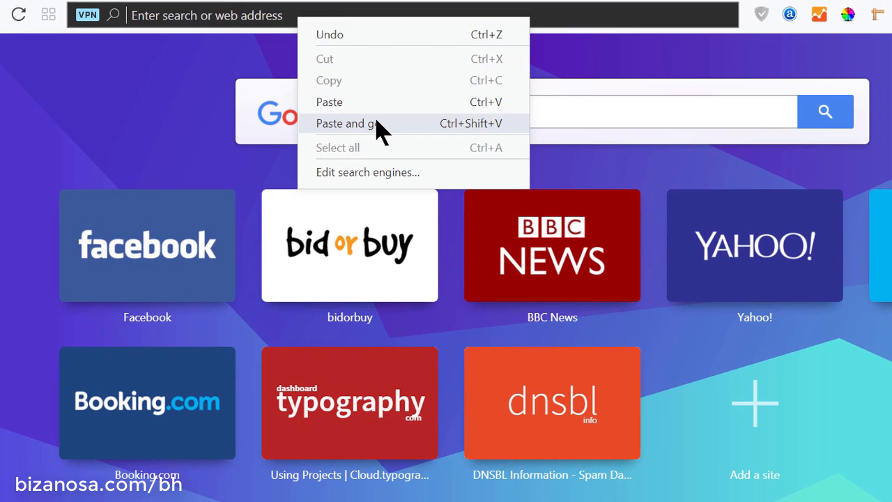
{"action": "left_click", "coordinate": [379, 129]}
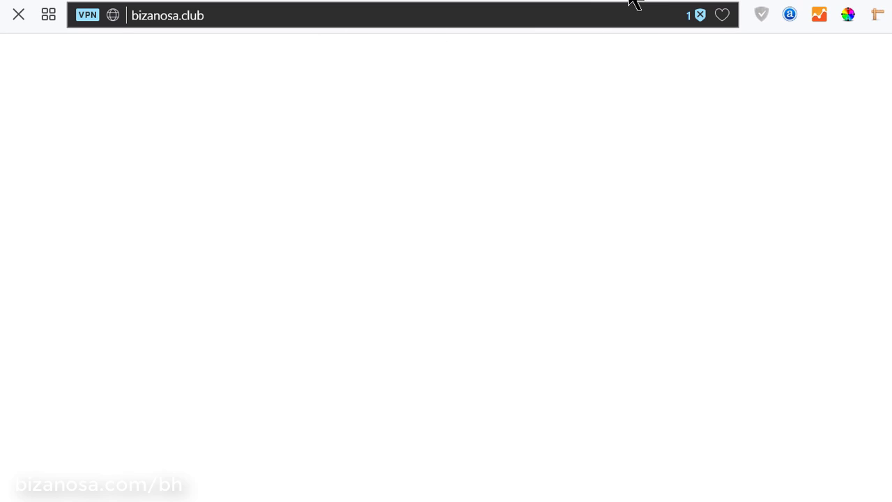
{"action": "left_click", "coordinate": [472, 14]}
{"action": "left_click", "coordinate": [365, 202]}
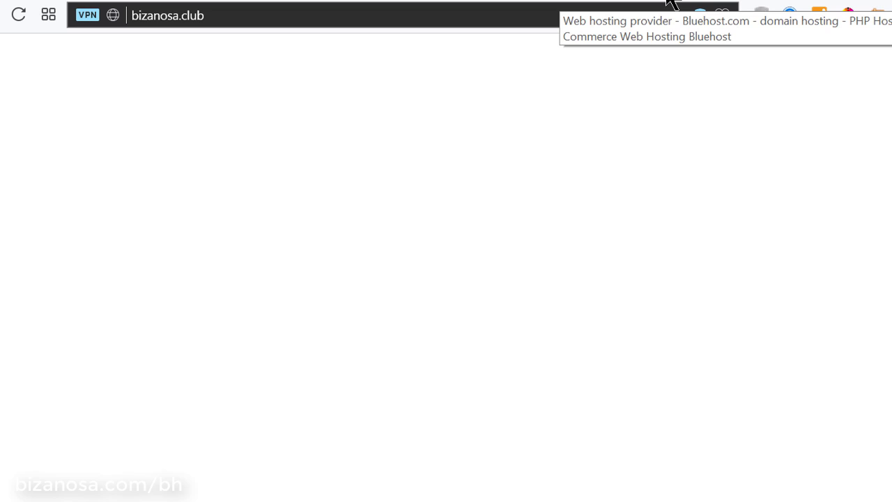
Check the Namecheap nameservers for bizanosa.club, then return to the Bluehost domains tab
{"action": "left_click", "coordinate": [482, 0]}
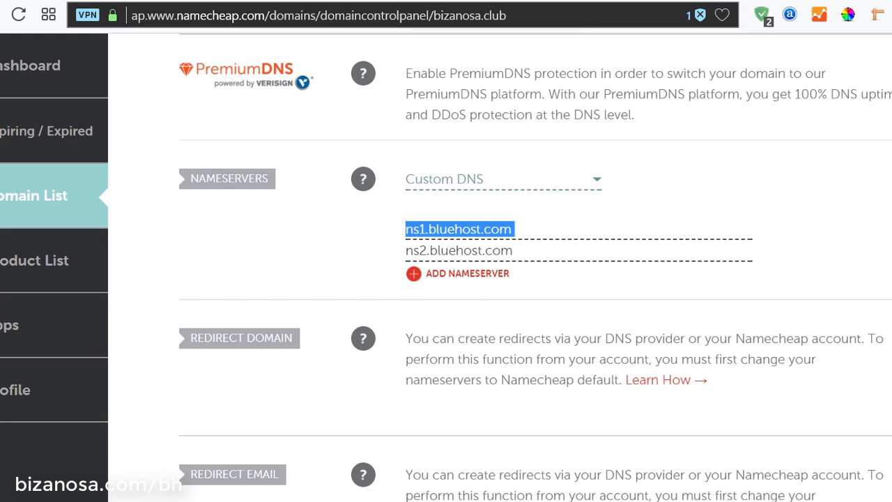
{"action": "left_click", "coordinate": [545, 1]}
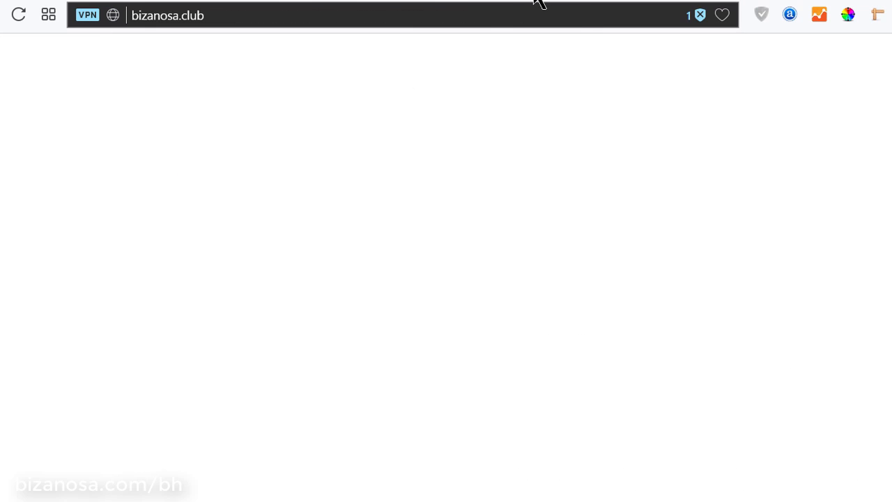
{"action": "left_click", "coordinate": [419, 3]}
Switch to the Bluehost hosting tab and scroll up to the home dashboard
{"action": "left_click", "coordinate": [364, 1]}
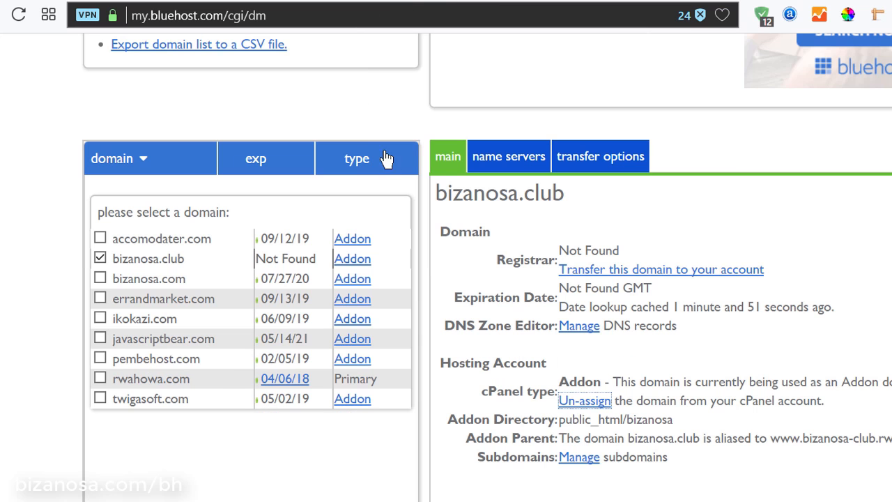
{"action": "scroll", "coordinate": [389, 159], "scroll_direction": "up", "scroll_amount": 5}
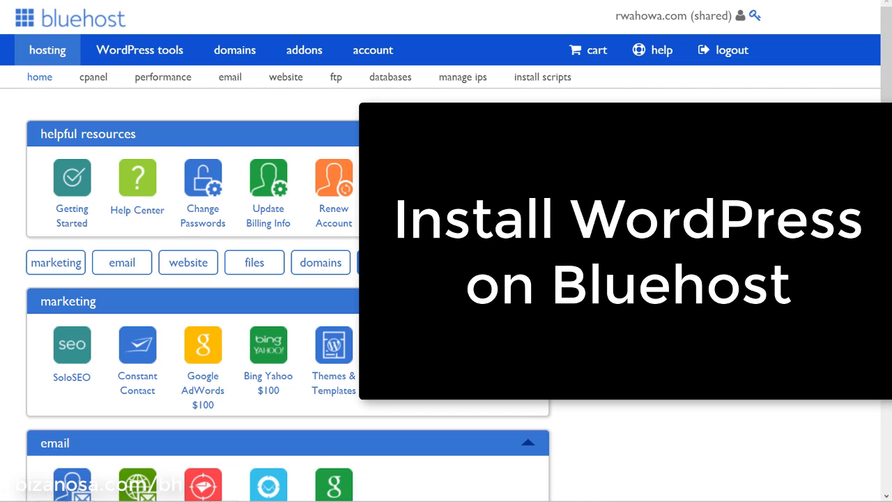
Open the cPanel page and scroll down to the website tools, including Install WordPress
{"action": "scroll", "coordinate": [624, 219], "scroll_direction": "down", "scroll_amount": 15}
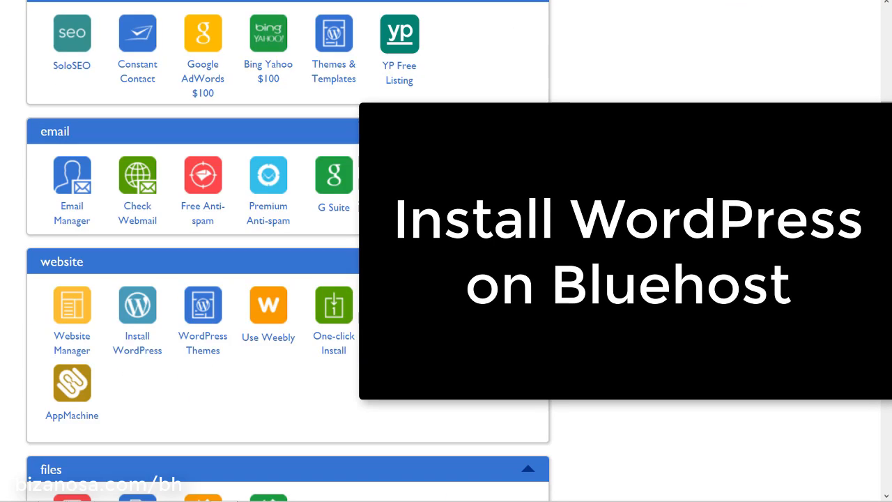
{"action": "scroll", "coordinate": [624, 219], "scroll_direction": "up", "scroll_amount": 15}
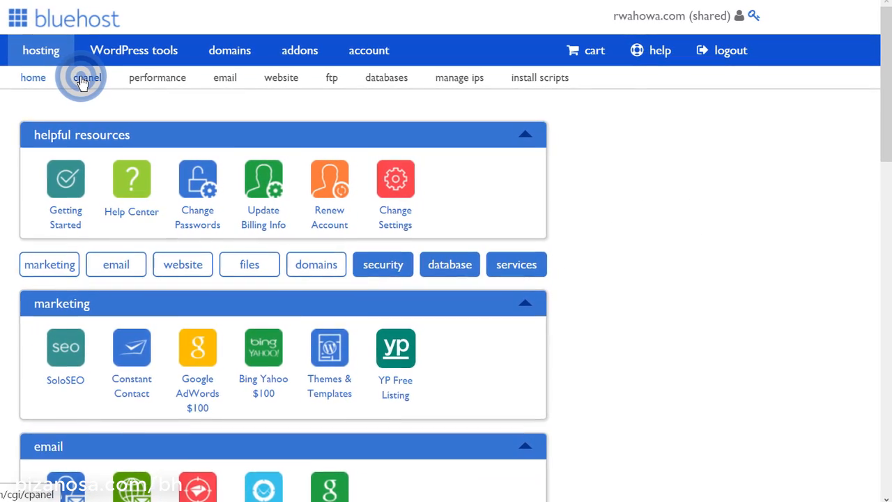
{"action": "left_click", "coordinate": [67, 79]}
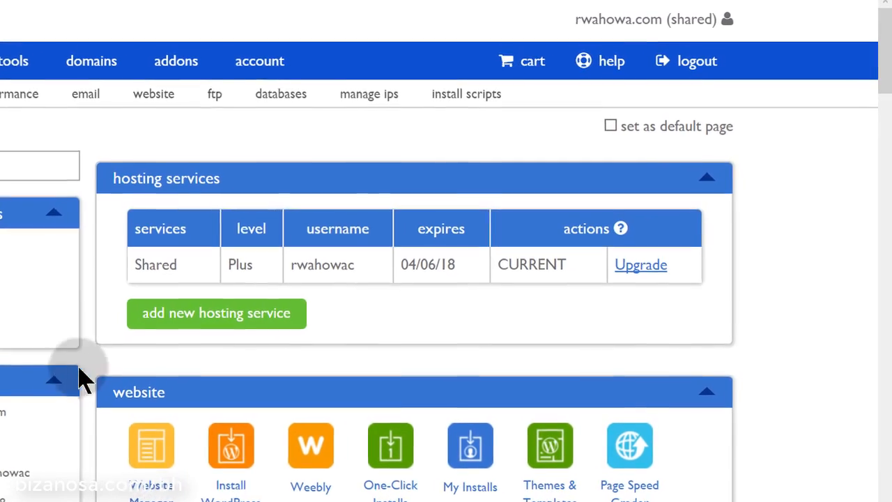
{"action": "scroll", "coordinate": [210, 280], "scroll_direction": "down", "scroll_amount": 3}
{"action": "scroll", "coordinate": [210, 279], "scroll_direction": "down", "scroll_amount": 3}
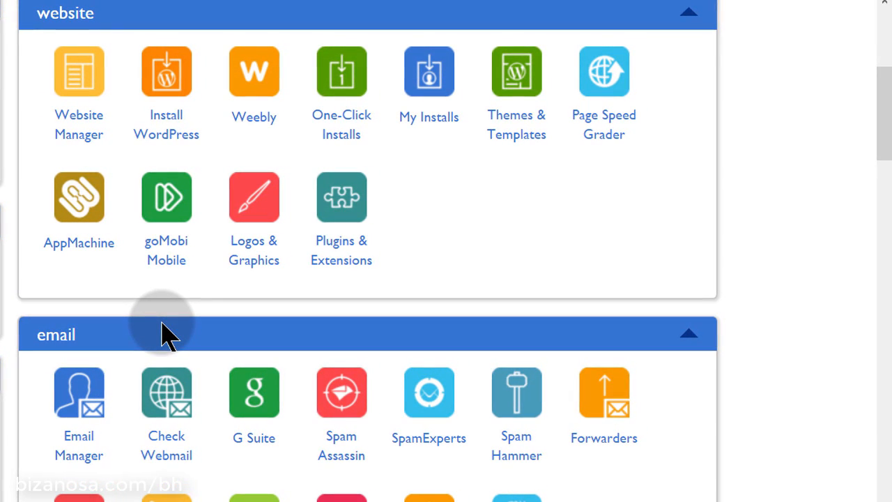
{"action": "scroll", "coordinate": [162, 334], "scroll_direction": "down", "scroll_amount": 3}
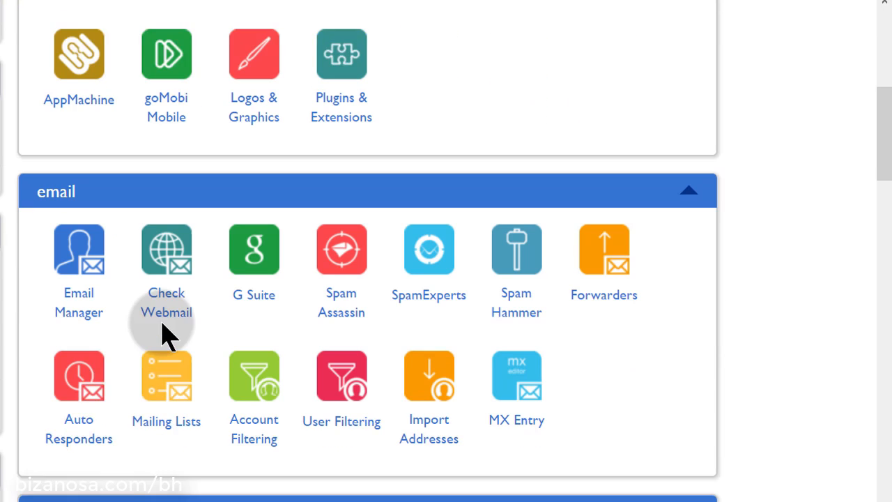
{"action": "scroll", "coordinate": [162, 331], "scroll_direction": "up", "scroll_amount": 9}
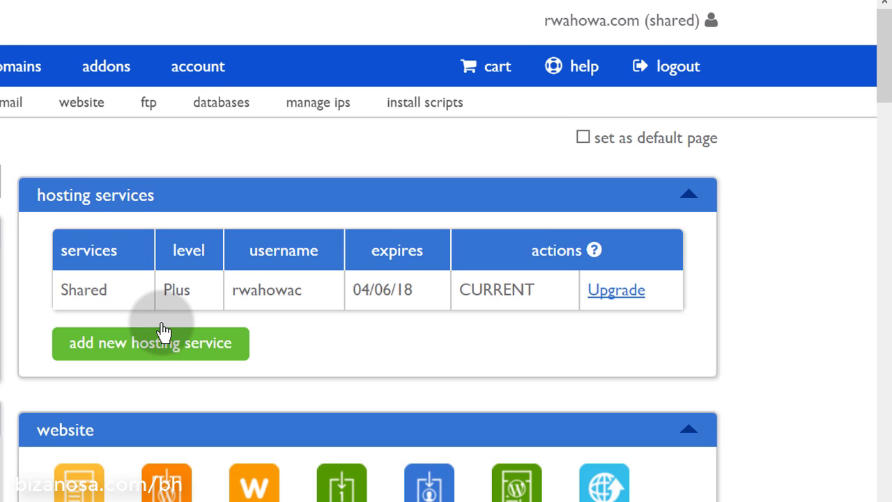
{"action": "scroll", "coordinate": [165, 333], "scroll_direction": "down", "scroll_amount": 2}
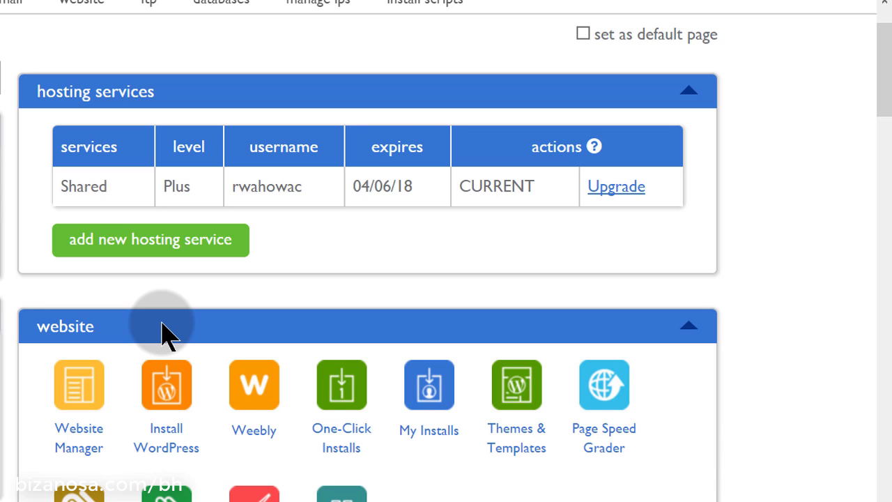
{"action": "scroll", "coordinate": [162, 334], "scroll_direction": "down", "scroll_amount": 3}
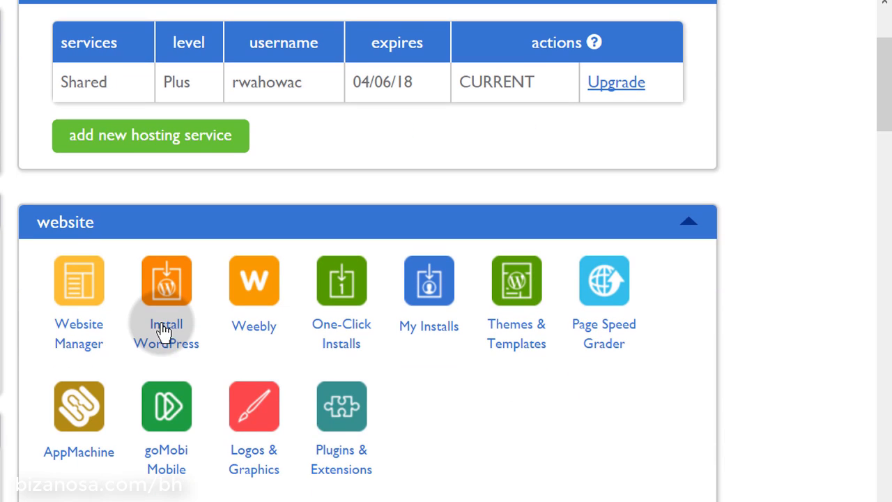
{"action": "scroll", "coordinate": [162, 332], "scroll_direction": "down", "scroll_amount": 3}
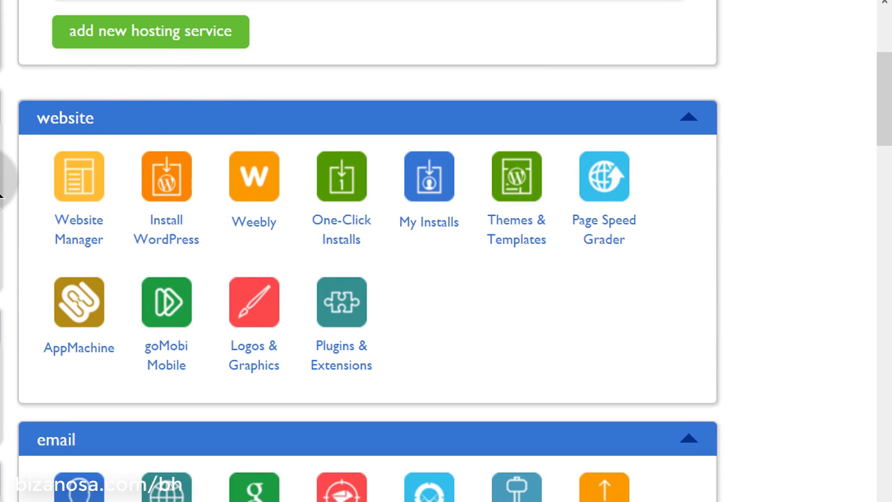
Open One-Click Installs from the cPanel website section in a new browser tab
{"action": "left_click", "coordinate": [36, 110]}
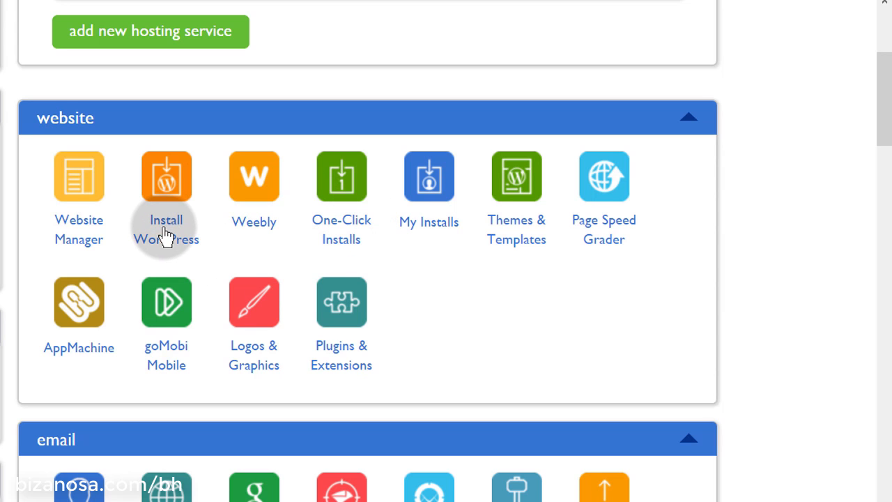
{"action": "right_click", "coordinate": [336, 225]}
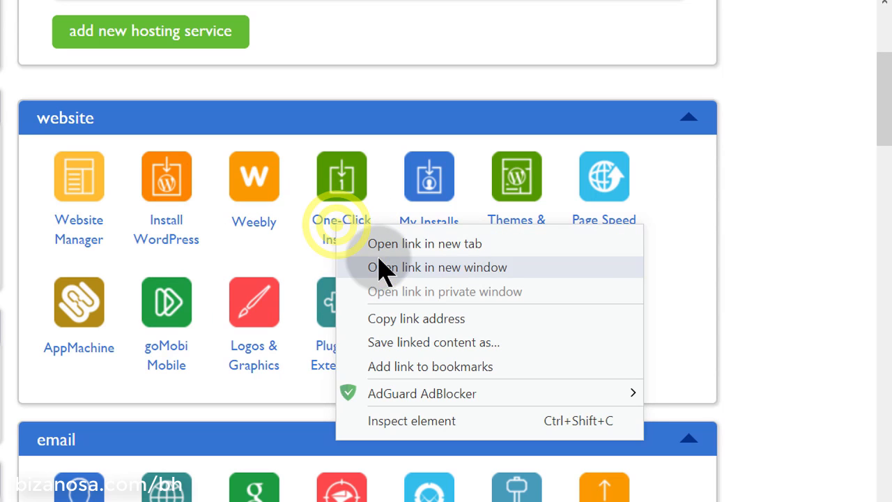
{"action": "left_click", "coordinate": [394, 244]}
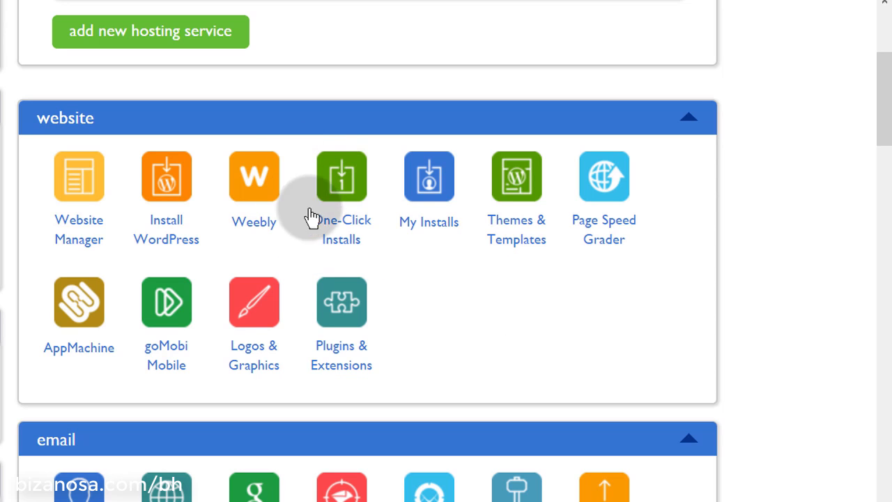
Browse the MOJO scripts list from WordPress 4.9.4 and Joomla 3.7.4 down to the forum apps
{"action": "left_click", "coordinate": [352, 233]}
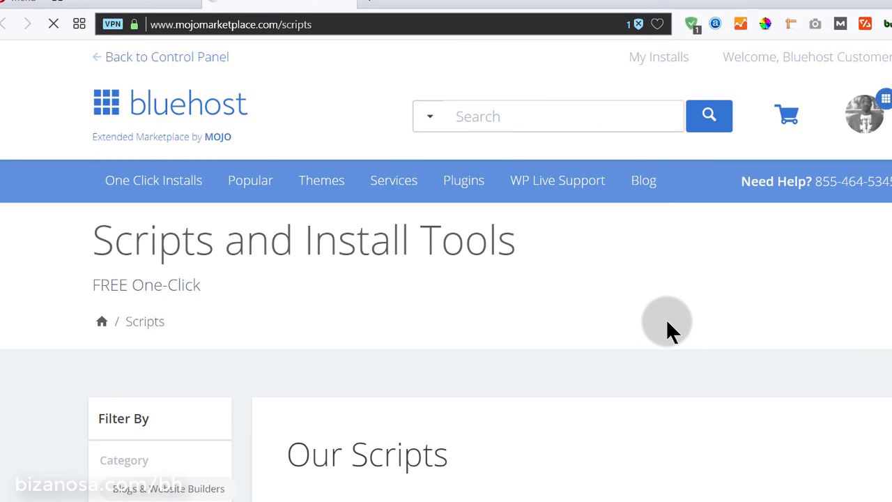
{"action": "scroll", "coordinate": [667, 323], "scroll_direction": "down", "scroll_amount": 1}
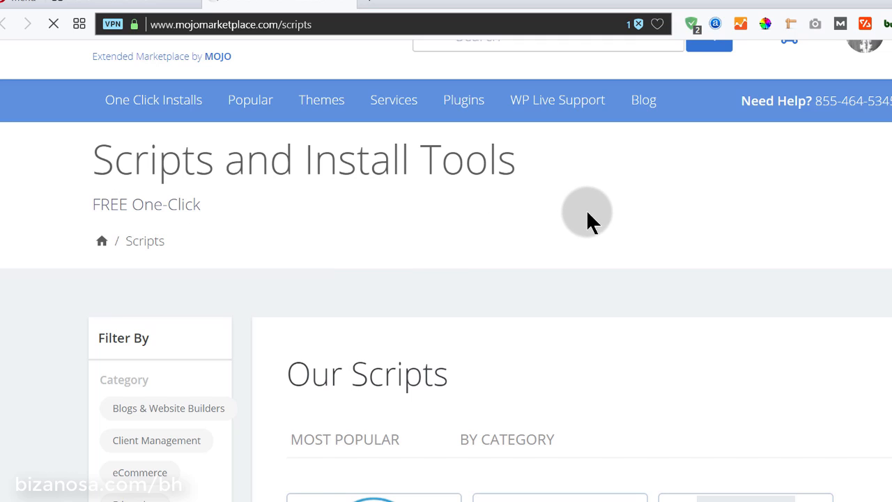
{"action": "scroll", "coordinate": [580, 211], "scroll_direction": "down", "scroll_amount": 2}
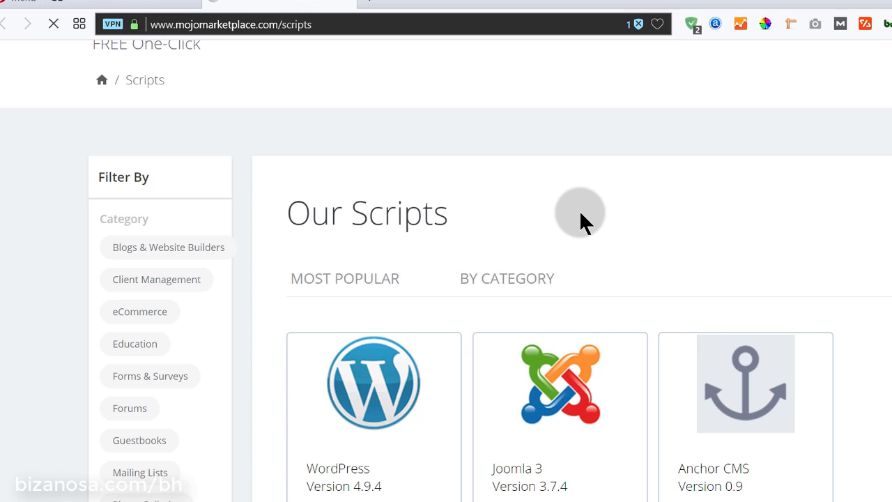
{"action": "scroll", "coordinate": [579, 210], "scroll_direction": "down", "scroll_amount": 3}
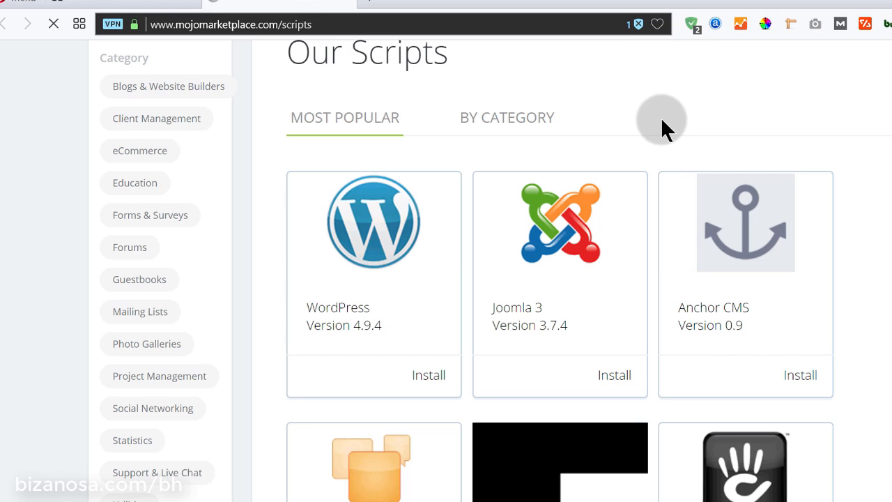
{"action": "scroll", "coordinate": [662, 126], "scroll_direction": "down", "scroll_amount": 4}
{"action": "scroll", "coordinate": [564, 167], "scroll_direction": "up", "scroll_amount": 4}
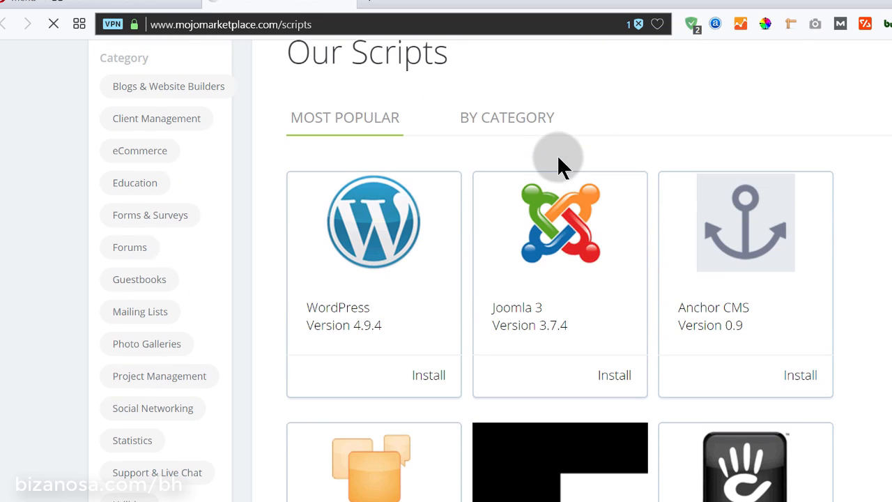
{"action": "scroll", "coordinate": [599, 213], "scroll_direction": "down", "scroll_amount": 5}
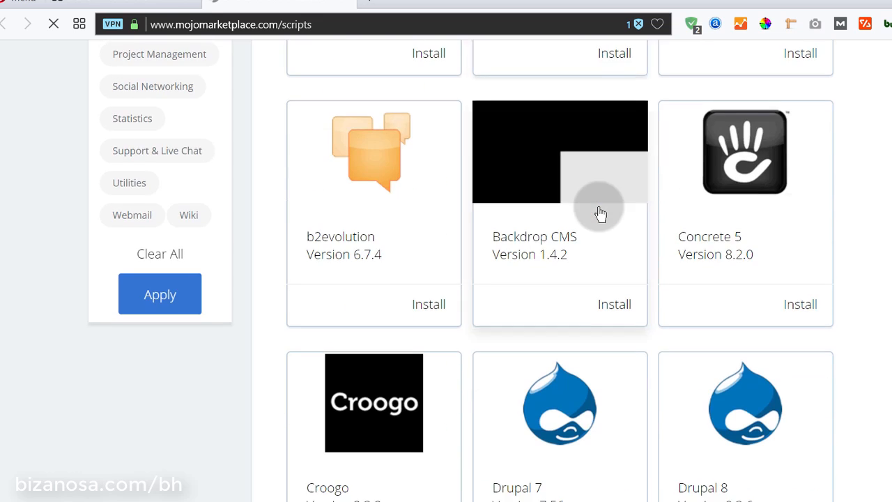
{"action": "scroll", "coordinate": [601, 213], "scroll_direction": "down", "scroll_amount": 6}
{"action": "scroll", "coordinate": [462, 279], "scroll_direction": "up", "scroll_amount": 5}
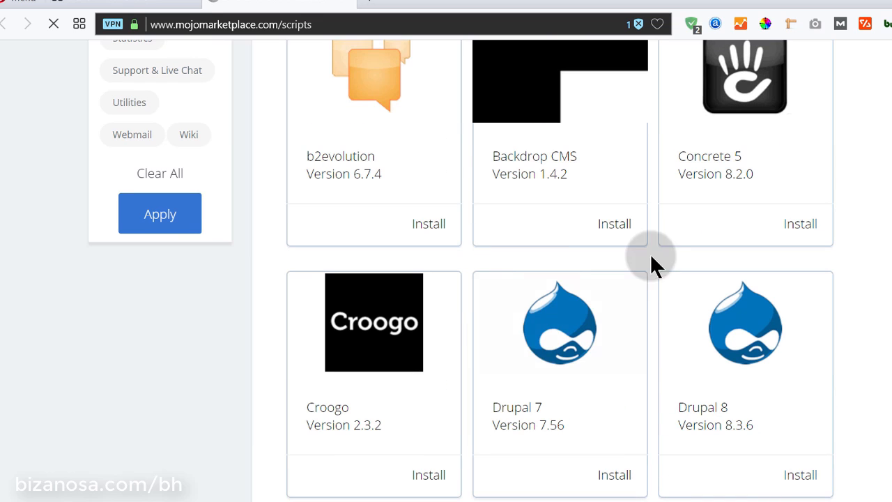
{"action": "scroll", "coordinate": [617, 288], "scroll_direction": "up", "scroll_amount": 4}
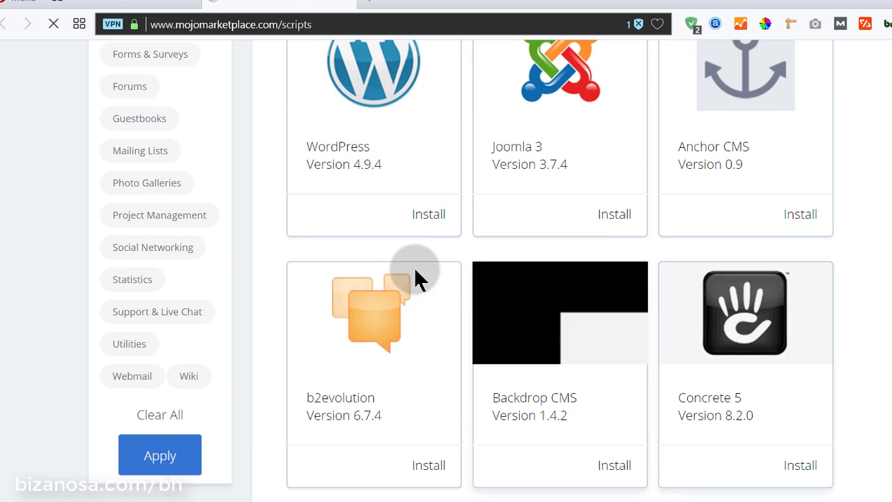
{"action": "scroll", "coordinate": [416, 271], "scroll_direction": "up", "scroll_amount": 5}
{"action": "scroll", "coordinate": [710, 313], "scroll_direction": "down", "scroll_amount": 2}
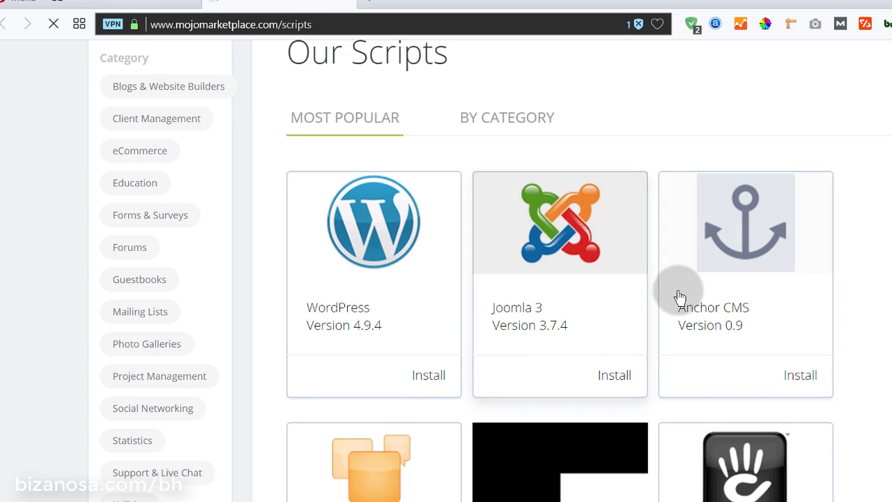
{"action": "scroll", "coordinate": [679, 298], "scroll_direction": "down", "scroll_amount": 4}
{"action": "scroll", "coordinate": [590, 321], "scroll_direction": "down", "scroll_amount": 5}
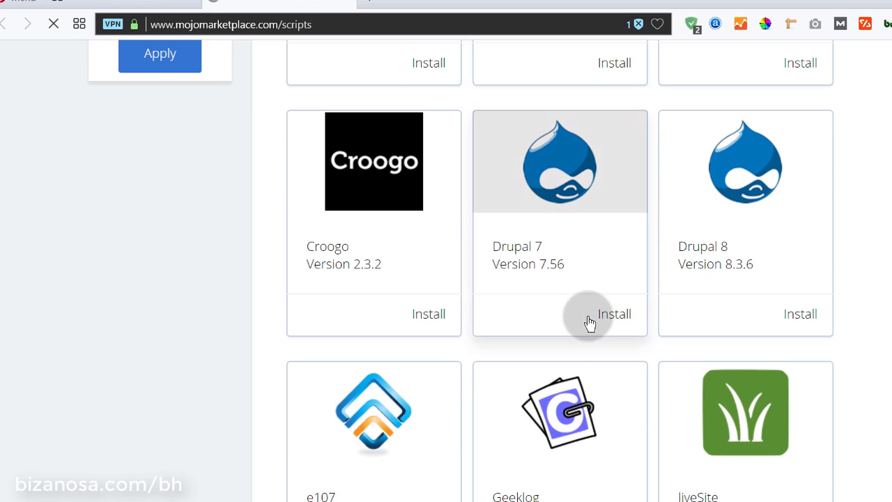
{"action": "scroll", "coordinate": [589, 324], "scroll_direction": "down", "scroll_amount": 4}
{"action": "scroll", "coordinate": [554, 332], "scroll_direction": "down", "scroll_amount": 10}
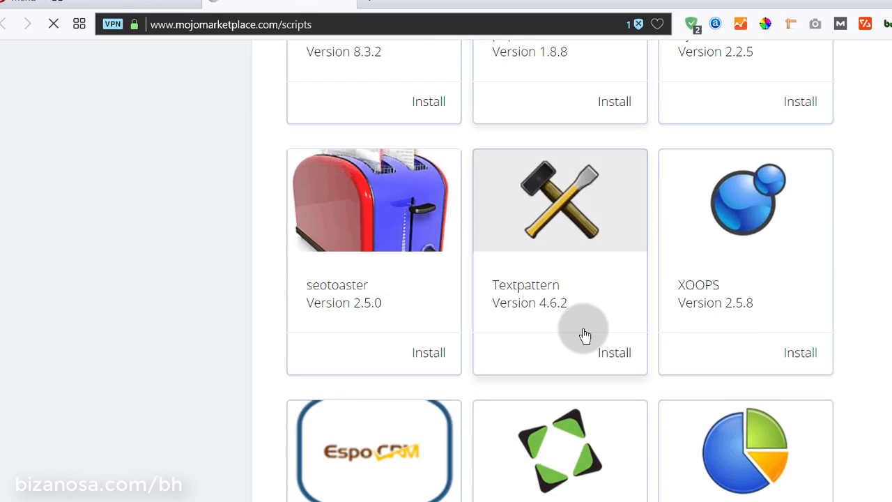
{"action": "scroll", "coordinate": [586, 336], "scroll_direction": "down", "scroll_amount": 10}
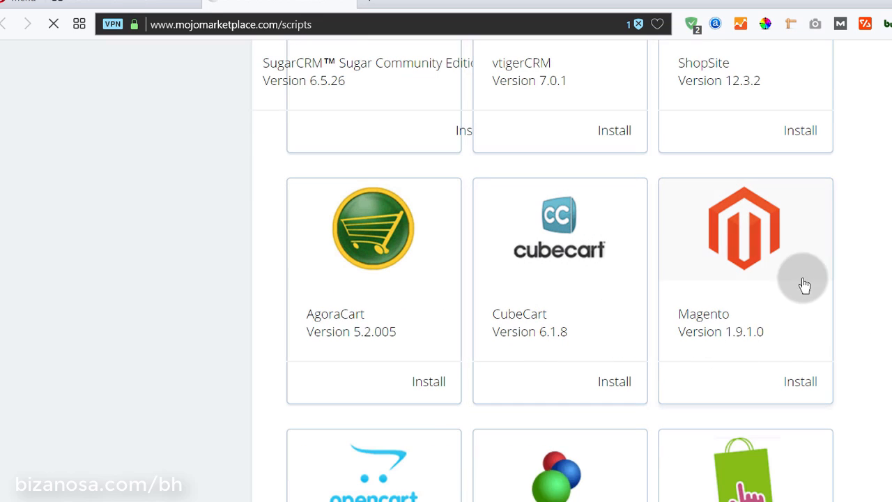
{"action": "scroll", "coordinate": [690, 345], "scroll_direction": "down", "scroll_amount": 2}
{"action": "scroll", "coordinate": [599, 359], "scroll_direction": "down", "scroll_amount": 5}
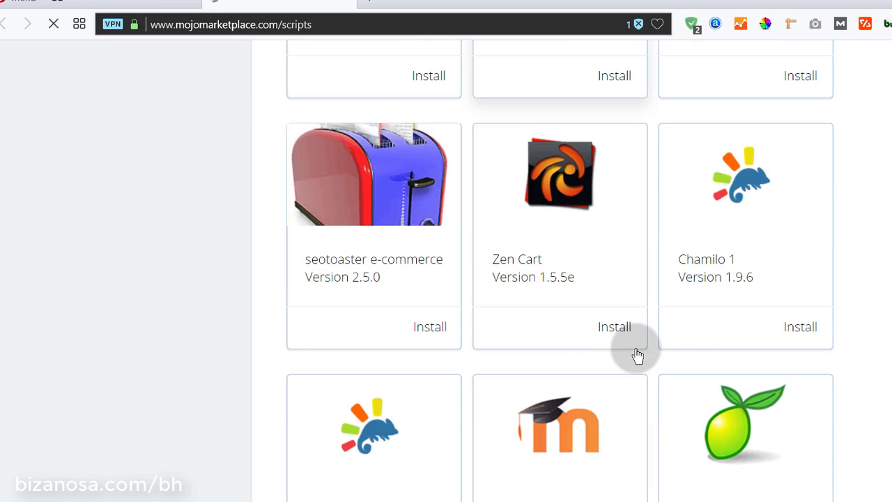
{"action": "scroll", "coordinate": [544, 390], "scroll_direction": "down", "scroll_amount": 2}
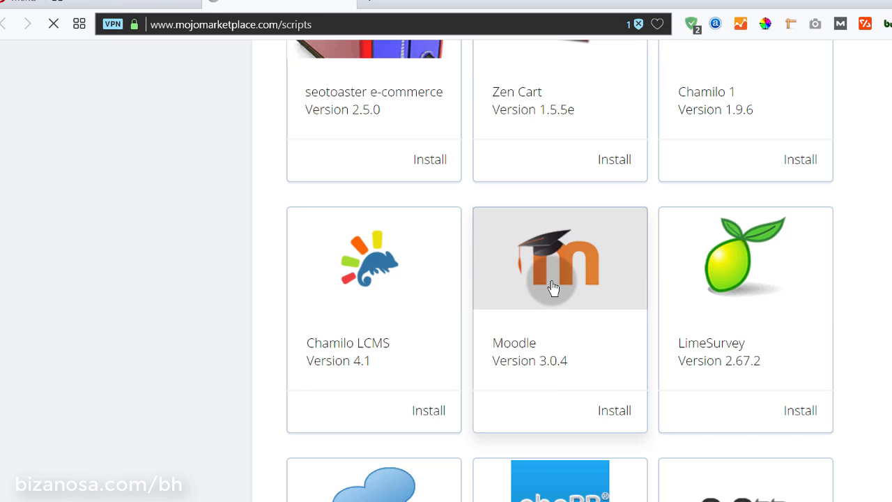
{"action": "scroll", "coordinate": [739, 338], "scroll_direction": "down", "scroll_amount": 4}
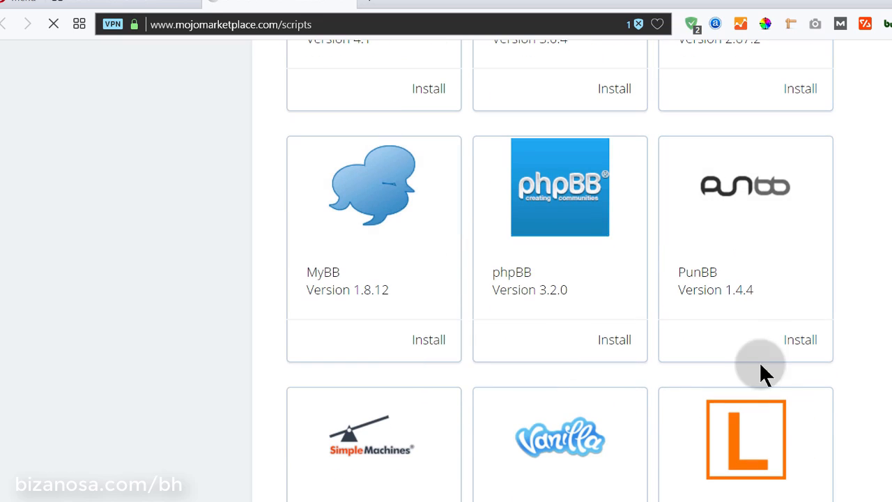
{"action": "scroll", "coordinate": [695, 423], "scroll_direction": "down", "scroll_amount": 4}
{"action": "scroll", "coordinate": [671, 394], "scroll_direction": "up", "scroll_amount": 6}
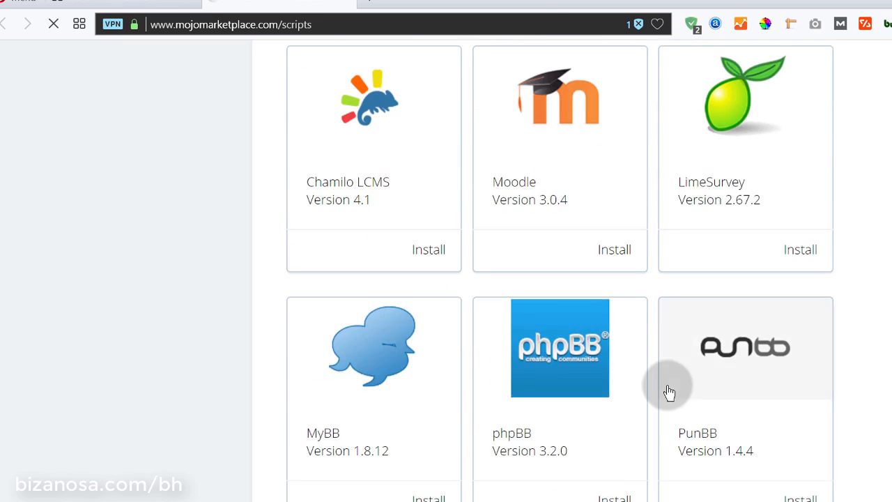
{"action": "scroll", "coordinate": [669, 392], "scroll_direction": "up", "scroll_amount": 16}
{"action": "scroll", "coordinate": [669, 392], "scroll_direction": "down", "scroll_amount": 4}
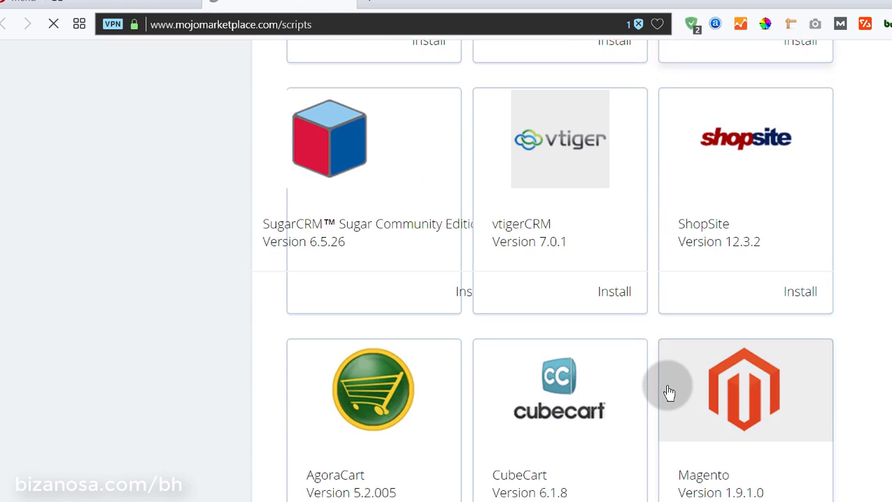
{"action": "scroll", "coordinate": [669, 392], "scroll_direction": "up", "scroll_amount": 15}
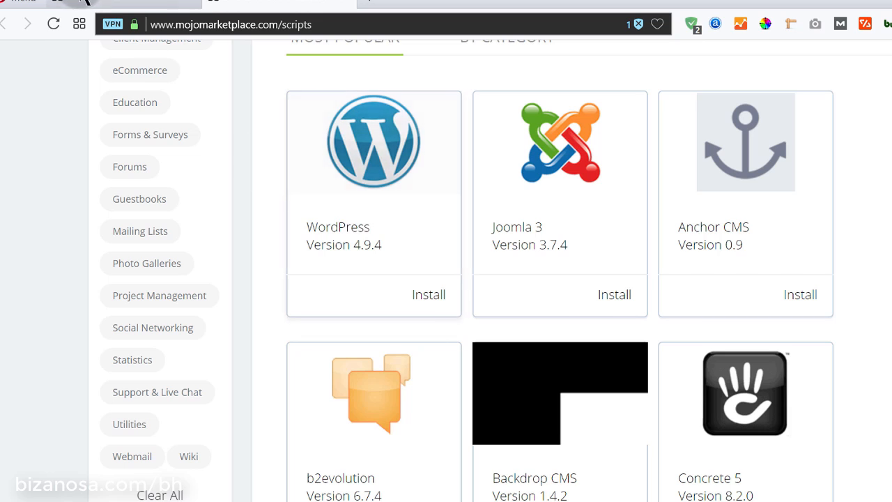
Open the WordPress installer from the Bluehost control panel in a new tab
{"action": "left_click", "coordinate": [124, 6]}
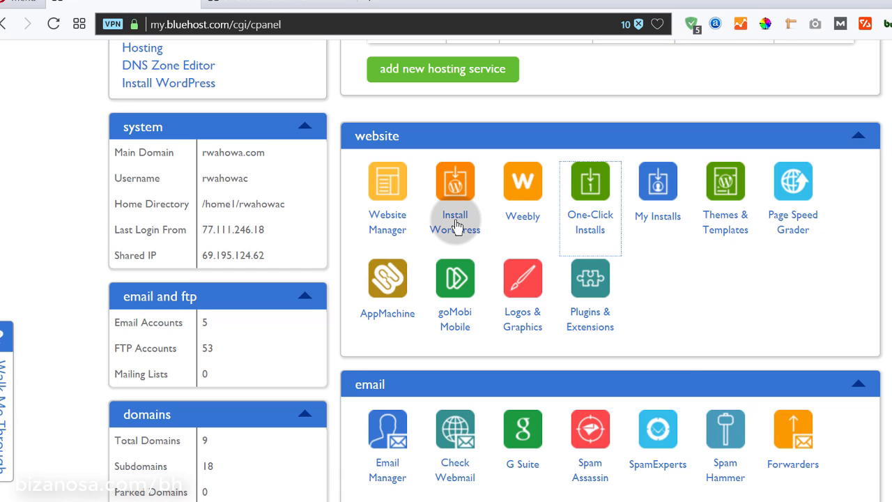
{"action": "right_click", "coordinate": [456, 224]}
{"action": "left_click", "coordinate": [487, 226]}
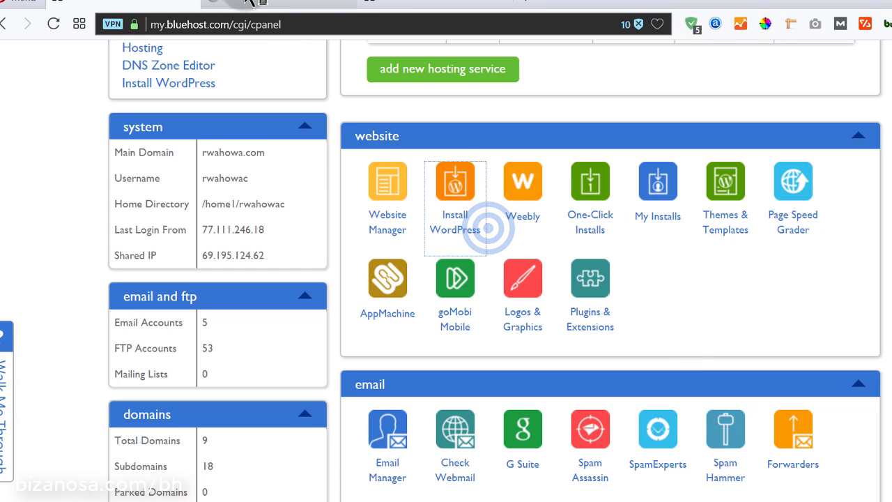
{"action": "left_click", "coordinate": [501, 1]}
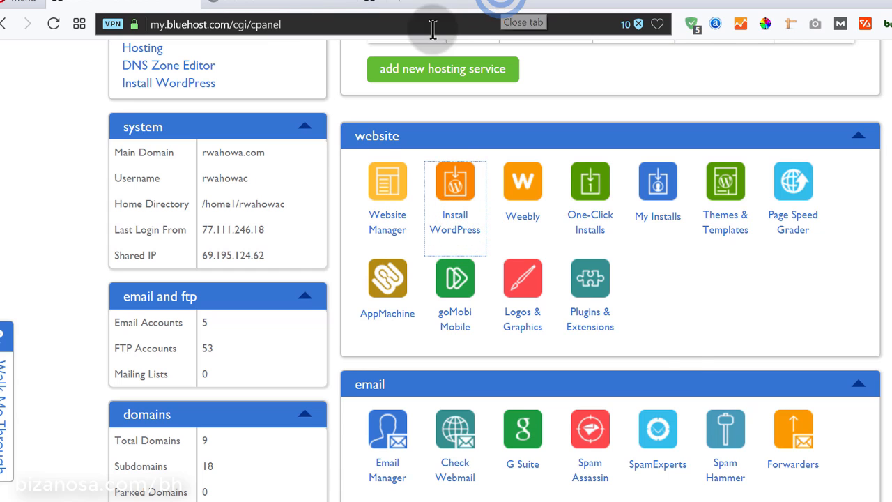
{"action": "left_click", "coordinate": [263, 3]}
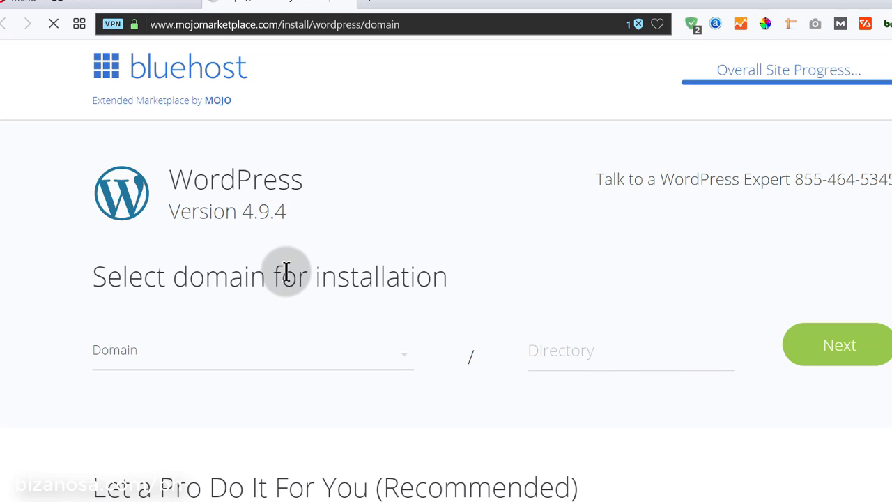
{"action": "left_click_drag", "start_coordinate": [169, 210], "coordinate": [308, 216]}
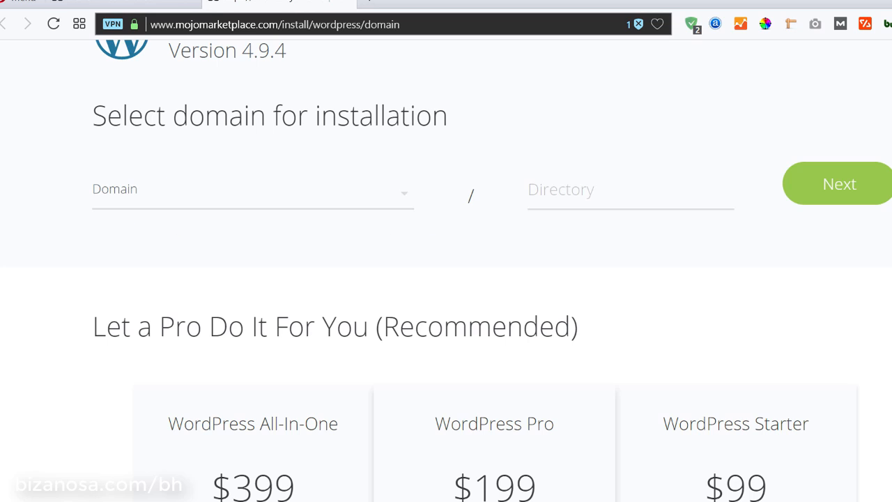
{"action": "left_click", "coordinate": [225, 202]}
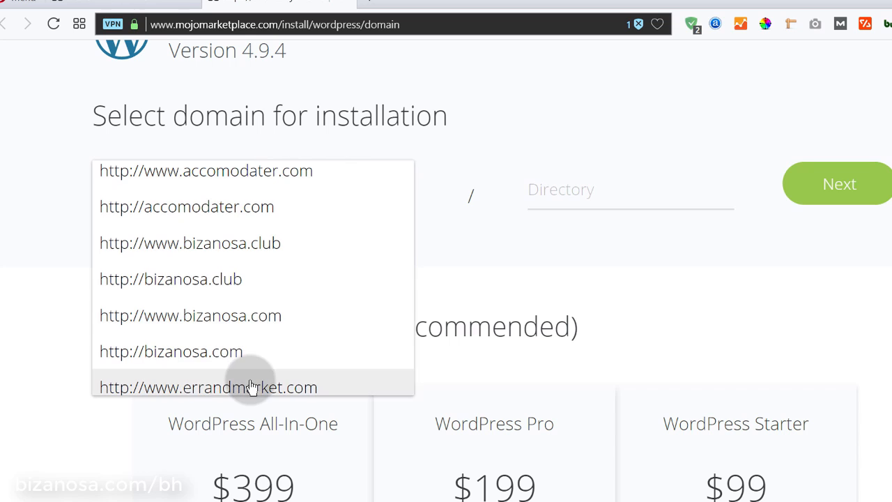
{"action": "scroll", "coordinate": [243, 358], "scroll_direction": "down", "scroll_amount": 3}
{"action": "scroll", "coordinate": [244, 361], "scroll_direction": "down", "scroll_amount": 6}
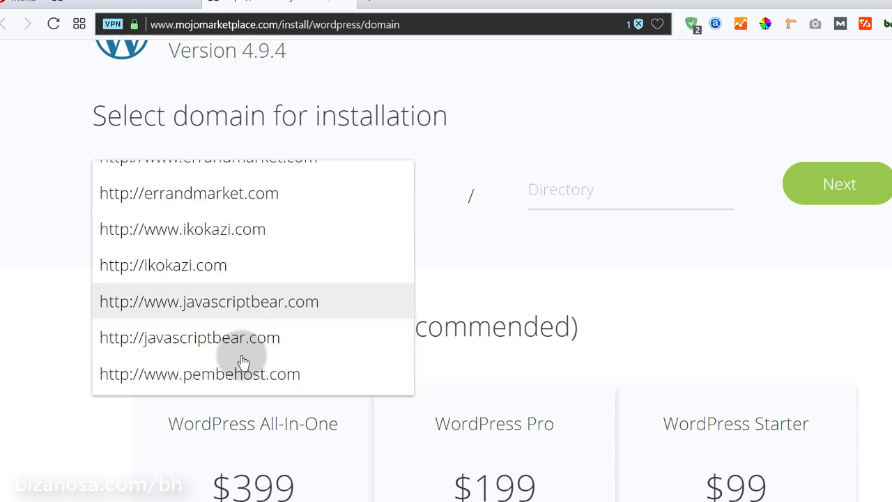
{"action": "scroll", "coordinate": [244, 361], "scroll_direction": "down", "scroll_amount": 10}
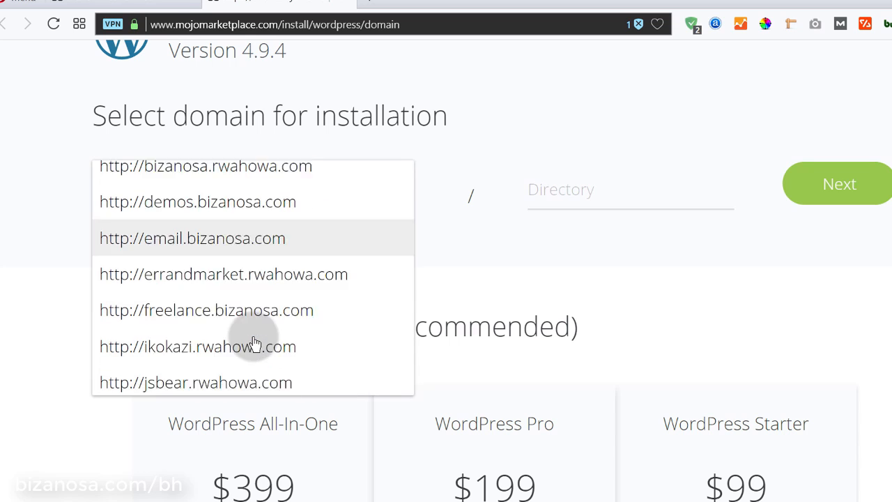
{"action": "scroll", "coordinate": [255, 343], "scroll_direction": "down", "scroll_amount": 1}
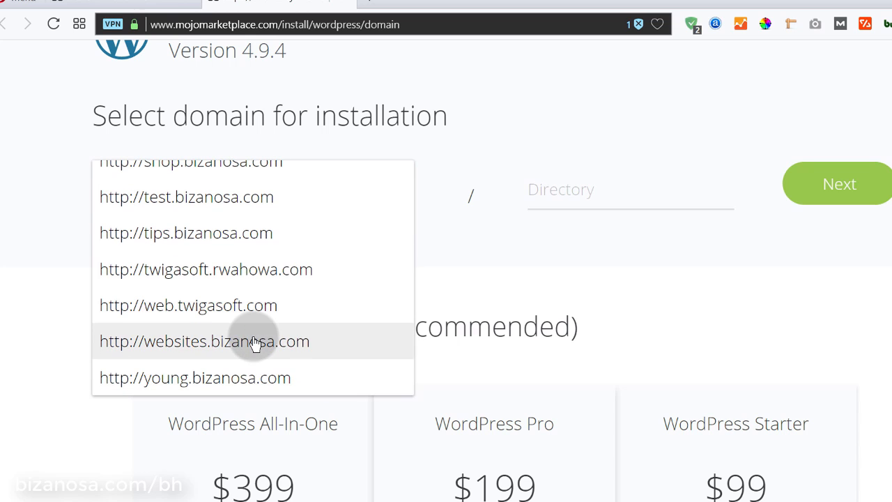
{"action": "scroll", "coordinate": [255, 343], "scroll_direction": "up", "scroll_amount": 15}
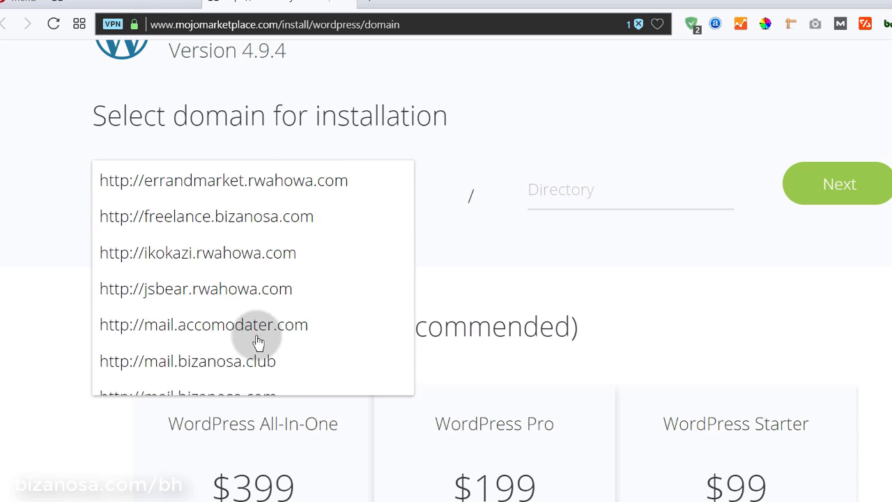
{"action": "scroll", "coordinate": [257, 342], "scroll_direction": "down", "scroll_amount": 3}
{"action": "scroll", "coordinate": [258, 343], "scroll_direction": "down", "scroll_amount": 18}
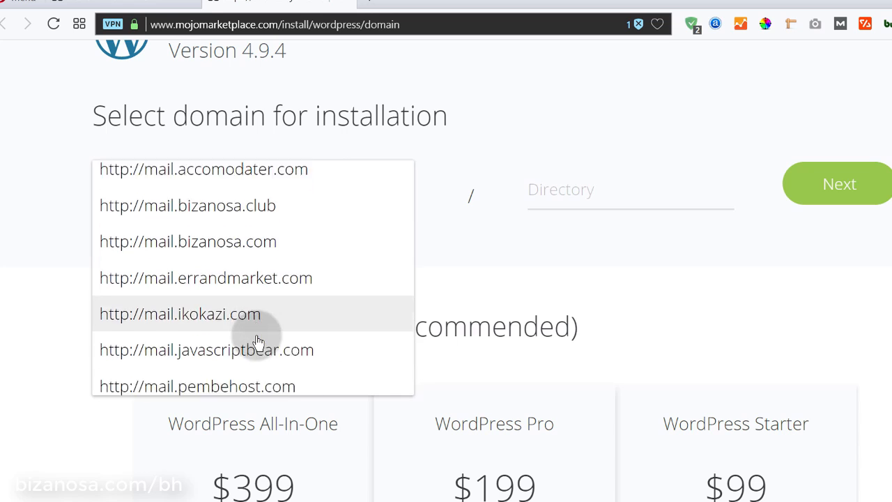
{"action": "scroll", "coordinate": [258, 345], "scroll_direction": "up", "scroll_amount": 8}
{"action": "scroll", "coordinate": [257, 335], "scroll_direction": "up", "scroll_amount": 3}
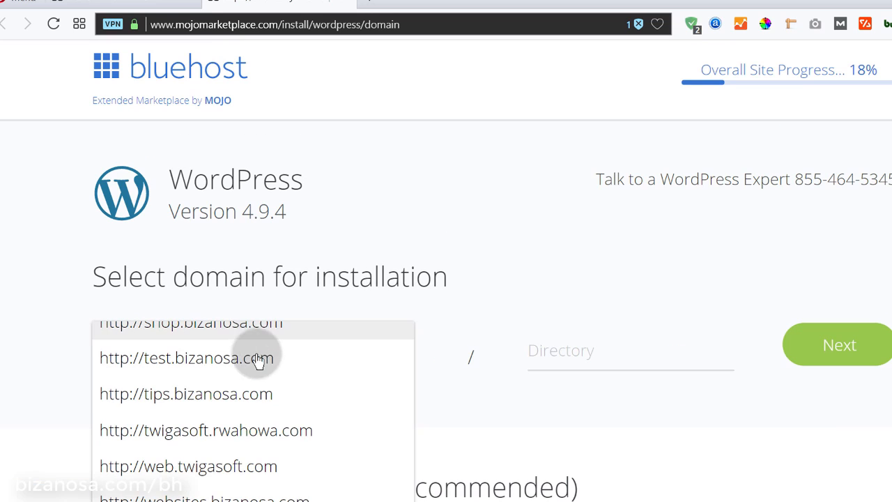
{"action": "scroll", "coordinate": [288, 441], "scroll_direction": "down", "scroll_amount": 5}
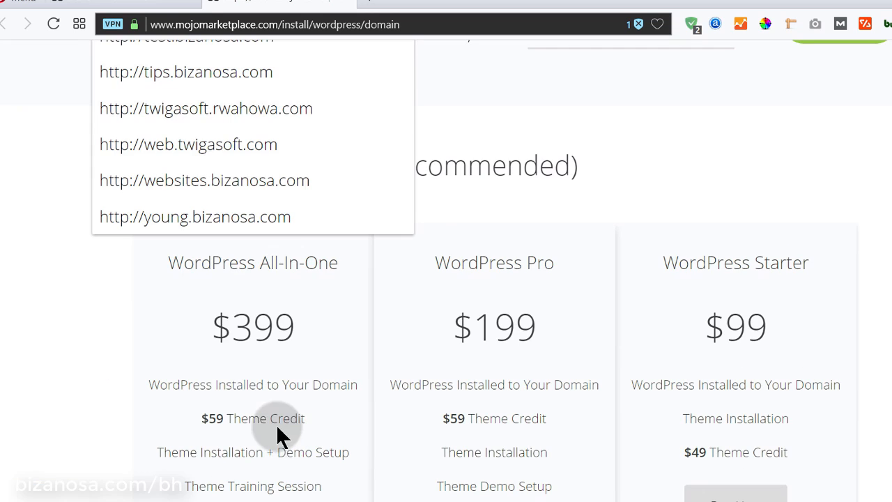
{"action": "scroll", "coordinate": [308, 219], "scroll_direction": "up", "scroll_amount": 5}
{"action": "scroll", "coordinate": [311, 222], "scroll_direction": "up", "scroll_amount": 10}
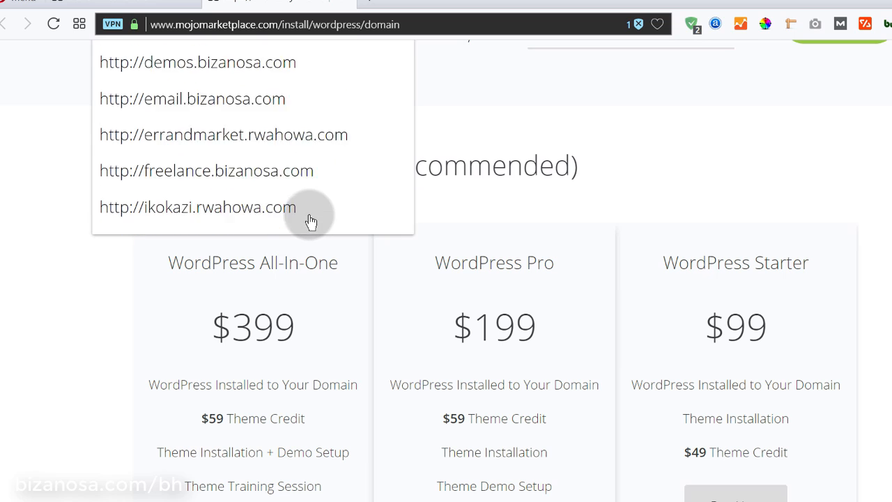
{"action": "scroll", "coordinate": [293, 209], "scroll_direction": "up", "scroll_amount": 10}
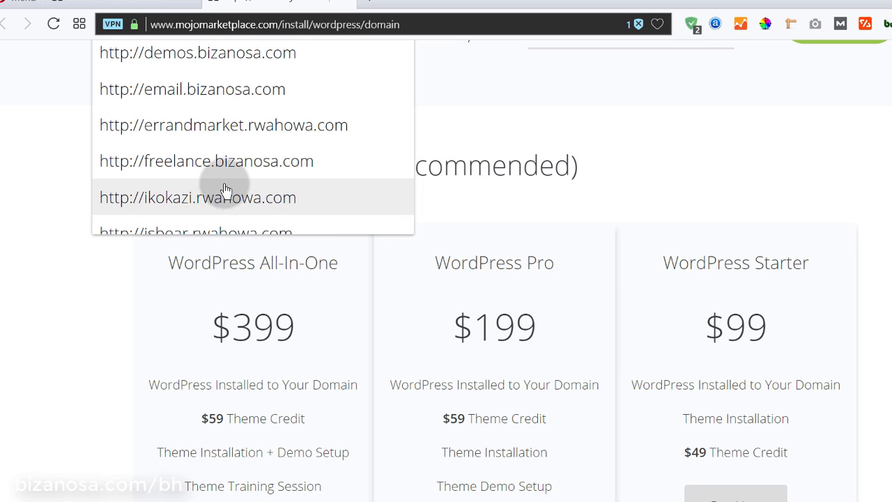
{"action": "scroll", "coordinate": [278, 173], "scroll_direction": "down", "scroll_amount": 3}
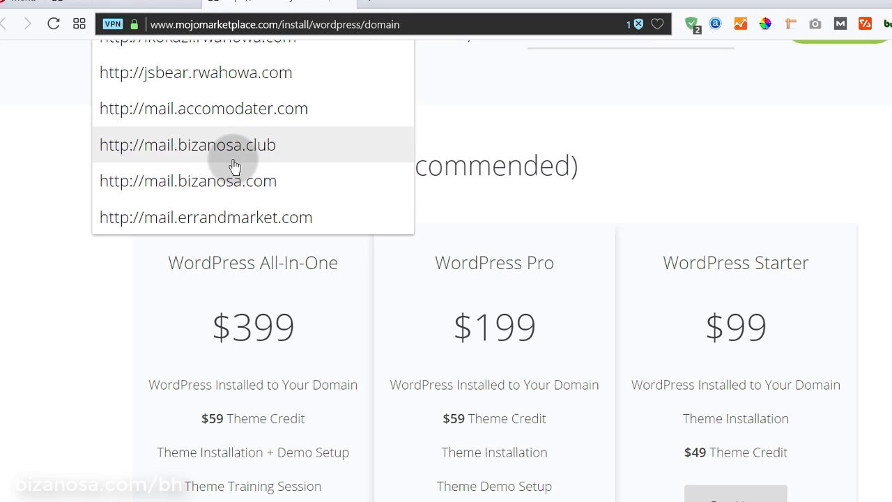
{"action": "scroll", "coordinate": [263, 186], "scroll_direction": "down", "scroll_amount": 2}
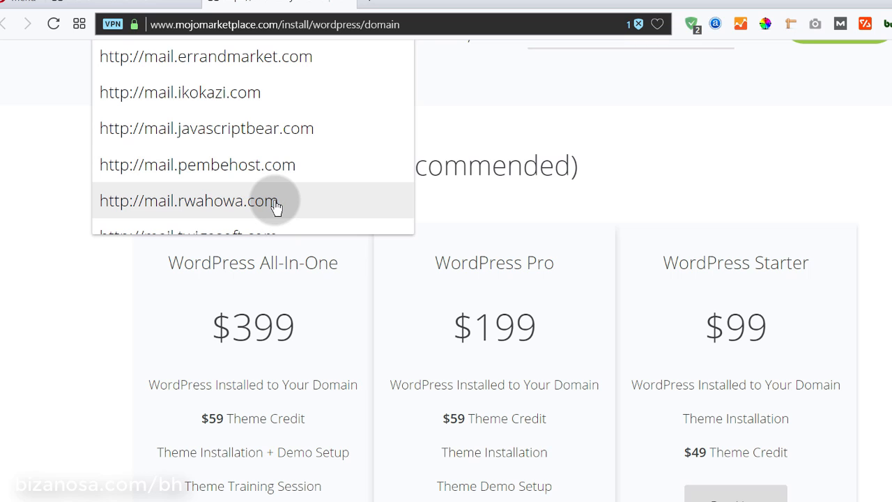
{"action": "scroll", "coordinate": [274, 203], "scroll_direction": "up", "scroll_amount": 3}
{"action": "left_click", "coordinate": [26, 237]}
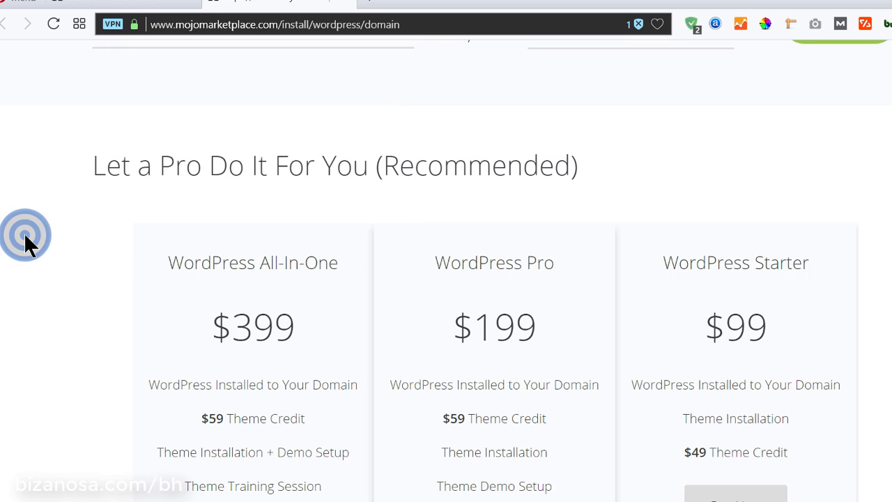
{"action": "scroll", "coordinate": [26, 237], "scroll_direction": "up", "scroll_amount": 4}
{"action": "left_click", "coordinate": [215, 353]}
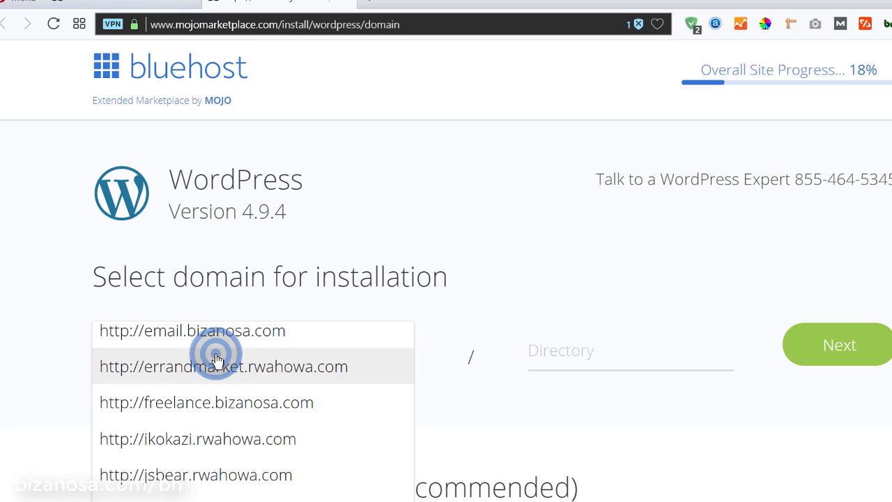
{"action": "scroll", "coordinate": [253, 425], "scroll_direction": "down", "scroll_amount": 5}
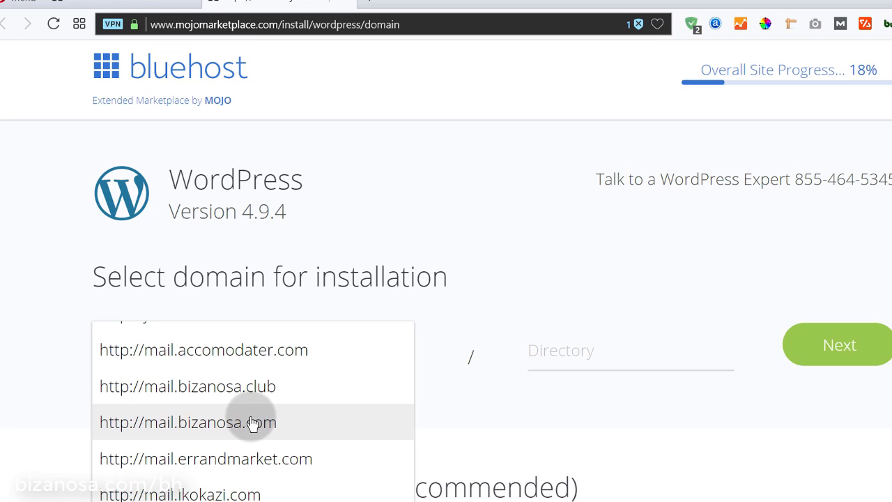
{"action": "scroll", "coordinate": [251, 421], "scroll_direction": "down", "scroll_amount": 8}
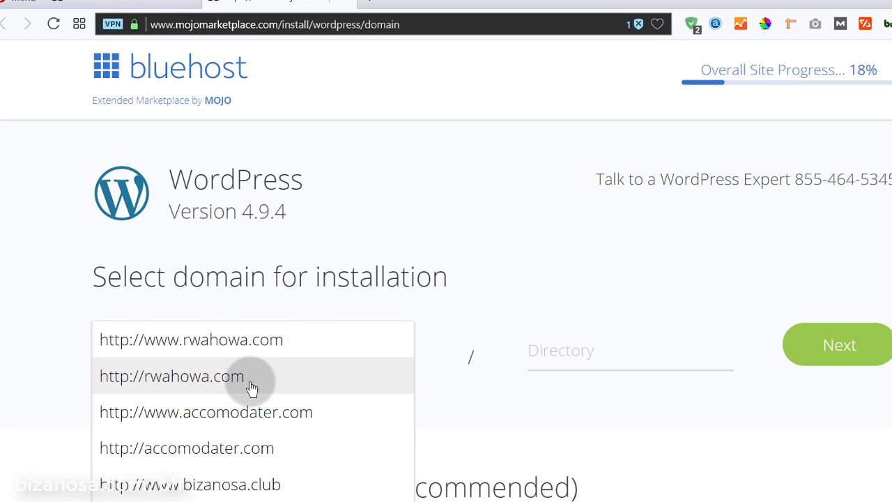
{"action": "scroll", "coordinate": [264, 456], "scroll_direction": "down", "scroll_amount": 2}
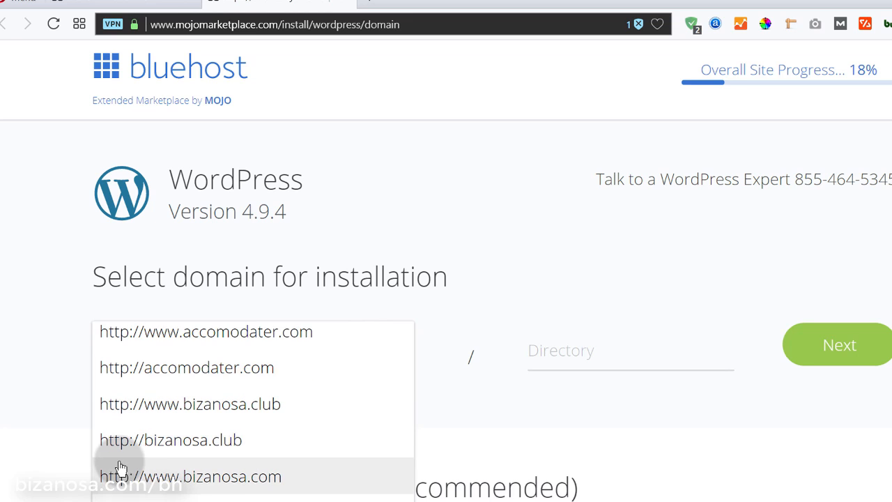
{"action": "left_click", "coordinate": [170, 439]}
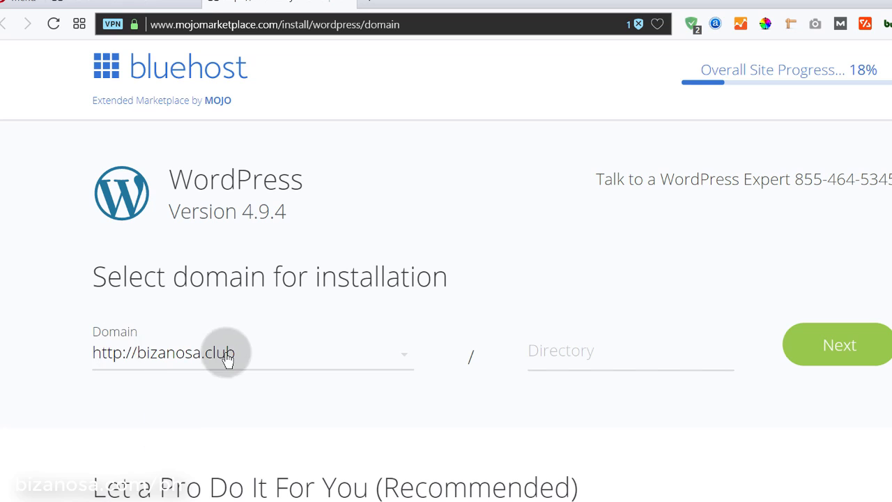
Leave the Directory field blank to install at the bizanosa.club root, then continue
{"action": "left_click", "coordinate": [573, 351]}
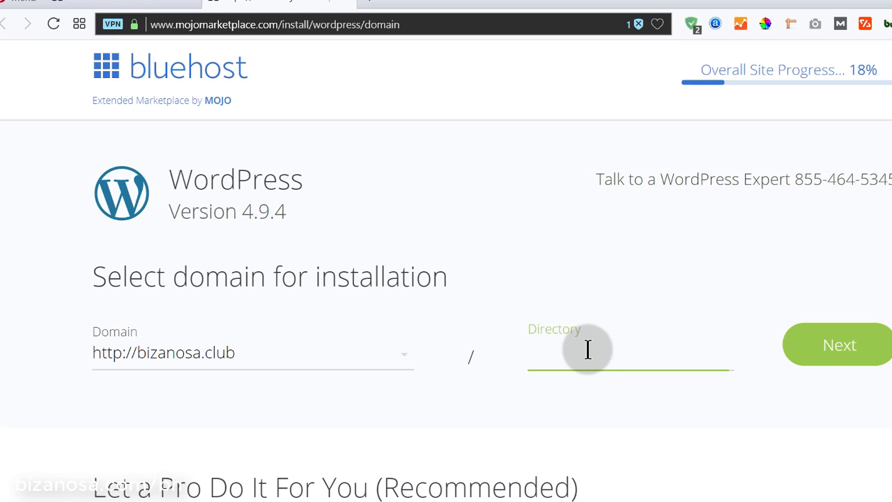
{"action": "scroll", "coordinate": [665, 402], "scroll_direction": "down", "scroll_amount": 1}
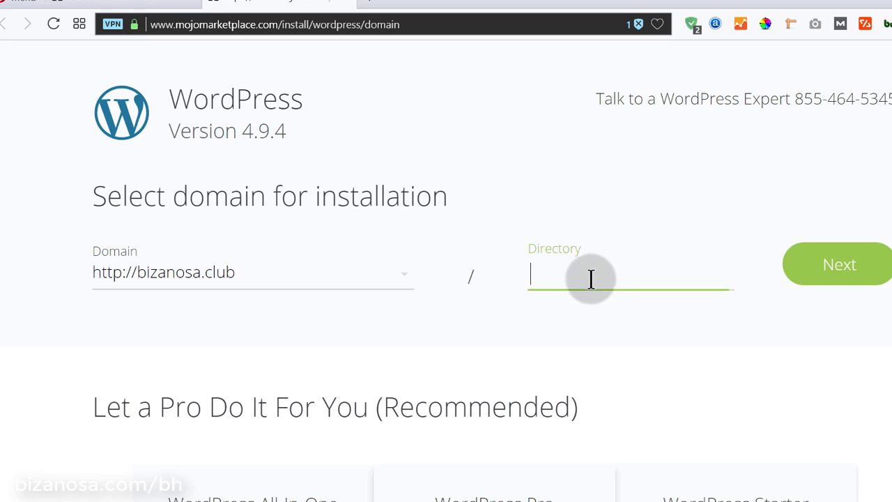
{"action": "left_click", "coordinate": [838, 272]}
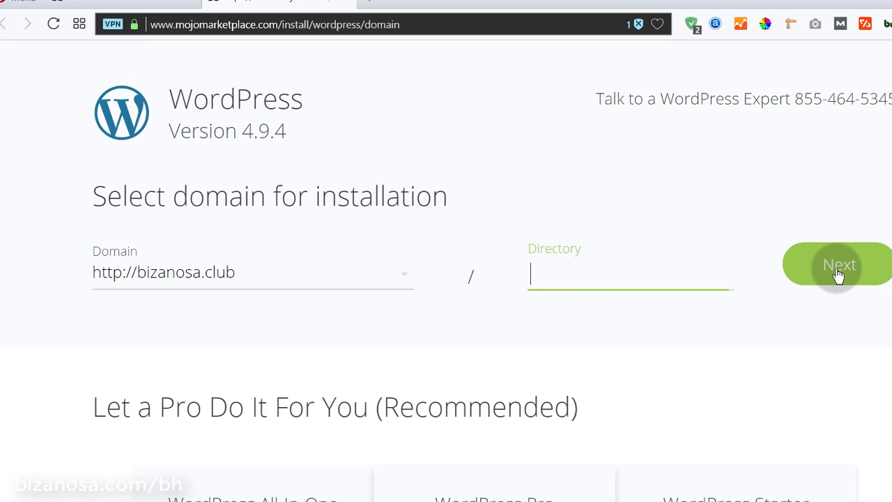
Replace the admin email with the pasted address and enter the admin username
{"action": "triple_click", "coordinate": [145, 241]}
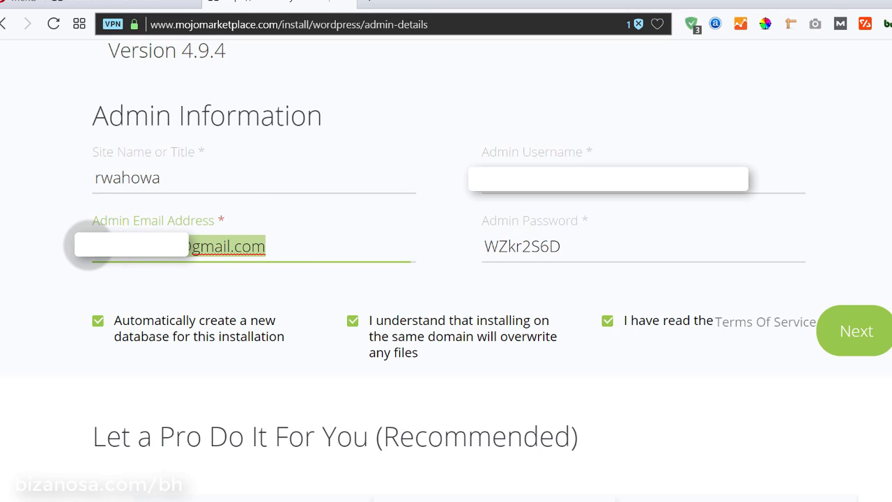
{"action": "left_click", "coordinate": [89, 252]}
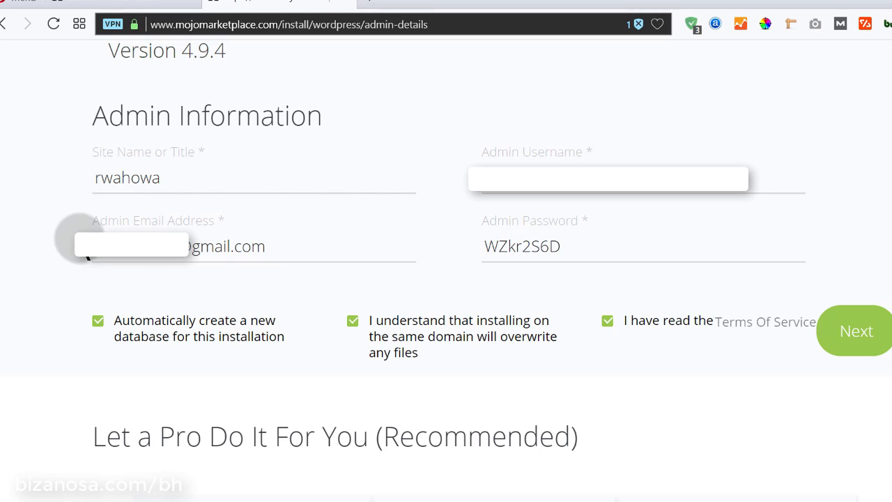
{"action": "triple_click", "coordinate": [123, 244]}
{"action": "key", "text": "ctrl+v"}
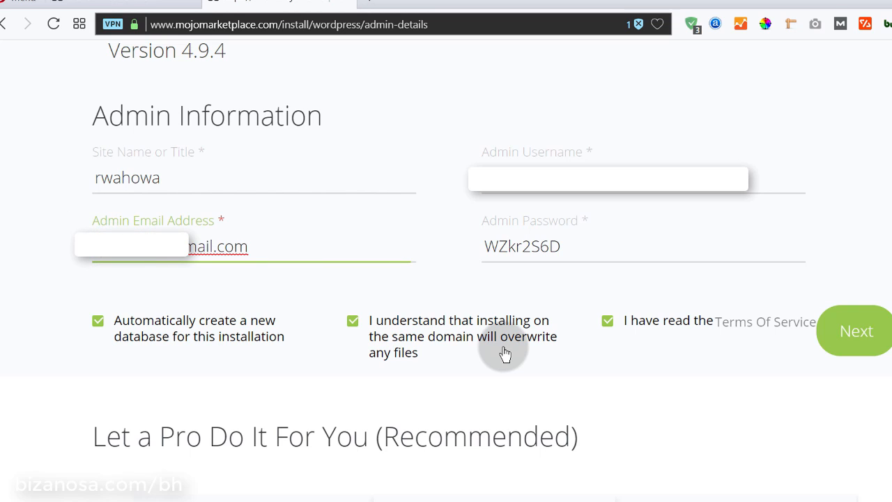
{"action": "left_click", "coordinate": [573, 191]}
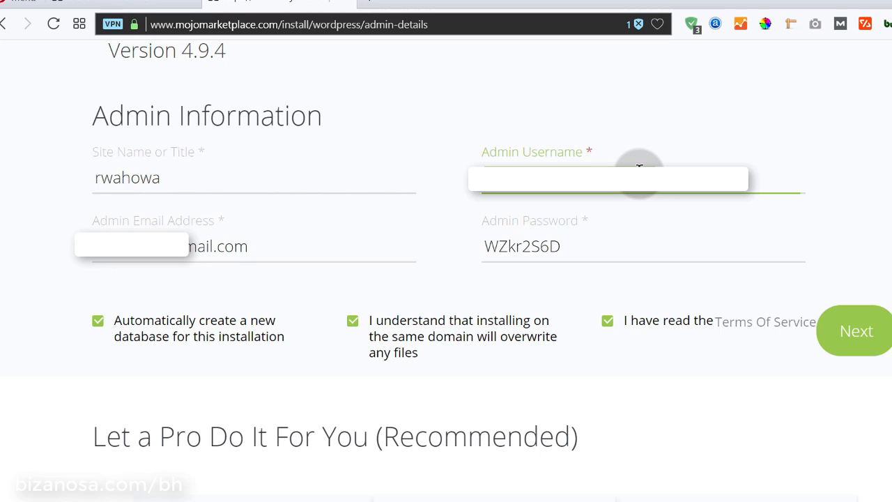
{"action": "type", "text": "rwahowa"}
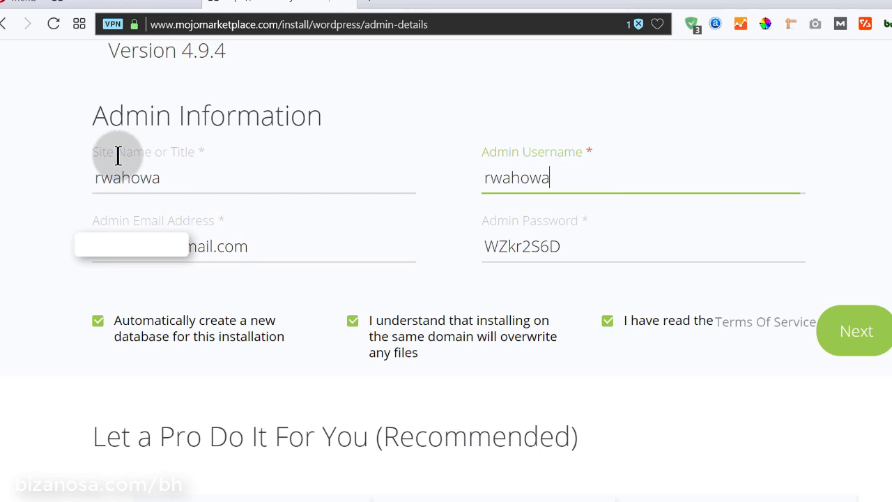
Set the site name to Bizanosa Club, replace the admin password, and untick automatic database creation
{"action": "left_click_drag", "start_coordinate": [174, 177], "coordinate": [92, 171]}
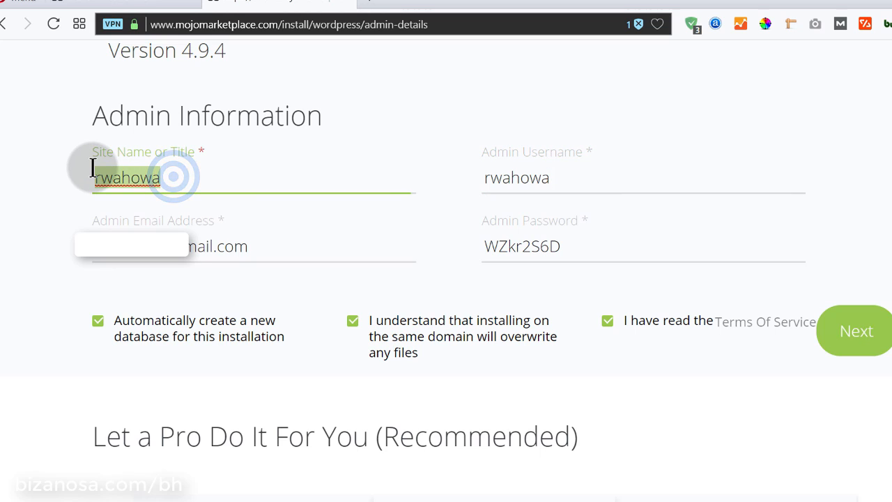
{"action": "key", "text": "BackSpace"}
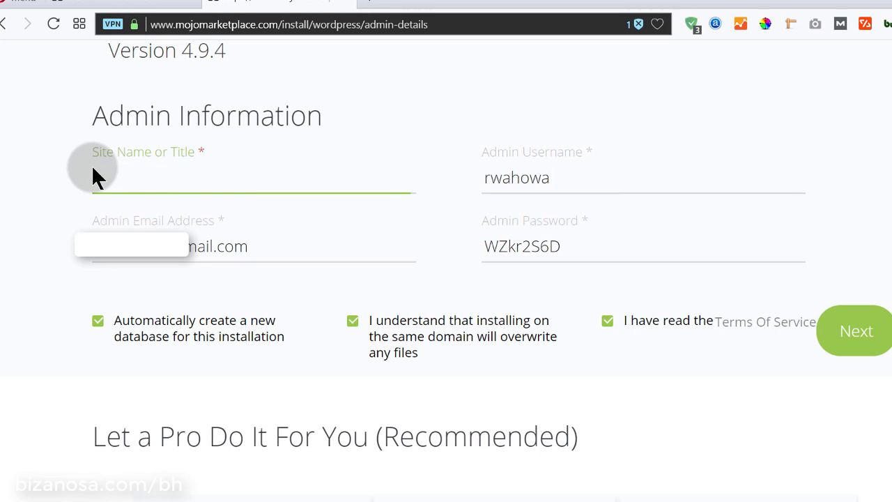
{"action": "type", "text": "biz"}
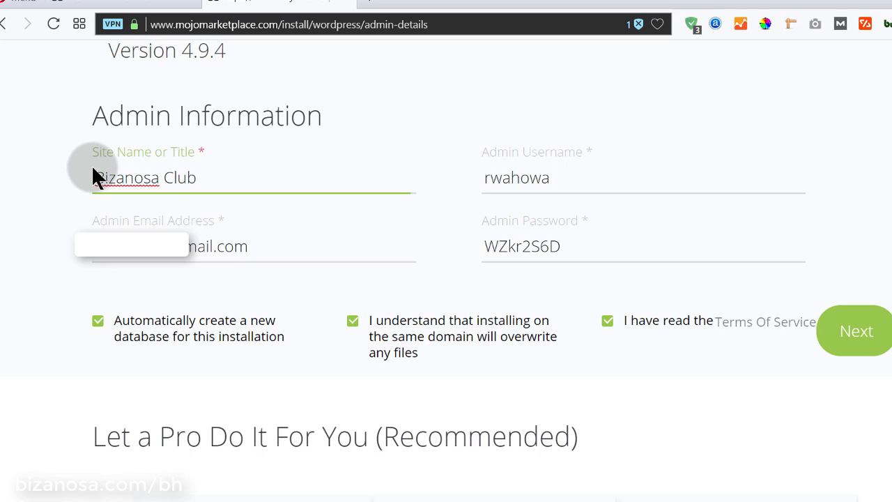
{"action": "triple_click", "coordinate": [233, 187]}
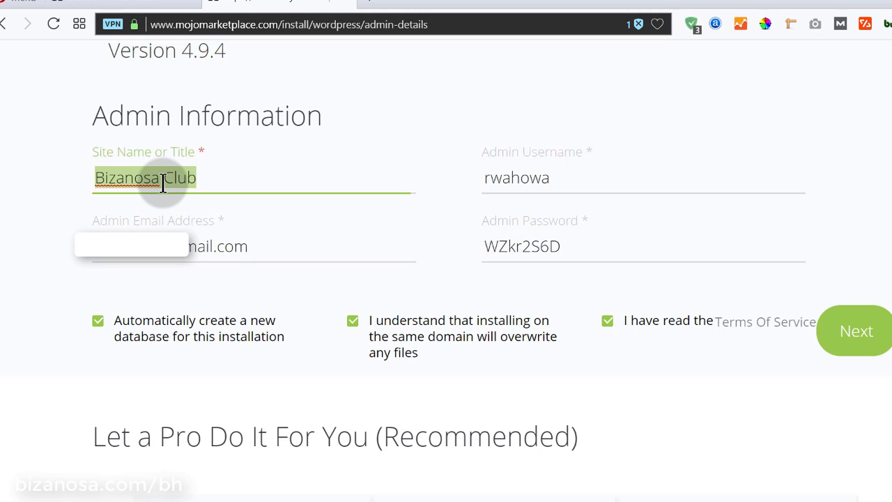
{"action": "triple_click", "coordinate": [586, 246]}
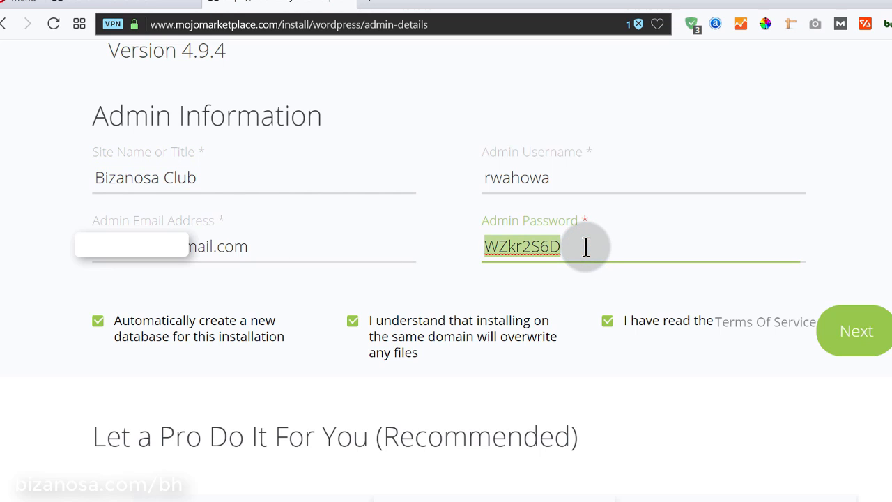
{"action": "type", "text": "password"}
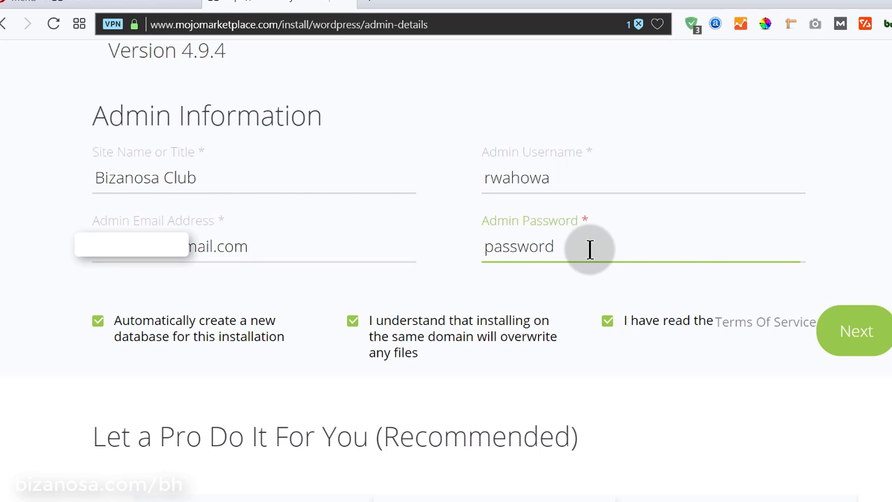
{"action": "left_click", "coordinate": [569, 379]}
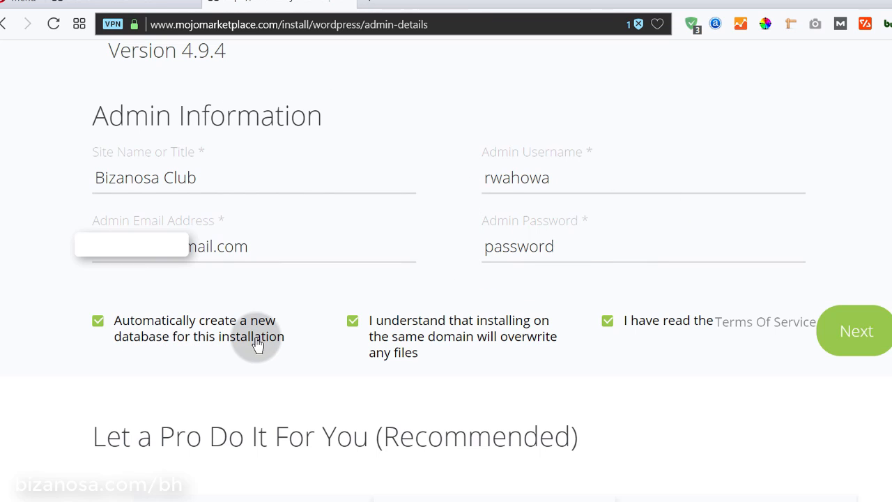
{"action": "left_click", "coordinate": [98, 322]}
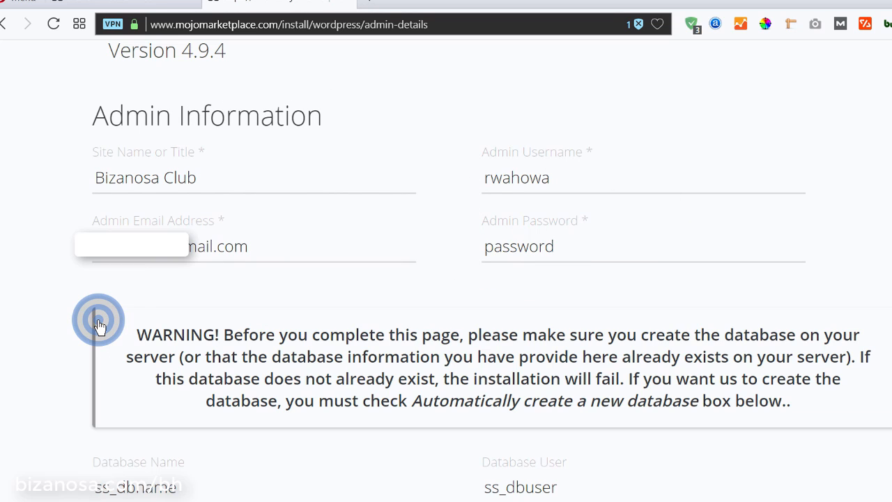
Re-tick 'Automatically create a new database for this installation' so all three boxes are checked
{"action": "scroll", "coordinate": [175, 333], "scroll_direction": "down", "scroll_amount": 3}
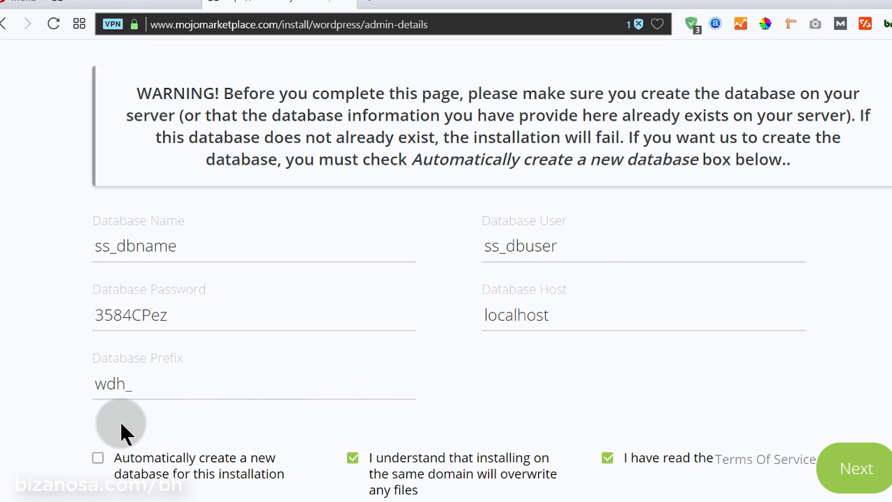
{"action": "left_click", "coordinate": [97, 461]}
{"action": "scroll", "coordinate": [97, 463], "scroll_direction": "down", "scroll_amount": 5}
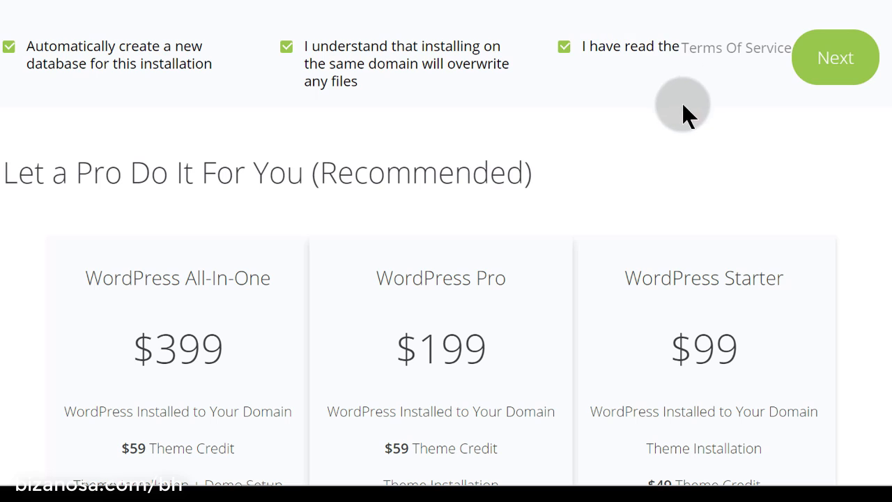
Submit the admin details and wait for the Installation Complete message for bizanosa.club
{"action": "left_click", "coordinate": [833, 67]}
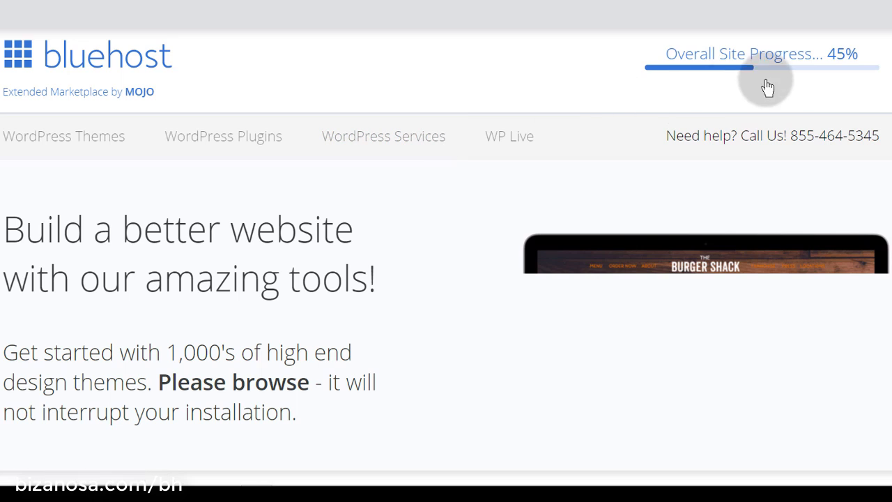
{"action": "mouse_move", "coordinate": [835, 55]}
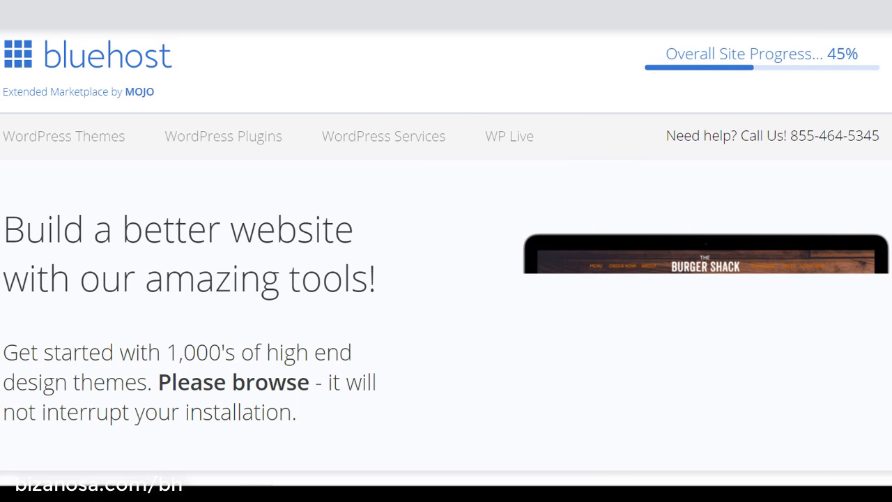
{"action": "scroll", "coordinate": [580, 200], "scroll_direction": "down", "scroll_amount": 10}
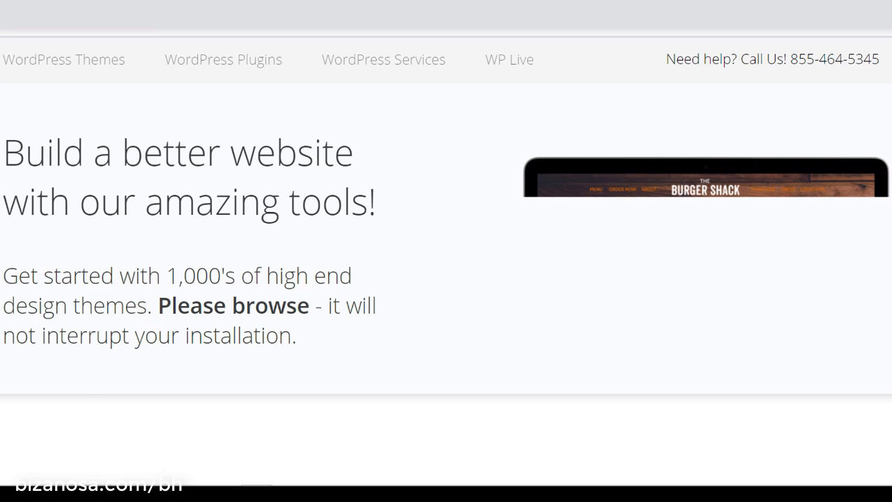
{"action": "scroll", "coordinate": [580, 200], "scroll_direction": "up", "scroll_amount": 10}
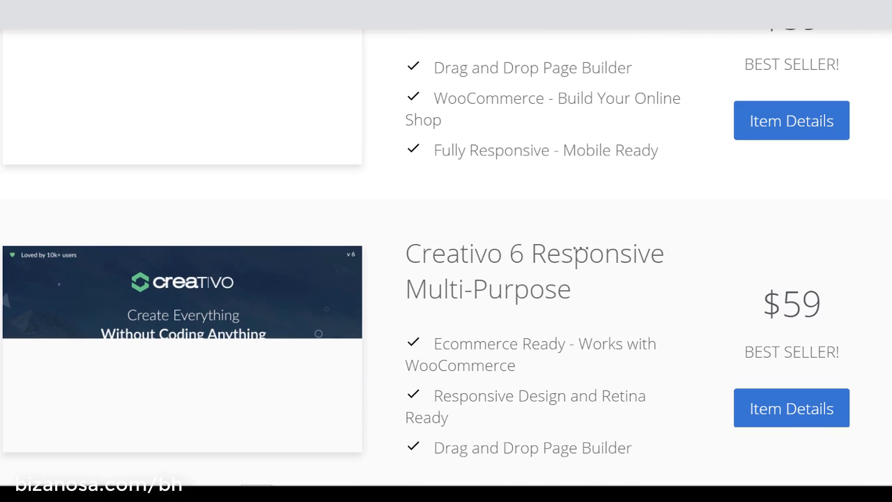
{"action": "scroll", "coordinate": [446, 251], "scroll_direction": "up", "scroll_amount": 10}
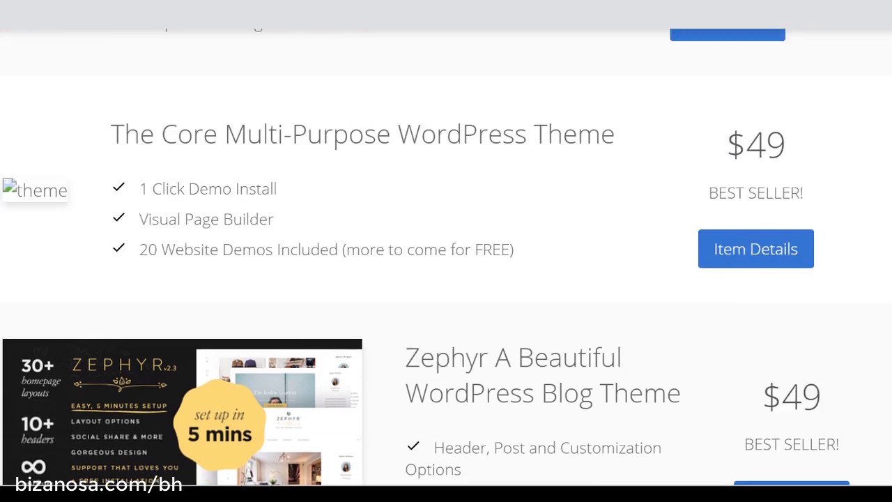
{"action": "scroll", "coordinate": [446, 250], "scroll_direction": "up", "scroll_amount": 2}
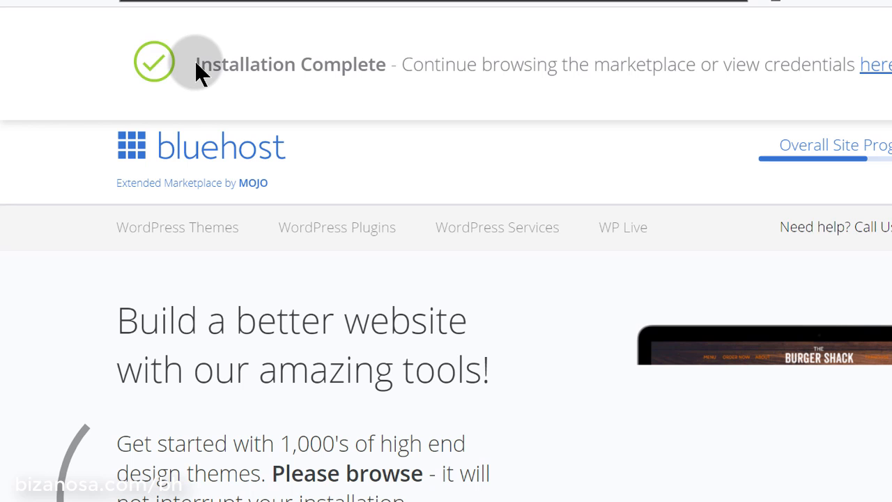
Review the WordPress Installation Complete notice and credentials for bizanosa.club, then open its success page
{"action": "left_click_drag", "start_coordinate": [195, 64], "coordinate": [387, 68]}
{"action": "left_click", "coordinate": [447, 109]}
{"action": "left_click", "coordinate": [875, 66]}
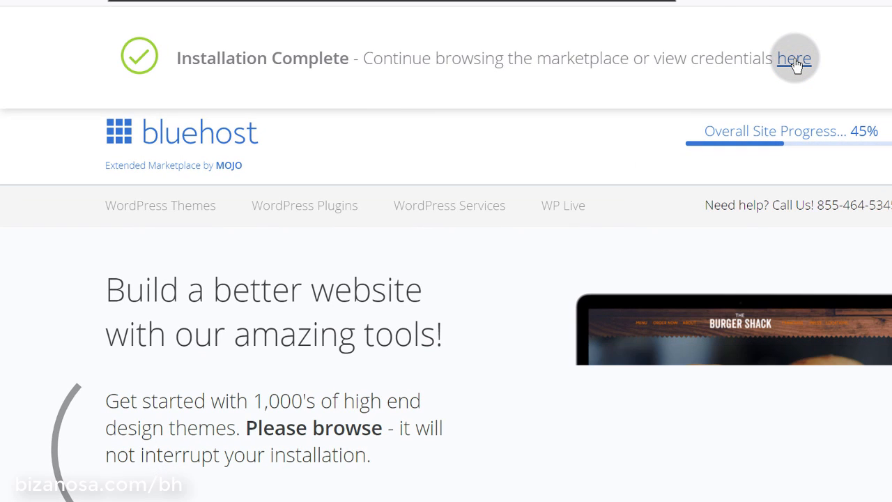
{"action": "left_click", "coordinate": [794, 62]}
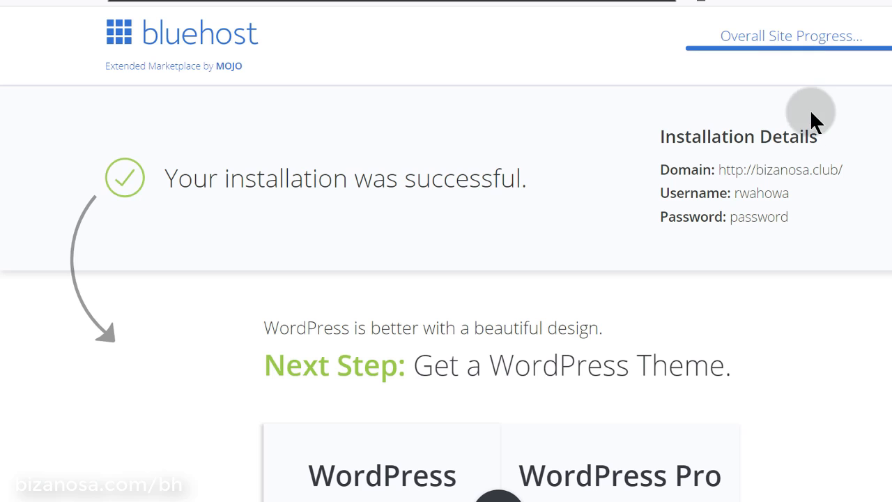
{"action": "scroll", "coordinate": [516, 207], "scroll_direction": "down", "scroll_amount": 3}
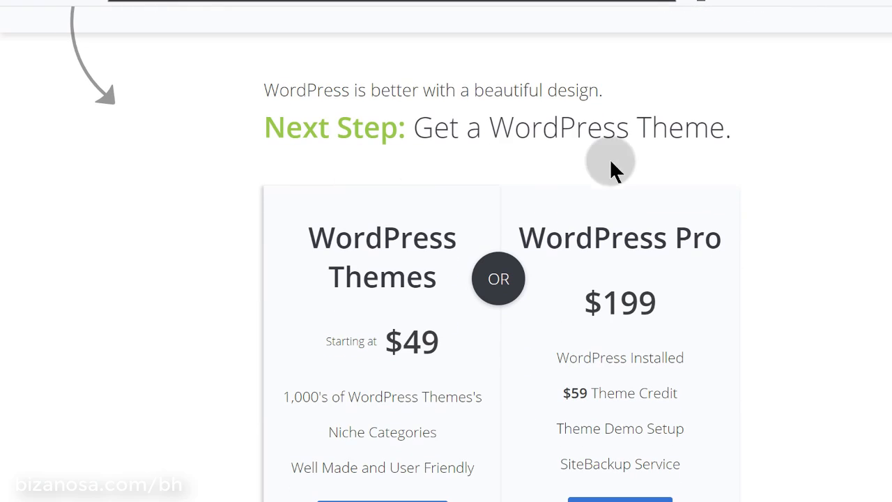
{"action": "scroll", "coordinate": [427, 165], "scroll_direction": "up", "scroll_amount": 3}
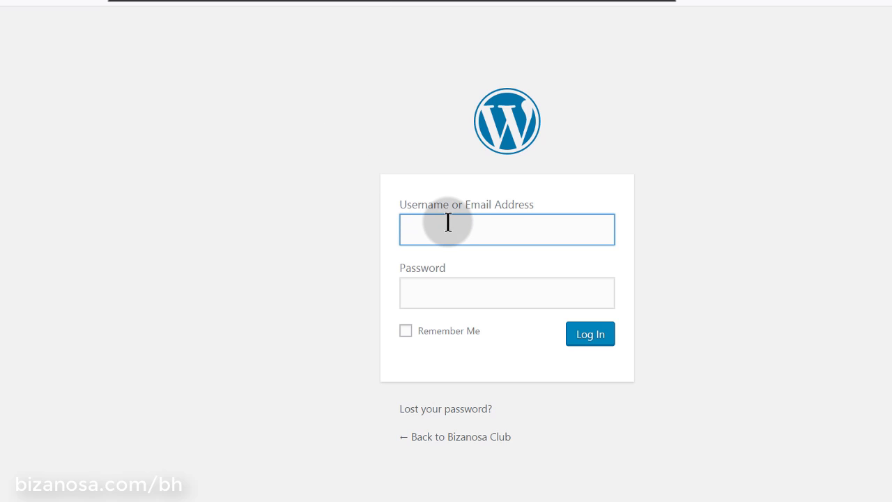
{"action": "left_click", "coordinate": [448, 223]}
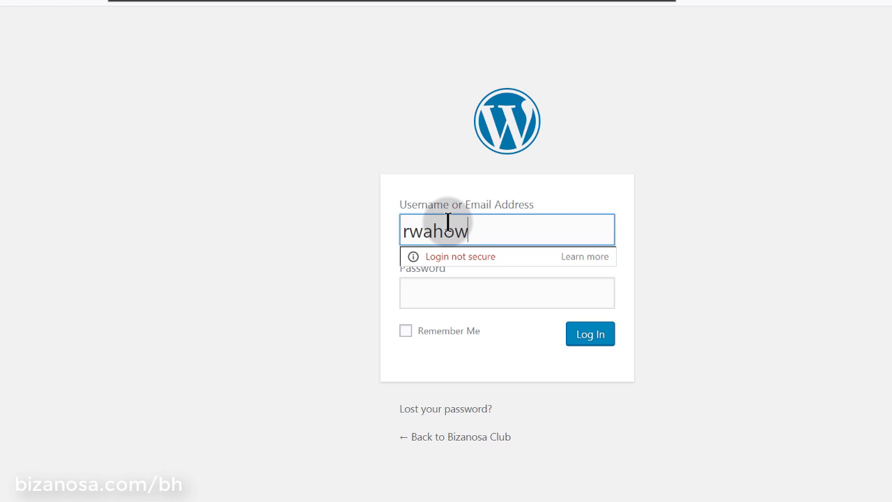
Enter the admin password, dismiss the insecure-login warning, and log in to the WordPress admin
{"action": "left_click", "coordinate": [448, 285]}
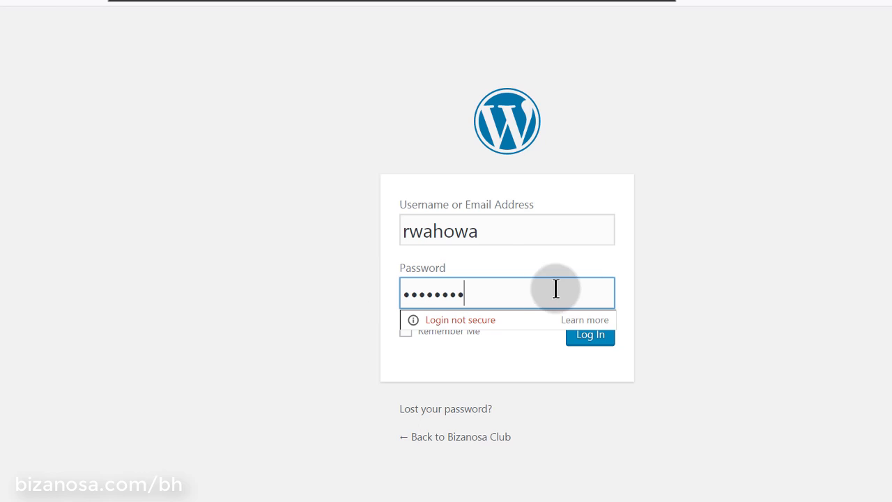
{"action": "left_click", "coordinate": [667, 307]}
{"action": "left_click", "coordinate": [593, 340]}
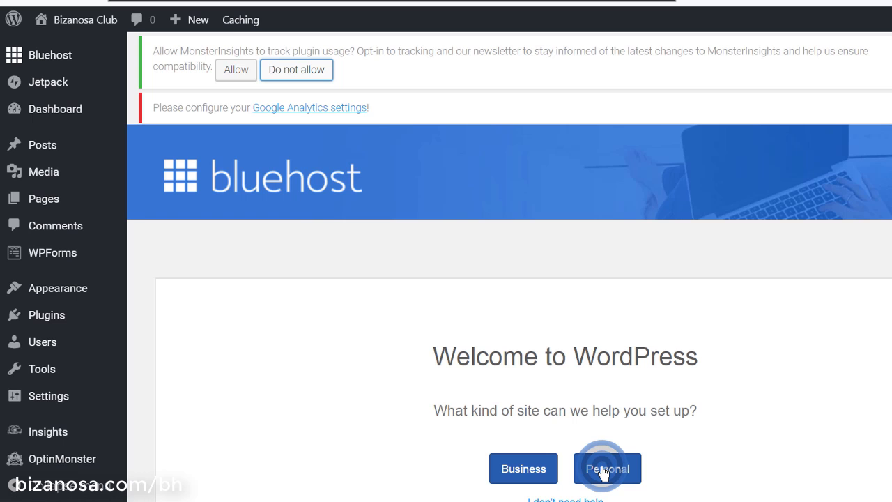
{"action": "left_click", "coordinate": [604, 466]}
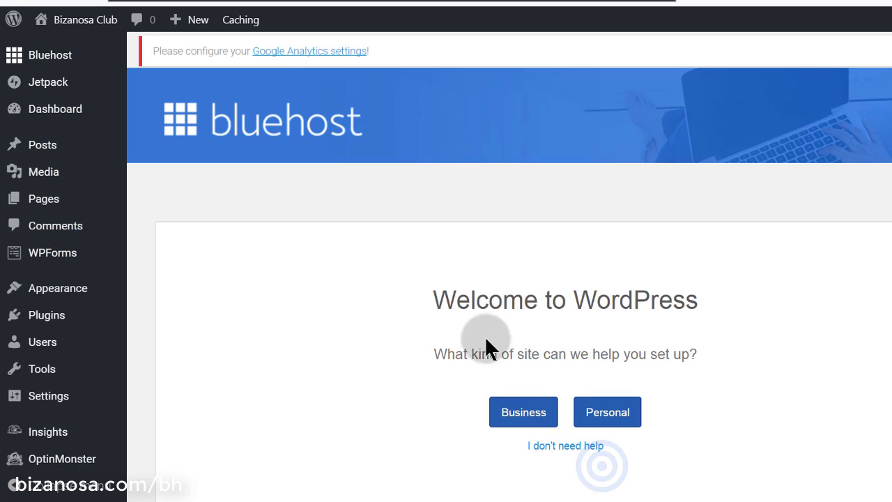
Choose a Personal site, keep the title, and decline blog posts and a starter Contact Us page
{"action": "scroll", "coordinate": [712, 341], "scroll_direction": "down", "scroll_amount": 1}
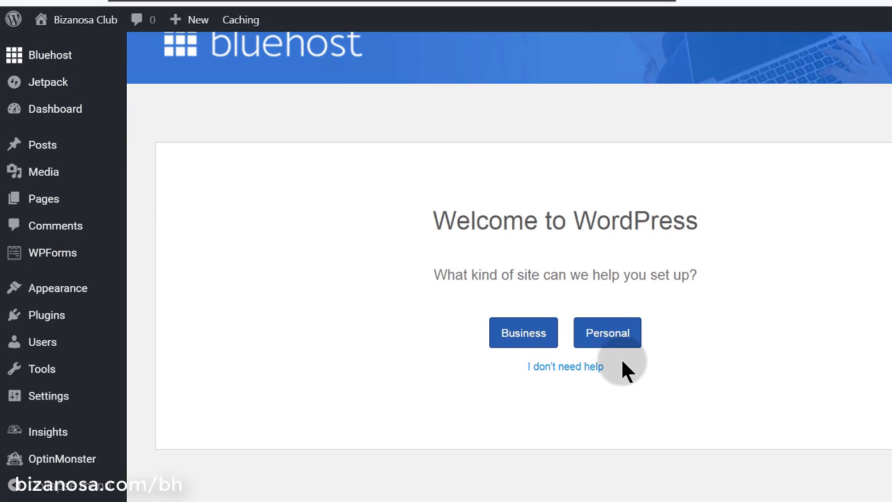
{"action": "left_click", "coordinate": [613, 342]}
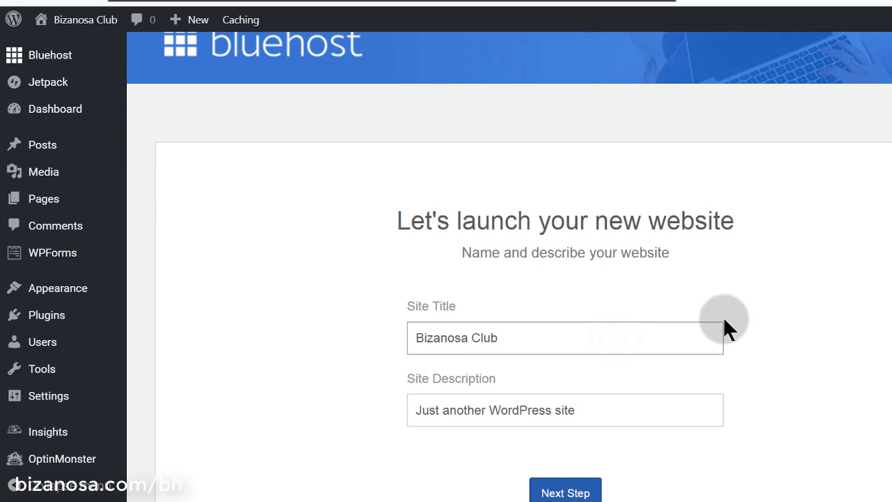
{"action": "scroll", "coordinate": [780, 327], "scroll_direction": "down", "scroll_amount": 2}
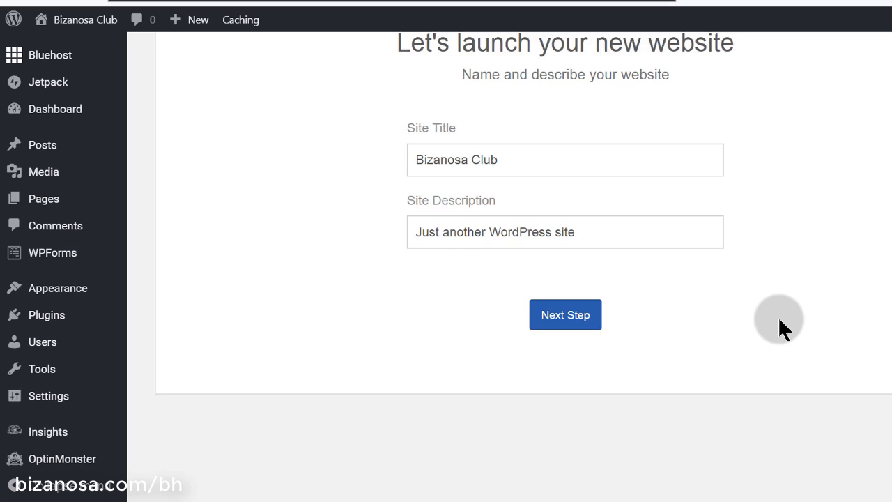
{"action": "left_click", "coordinate": [570, 298]}
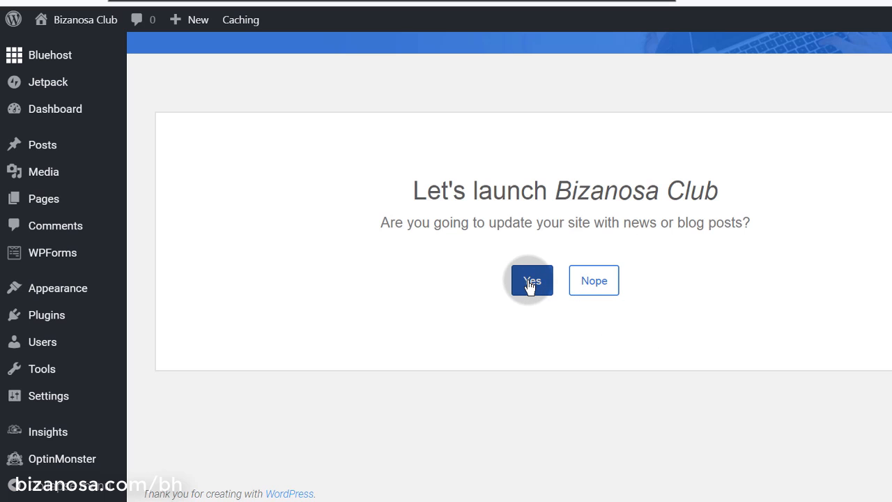
{"action": "left_click", "coordinate": [593, 283]}
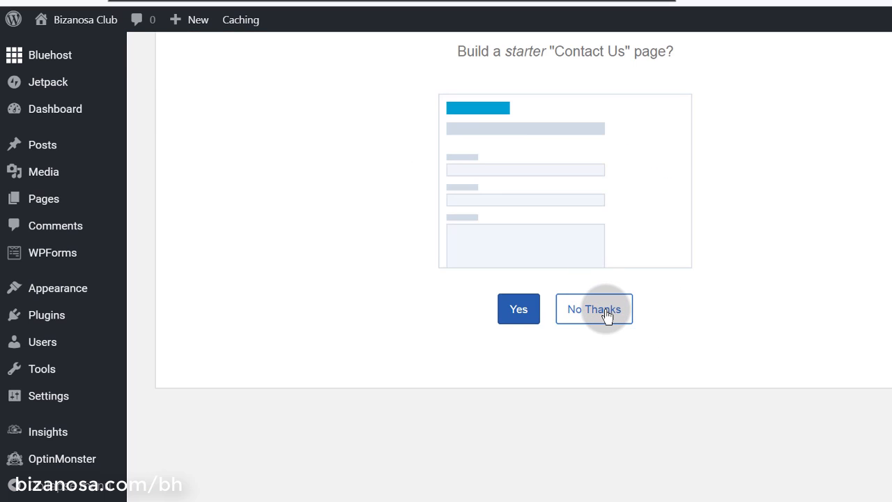
{"action": "left_click", "coordinate": [607, 315]}
{"action": "scroll", "coordinate": [537, 203], "scroll_direction": "up", "scroll_amount": 3}
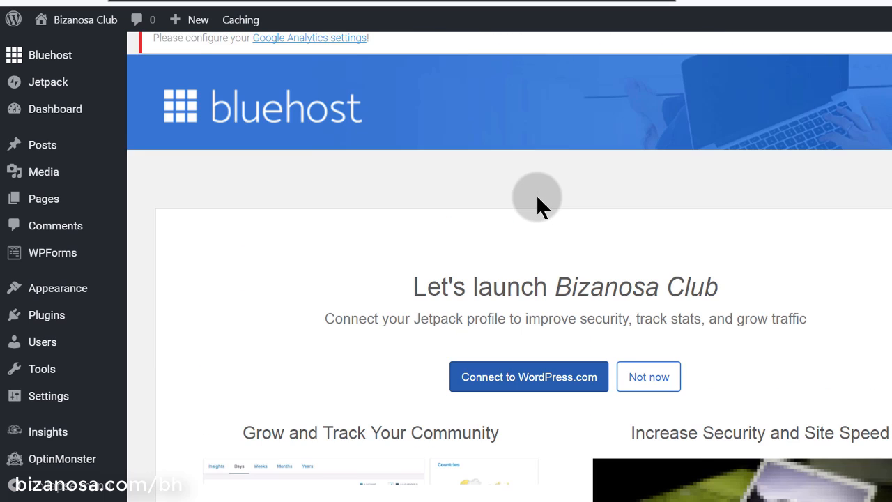
Go to Plugins > Installed Plugins and scroll through the installed plugin list
{"action": "scroll", "coordinate": [579, 223], "scroll_direction": "down", "scroll_amount": 4}
{"action": "scroll", "coordinate": [558, 230], "scroll_direction": "up", "scroll_amount": 4}
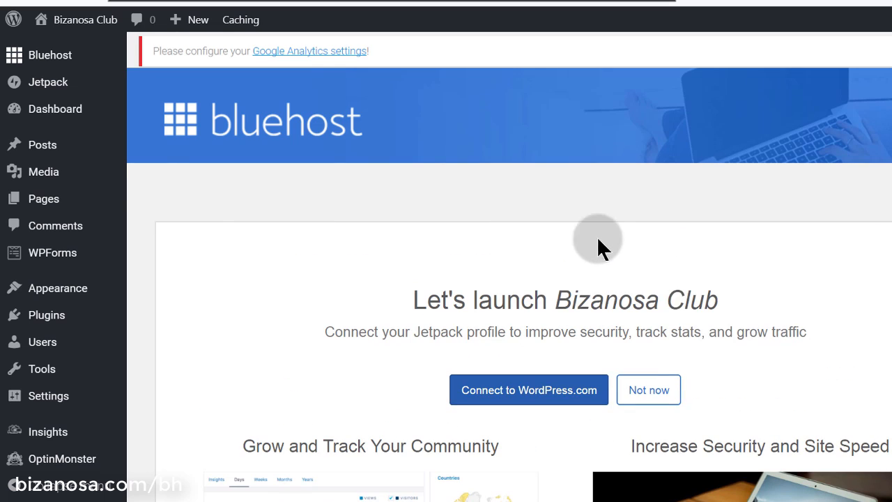
{"action": "mouse_move", "coordinate": [102, 87]}
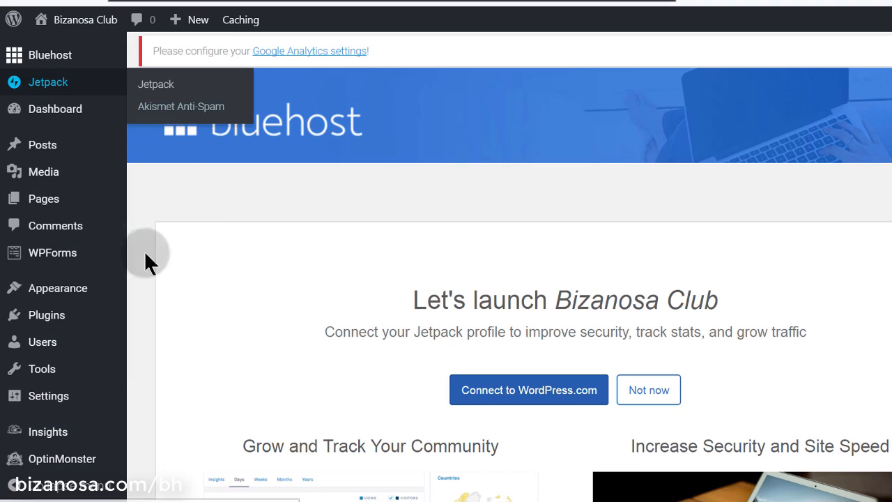
{"action": "mouse_move", "coordinate": [75, 315]}
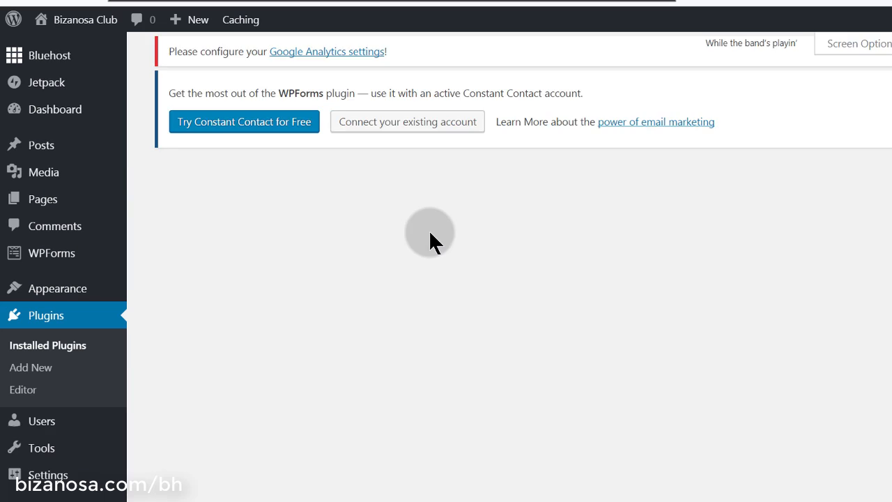
{"action": "scroll", "coordinate": [430, 239], "scroll_direction": "down", "scroll_amount": 5}
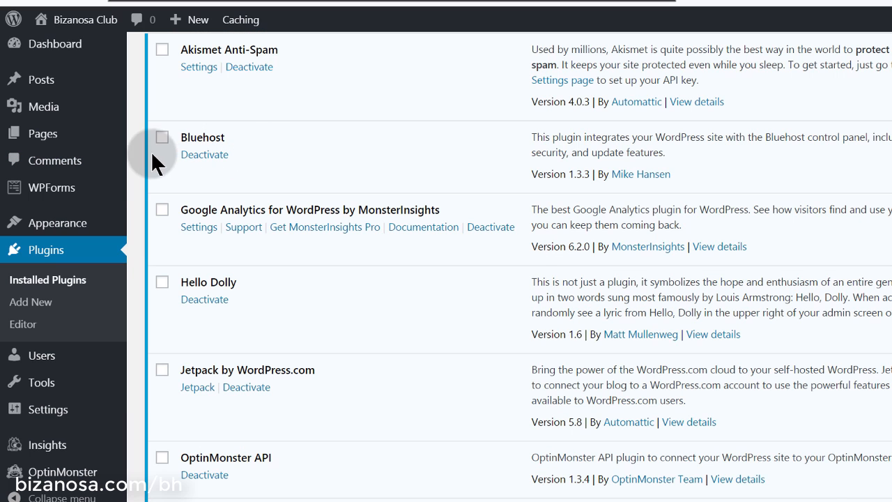
{"action": "scroll", "coordinate": [278, 153], "scroll_direction": "down", "scroll_amount": 2}
{"action": "scroll", "coordinate": [279, 237], "scroll_direction": "down", "scroll_amount": 1}
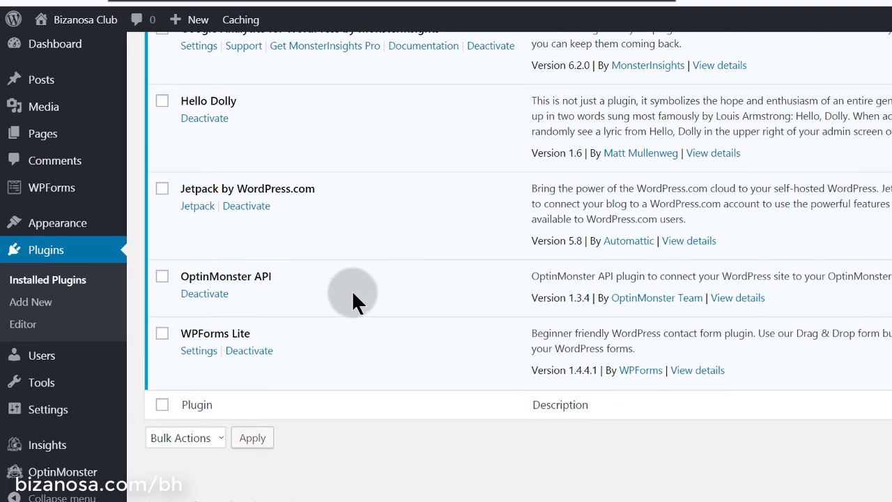
{"action": "scroll", "coordinate": [371, 304], "scroll_direction": "up", "scroll_amount": 9}
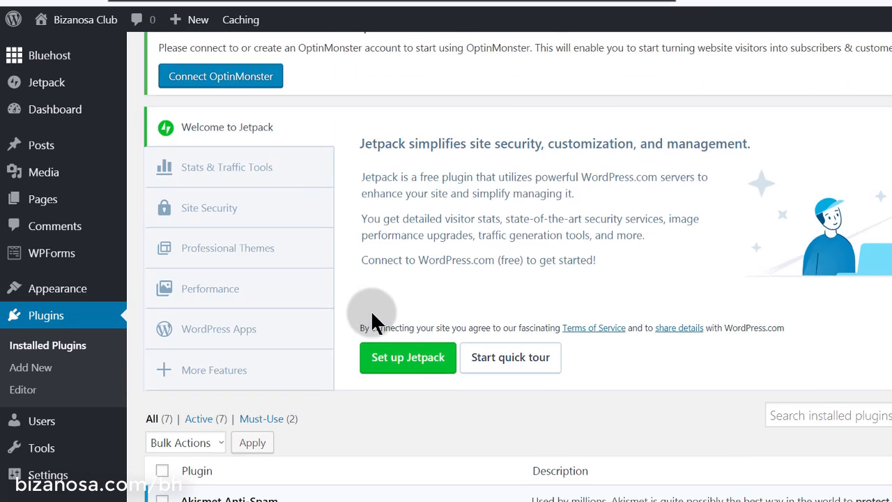
{"action": "scroll", "coordinate": [372, 314], "scroll_direction": "down", "scroll_amount": 10}
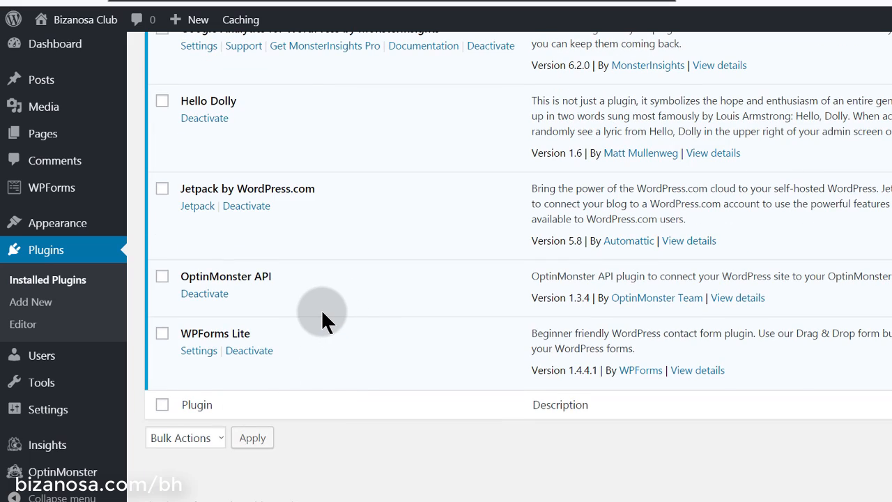
{"action": "scroll", "coordinate": [320, 309], "scroll_direction": "up", "scroll_amount": 4}
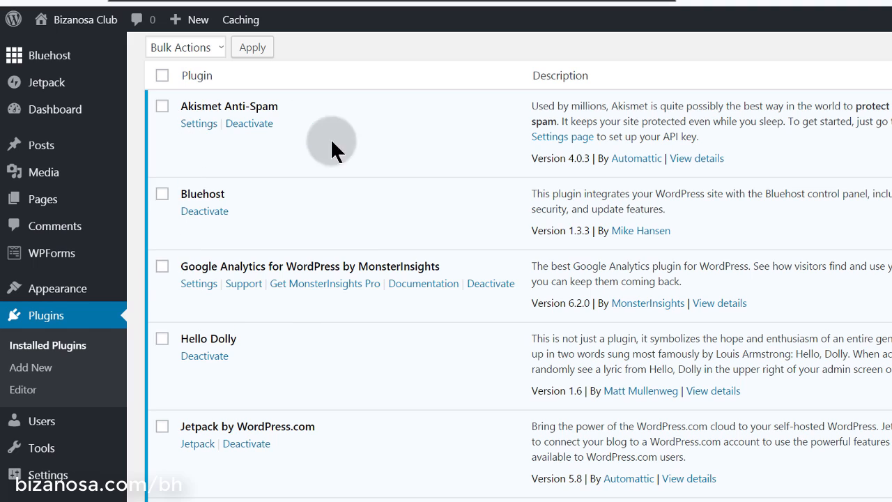
{"action": "scroll", "coordinate": [293, 436], "scroll_direction": "up", "scroll_amount": 8}
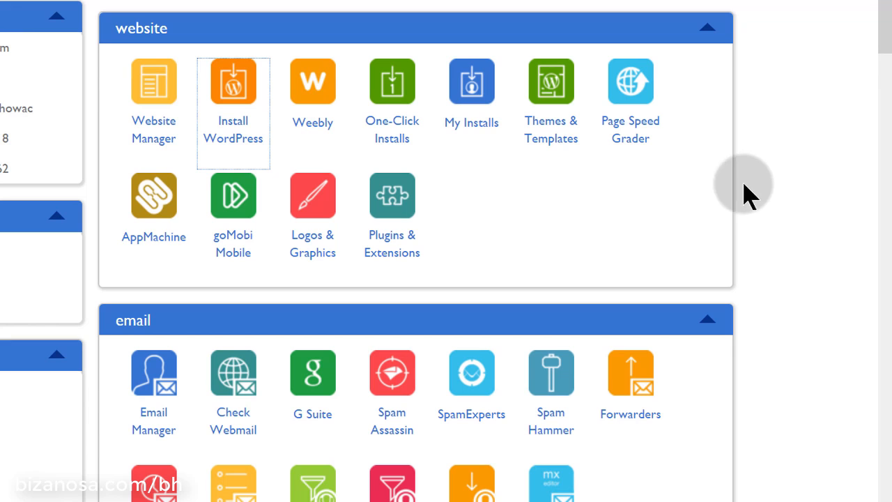
Scroll through the cPanel's website, email, domains, files and statistics sections
{"action": "scroll", "coordinate": [795, 133], "scroll_direction": "up", "scroll_amount": 4}
{"action": "scroll", "coordinate": [795, 133], "scroll_direction": "down", "scroll_amount": 10}
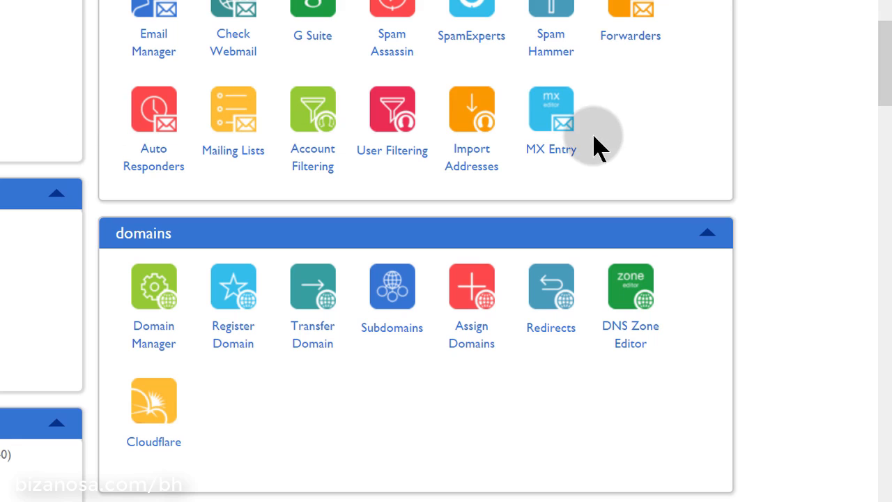
{"action": "scroll", "coordinate": [780, 60], "scroll_direction": "down", "scroll_amount": 10}
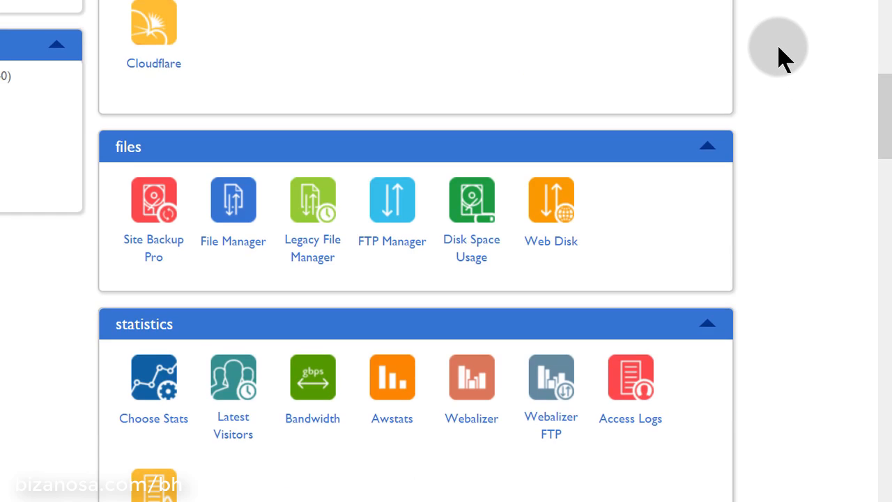
{"action": "scroll", "coordinate": [780, 56], "scroll_direction": "up", "scroll_amount": 10}
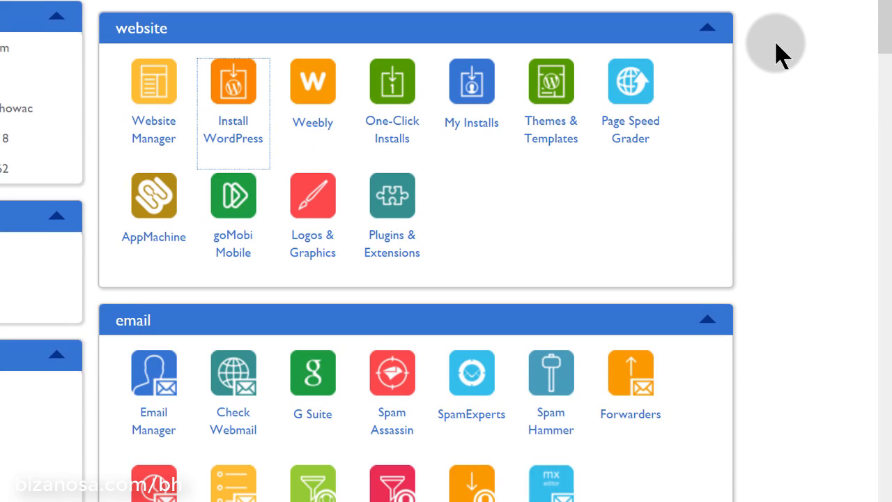
{"action": "scroll", "coordinate": [781, 56], "scroll_direction": "down", "scroll_amount": 8}
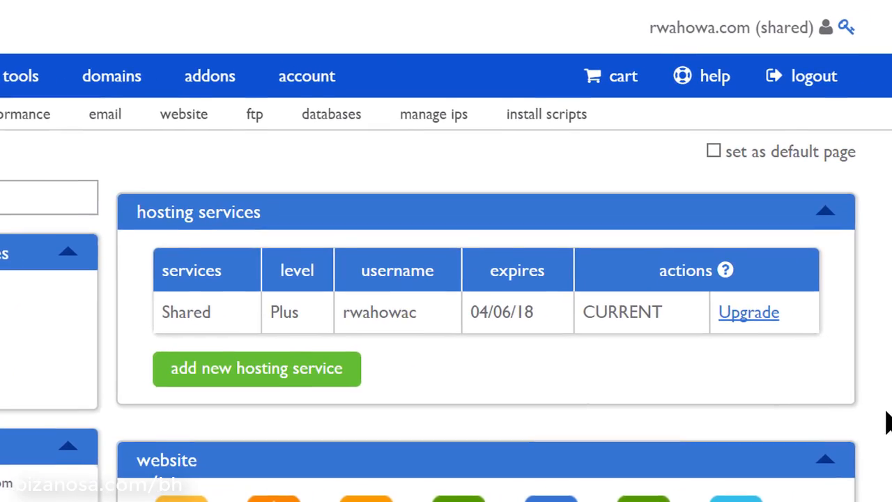
{"action": "scroll", "coordinate": [822, 423], "scroll_direction": "down", "scroll_amount": 6}
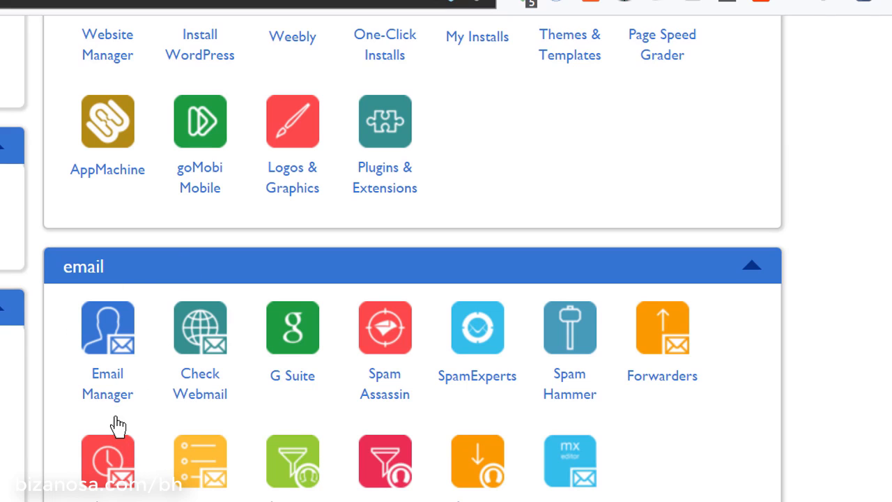
{"action": "right_click", "coordinate": [126, 387]}
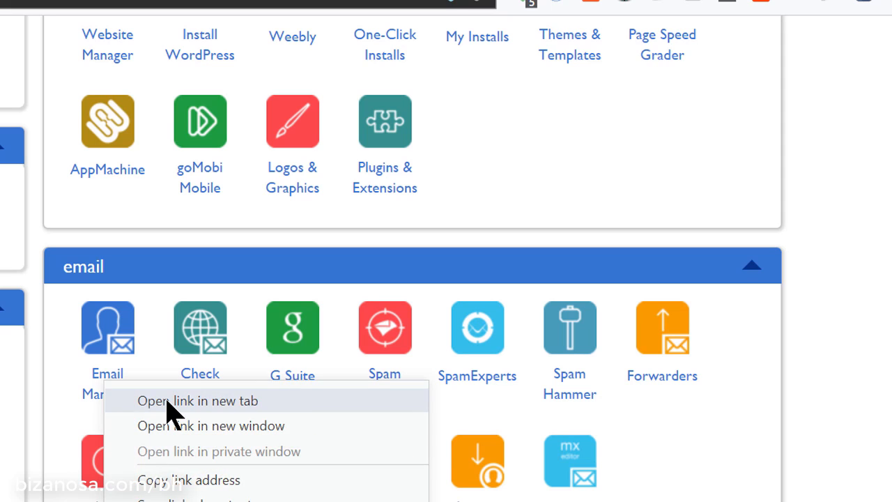
{"action": "left_click", "coordinate": [168, 400]}
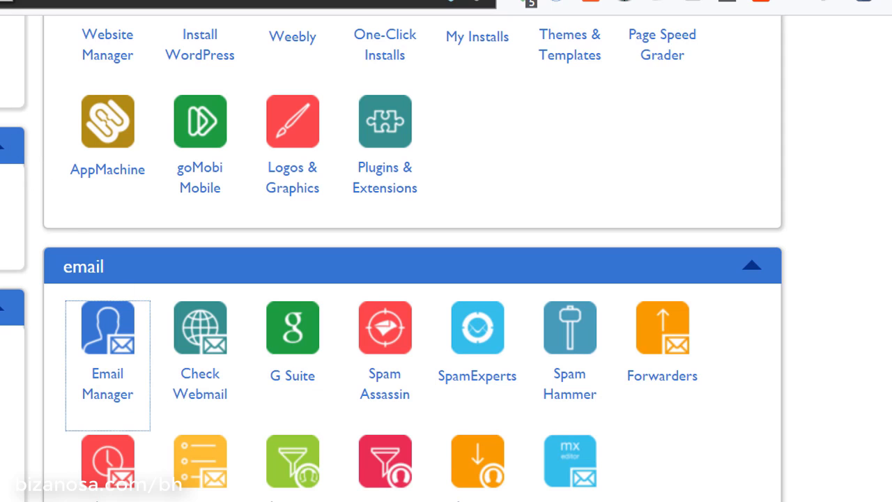
{"action": "key", "text": "ctrl+Tab"}
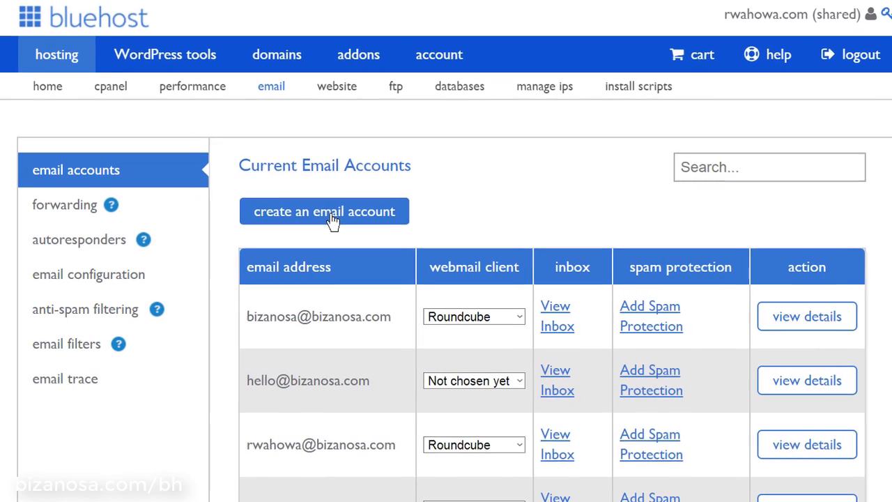
Open the new email account form, enter the username info, and select the bizanosa.club domain
{"action": "left_click", "coordinate": [358, 211]}
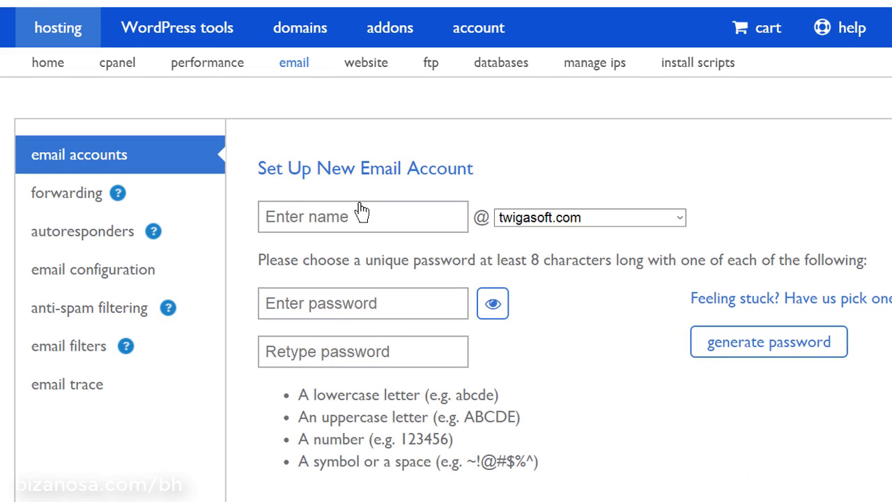
{"action": "left_click", "coordinate": [367, 215]}
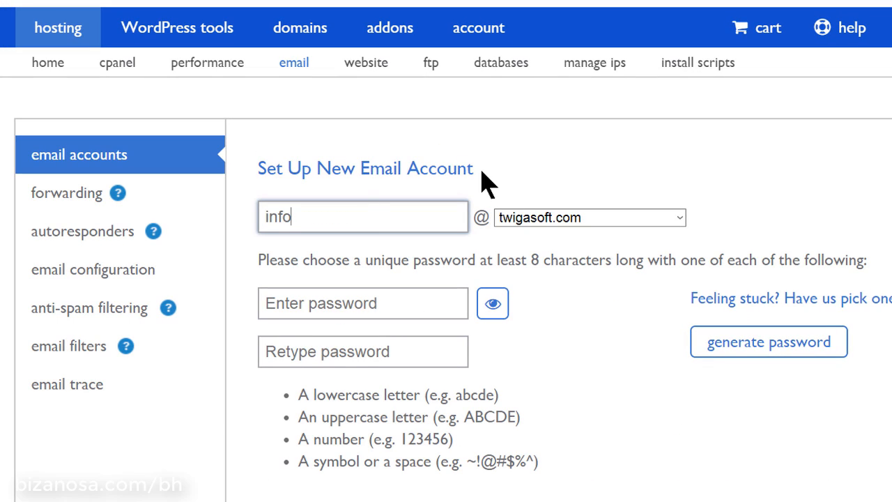
{"action": "left_click", "coordinate": [599, 218]}
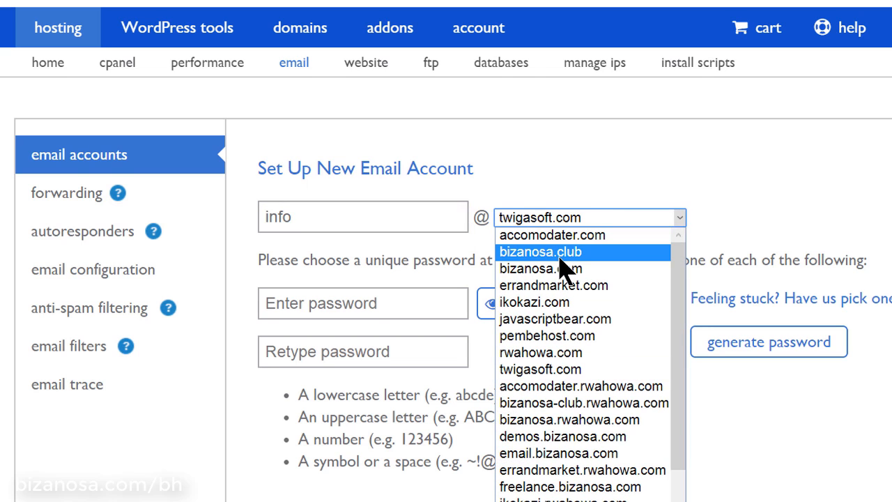
{"action": "left_click", "coordinate": [553, 257]}
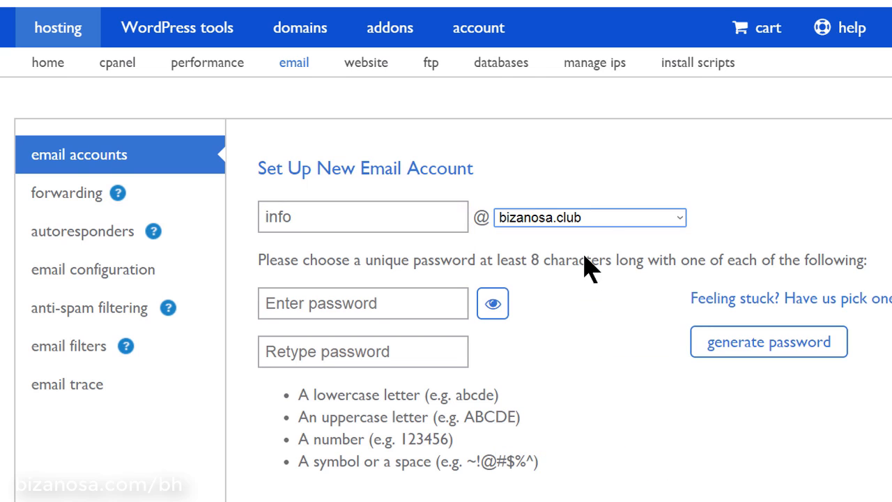
{"action": "left_click", "coordinate": [594, 221]}
{"action": "scroll", "coordinate": [601, 484], "scroll_direction": "down", "scroll_amount": 3}
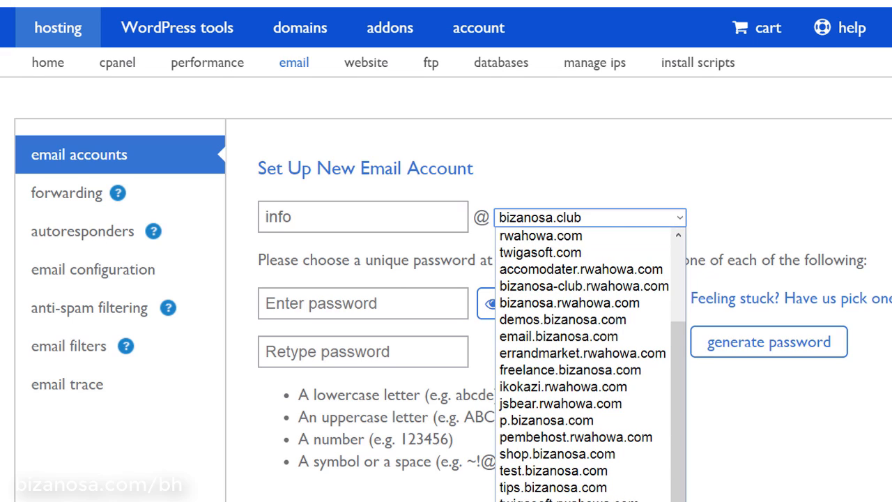
{"action": "left_click", "coordinate": [742, 228]}
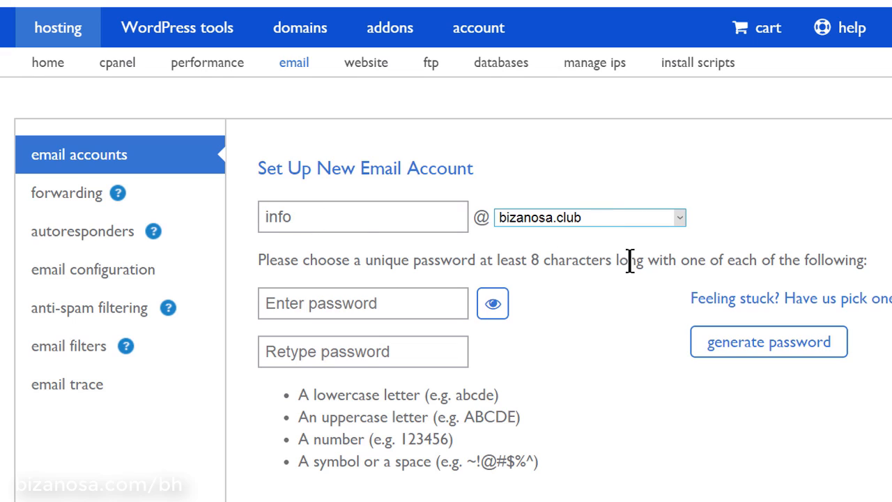
{"action": "left_click", "coordinate": [368, 305]}
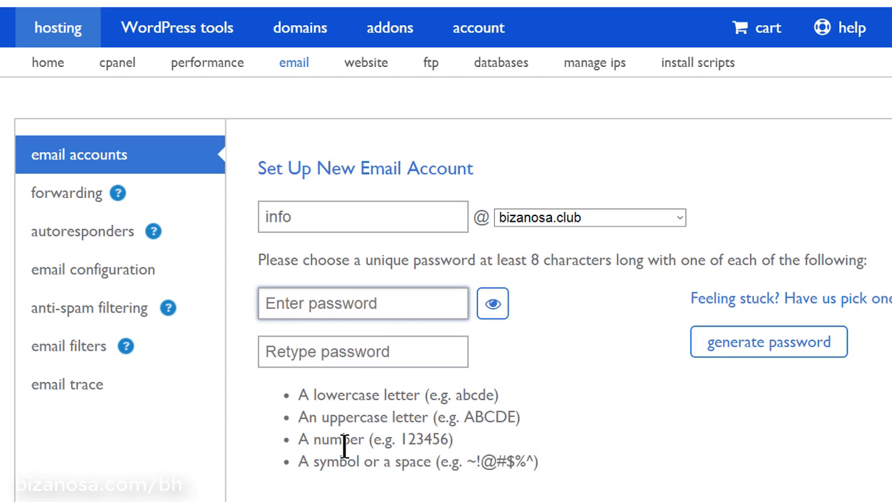
Enter and confirm the account password, and make Roundcube the default webmail client
{"action": "type", "text": "a"}
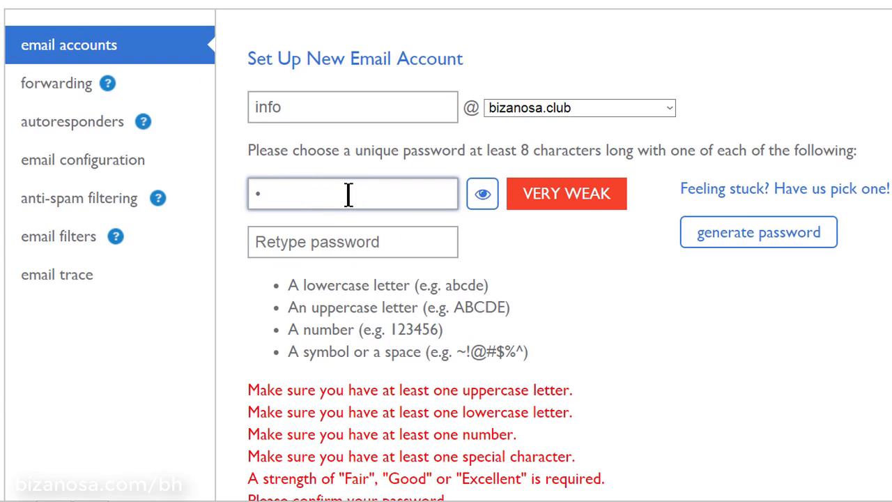
{"action": "type", "text": "••••••••••"}
{"action": "left_click", "coordinate": [388, 237]}
{"action": "type", "text": "•••••••••••"}
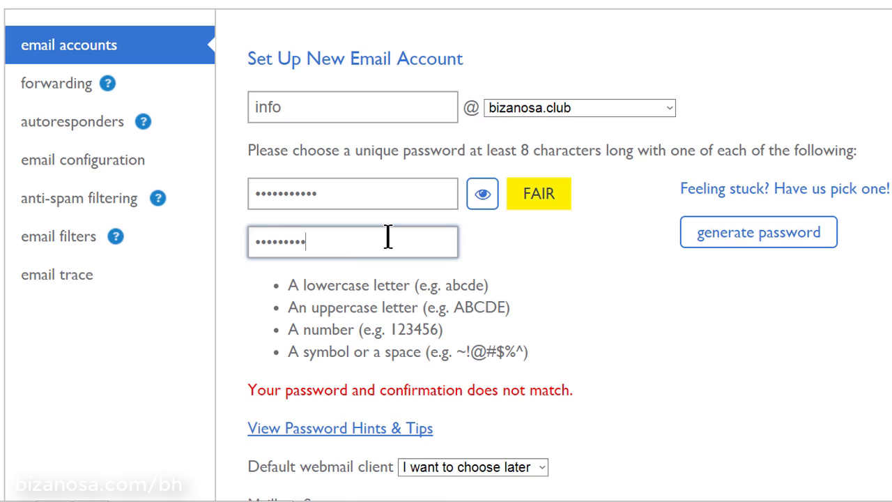
{"action": "scroll", "coordinate": [390, 240], "scroll_direction": "down", "scroll_amount": 5}
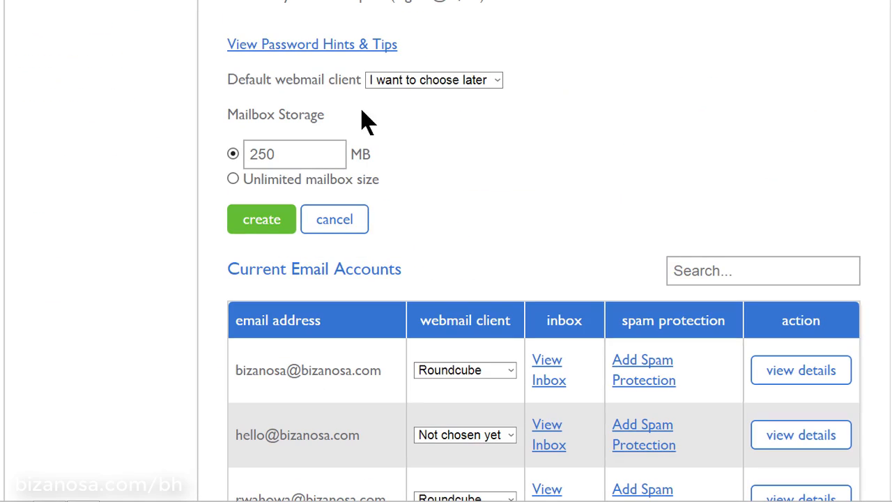
{"action": "left_click", "coordinate": [466, 89]}
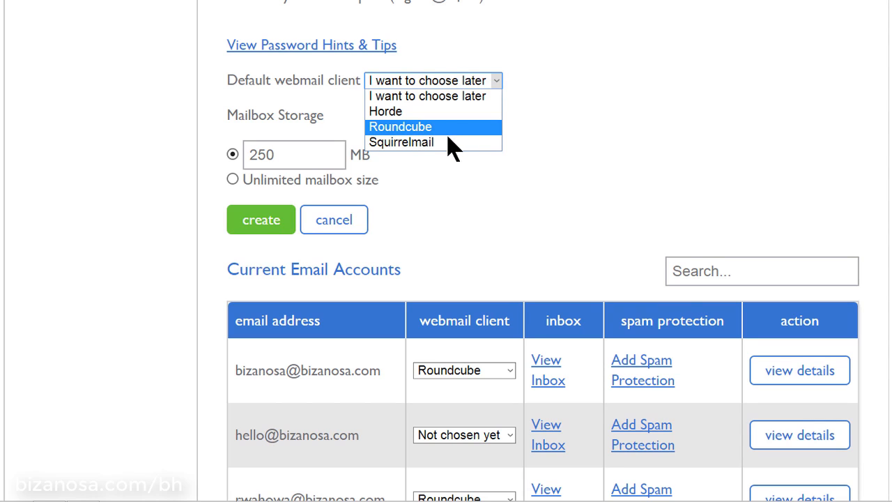
{"action": "left_click", "coordinate": [429, 128]}
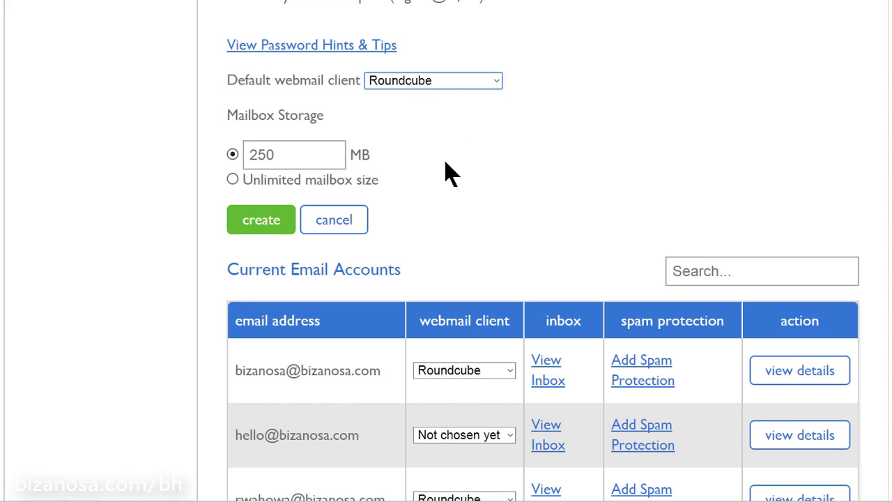
Set mailbox storage to 100 MB and create the info account
{"action": "left_click", "coordinate": [291, 154]}
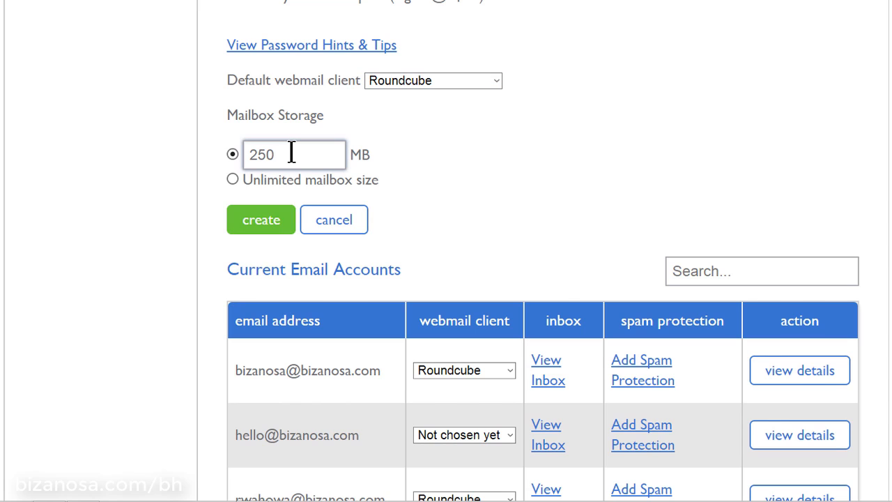
{"action": "left_click_drag", "start_coordinate": [292, 153], "coordinate": [240, 155]}
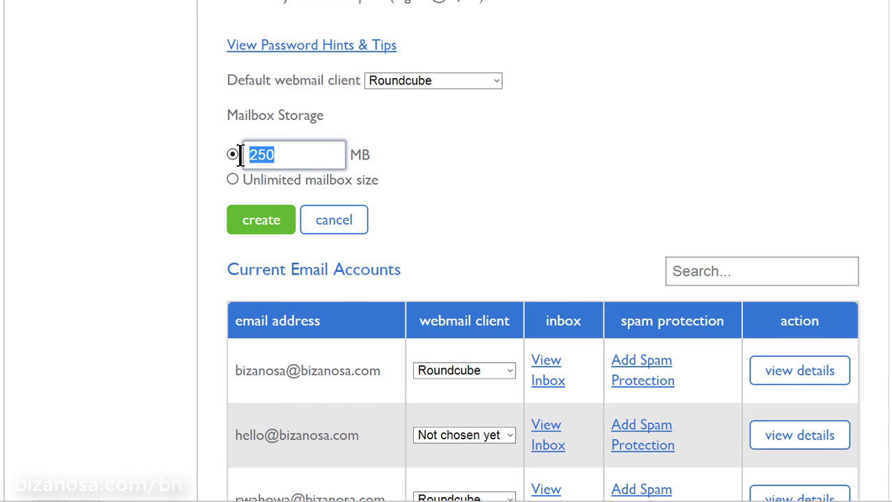
{"action": "type", "text": "100"}
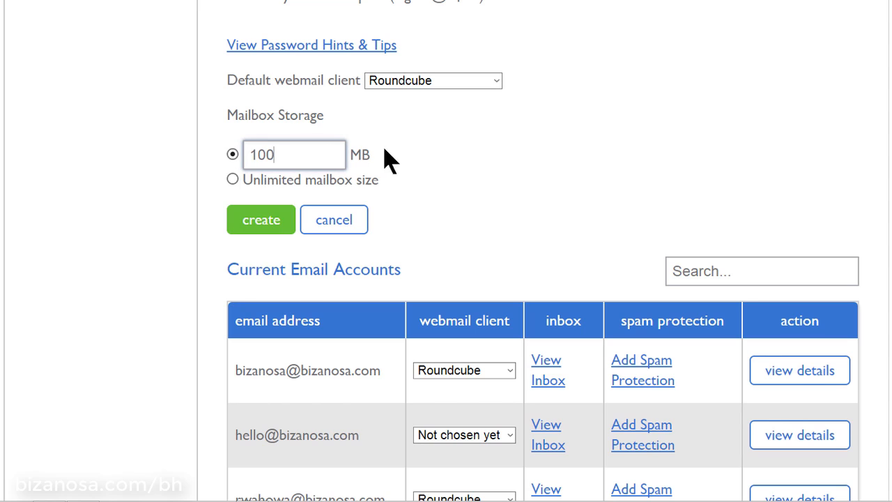
{"action": "left_click", "coordinate": [439, 209]}
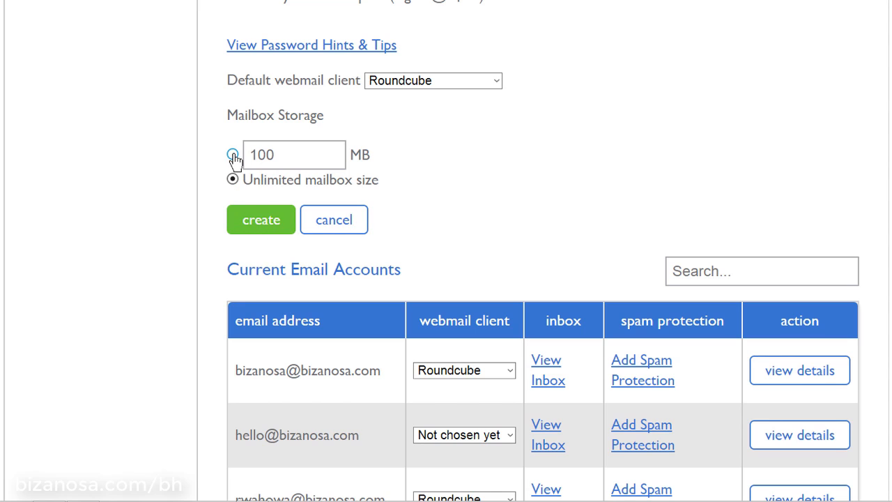
{"action": "left_click", "coordinate": [233, 155]}
{"action": "scroll", "coordinate": [463, 177], "scroll_direction": "down", "scroll_amount": 2}
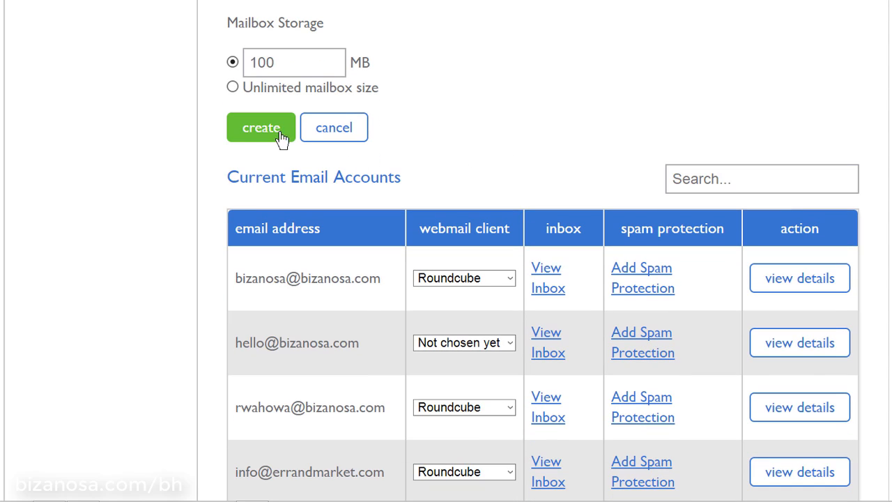
{"action": "left_click", "coordinate": [257, 129]}
Confirm the new info account is listed, then load bizanosa.club in another browser tab
{"action": "scroll", "coordinate": [538, 128], "scroll_direction": "up", "scroll_amount": 5}
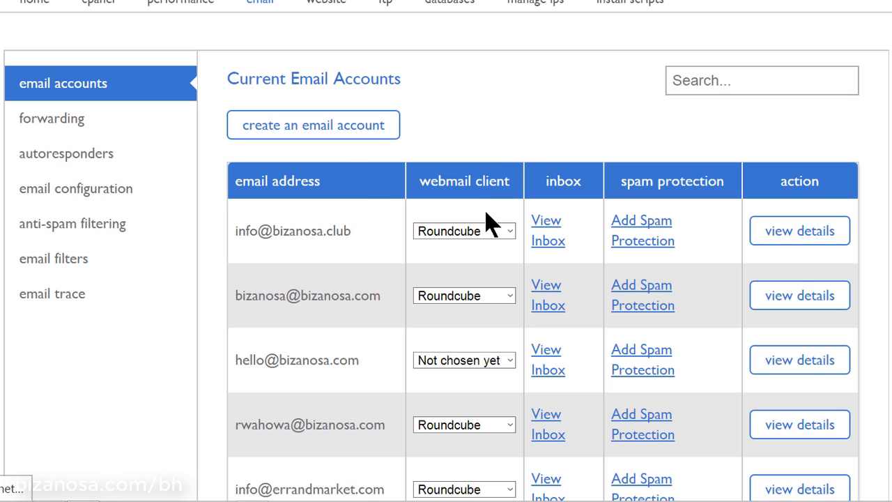
{"action": "right_click", "coordinate": [547, 232]}
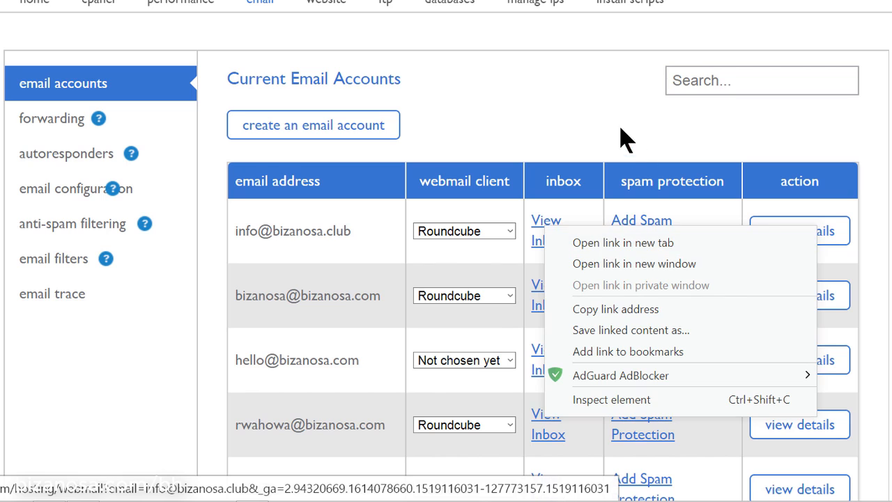
{"action": "left_click", "coordinate": [582, 112]}
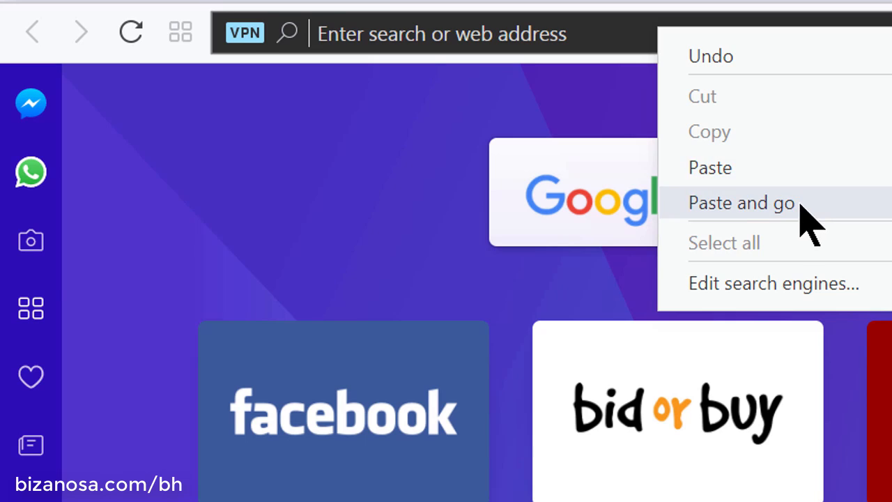
{"action": "left_click", "coordinate": [801, 203]}
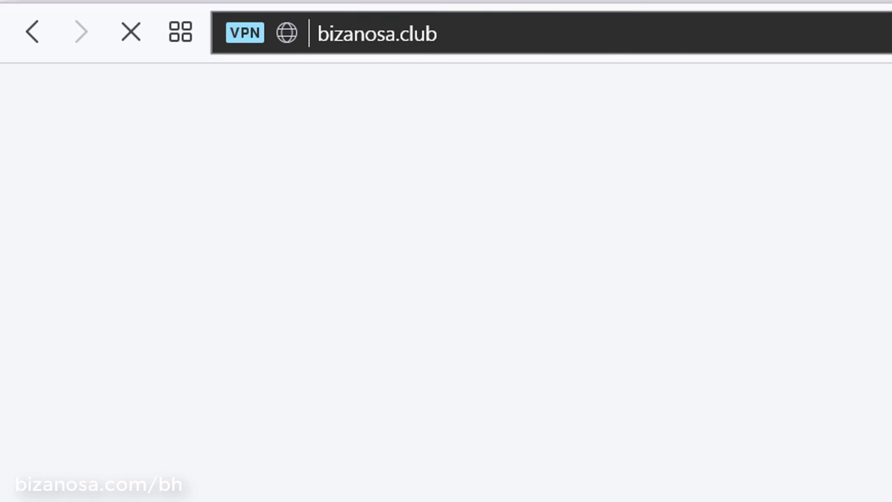
Load bizanosa.club/webmail in a new tab, then switch to the Bluehost login page tab
{"action": "key", "text": "ctrl+t"}
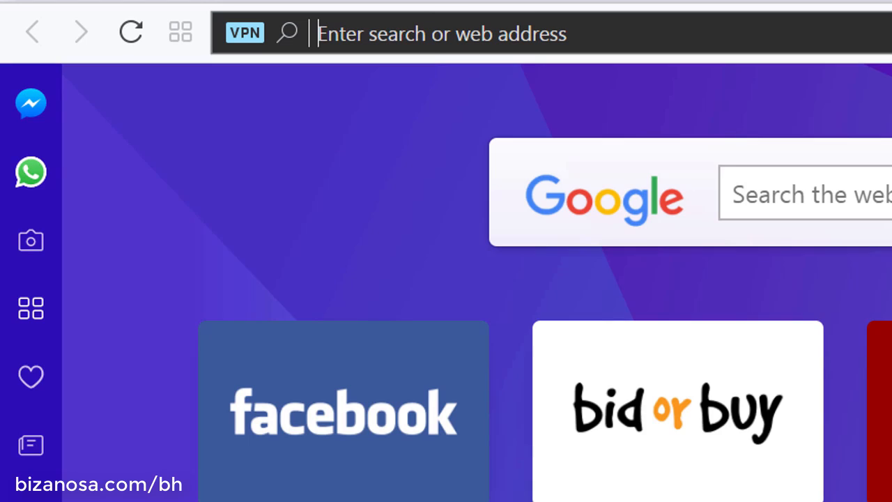
{"action": "type", "text": "bizanosa.club"}
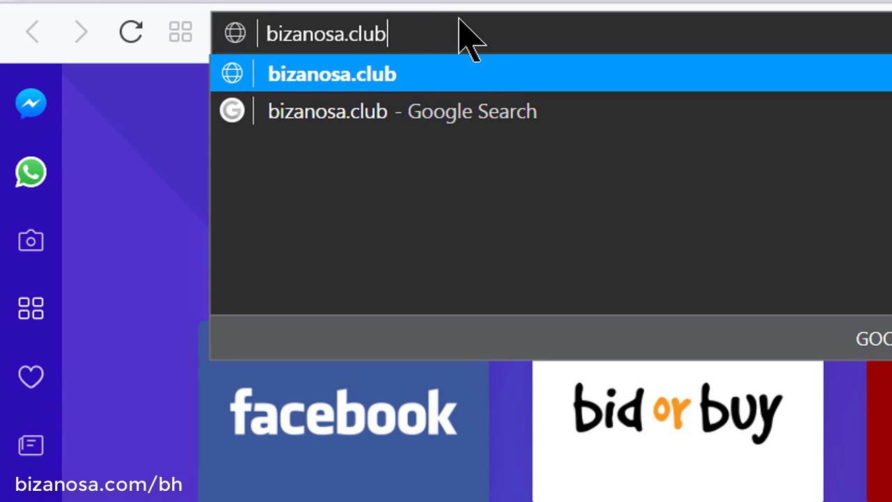
{"action": "type", "text": "/web"}
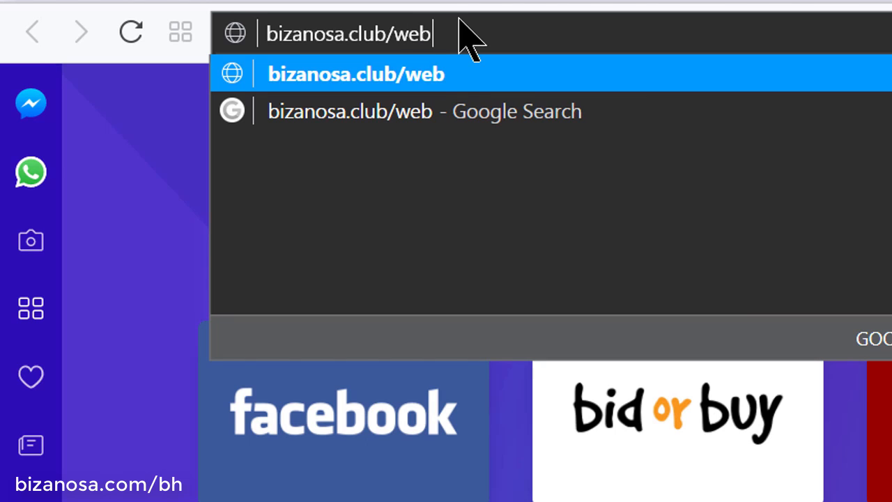
{"action": "type", "text": "mail"}
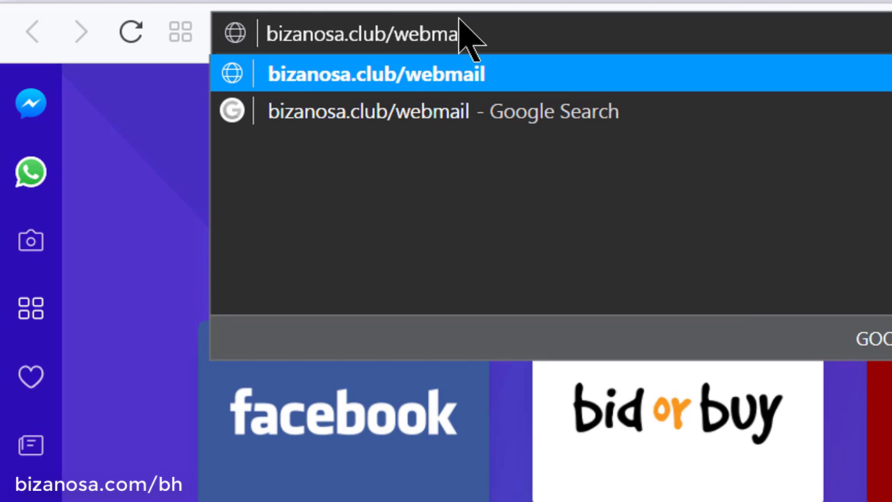
{"action": "key", "text": "Return"}
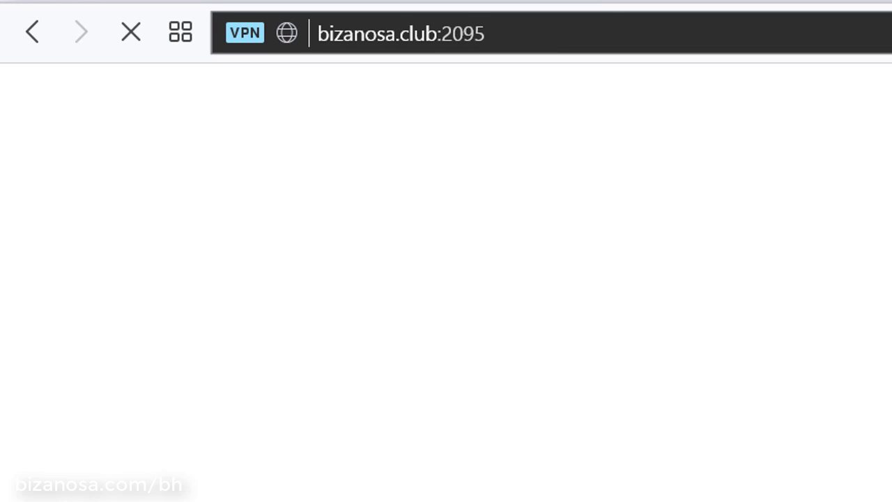
{"action": "left_click", "coordinate": [582, 1]}
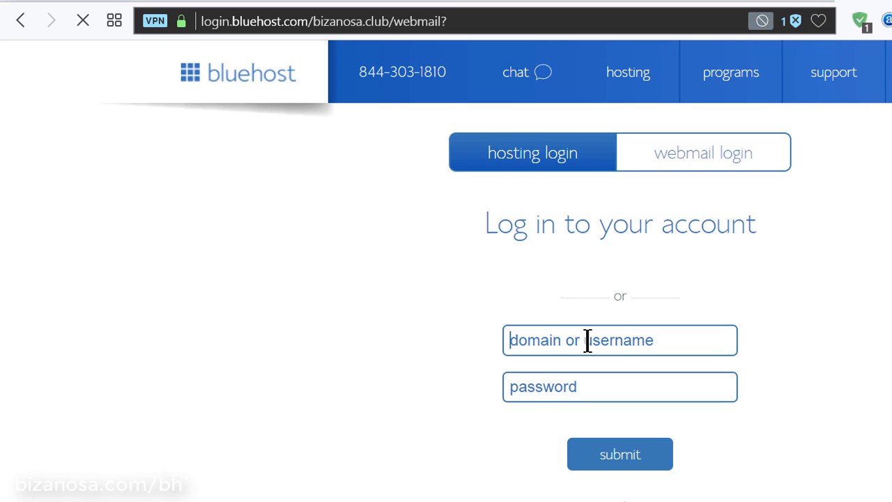
Fill in the info account's full email address and its password on the login form
{"action": "left_click", "coordinate": [588, 340]}
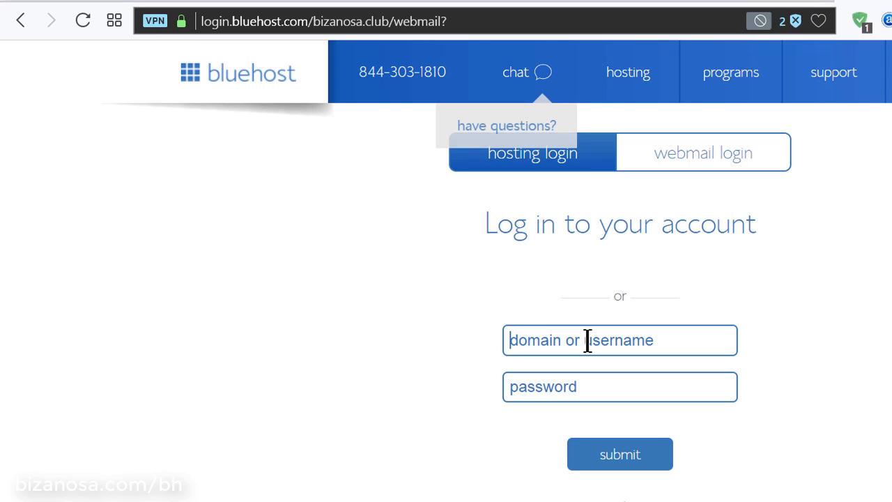
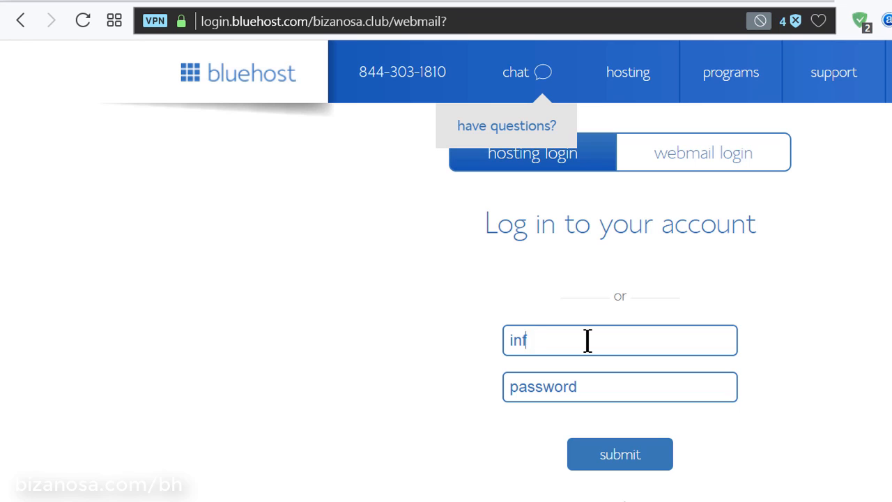
{"action": "right_click", "coordinate": [592, 340]}
{"action": "left_click", "coordinate": [645, 442]}
{"action": "left_click", "coordinate": [593, 392]}
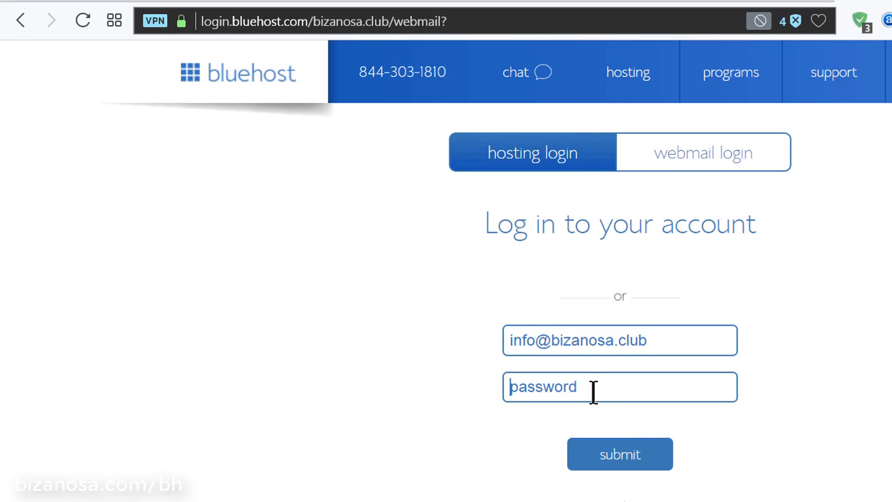
{"action": "type", "text": "*"}
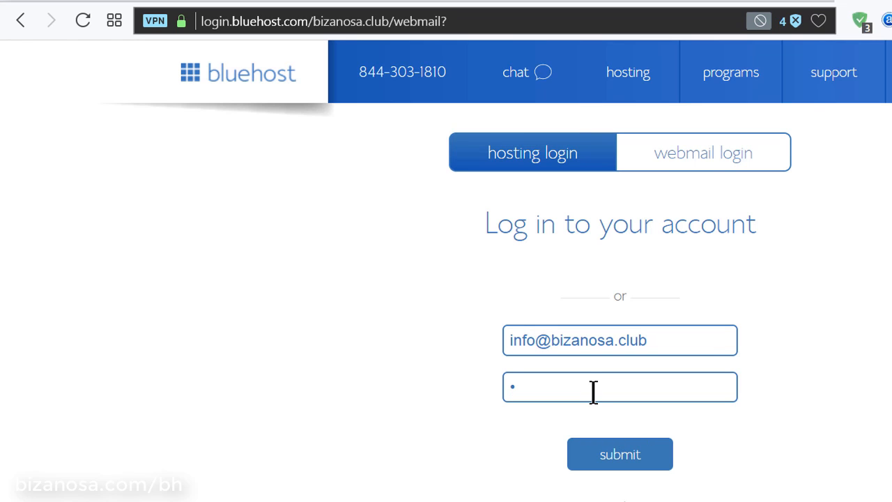
{"action": "type", "text": "**********"}
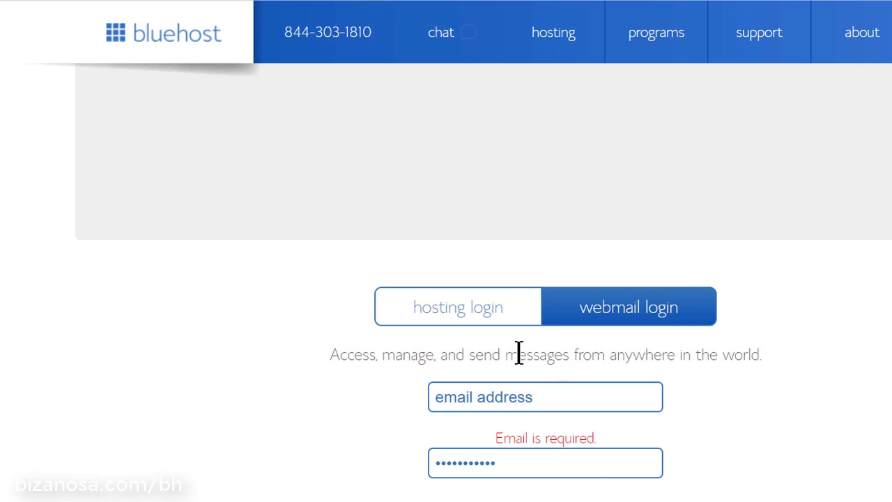
Re-enter the info account's email address and password in the webmail login form and submit
{"action": "left_click", "coordinate": [560, 395]}
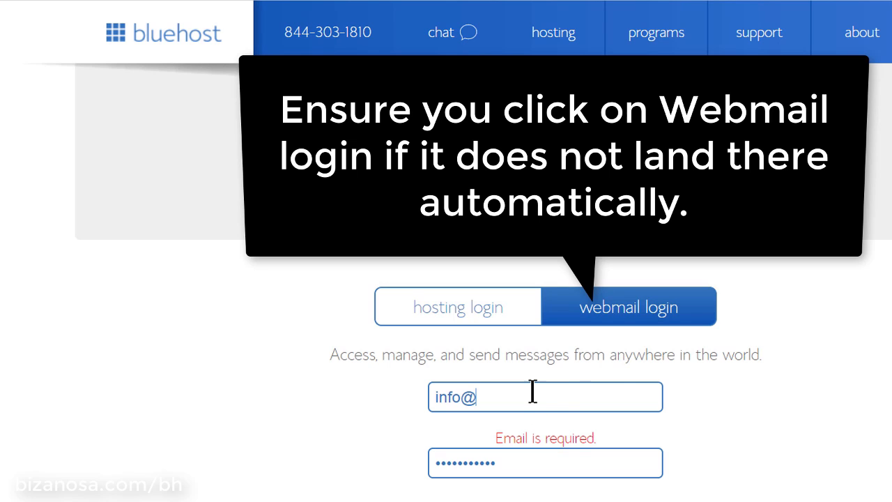
{"action": "right_click", "coordinate": [531, 391]}
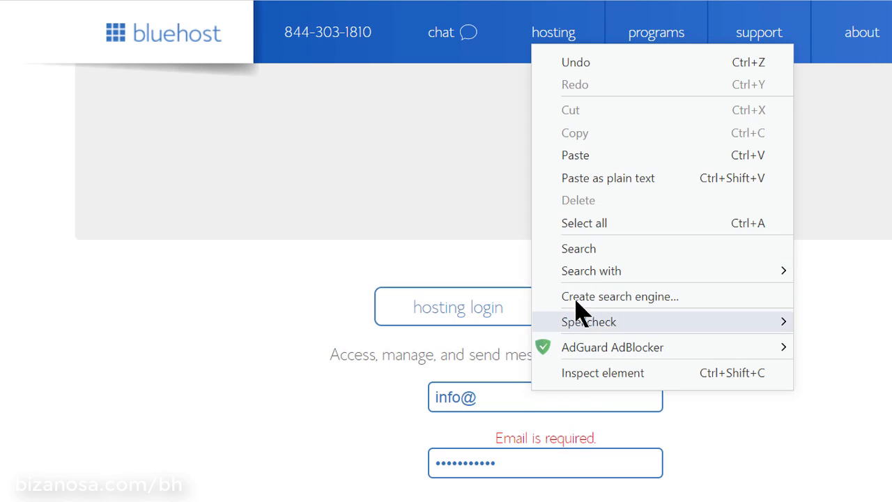
{"action": "left_click", "coordinate": [603, 158]}
{"action": "left_click_drag", "start_coordinate": [503, 463], "coordinate": [418, 464]}
{"action": "type", "text": "•••••••••••"}
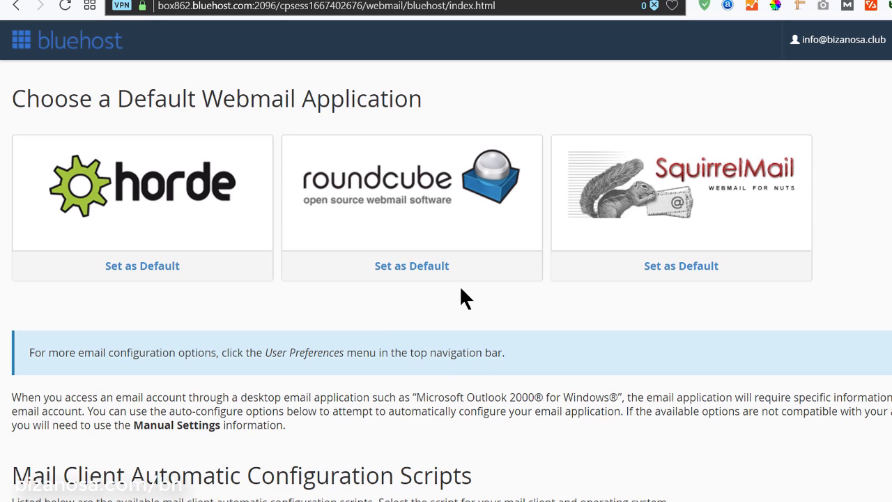
Set Roundcube as the default webmail for the info account and launch it
{"action": "scroll", "coordinate": [528, 289], "scroll_direction": "down", "scroll_amount": 4}
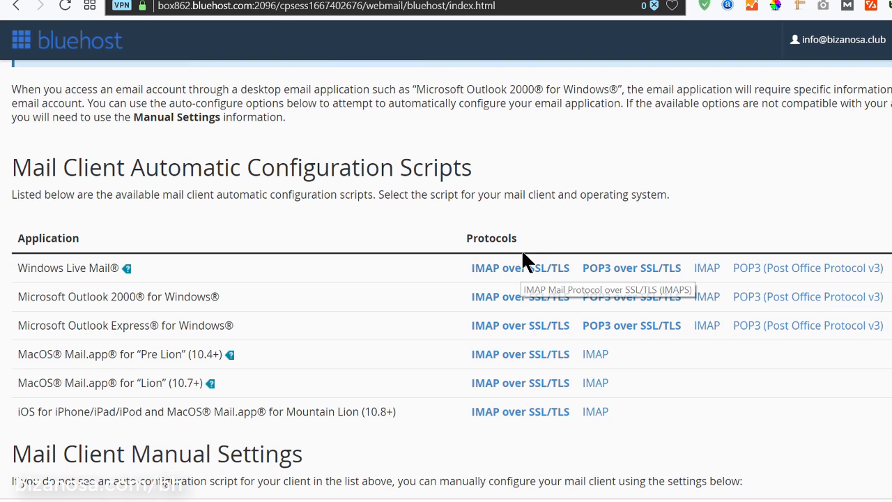
{"action": "scroll", "coordinate": [523, 268], "scroll_direction": "up", "scroll_amount": 3}
{"action": "scroll", "coordinate": [561, 315], "scroll_direction": "down", "scroll_amount": 3}
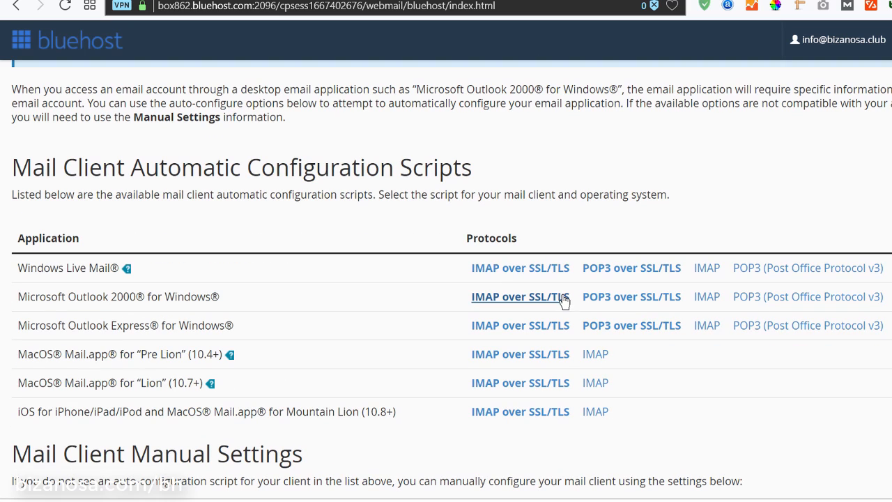
{"action": "scroll", "coordinate": [521, 193], "scroll_direction": "down", "scroll_amount": 1}
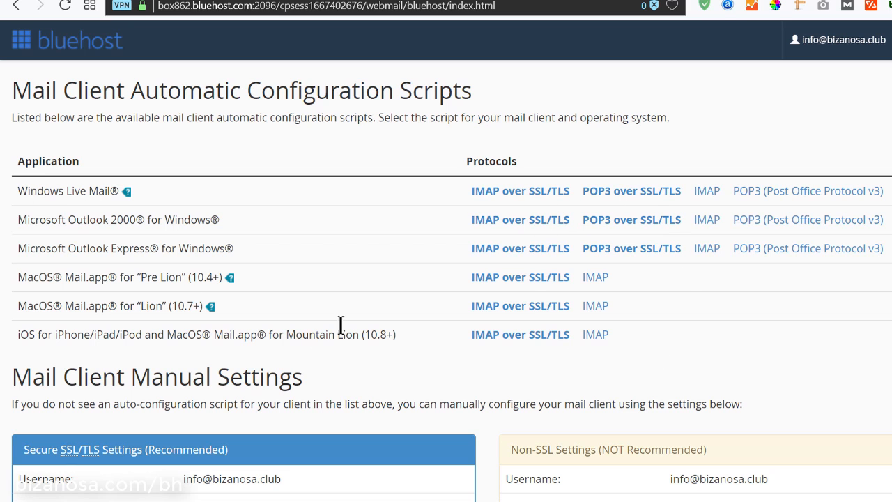
{"action": "scroll", "coordinate": [414, 314], "scroll_direction": "down", "scroll_amount": 5}
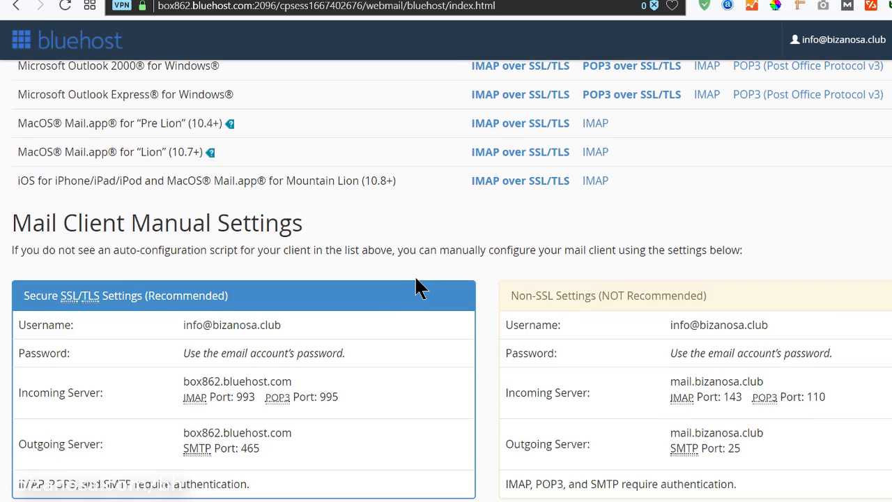
{"action": "scroll", "coordinate": [416, 285], "scroll_direction": "up", "scroll_amount": 2}
{"action": "scroll", "coordinate": [416, 286], "scroll_direction": "up", "scroll_amount": 6}
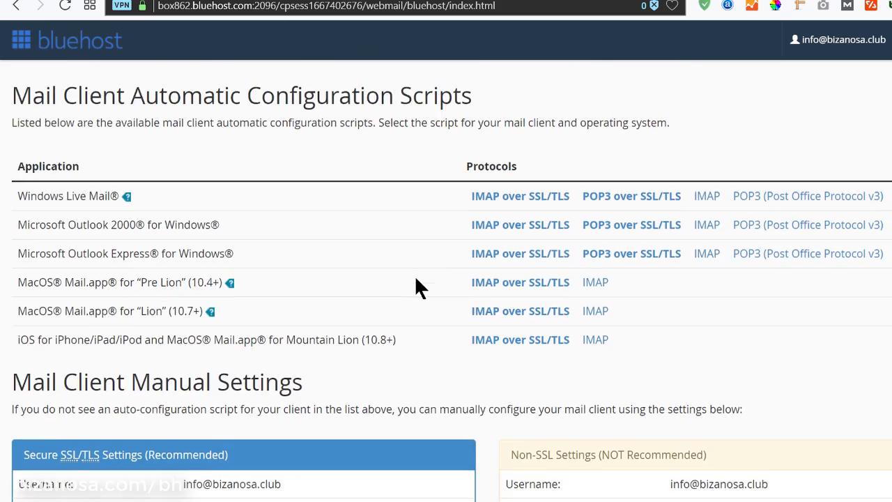
{"action": "scroll", "coordinate": [398, 352], "scroll_direction": "down", "scroll_amount": 2}
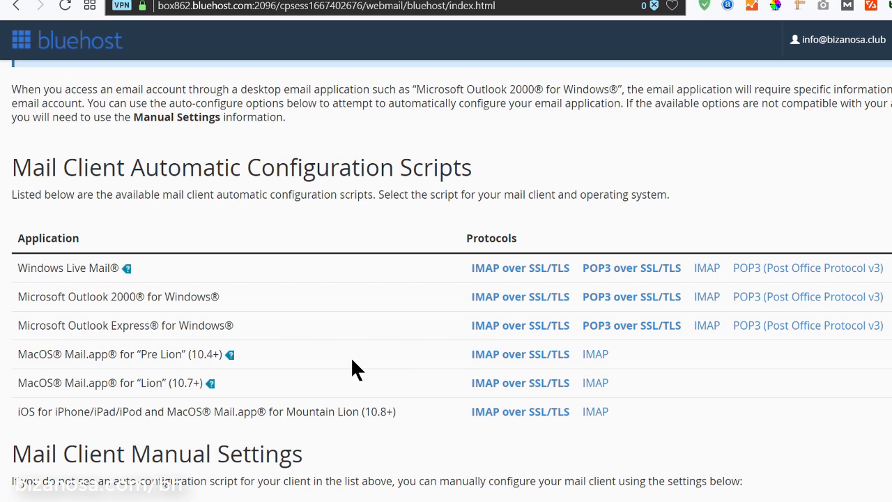
{"action": "scroll", "coordinate": [352, 360], "scroll_direction": "down", "scroll_amount": 2}
{"action": "scroll", "coordinate": [339, 292], "scroll_direction": "up", "scroll_amount": 6}
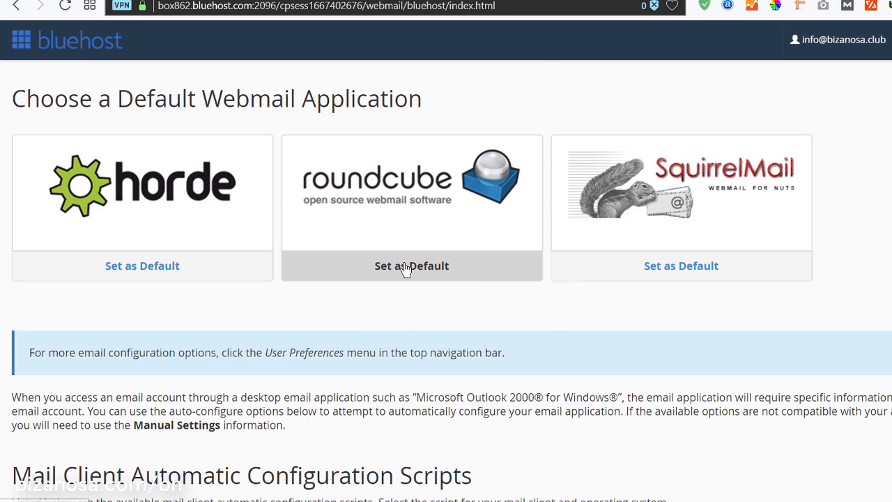
{"action": "left_click", "coordinate": [405, 273]}
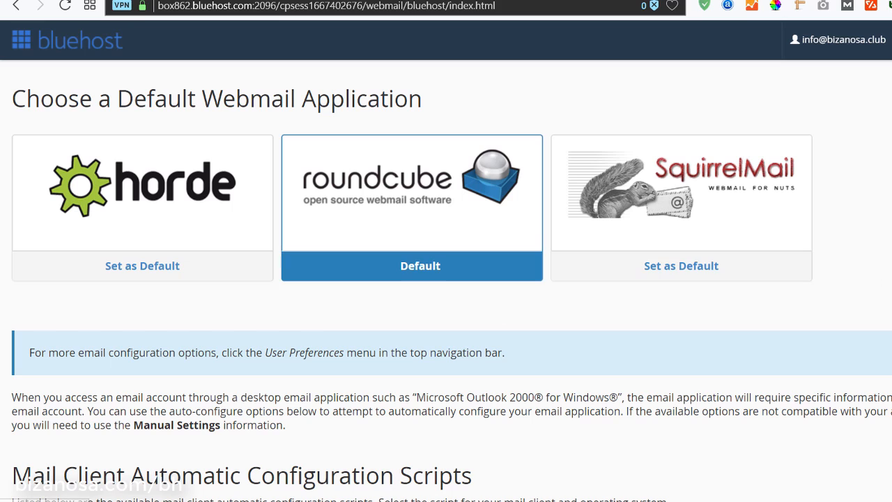
{"action": "left_click", "coordinate": [383, 186]}
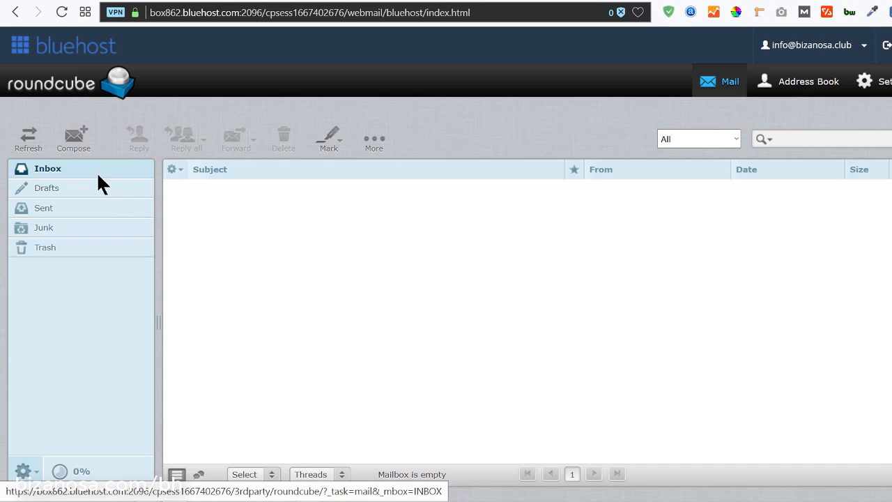
Compose a message to the Gmail recipient with subject 'Holla' and body 'Wie geht es Ihnen?'
{"action": "left_click", "coordinate": [67, 141]}
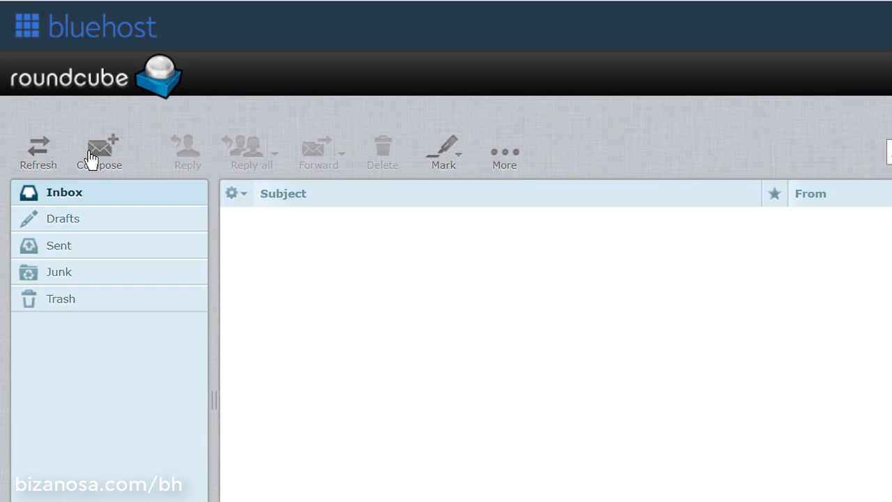
{"action": "left_click", "coordinate": [91, 159]}
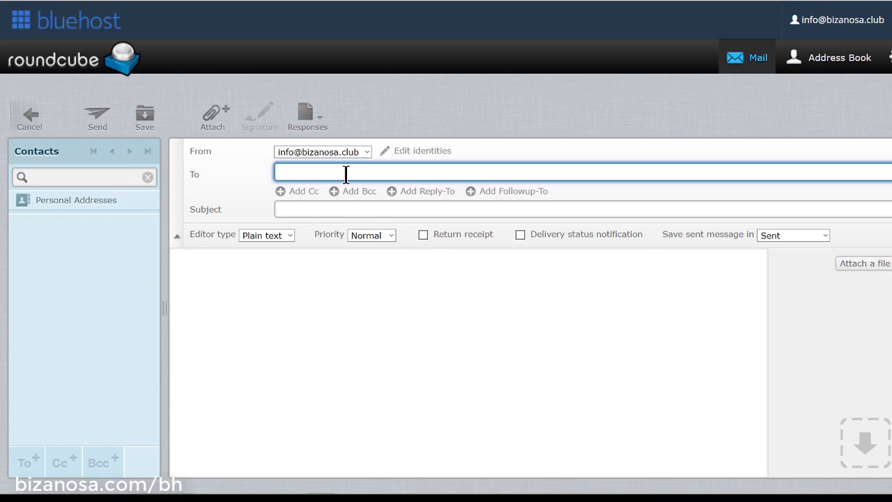
{"action": "type", "text": "rwaHow"}
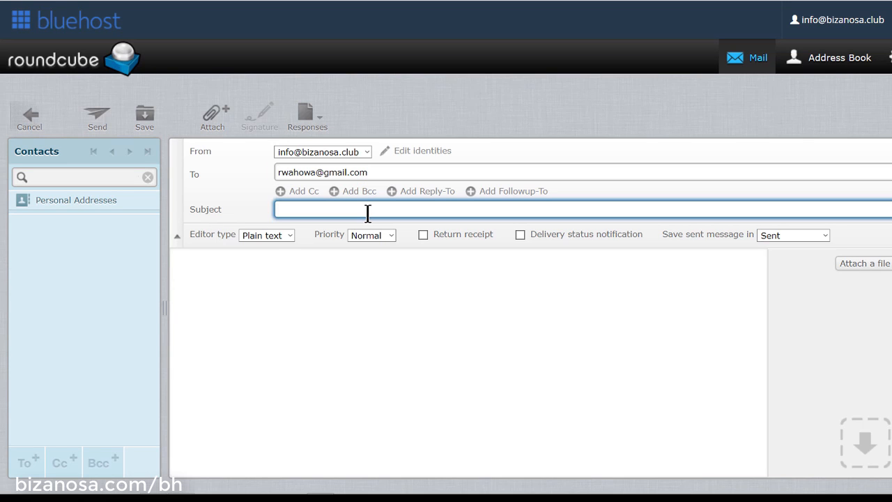
{"action": "type", "text": "Holla"}
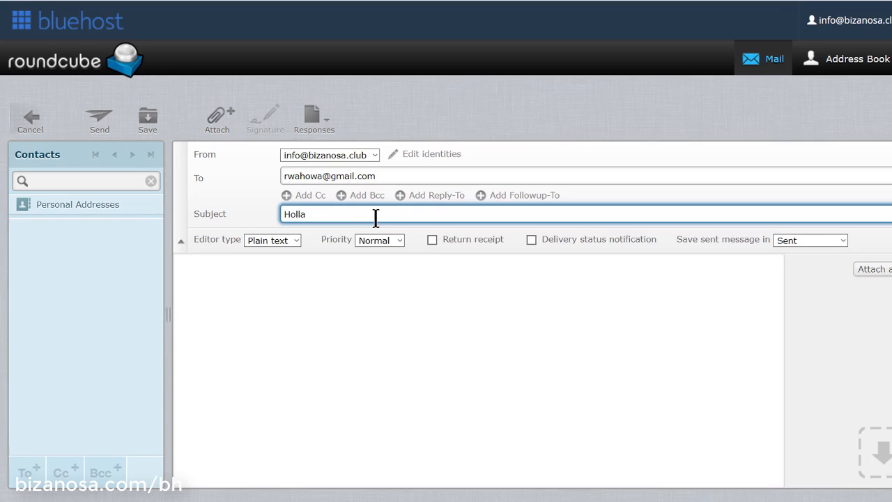
{"action": "left_click", "coordinate": [338, 292]}
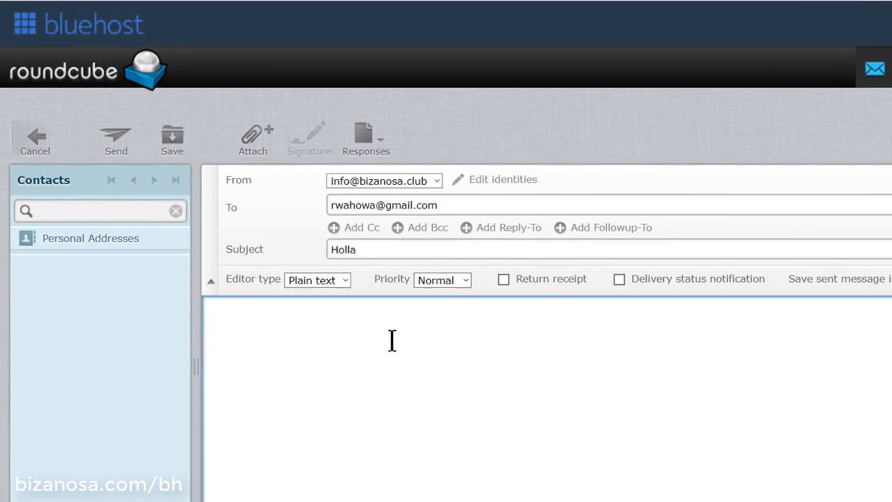
{"action": "type", "text": "Wie geht es"}
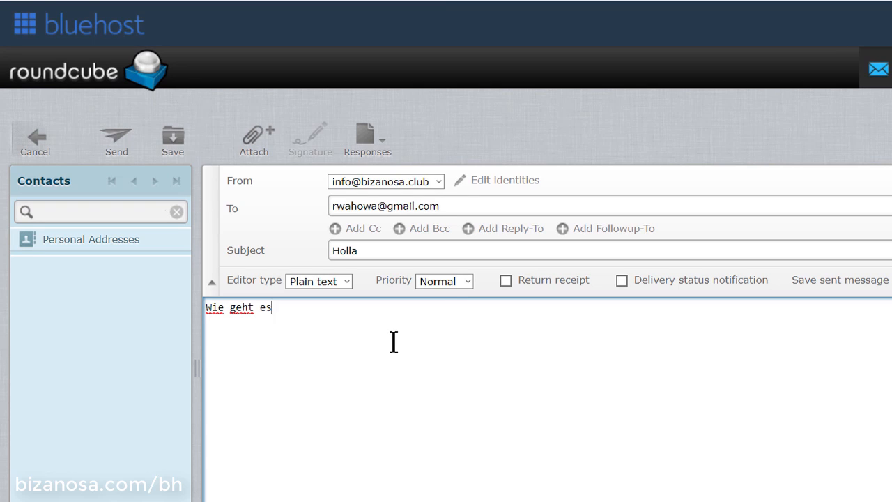
{"action": "type", "text": "Ihnen?"}
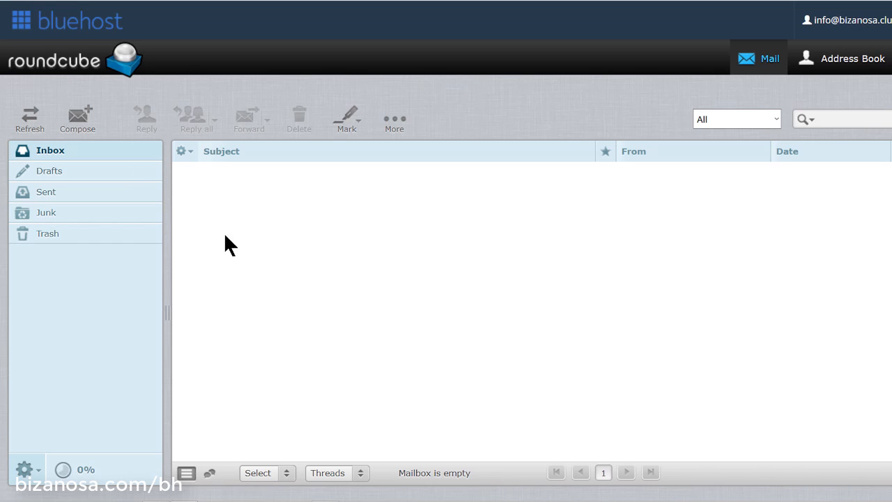
Start a new HTML-format message and paste the bold bizanosa.club lines into the body
{"action": "left_click", "coordinate": [81, 119]}
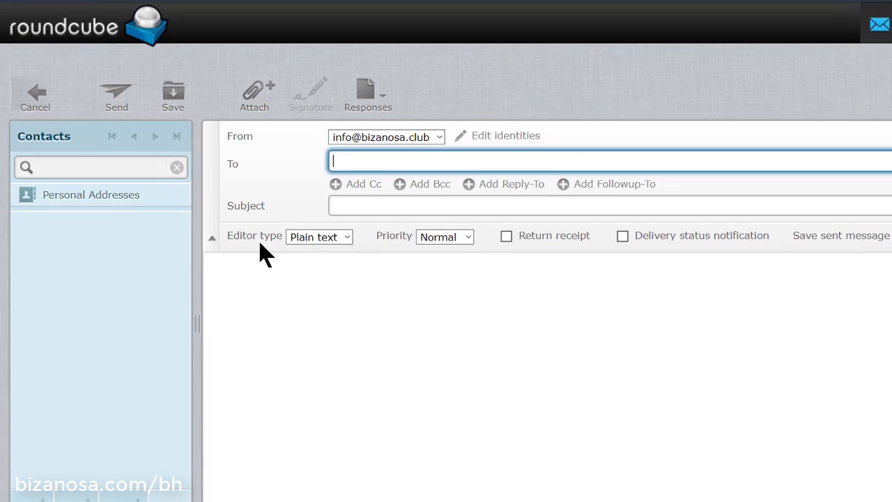
{"action": "left_click", "coordinate": [393, 238]}
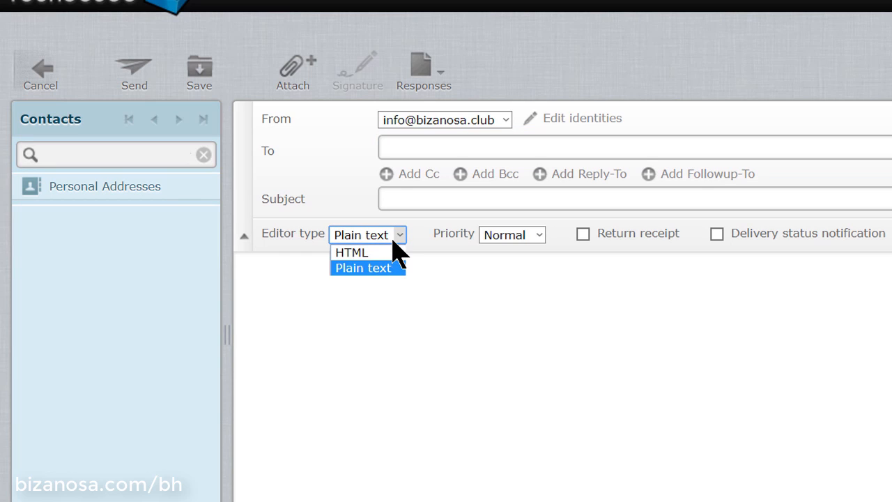
{"action": "left_click", "coordinate": [368, 252]}
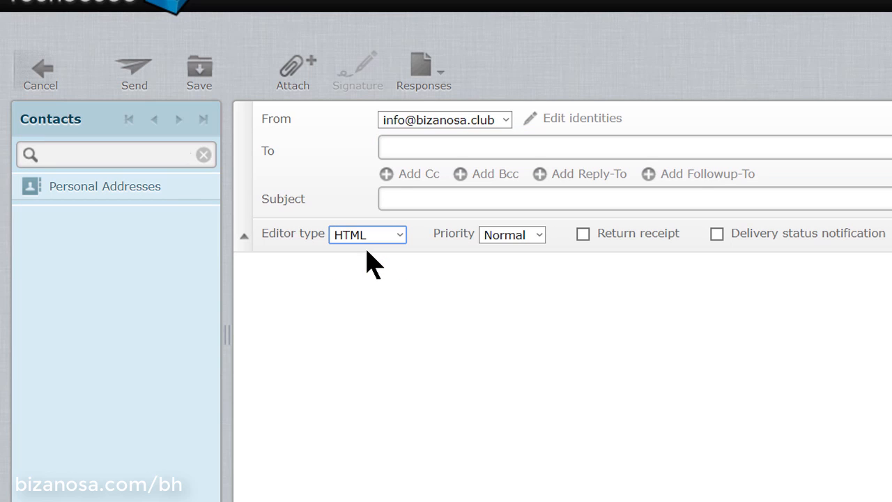
{"action": "left_click", "coordinate": [448, 281]}
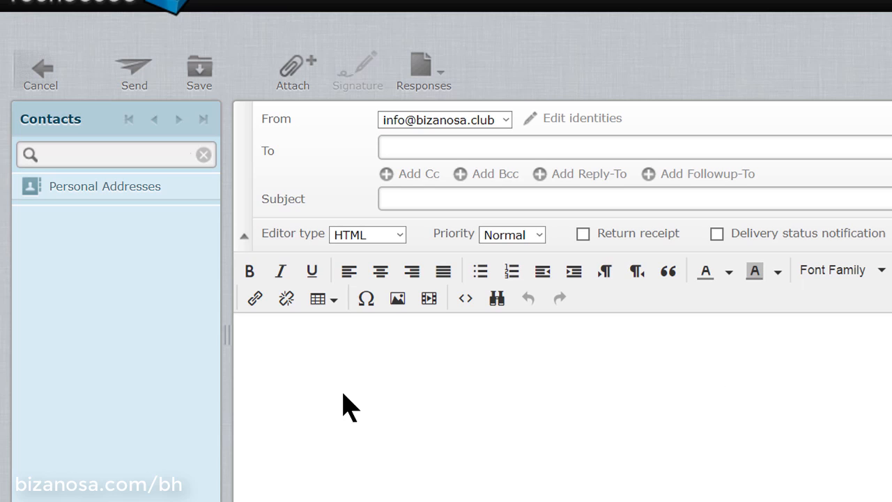
{"action": "left_click", "coordinate": [261, 354]}
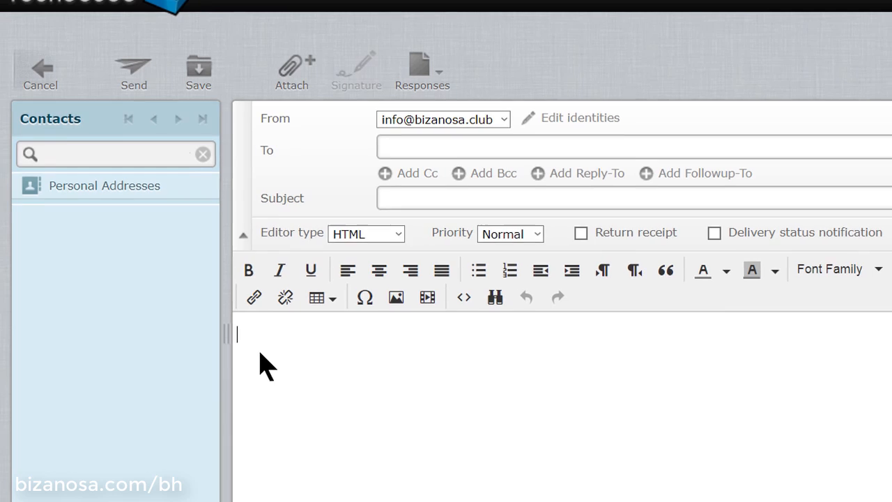
{"action": "key", "text": "ctrl+v"}
{"action": "key", "text": "ctrl+v"}
{"action": "key", "text": "ctrl+v"}
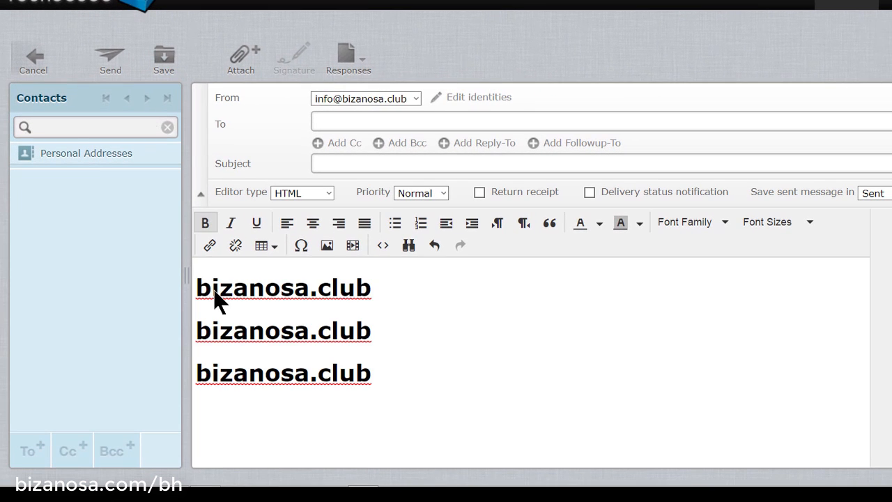
Add a blank line below the first bizanosa.club line, cancelling the link dialog
{"action": "left_click_drag", "start_coordinate": [382, 284], "coordinate": [154, 296]}
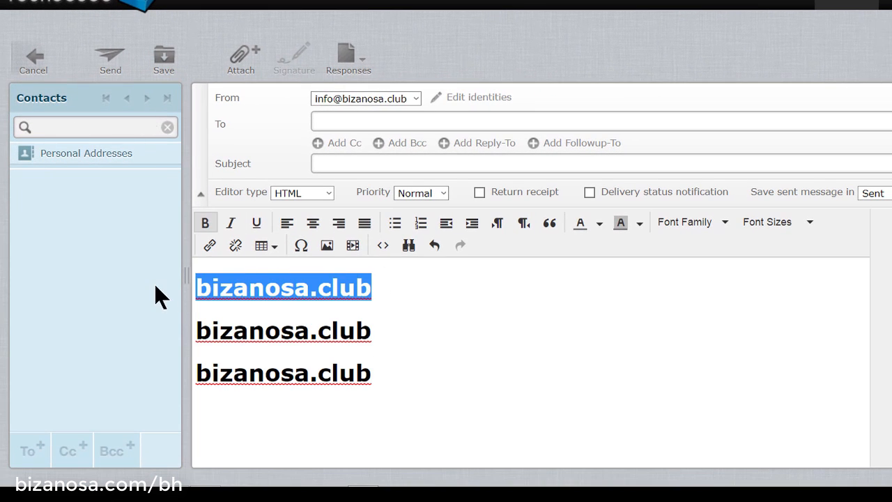
{"action": "left_click", "coordinate": [211, 251]}
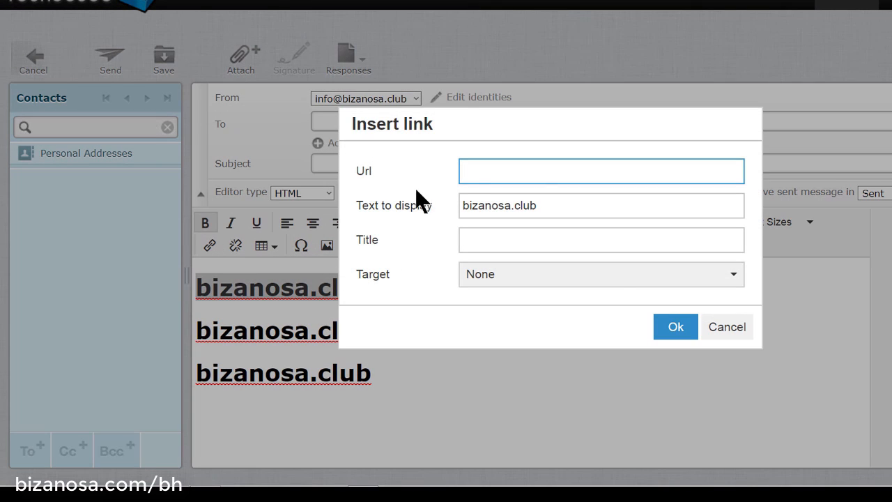
{"action": "left_click", "coordinate": [731, 329]}
{"action": "left_click", "coordinate": [384, 289]}
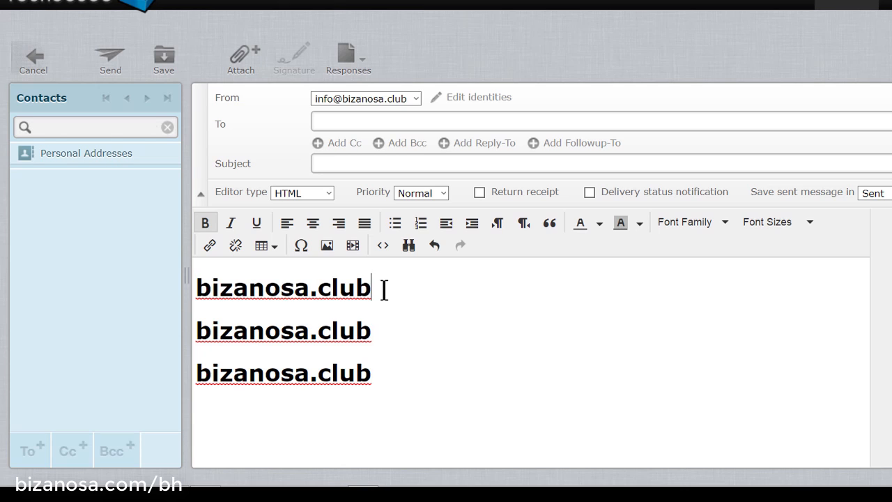
{"action": "key", "text": "Return"}
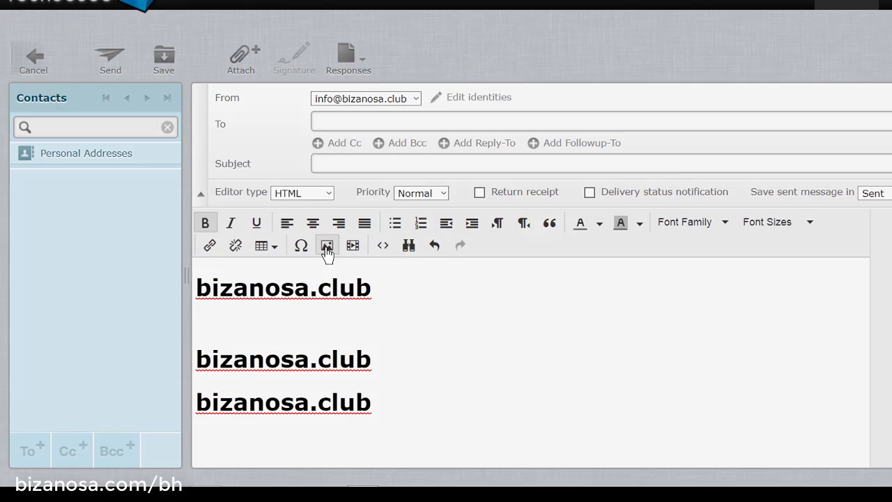
{"action": "left_click", "coordinate": [326, 250]}
Upload 1 b w js.png from Pictures and insert it into the message body
{"action": "left_click", "coordinate": [709, 207]}
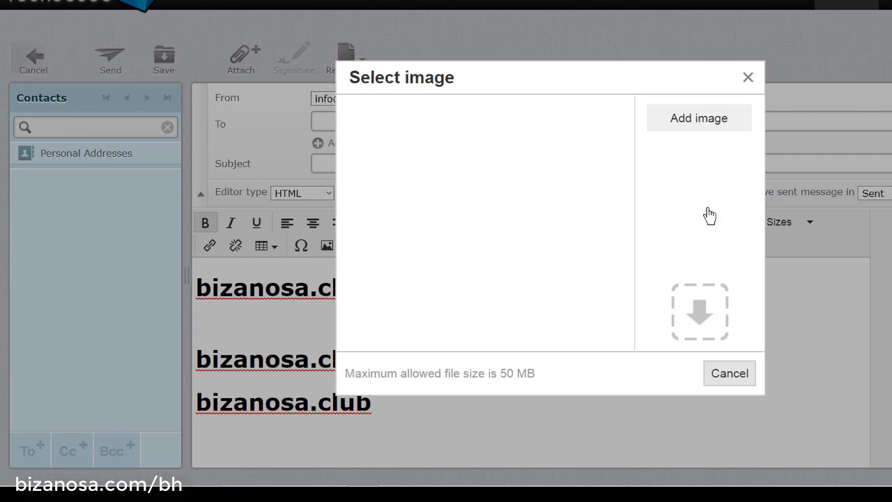
{"action": "left_click", "coordinate": [699, 120]}
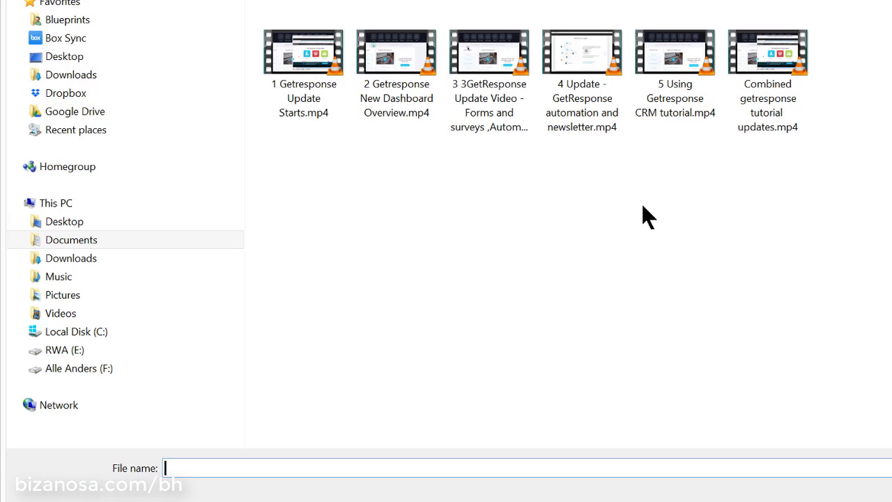
{"action": "left_click", "coordinate": [63, 295]}
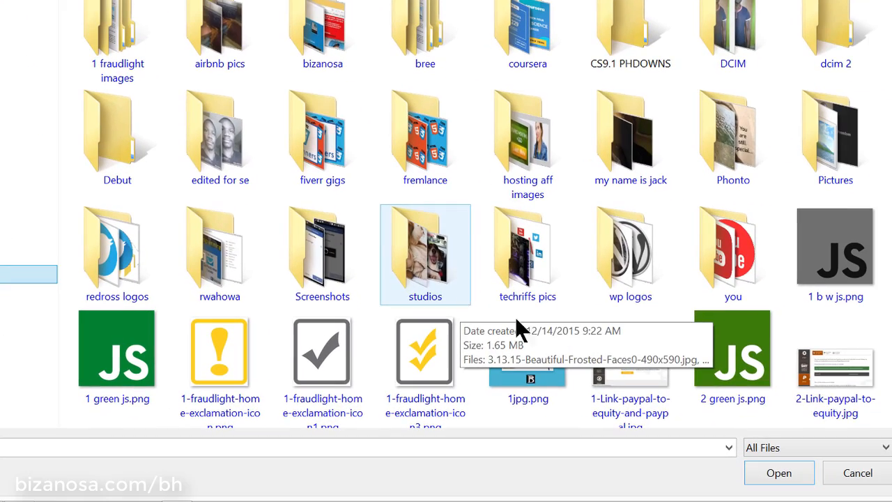
{"action": "double_click", "coordinate": [829, 254]}
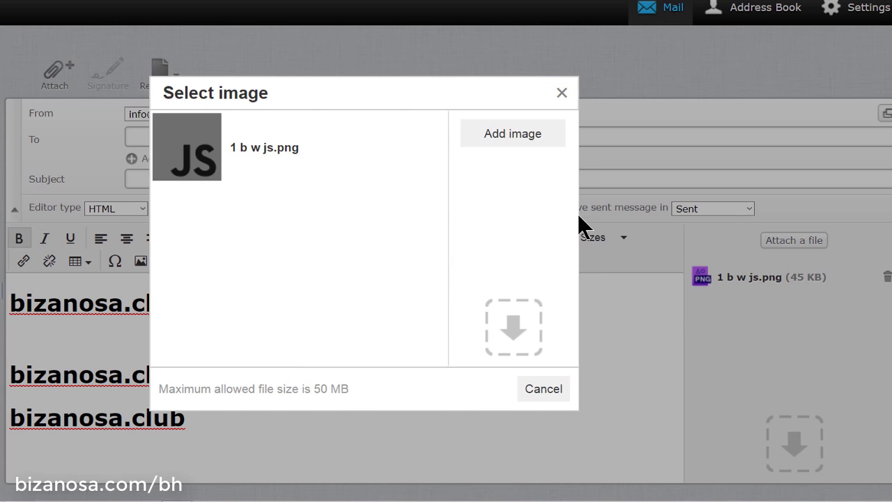
{"action": "left_click", "coordinate": [230, 151]}
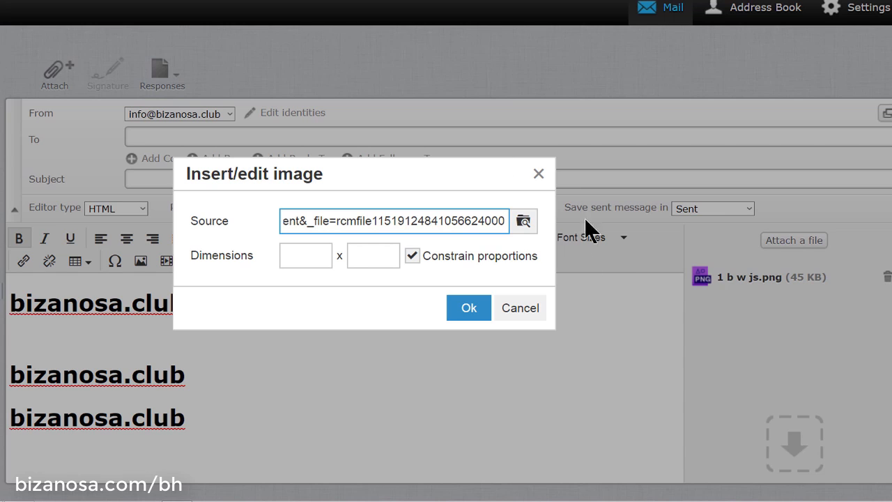
{"action": "left_click", "coordinate": [470, 315]}
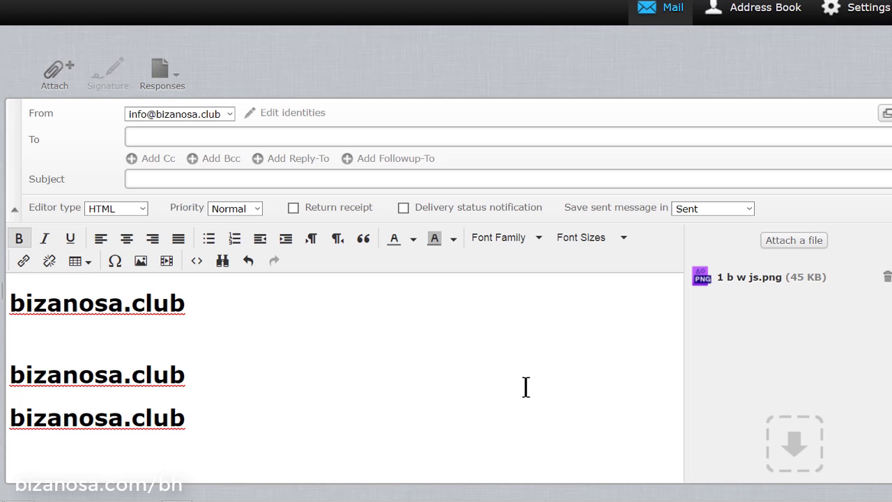
{"action": "scroll", "coordinate": [523, 375], "scroll_direction": "up", "scroll_amount": 2}
{"action": "scroll", "coordinate": [523, 366], "scroll_direction": "down", "scroll_amount": 4}
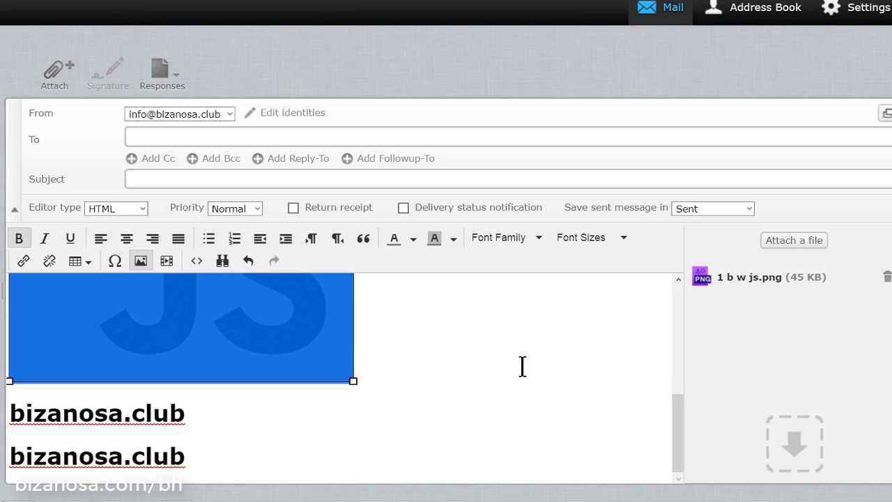
{"action": "left_click", "coordinate": [522, 361]}
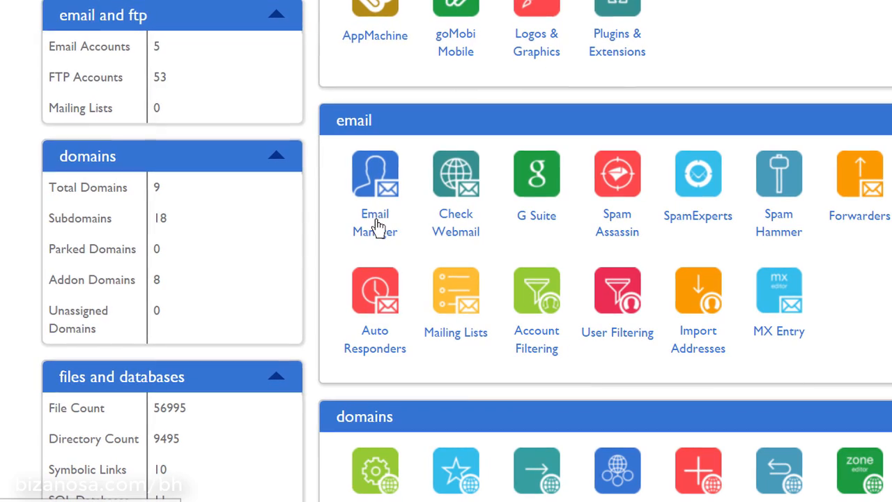
{"action": "left_click", "coordinate": [380, 222]}
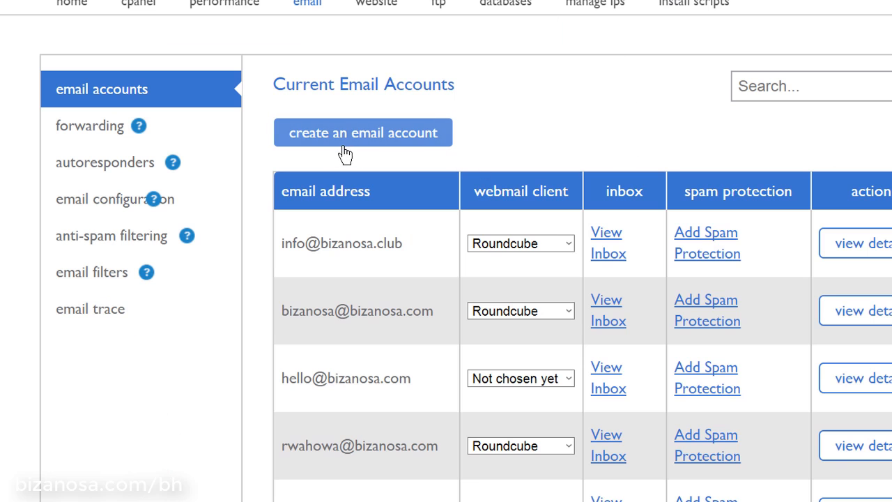
{"action": "scroll", "coordinate": [610, 140], "scroll_direction": "down", "scroll_amount": 4}
{"action": "scroll", "coordinate": [603, 132], "scroll_direction": "up", "scroll_amount": 4}
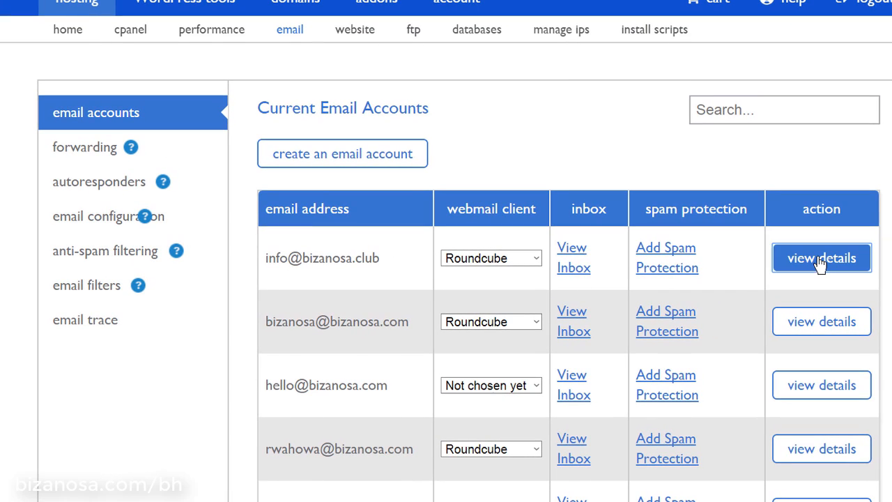
{"action": "left_click", "coordinate": [821, 259]}
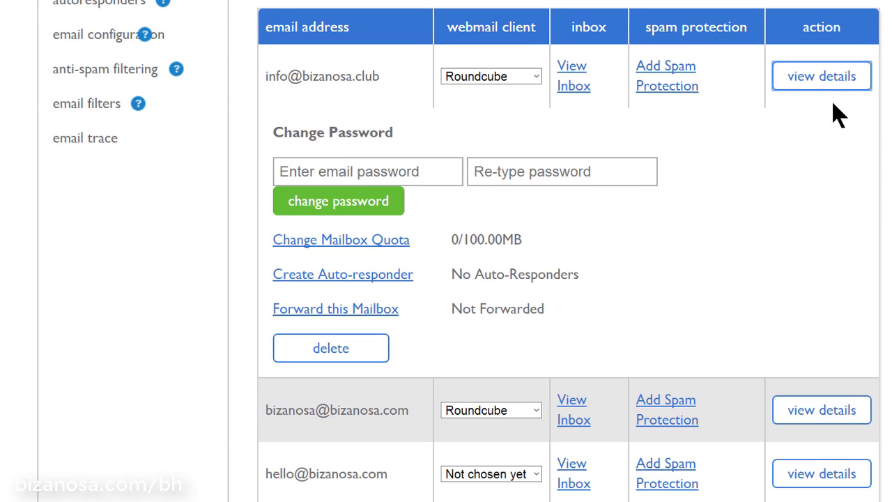
Review the info mailbox's password fields and its 100.00MB quota with no auto-responders
{"action": "scroll", "coordinate": [773, 159], "scroll_direction": "down", "scroll_amount": 1}
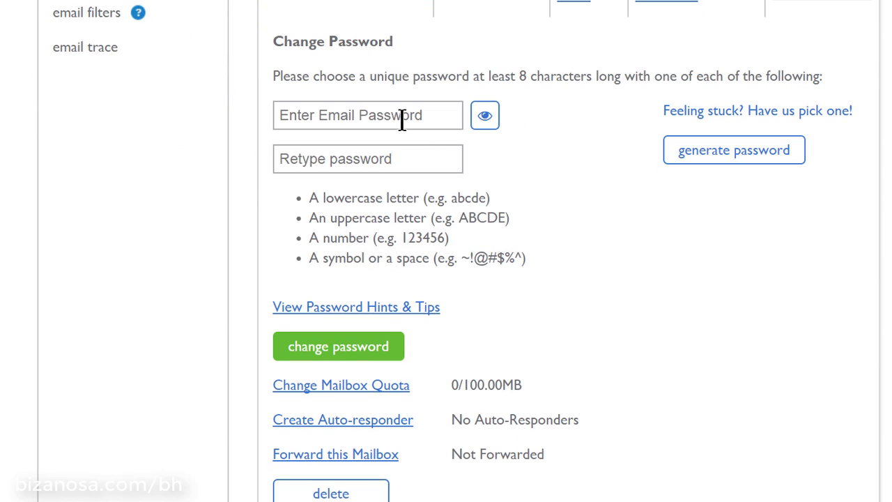
{"action": "left_click", "coordinate": [402, 120]}
{"action": "left_click", "coordinate": [378, 159]}
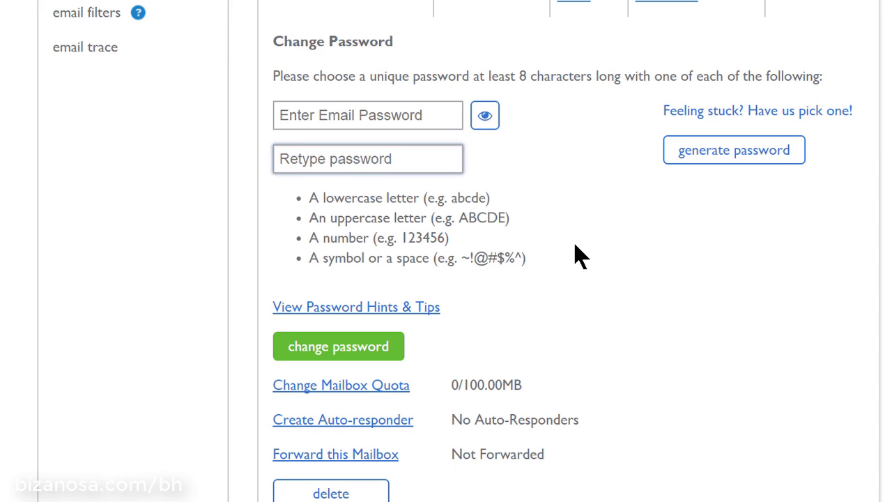
{"action": "left_click", "coordinate": [308, 115]}
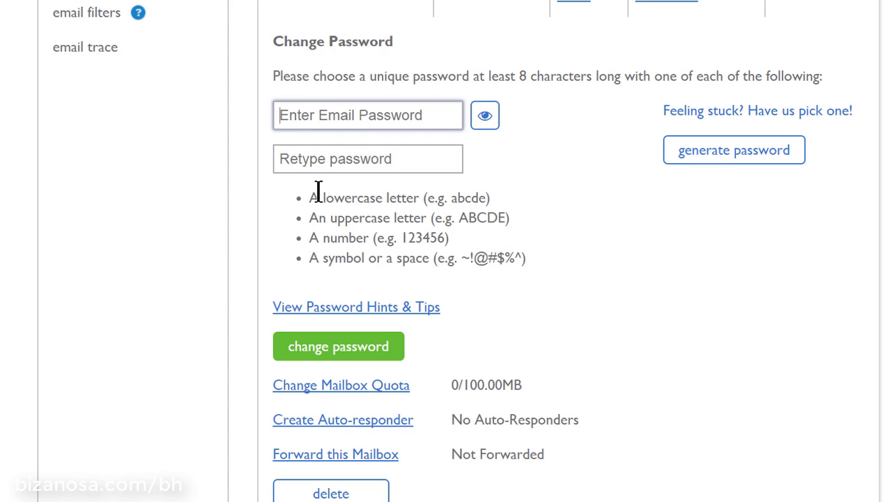
{"action": "left_click", "coordinate": [322, 162]}
{"action": "scroll", "coordinate": [683, 239], "scroll_direction": "down", "scroll_amount": 5}
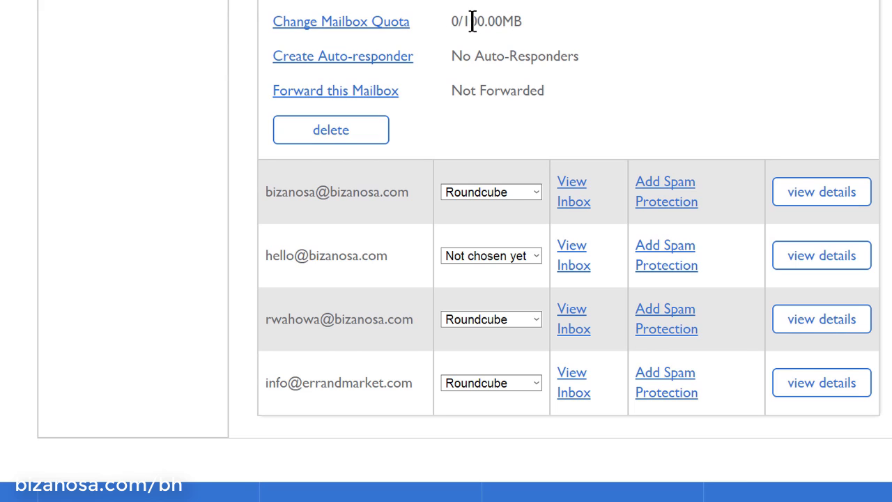
{"action": "left_click_drag", "start_coordinate": [462, 20], "coordinate": [525, 21]}
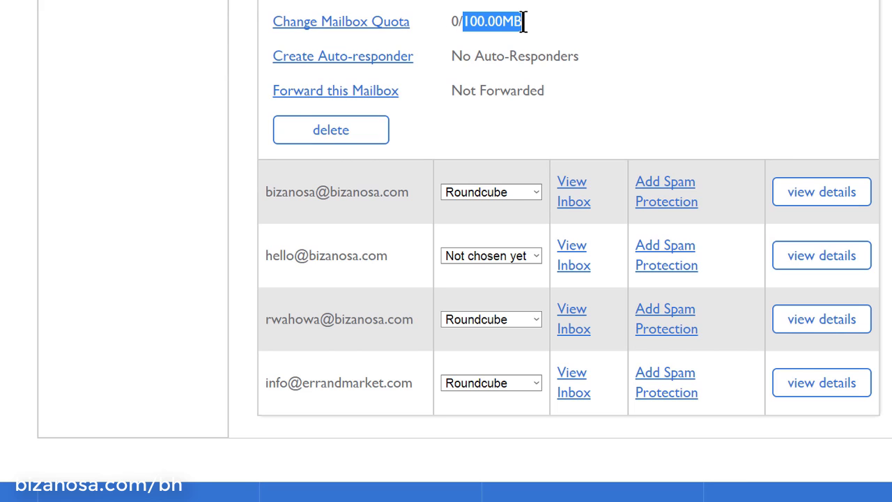
{"action": "left_click", "coordinate": [588, 31]}
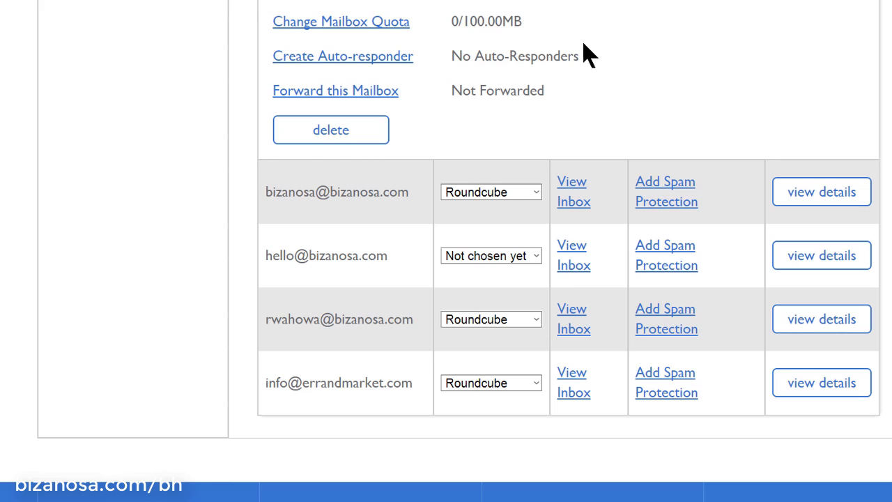
Start a new auto responder addressed to the info mailbox on bizanosa.club
{"action": "left_click", "coordinate": [352, 57]}
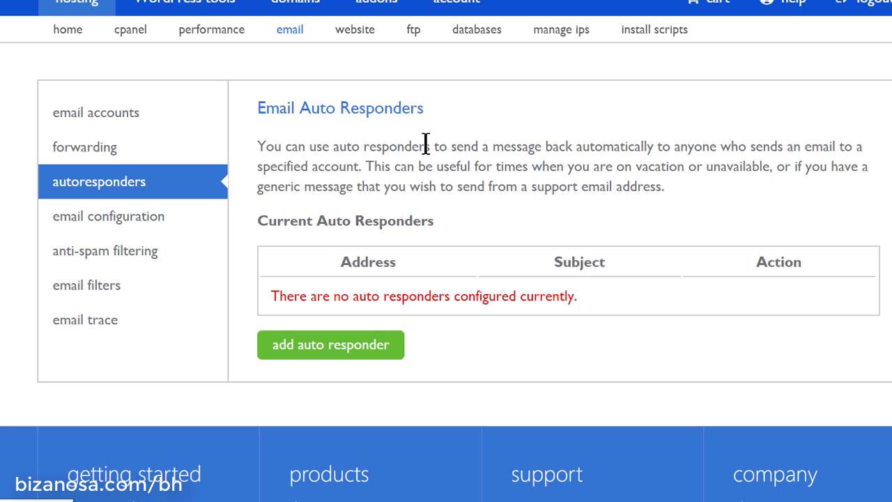
{"action": "scroll", "coordinate": [425, 144], "scroll_direction": "down", "scroll_amount": 2}
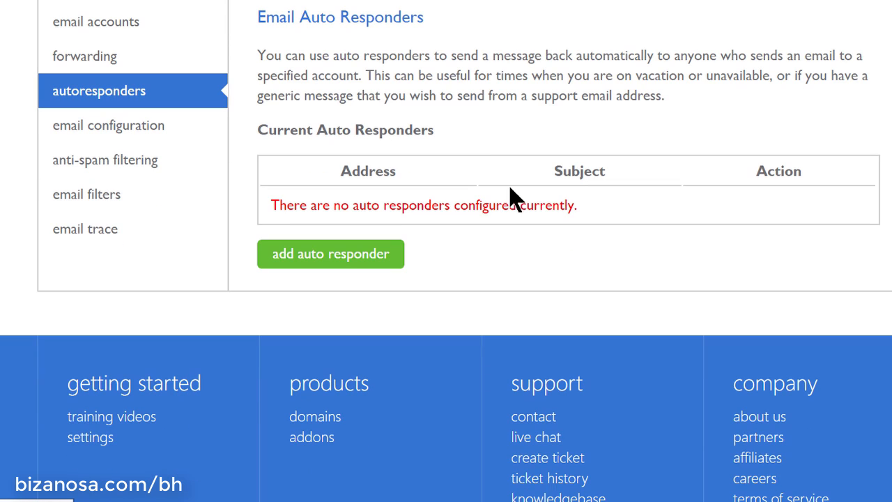
{"action": "left_click", "coordinate": [330, 267]}
{"action": "scroll", "coordinate": [390, 215], "scroll_direction": "down", "scroll_amount": 3}
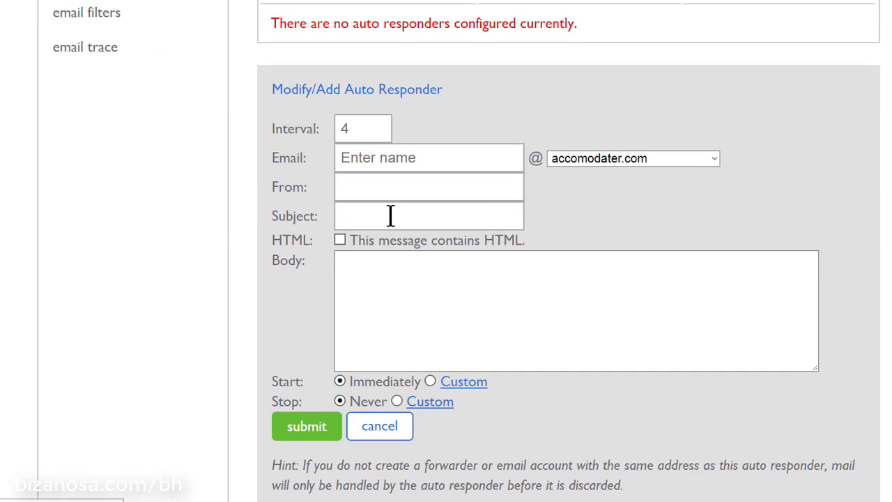
{"action": "scroll", "coordinate": [583, 212], "scroll_direction": "down", "scroll_amount": 2}
{"action": "scroll", "coordinate": [423, 160], "scroll_direction": "up", "scroll_amount": 2}
{"action": "left_click", "coordinate": [423, 159]}
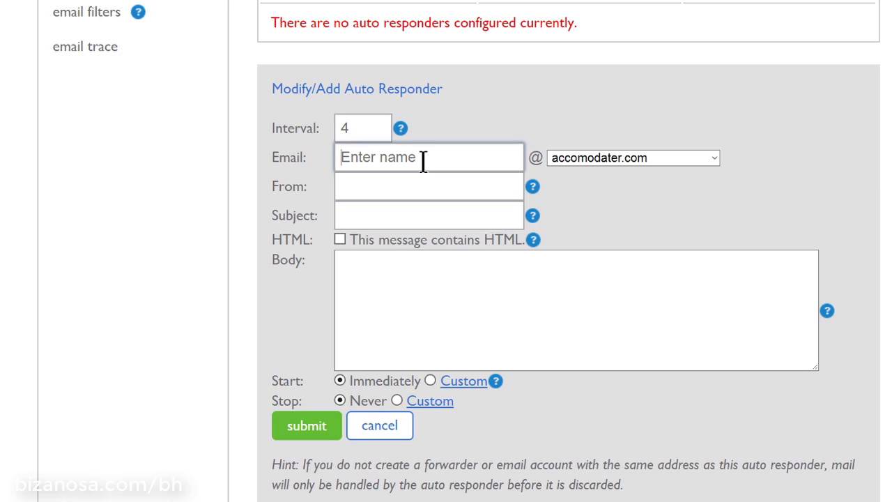
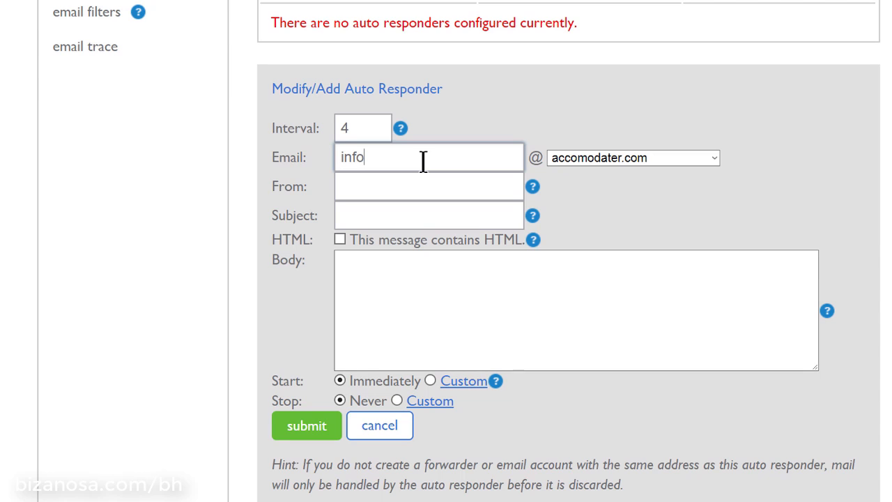
{"action": "left_click", "coordinate": [615, 160]}
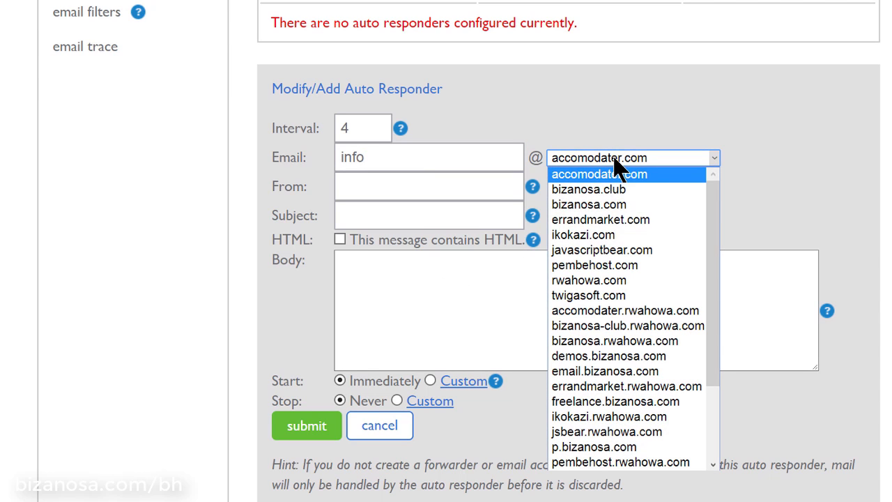
{"action": "left_click", "coordinate": [613, 193]}
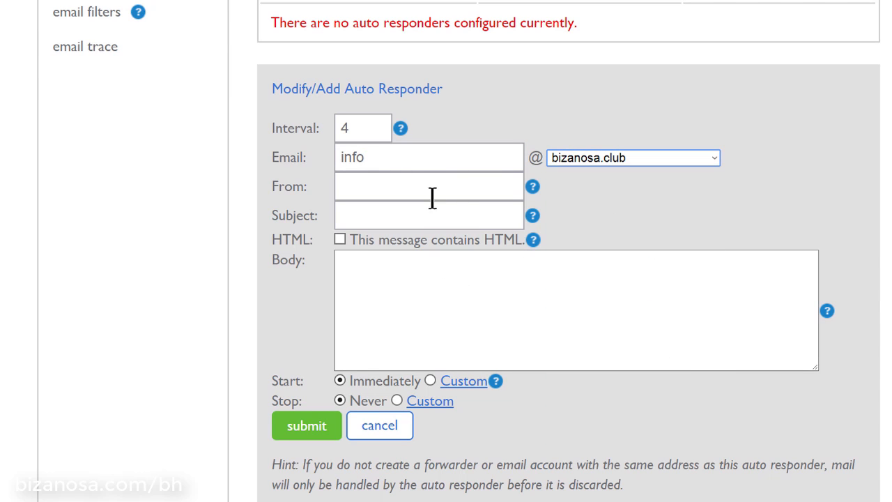
{"action": "left_click", "coordinate": [409, 185]}
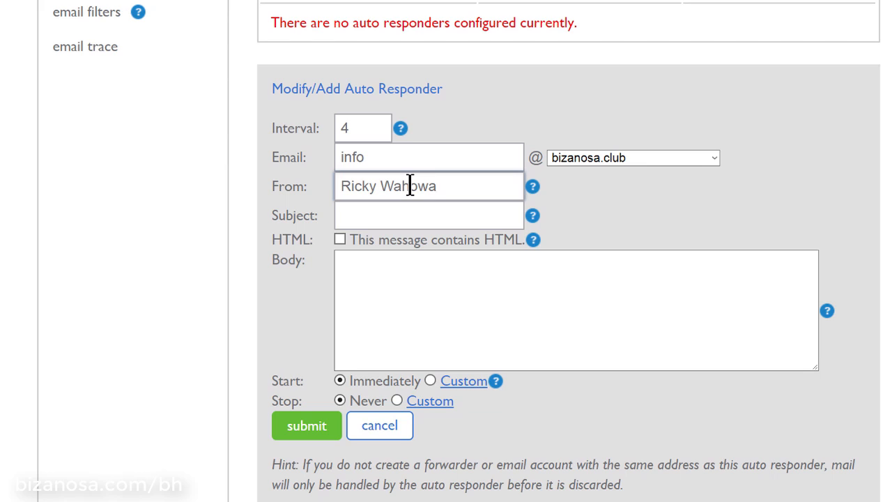
Set the subject 'I am on Vacation' and body 'Hey I am on Vacation I will be back'
{"action": "left_click", "coordinate": [423, 212]}
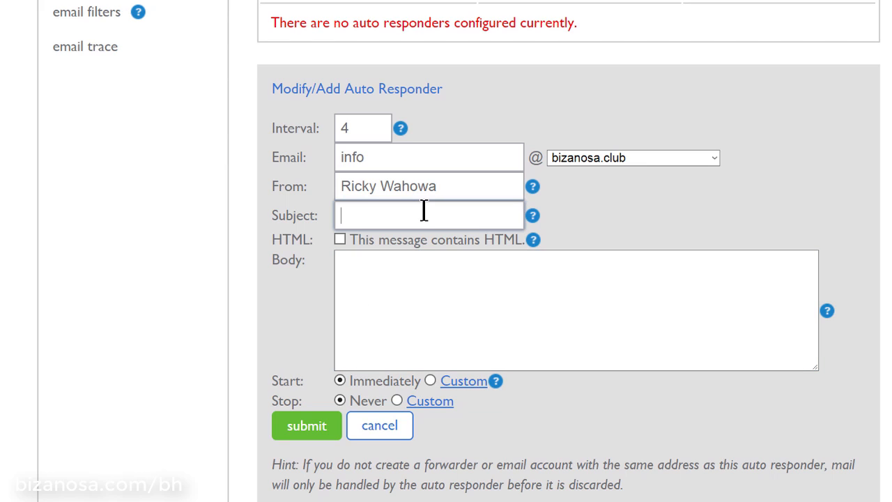
{"action": "type", "text": "Im on Vacation"}
{"action": "left_click", "coordinate": [346, 216]}
{"action": "type", "text": "am"}
{"action": "key", "text": "Delete"}
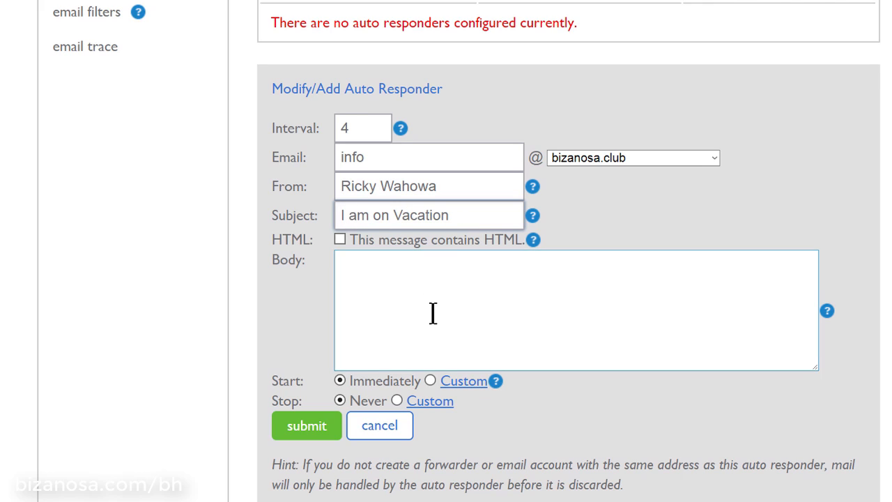
{"action": "scroll", "coordinate": [446, 279], "scroll_direction": "down", "scroll_amount": 3}
{"action": "left_click", "coordinate": [410, 104]}
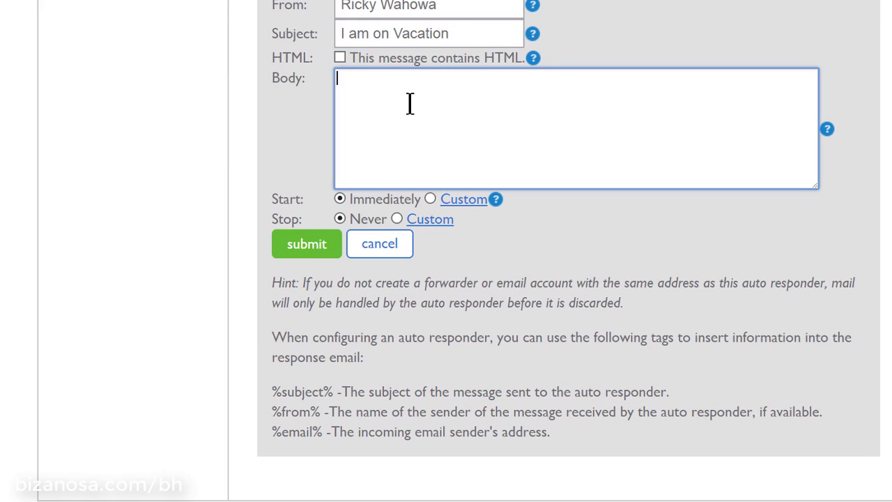
{"action": "type", "text": "Hey I am on Vacat"}
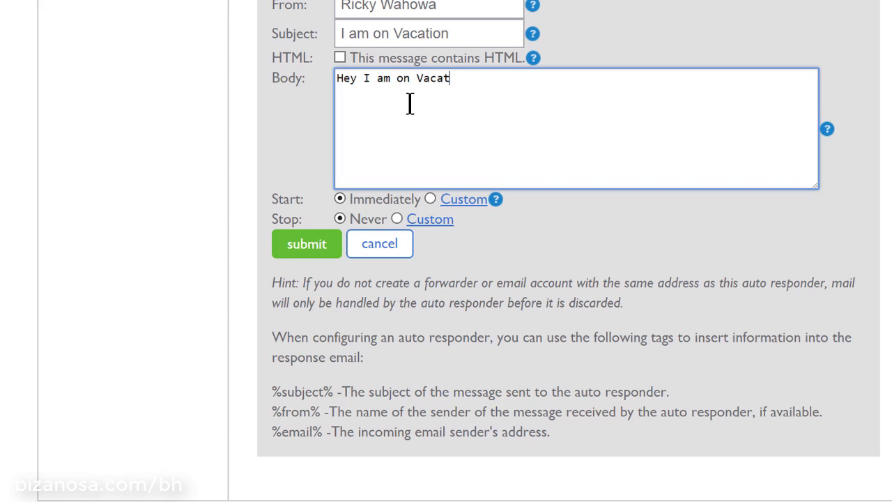
{"action": "type", "text": "ion I will be back"}
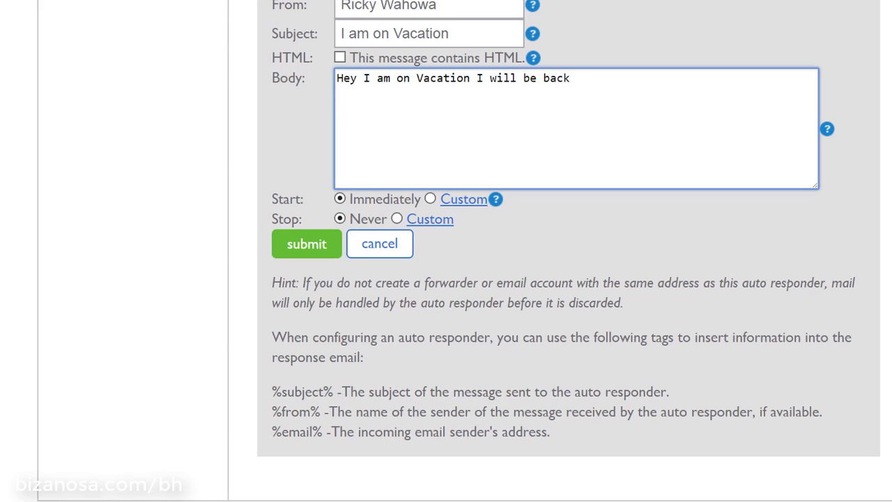
{"action": "scroll", "coordinate": [600, 106], "scroll_direction": "down", "scroll_amount": 3}
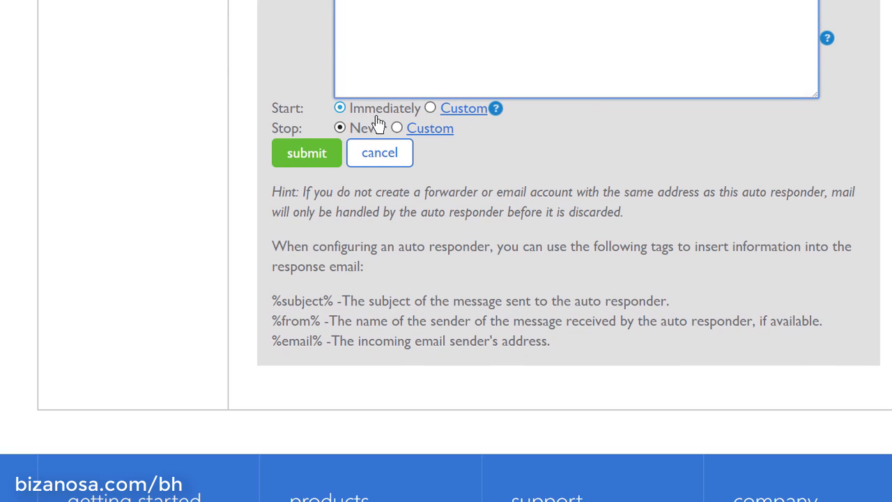
Give the auto responder a custom start date of February 28, 2018
{"action": "left_click", "coordinate": [460, 110]}
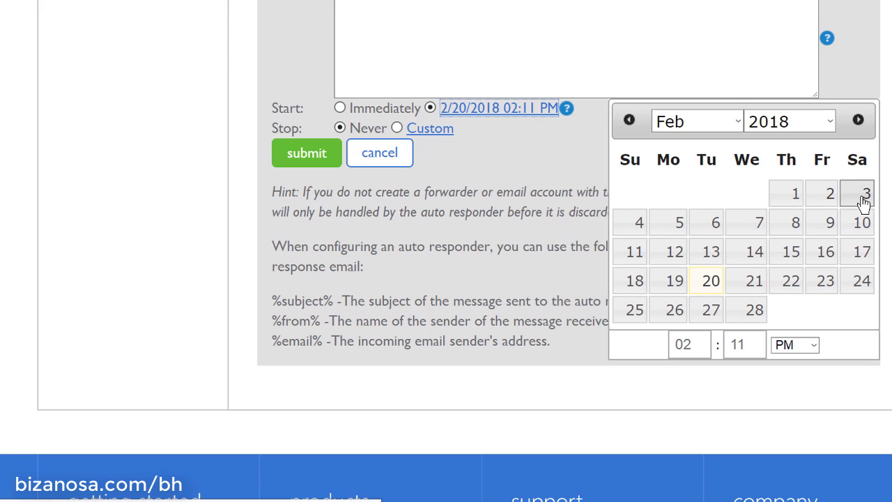
{"action": "left_click", "coordinate": [672, 230]}
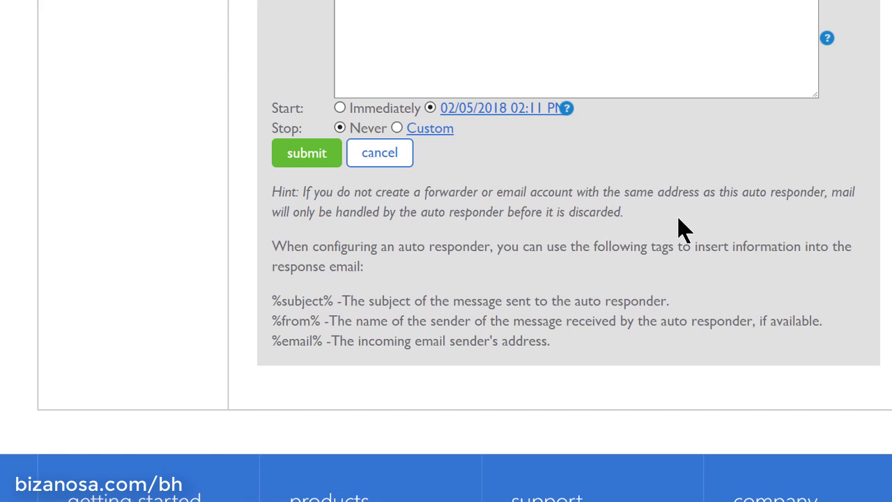
{"action": "left_click", "coordinate": [505, 113]}
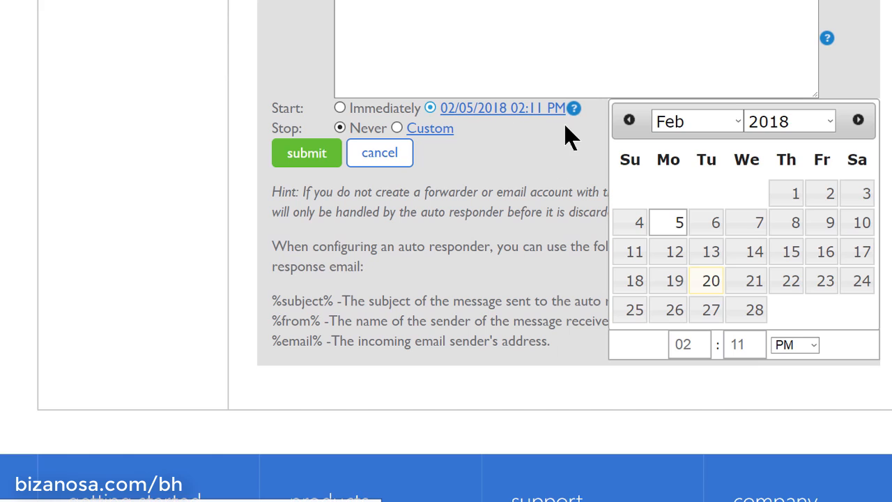
{"action": "left_click", "coordinate": [754, 310]}
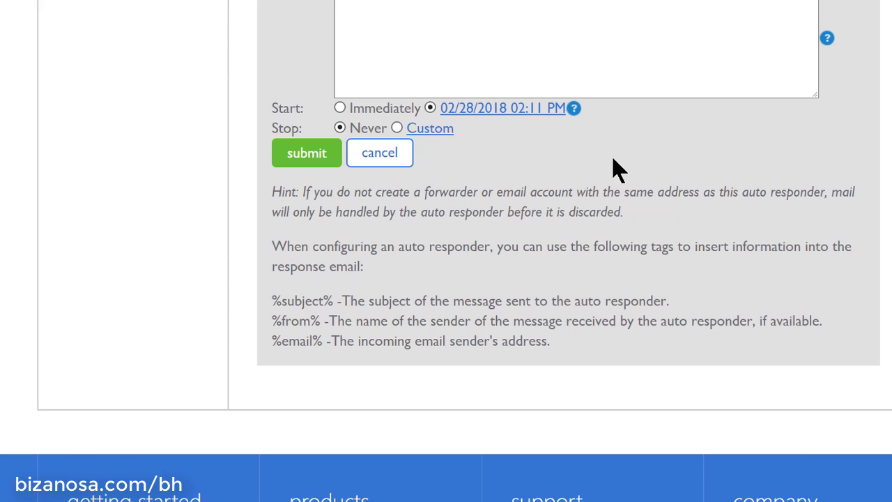
{"action": "scroll", "coordinate": [588, 132], "scroll_direction": "up", "scroll_amount": 1}
{"action": "scroll", "coordinate": [588, 132], "scroll_direction": "up", "scroll_amount": 2}
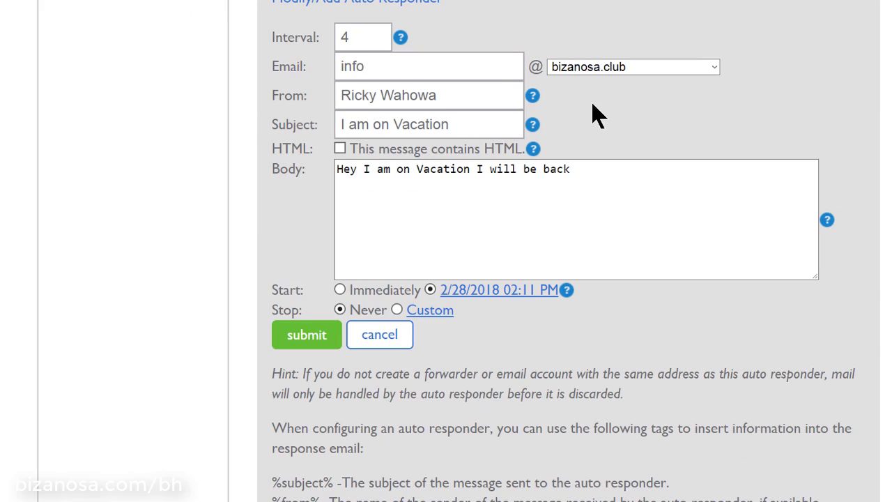
{"action": "scroll", "coordinate": [593, 116], "scroll_direction": "down", "scroll_amount": 1}
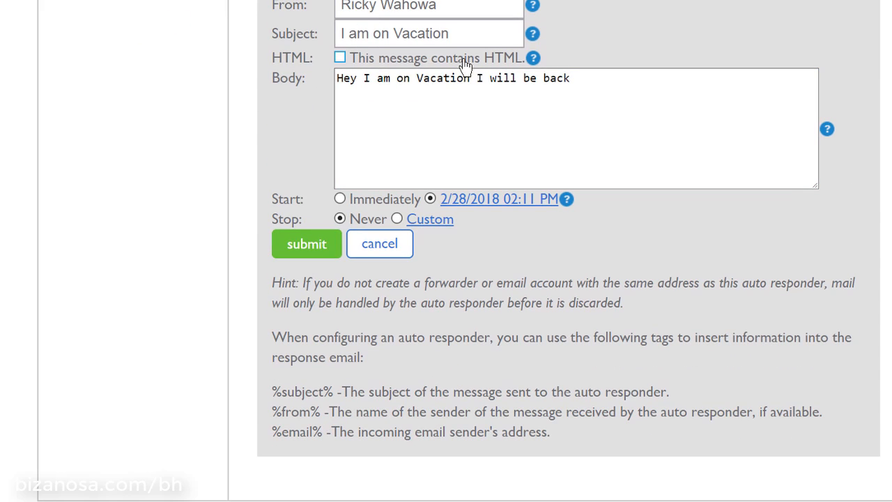
{"action": "scroll", "coordinate": [634, 123], "scroll_direction": "down", "scroll_amount": 3}
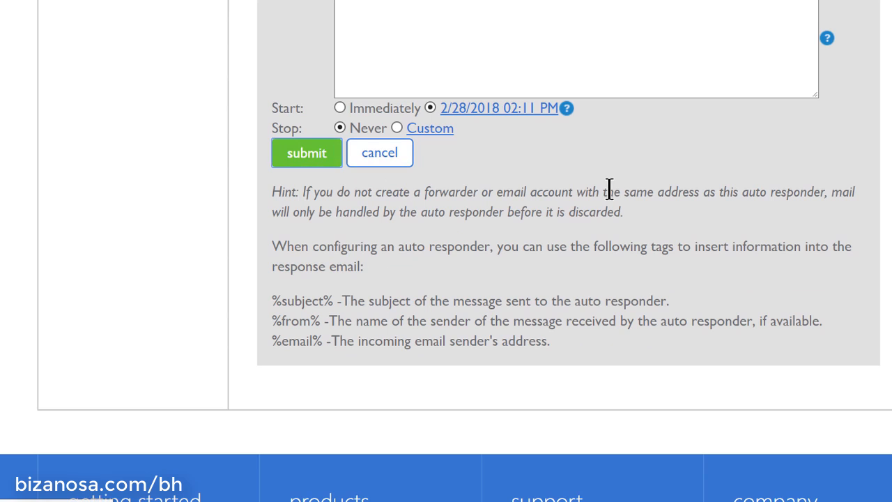
{"action": "scroll", "coordinate": [604, 149], "scroll_direction": "up", "scroll_amount": 5}
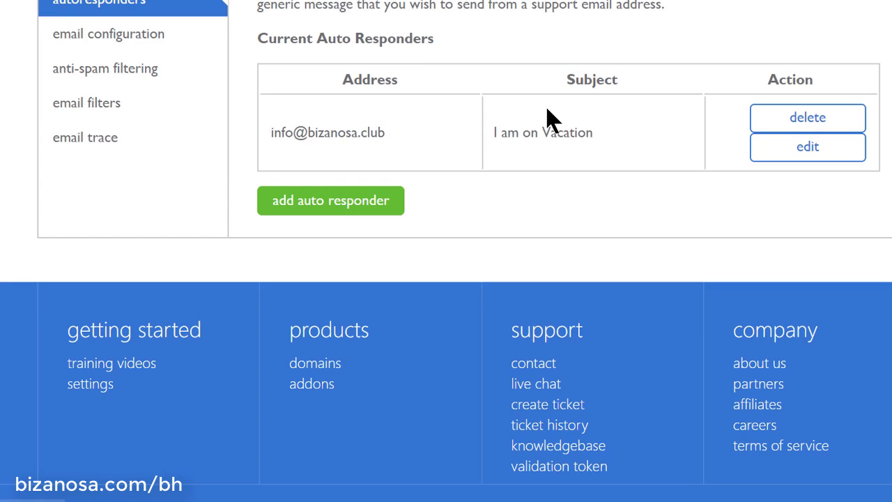
{"action": "scroll", "coordinate": [551, 122], "scroll_direction": "up", "scroll_amount": 3}
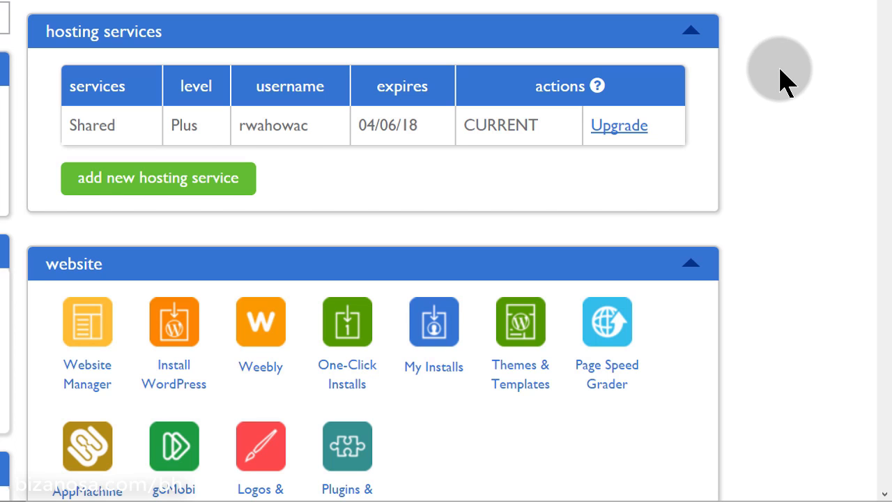
Open Email Manager in a new browser tab and switch to it
{"action": "scroll", "coordinate": [779, 78], "scroll_direction": "down", "scroll_amount": 3}
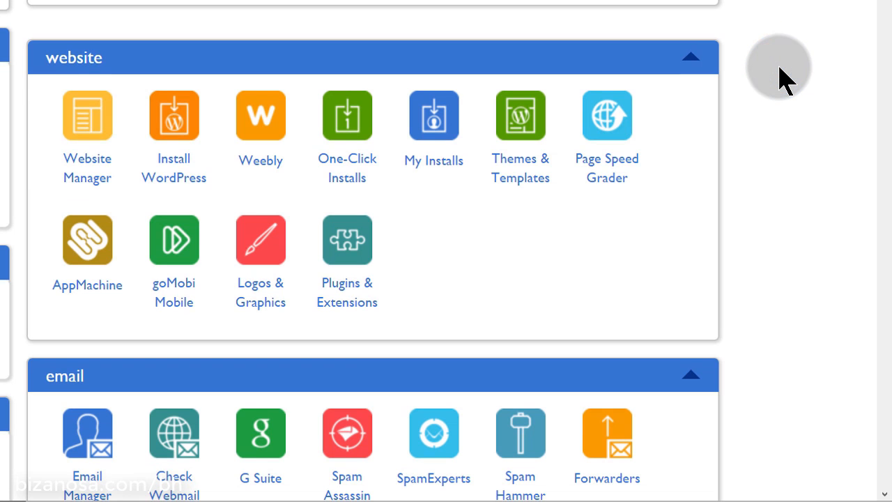
{"action": "scroll", "coordinate": [779, 78], "scroll_direction": "down", "scroll_amount": 4}
{"action": "scroll", "coordinate": [780, 78], "scroll_direction": "down", "scroll_amount": 1}
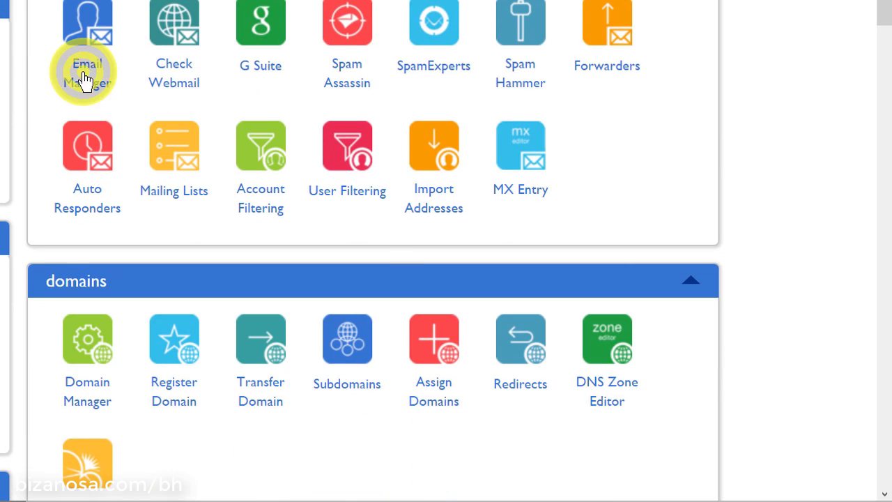
{"action": "right_click", "coordinate": [122, 78]}
{"action": "left_click", "coordinate": [135, 91]}
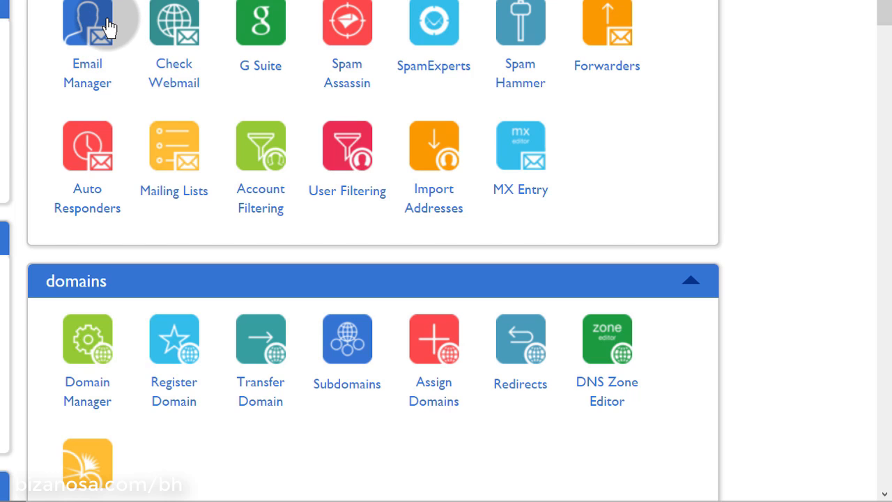
{"action": "left_click", "coordinate": [109, 27]}
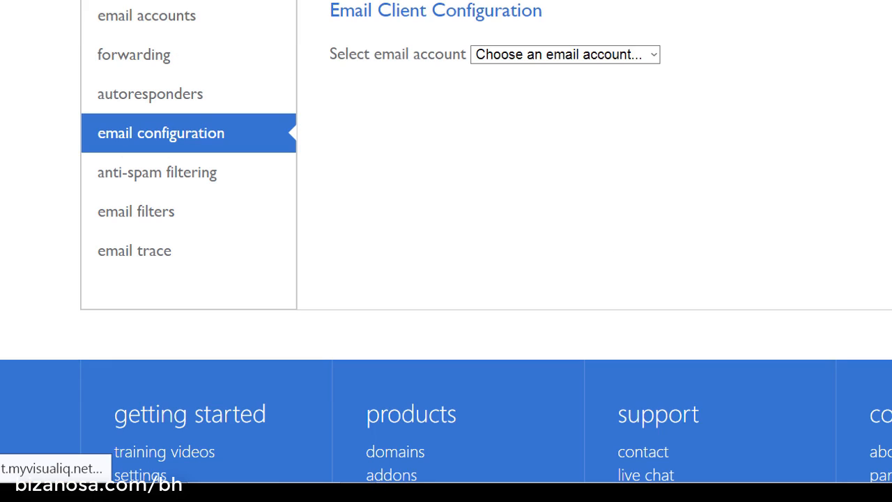
{"action": "left_click", "coordinate": [567, 59]}
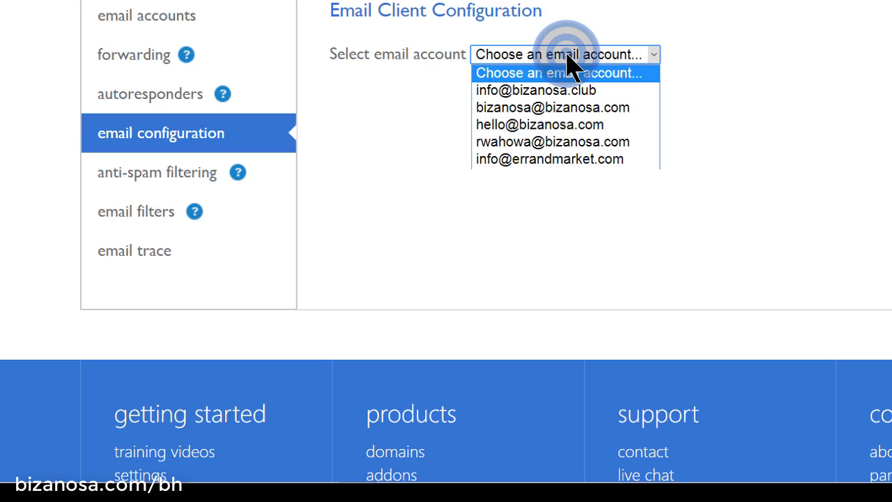
{"action": "left_click", "coordinate": [523, 90]}
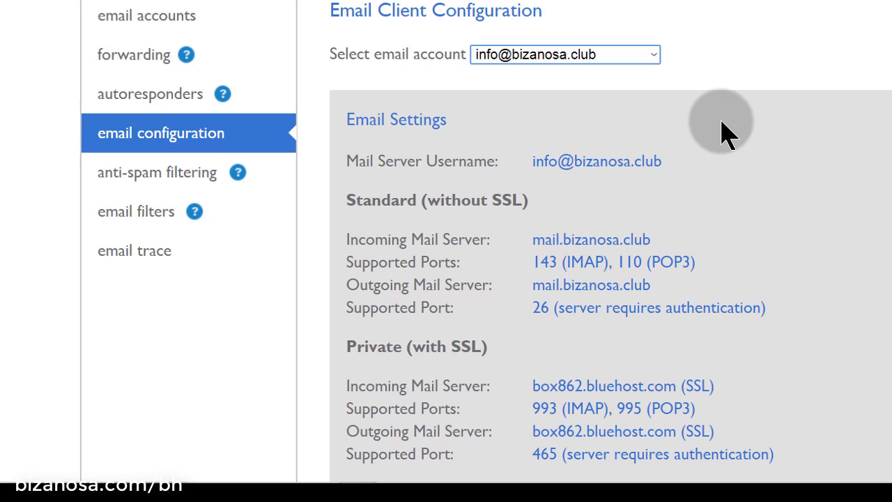
{"action": "scroll", "coordinate": [725, 111], "scroll_direction": "down", "scroll_amount": 3}
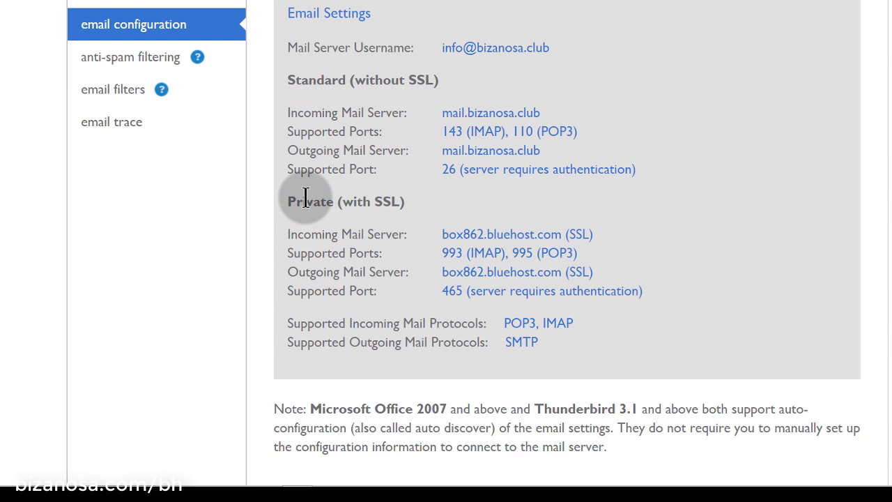
{"action": "left_click_drag", "start_coordinate": [305, 198], "coordinate": [442, 370]}
{"action": "left_click", "coordinate": [289, 114]}
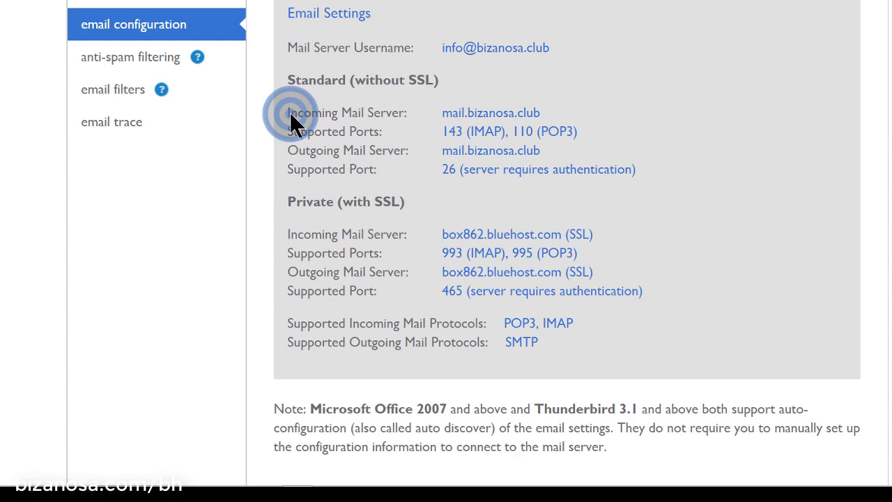
{"action": "left_click_drag", "start_coordinate": [281, 111], "coordinate": [678, 174]}
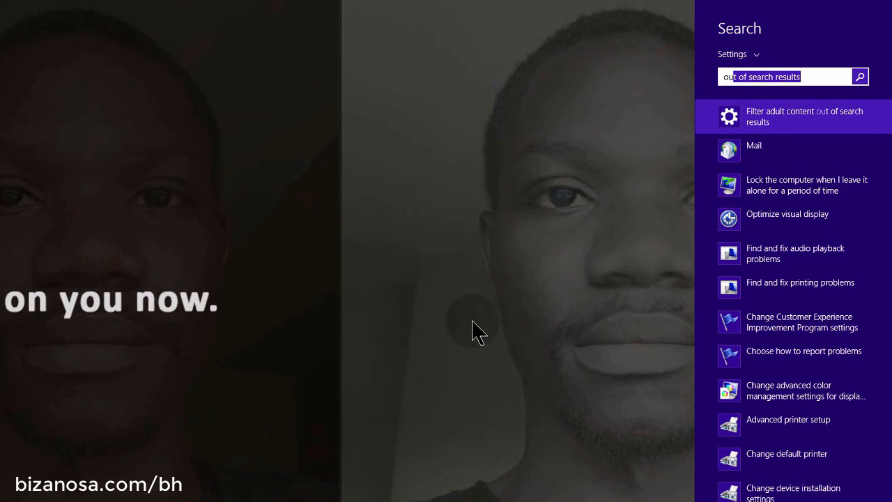
Search everywhere for 'outlook' and launch Outlook 2013 from the results
{"action": "type", "text": "tlook"}
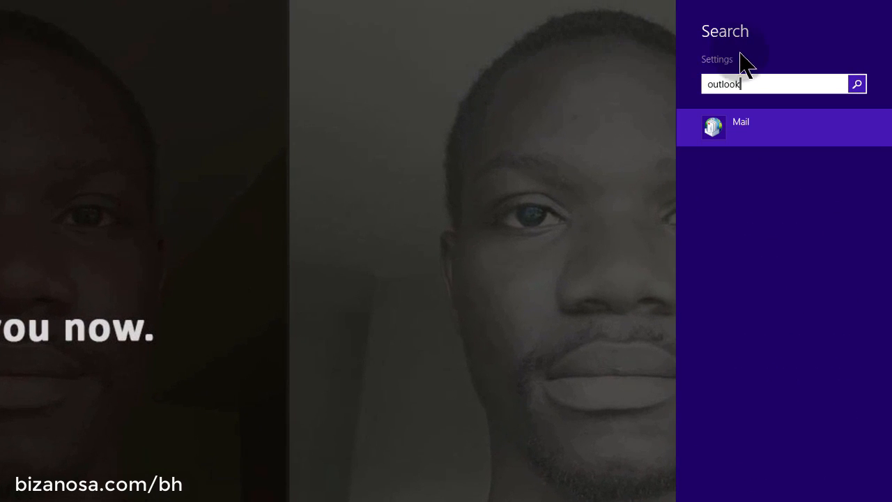
{"action": "left_click", "coordinate": [743, 66]}
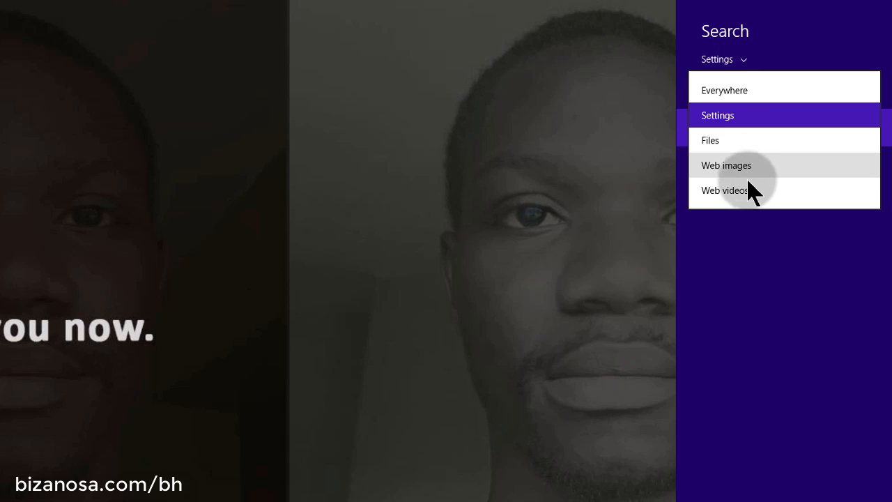
{"action": "left_click", "coordinate": [733, 92]}
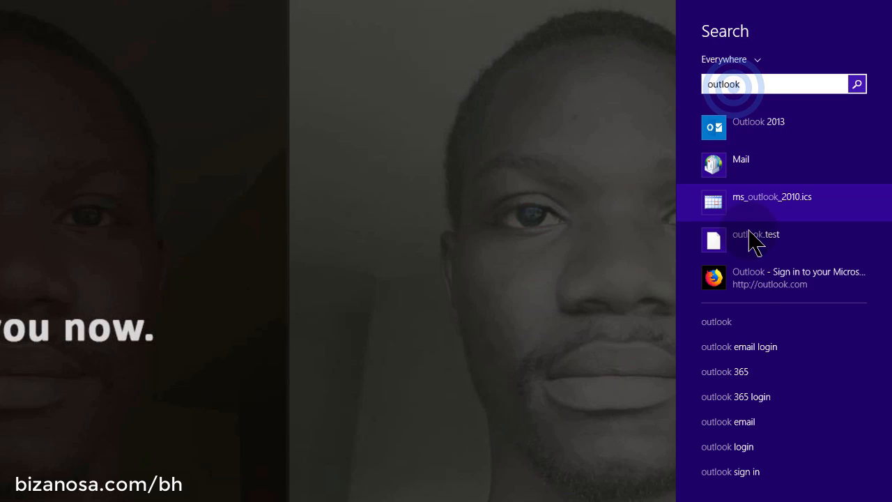
{"action": "left_click", "coordinate": [776, 124]}
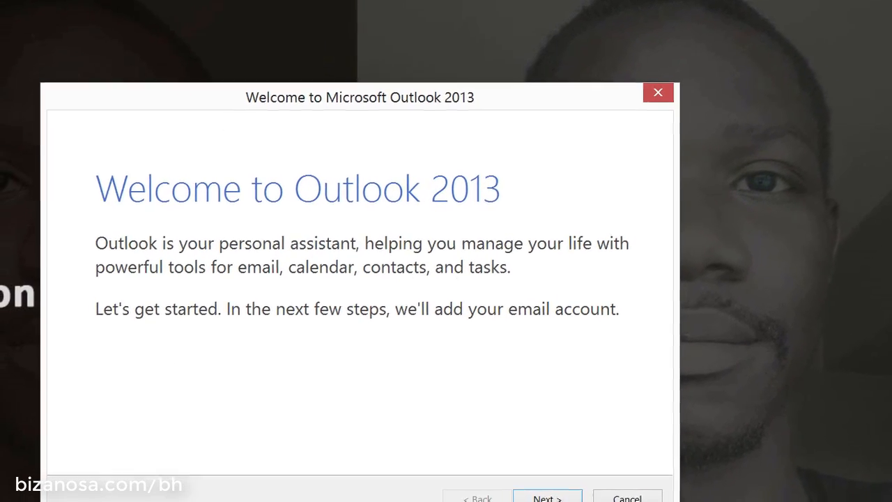
{"action": "left_click", "coordinate": [547, 498]}
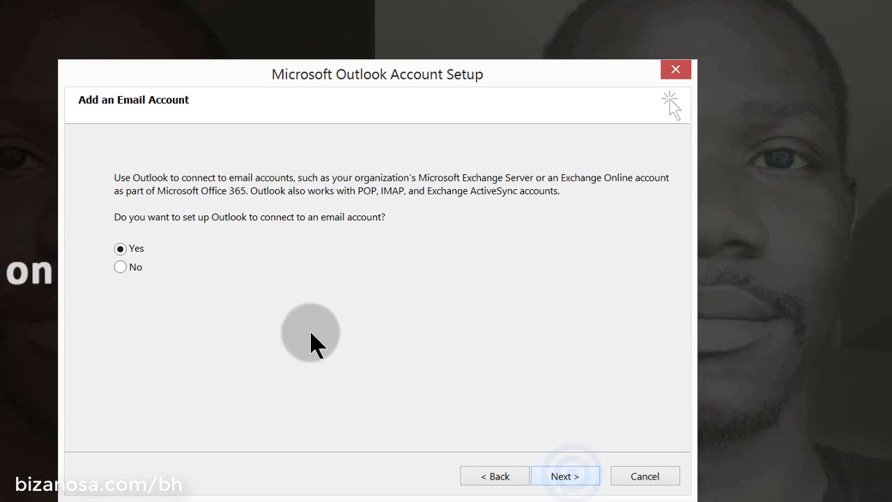
{"action": "left_click", "coordinate": [557, 491]}
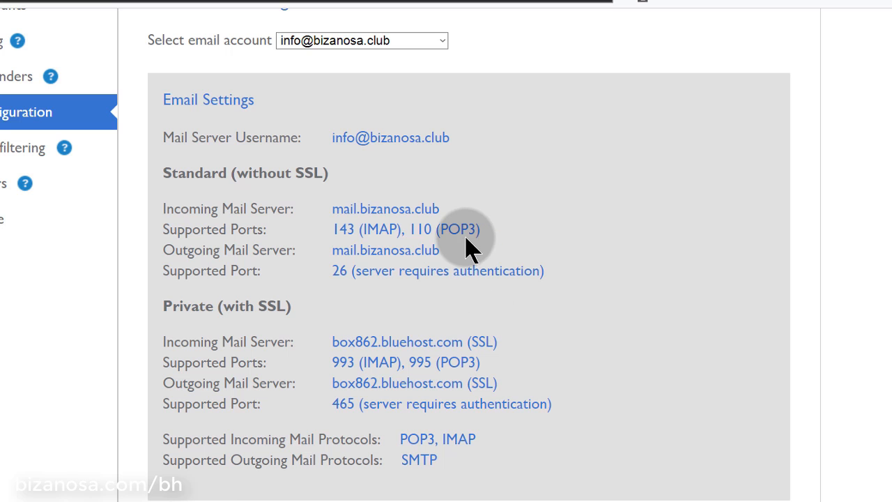
{"action": "scroll", "coordinate": [468, 238], "scroll_direction": "up", "scroll_amount": 3}
{"action": "scroll", "coordinate": [468, 248], "scroll_direction": "down", "scroll_amount": 3}
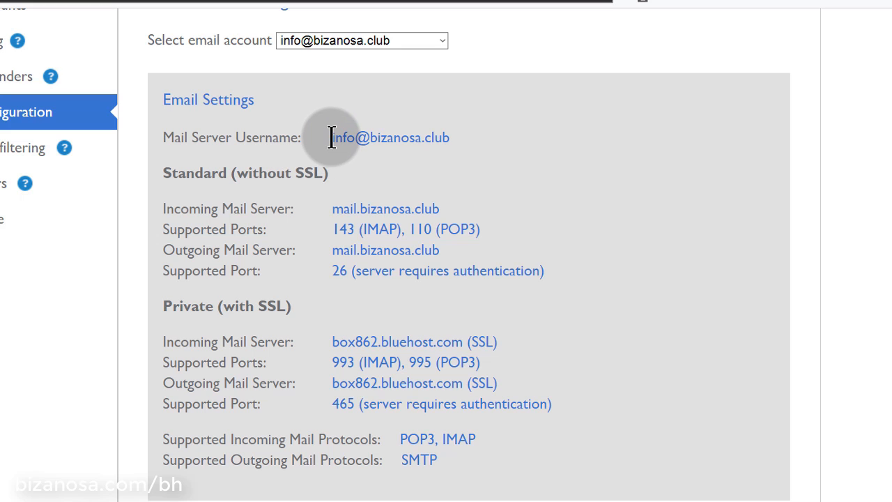
{"action": "left_click_drag", "start_coordinate": [329, 142], "coordinate": [454, 147]}
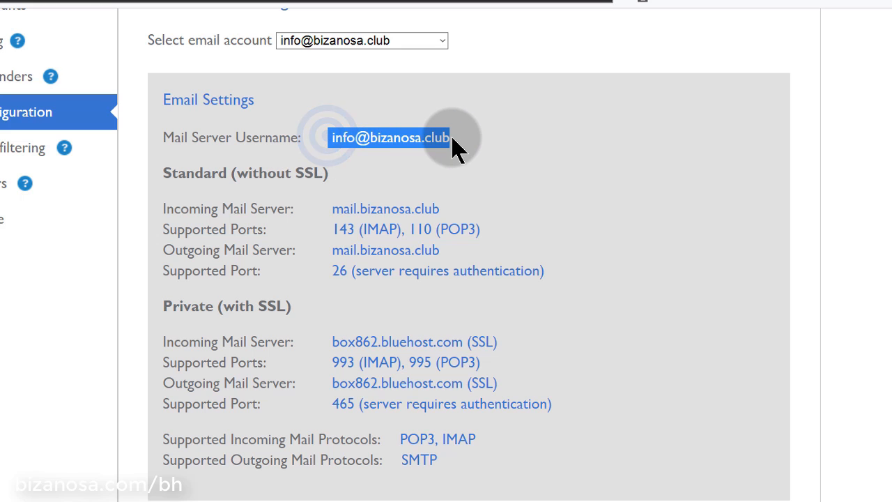
{"action": "left_click", "coordinate": [400, 108]}
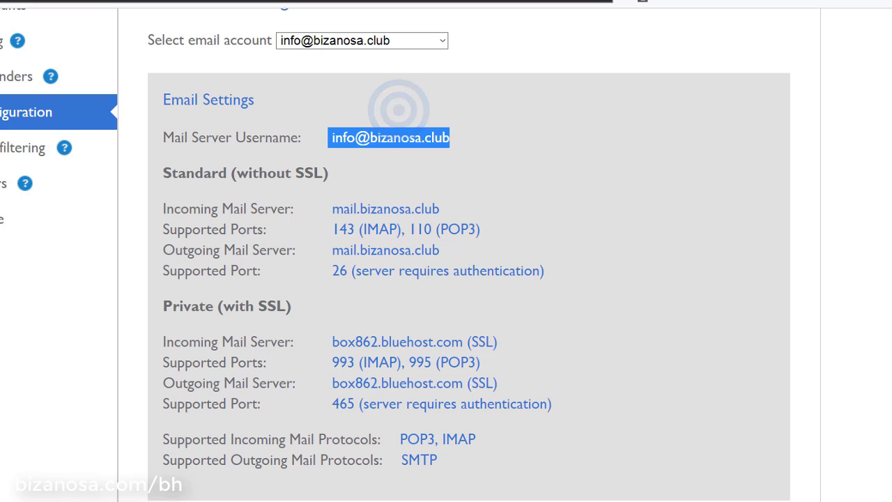
{"action": "key", "text": "alt+Tab"}
{"action": "left_click", "coordinate": [241, 263]}
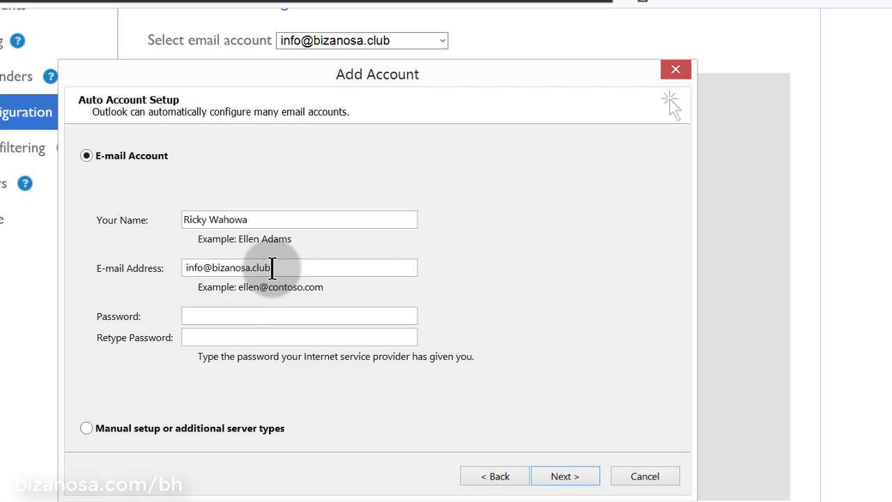
{"action": "left_click", "coordinate": [233, 315]}
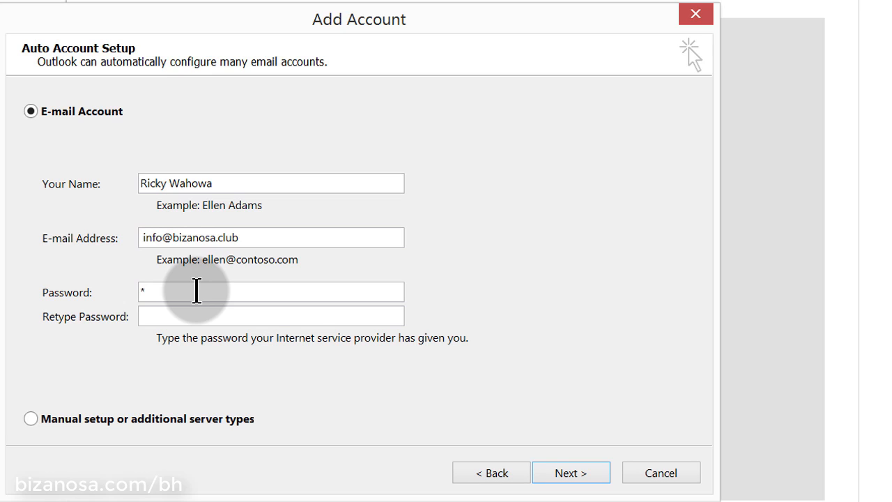
{"action": "type", "text": "***********"}
{"action": "left_click", "coordinate": [210, 316]}
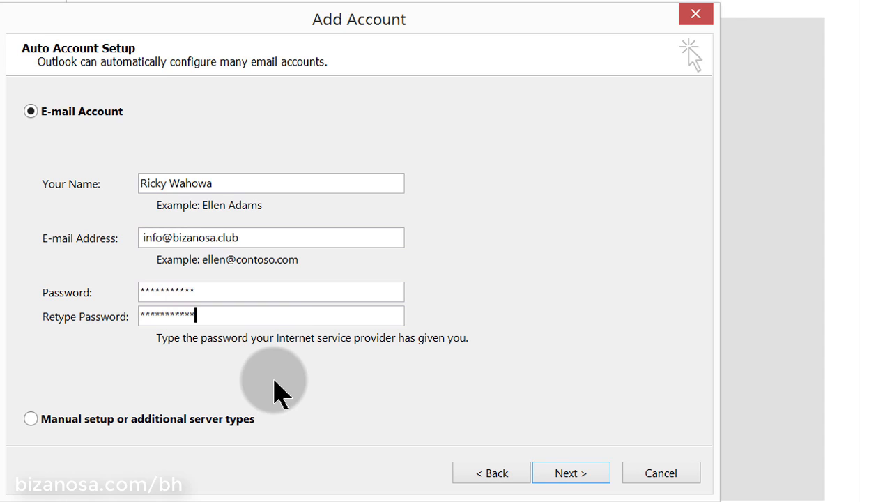
{"action": "left_click", "coordinate": [571, 474]}
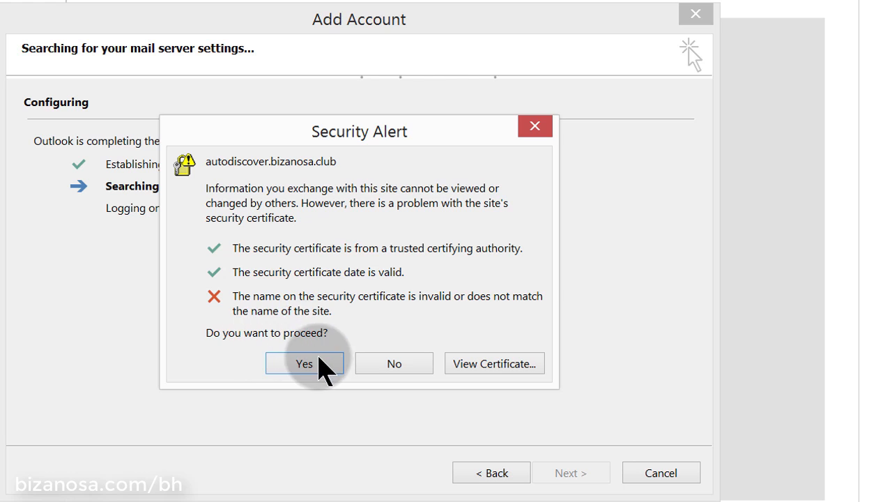
Accept the autodiscover certificate alerts, retry over an unencrypted connection, and tick Change account settings
{"action": "left_click", "coordinate": [314, 360]}
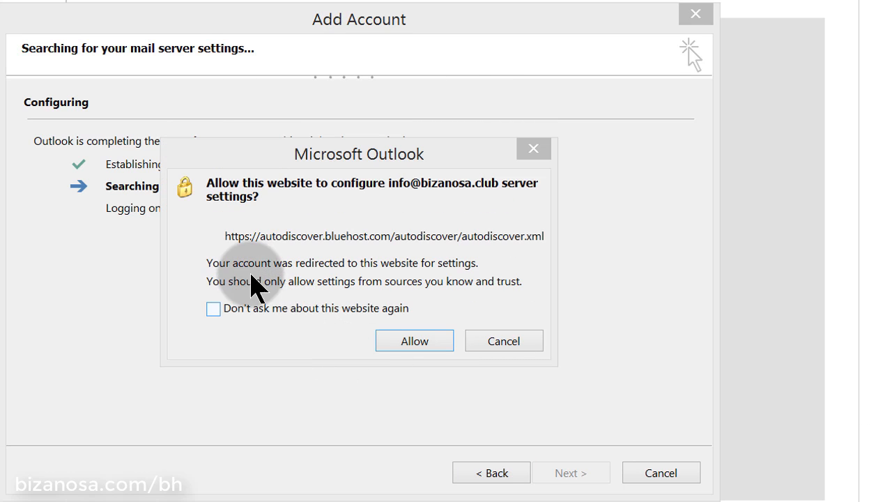
{"action": "left_click", "coordinate": [264, 307]}
{"action": "left_click", "coordinate": [423, 340]}
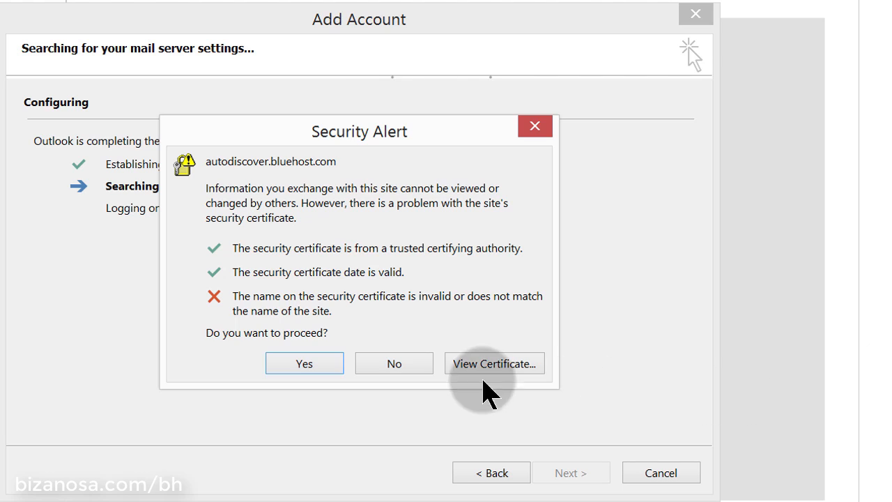
{"action": "left_click", "coordinate": [298, 364]}
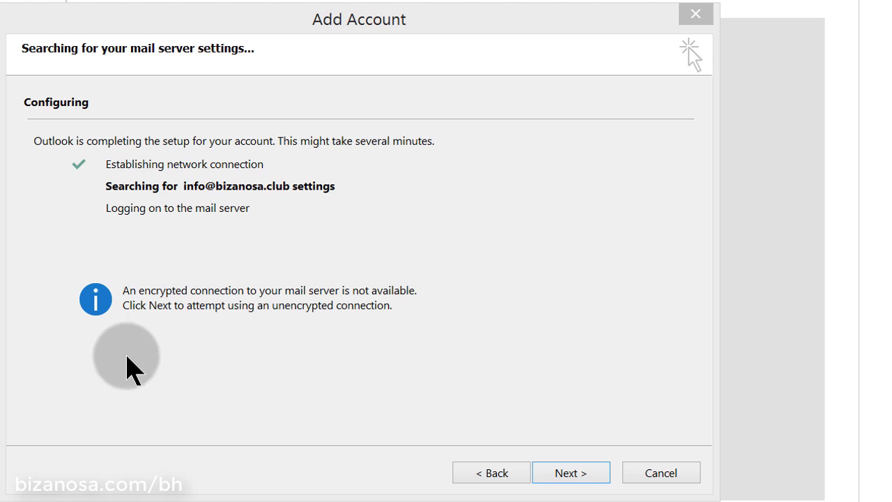
{"action": "left_click", "coordinate": [568, 475]}
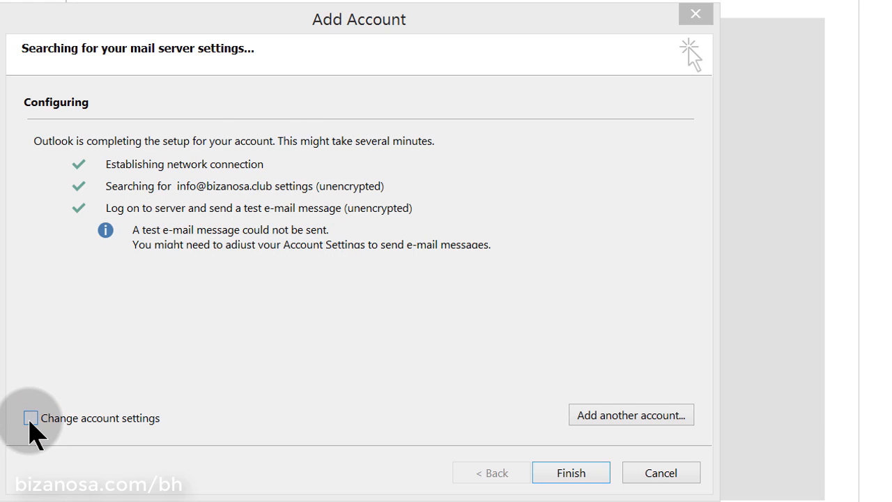
{"action": "left_click", "coordinate": [30, 419]}
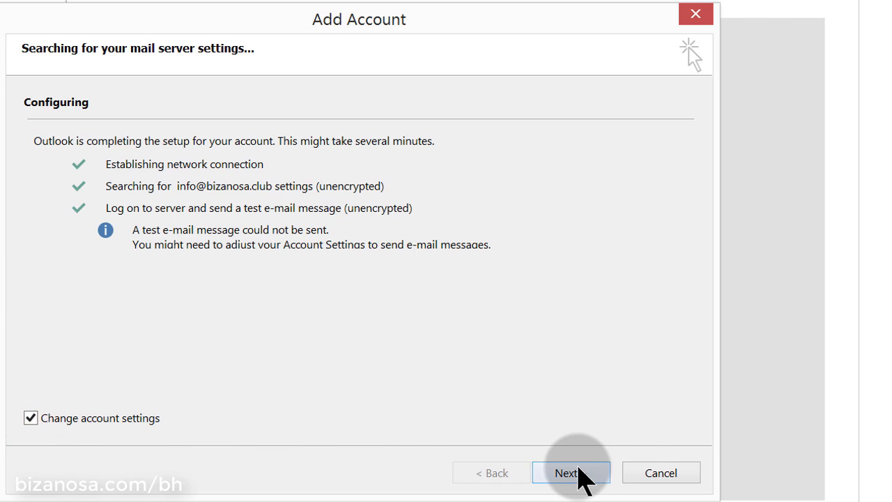
Replace the incoming server pop.bizanosa.club with mail.bizanosa.club copied from Bluehost
{"action": "left_click", "coordinate": [563, 473]}
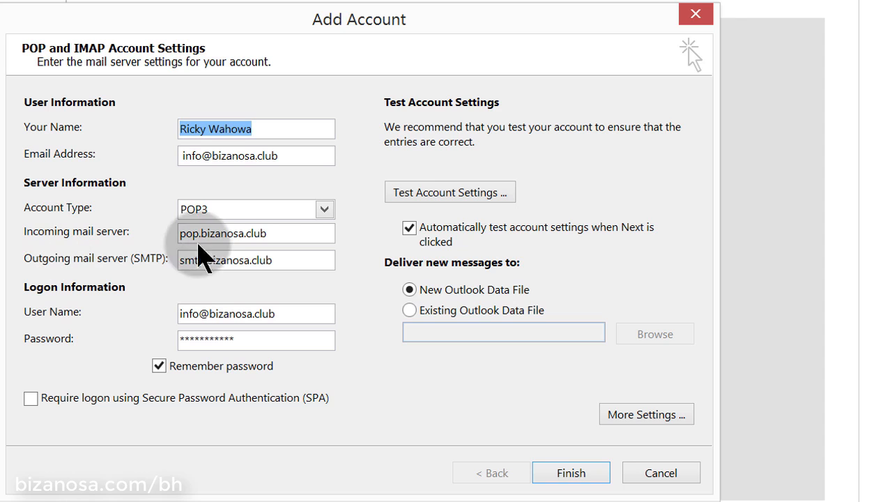
{"action": "left_click", "coordinate": [802, 199]}
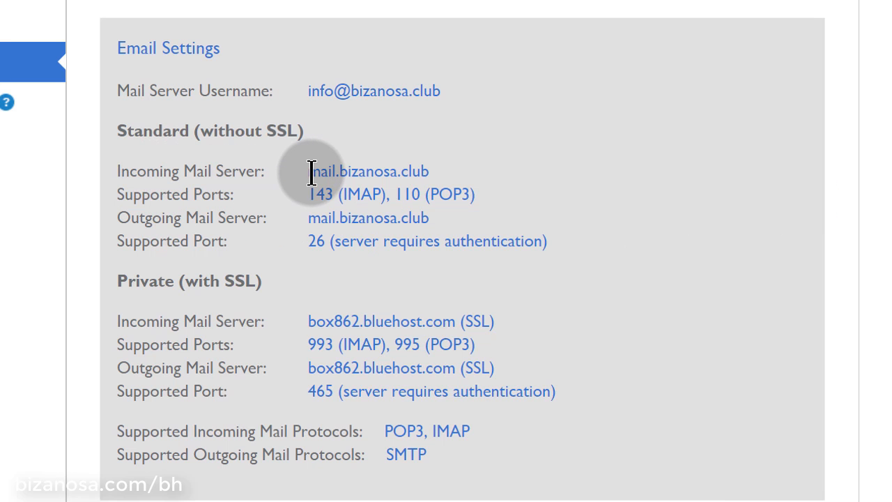
{"action": "left_click_drag", "start_coordinate": [309, 172], "coordinate": [418, 174]}
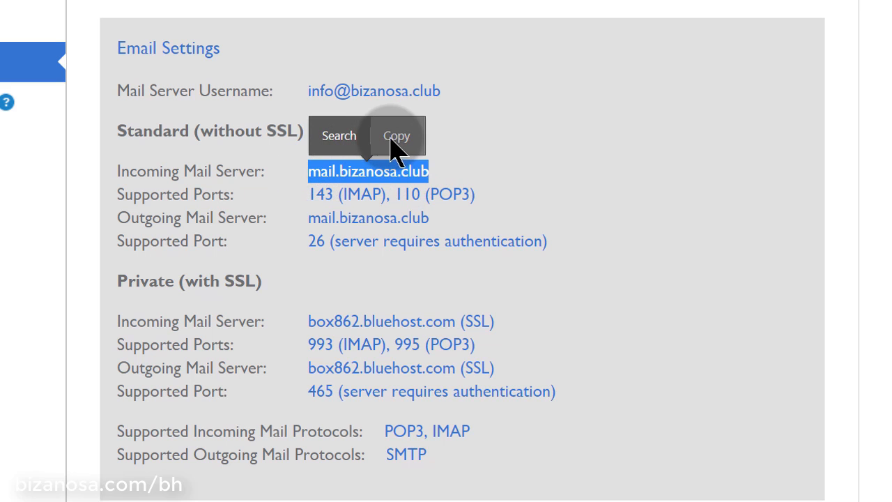
{"action": "left_click", "coordinate": [394, 137]}
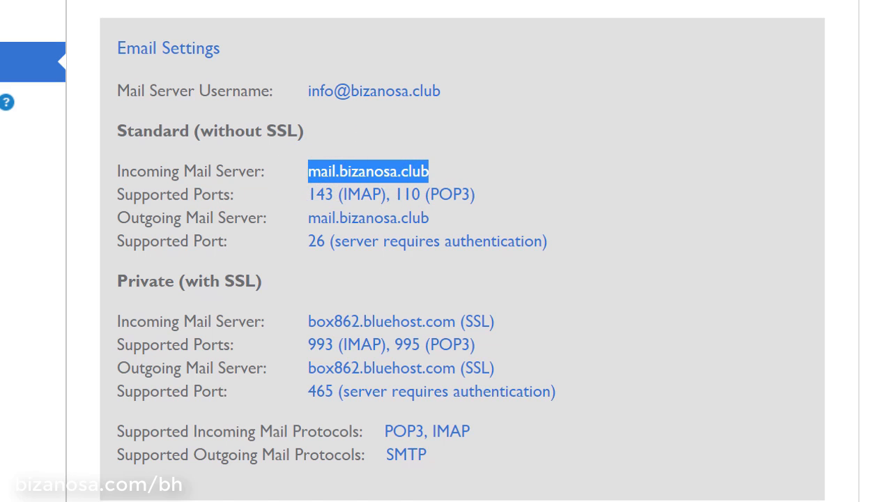
{"action": "key", "text": "alt+Tab"}
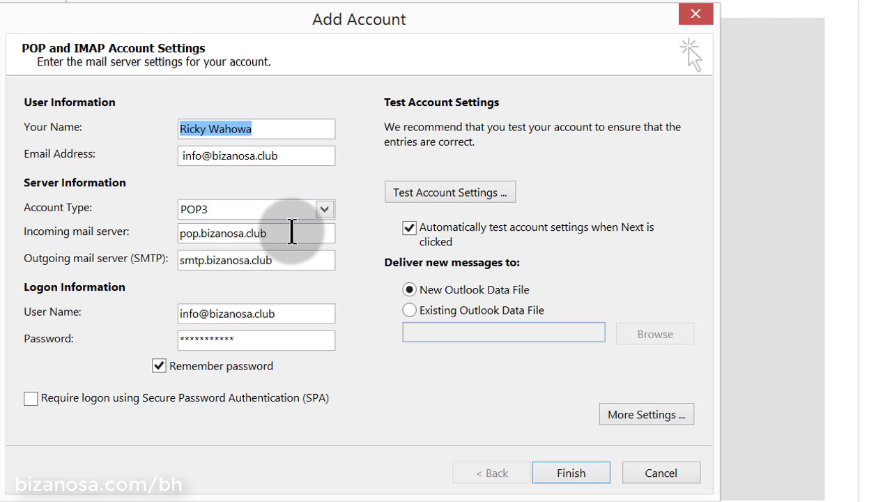
{"action": "left_click_drag", "start_coordinate": [291, 232], "coordinate": [167, 233]}
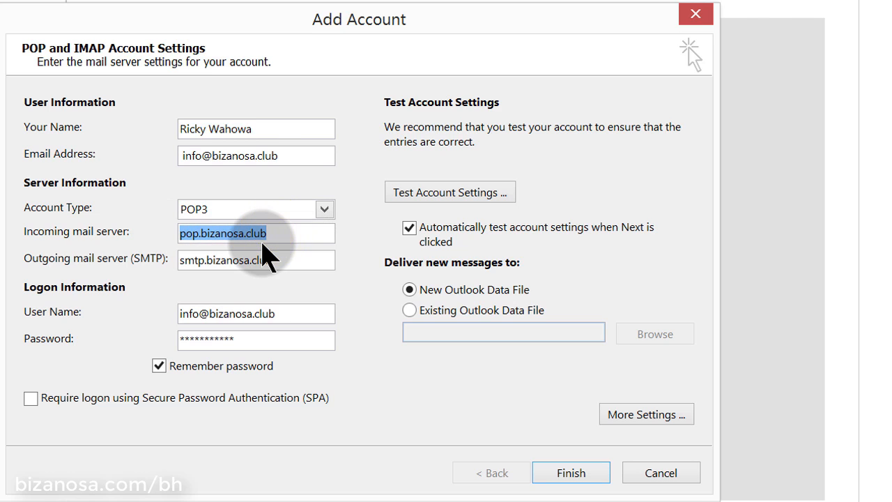
{"action": "key", "text": "Delete"}
{"action": "type", "text": "mail.bizanosa.club"}
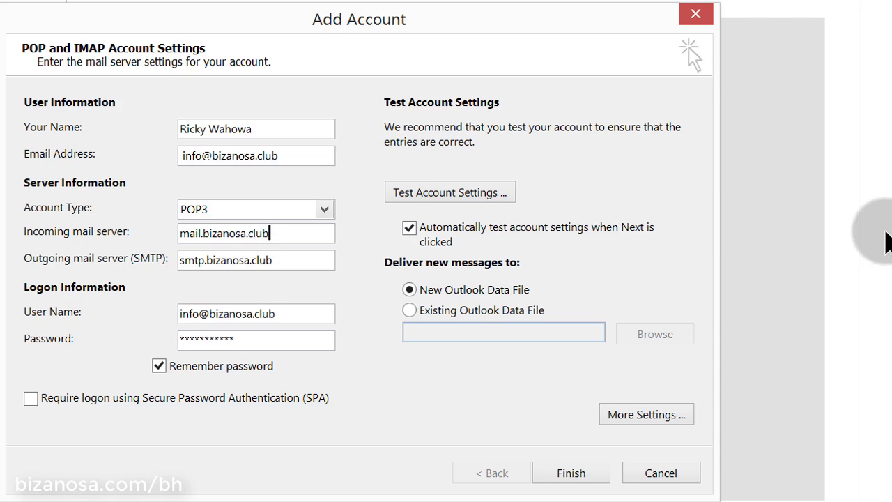
Change the outgoing server to mail.bizanosa.club and run Test Account Settings
{"action": "left_click", "coordinate": [886, 240]}
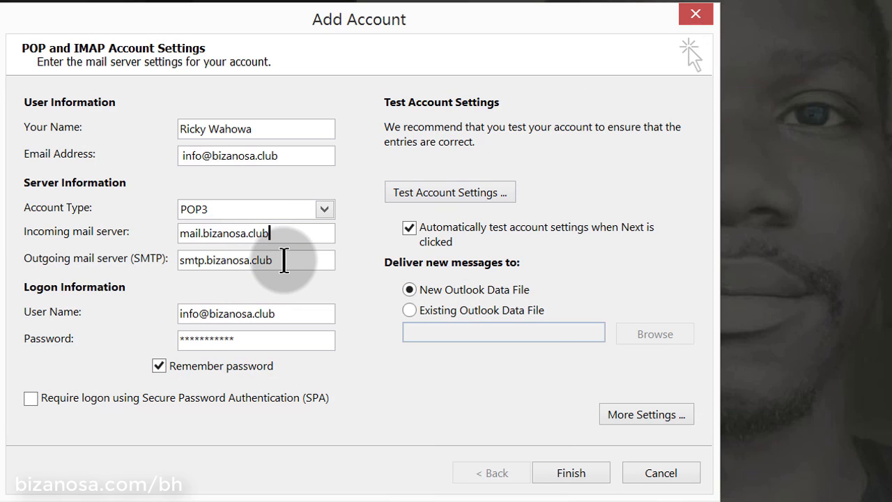
{"action": "left_click_drag", "start_coordinate": [284, 260], "coordinate": [182, 260]}
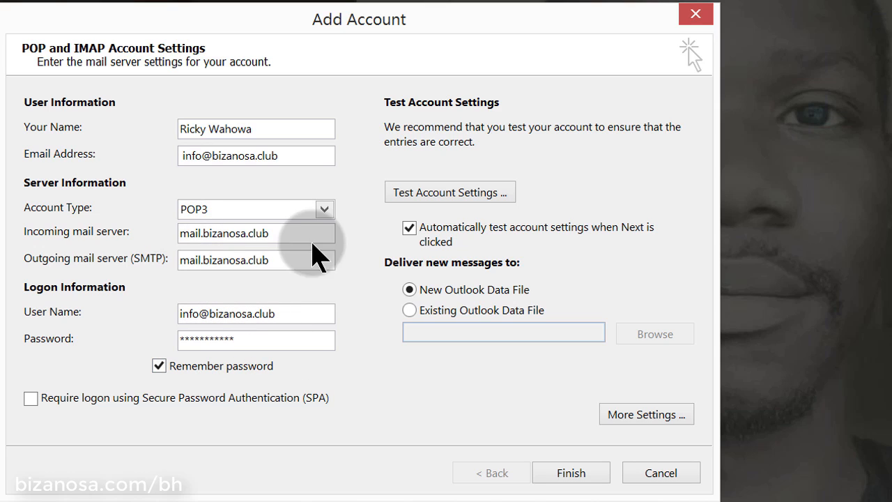
{"action": "left_click", "coordinate": [451, 194]}
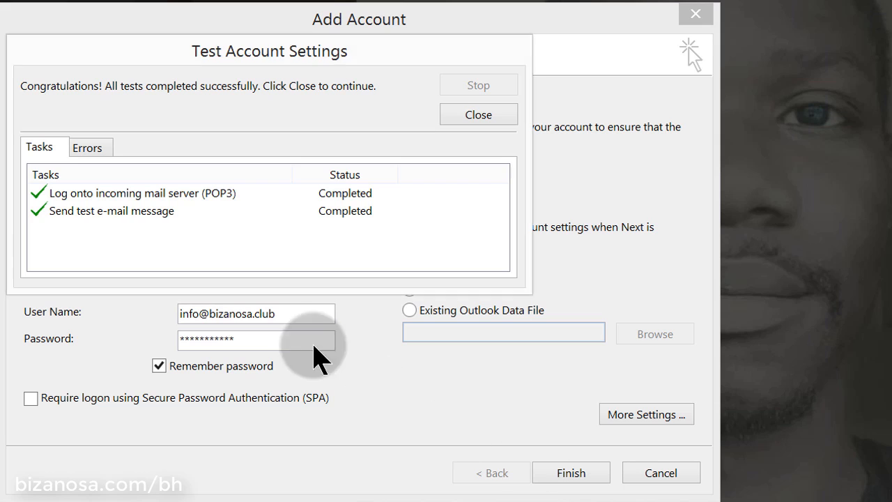
Close the successful test results and finish adding the POP3 account
{"action": "left_click", "coordinate": [472, 117]}
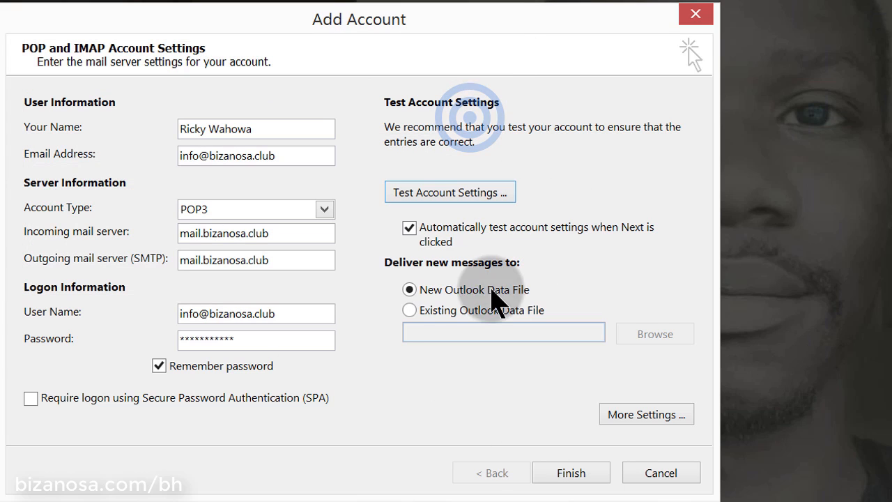
{"action": "left_click", "coordinate": [571, 473]}
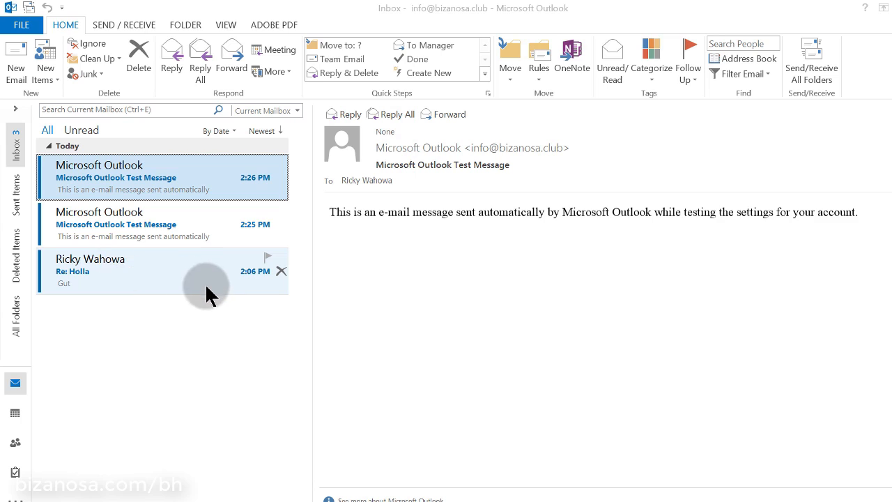
Open the Re: Holla reply, glance at the browser, then view the FILE > Info account page
{"action": "left_click", "coordinate": [138, 273]}
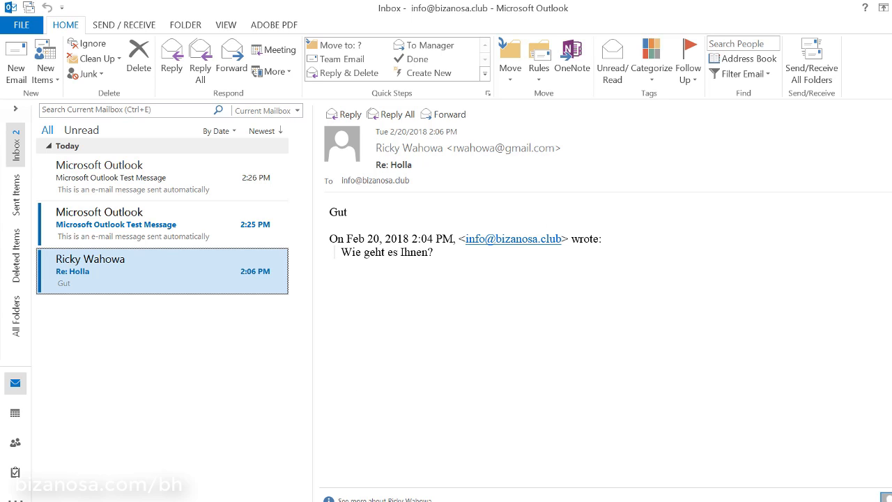
{"action": "left_click", "coordinate": [297, 501]}
{"action": "left_click", "coordinate": [332, 445]}
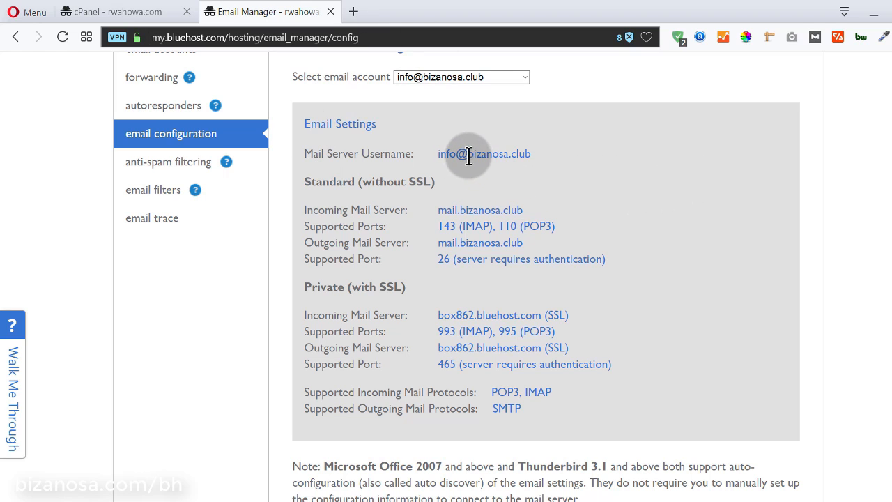
{"action": "left_click", "coordinate": [873, 12]}
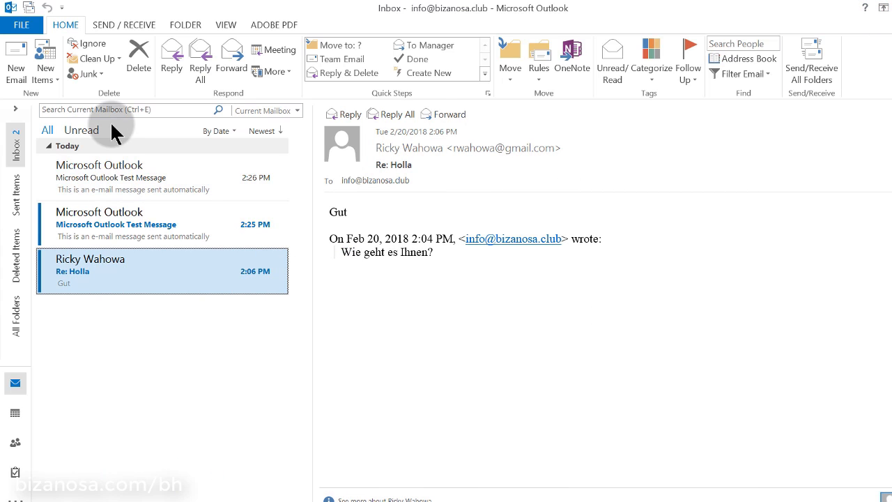
{"action": "left_click", "coordinate": [23, 25]}
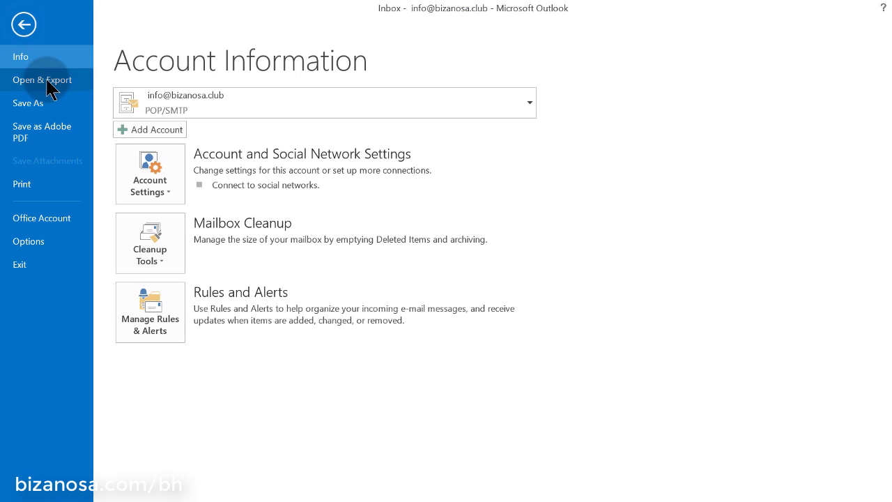
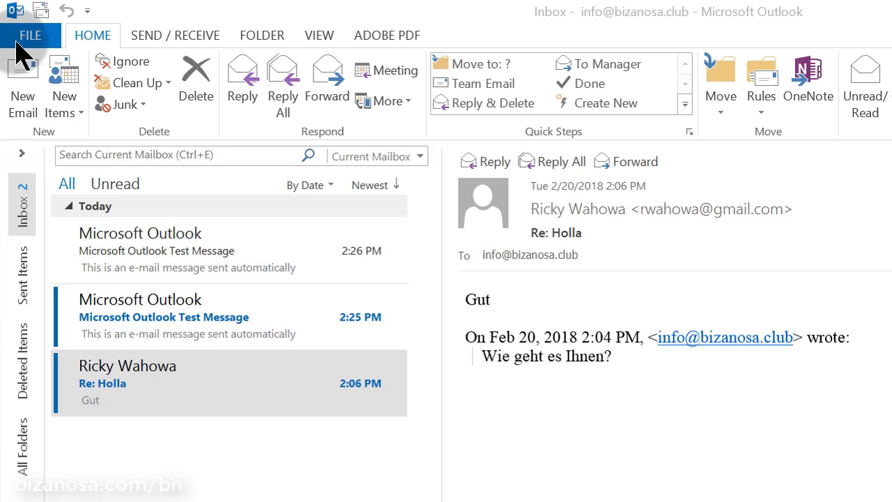
From File > Info, begin a manual POP or IMAP account and start entering the account holder's name
{"action": "left_click", "coordinate": [43, 36]}
{"action": "left_click", "coordinate": [35, 31]}
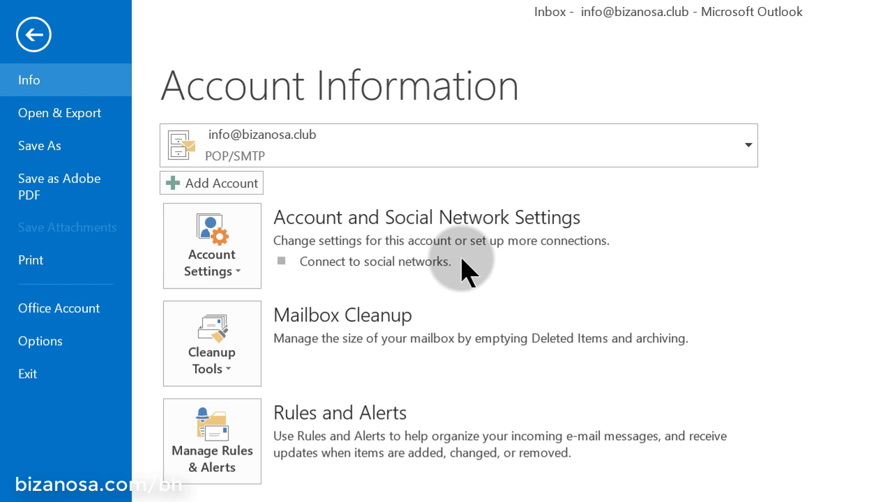
{"action": "left_click", "coordinate": [221, 197]}
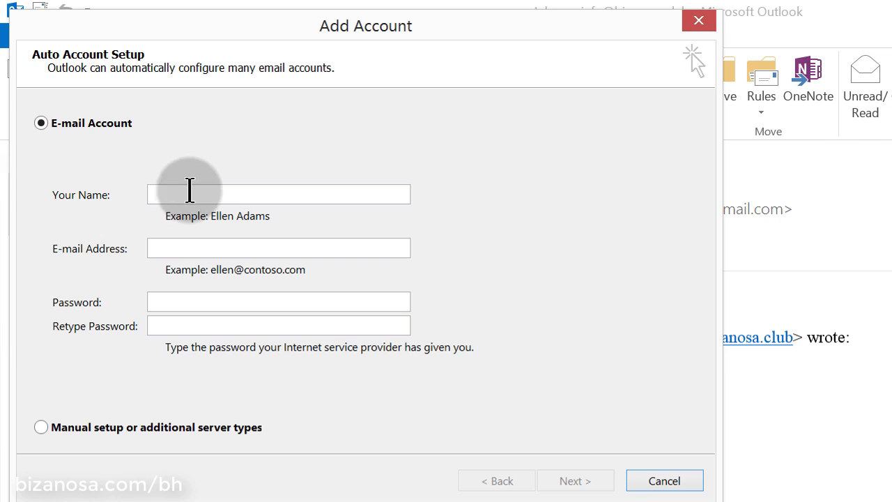
{"action": "left_click", "coordinate": [40, 427]}
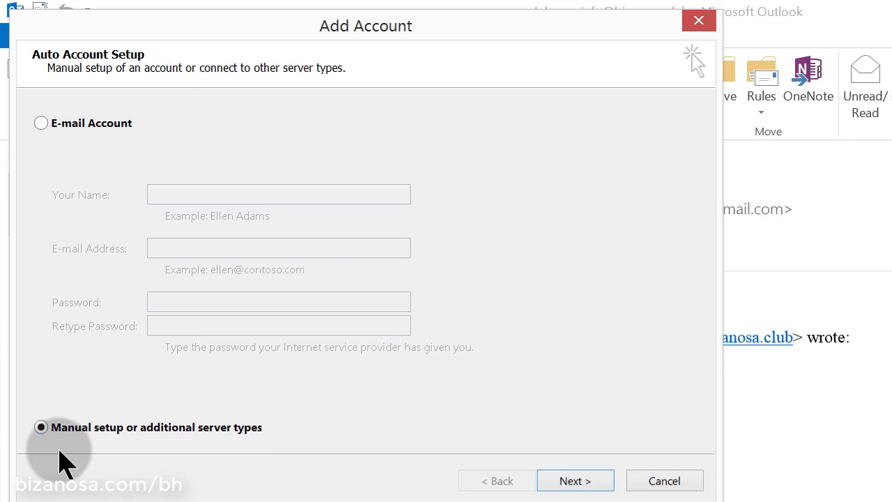
{"action": "left_click", "coordinate": [574, 483]}
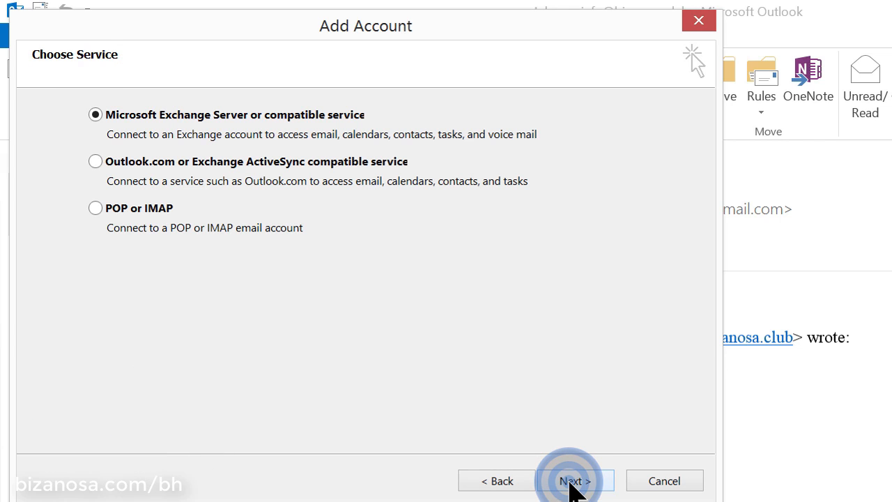
{"action": "left_click", "coordinate": [95, 209]}
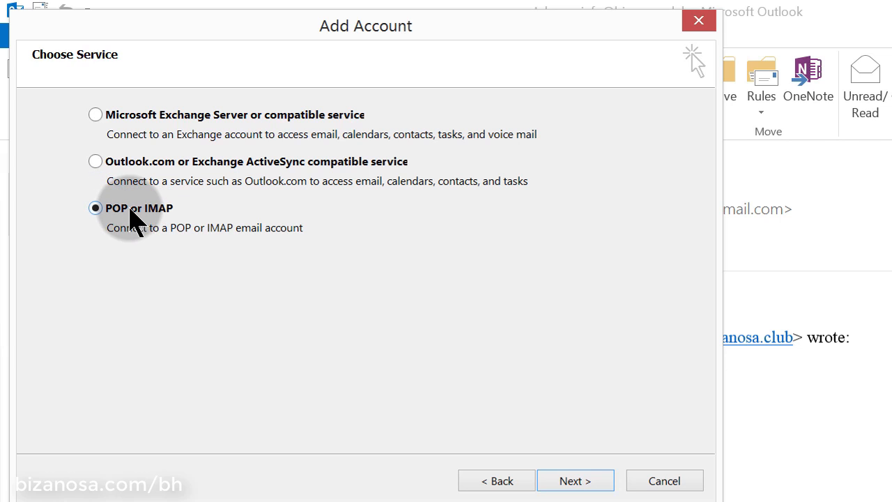
{"action": "left_click", "coordinate": [574, 481]}
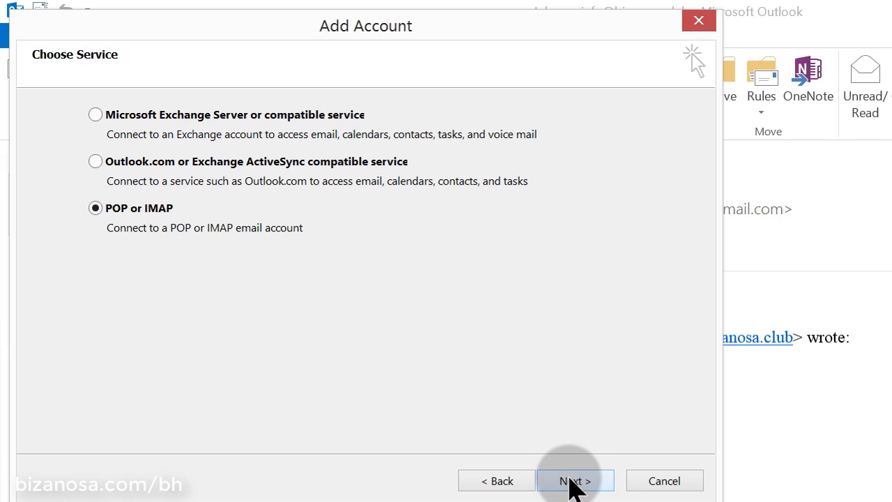
{"action": "left_click", "coordinate": [195, 138]}
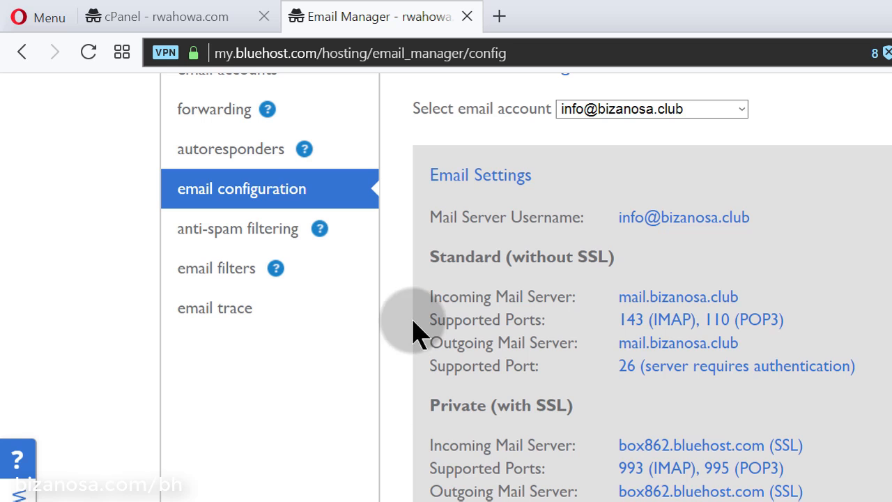
{"action": "scroll", "coordinate": [311, 422], "scroll_direction": "up", "scroll_amount": 1}
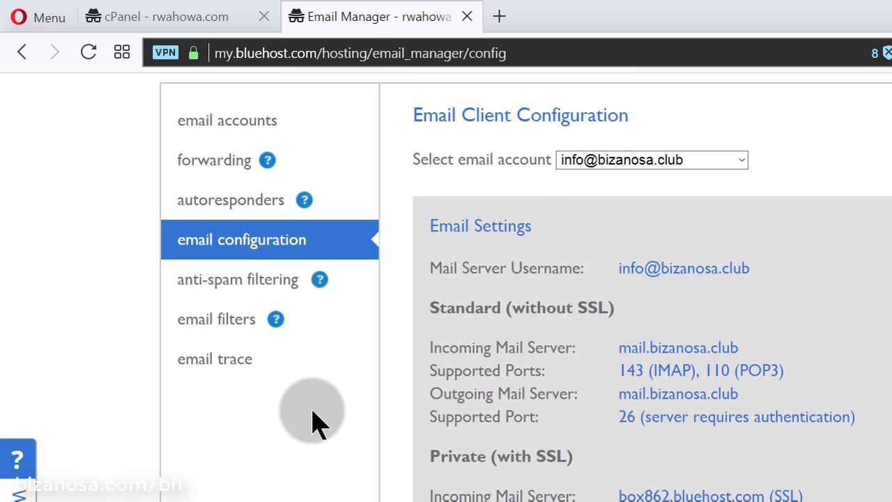
{"action": "scroll", "coordinate": [312, 421], "scroll_direction": "up", "scroll_amount": 2}
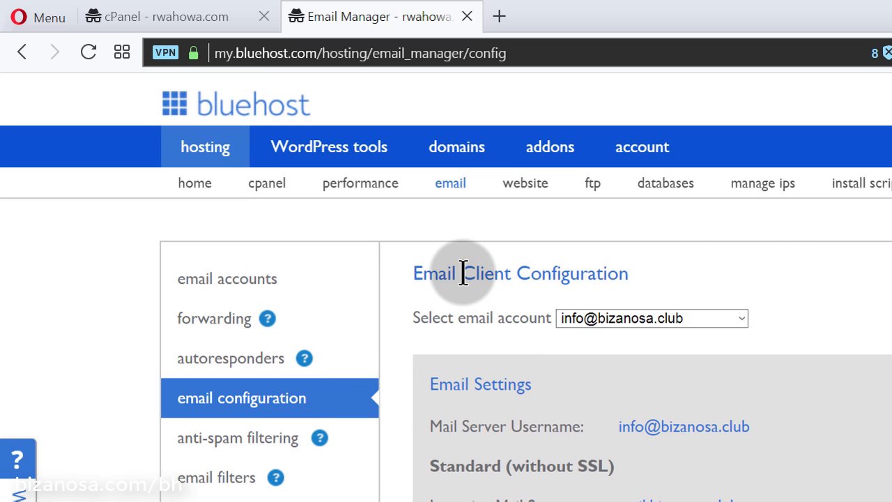
{"action": "scroll", "coordinate": [843, 443], "scroll_direction": "down", "scroll_amount": 1}
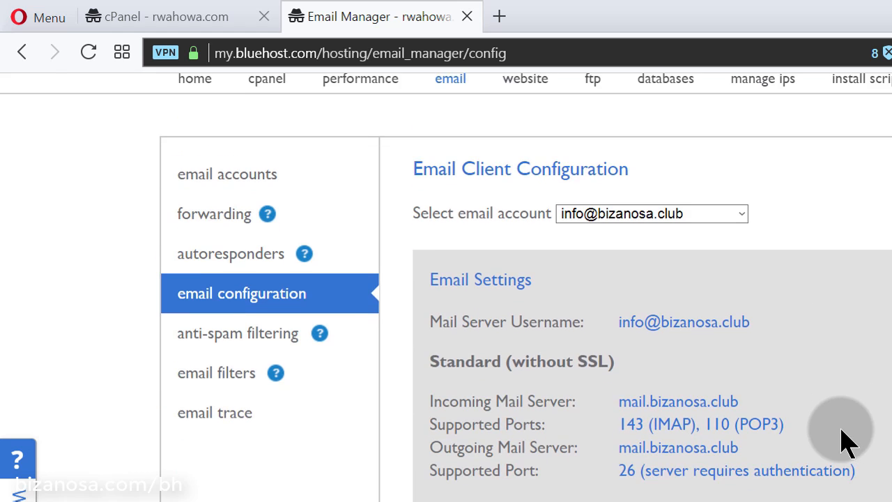
{"action": "scroll", "coordinate": [843, 442], "scroll_direction": "down", "scroll_amount": 1}
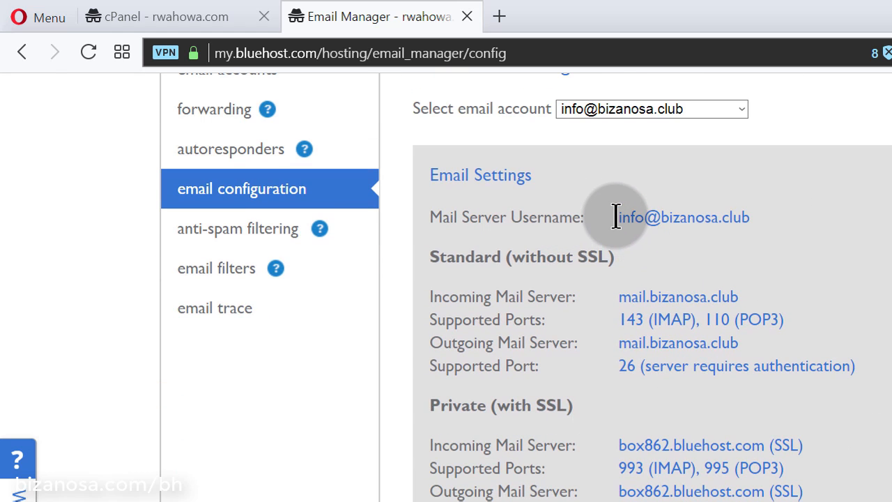
{"action": "left_click_drag", "start_coordinate": [618, 216], "coordinate": [750, 216]}
{"action": "left_click", "coordinate": [721, 187]}
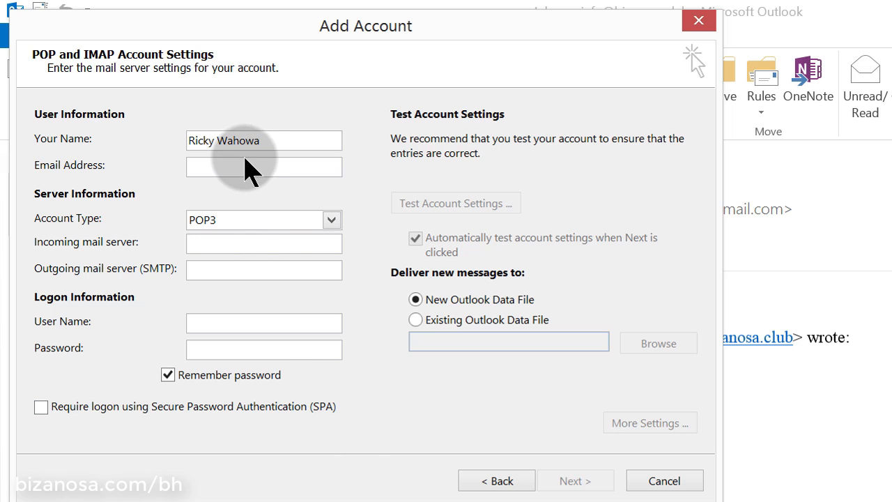
Paste the account e-mail address and fill in mail.bizanosa.club as the mail server
{"action": "left_click", "coordinate": [245, 165]}
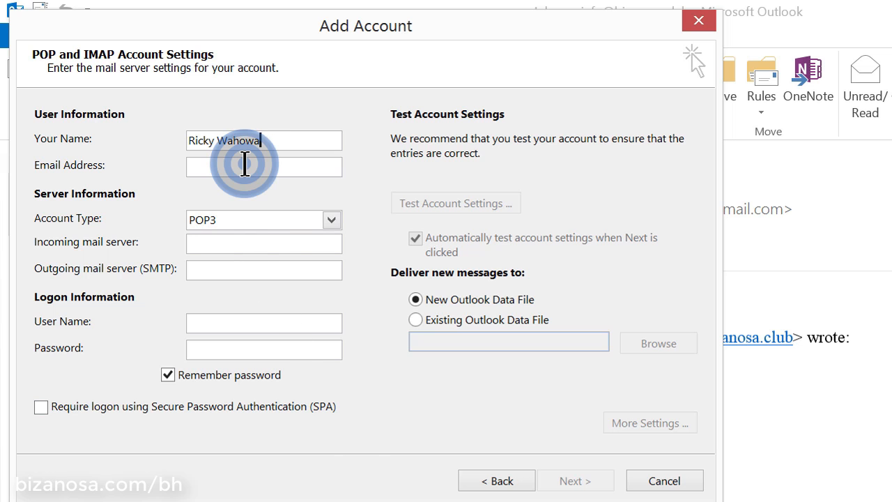
{"action": "key", "text": "ctrl+v"}
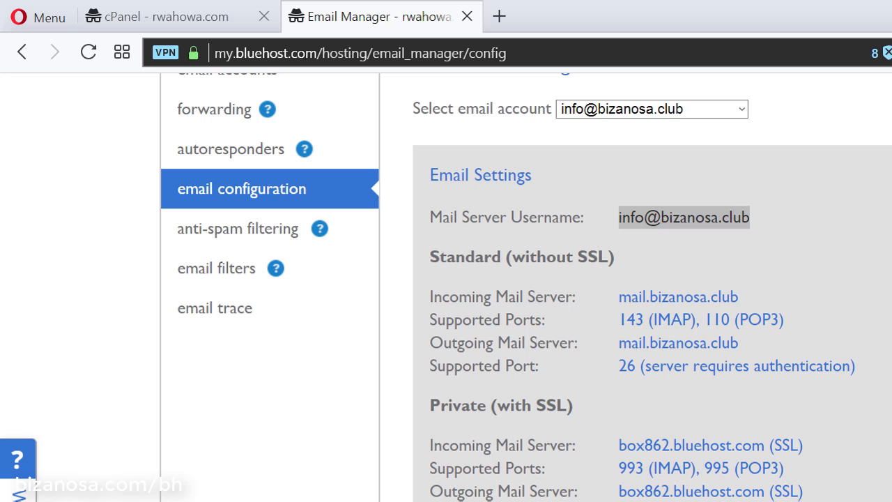
{"action": "triple_click", "coordinate": [683, 218]}
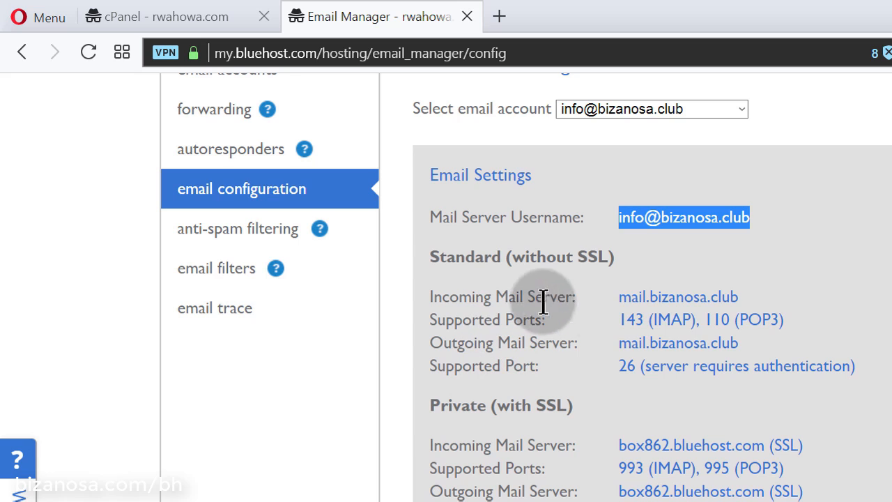
{"action": "left_click_drag", "start_coordinate": [621, 297], "coordinate": [738, 297]}
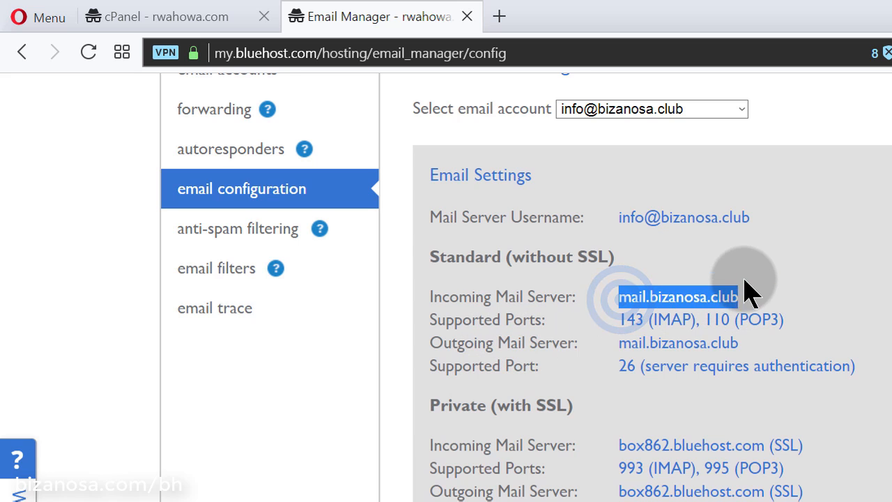
{"action": "left_click", "coordinate": [703, 259]}
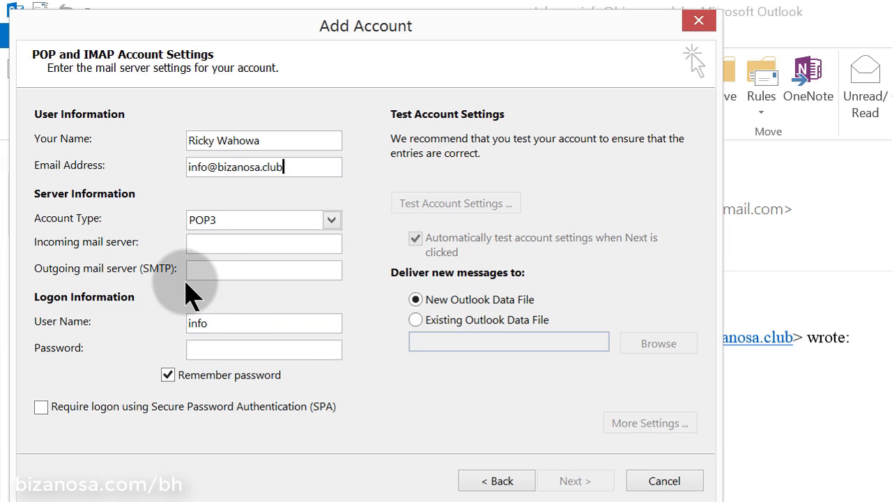
{"action": "left_click", "coordinate": [219, 242]}
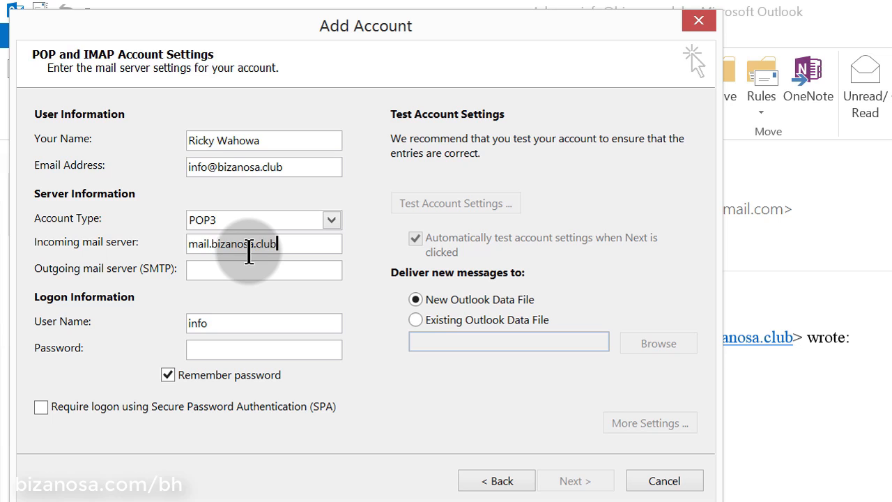
{"action": "left_click", "coordinate": [246, 274]}
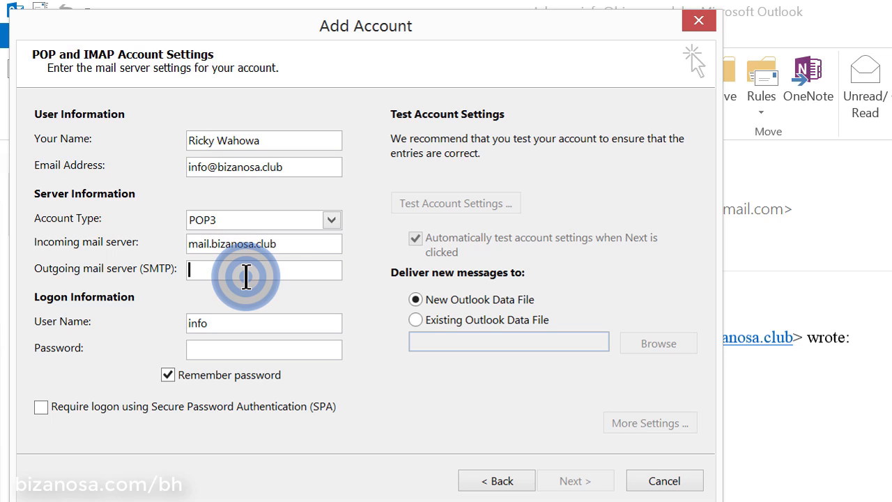
{"action": "key", "text": "ctrl+v"}
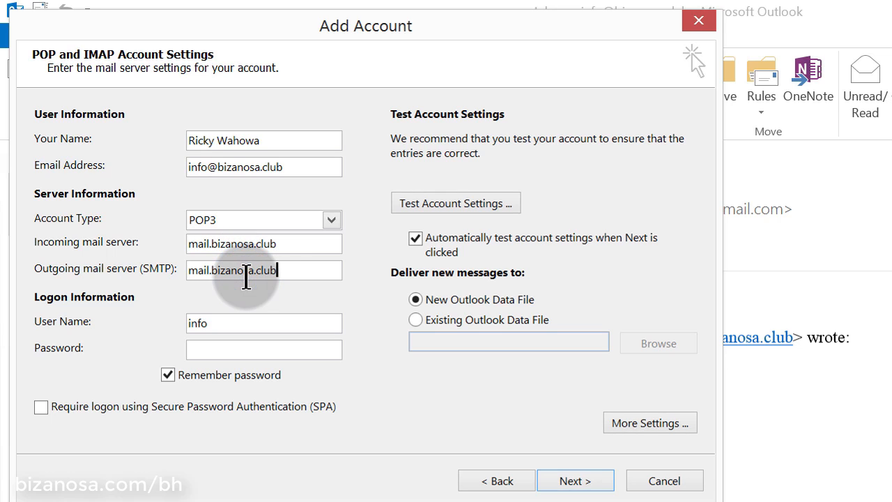
Replace the logon user name with the full e-mail address and enter the account password
{"action": "left_click", "coordinate": [223, 317]}
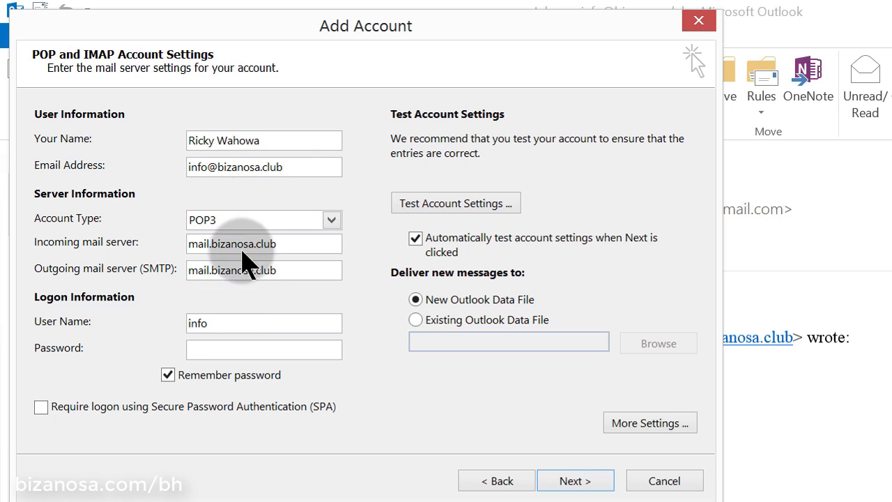
{"action": "left_click_drag", "start_coordinate": [289, 165], "coordinate": [179, 146]}
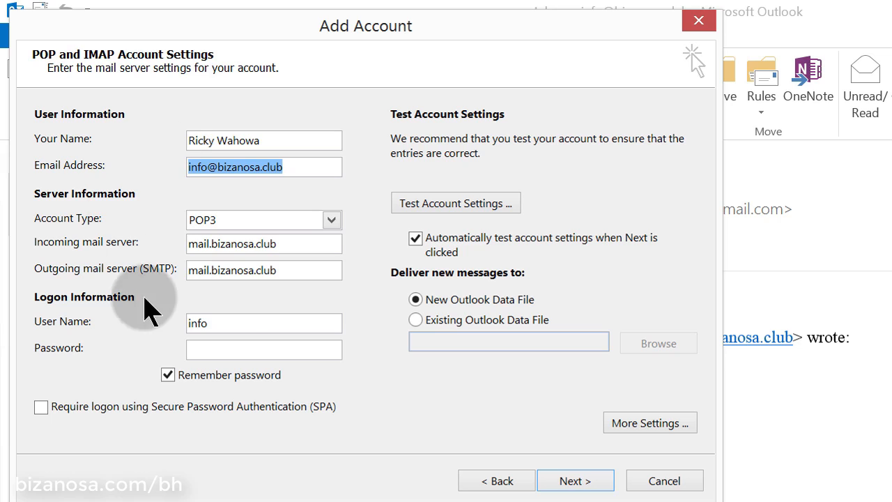
{"action": "left_click_drag", "start_coordinate": [223, 316], "coordinate": [151, 321]}
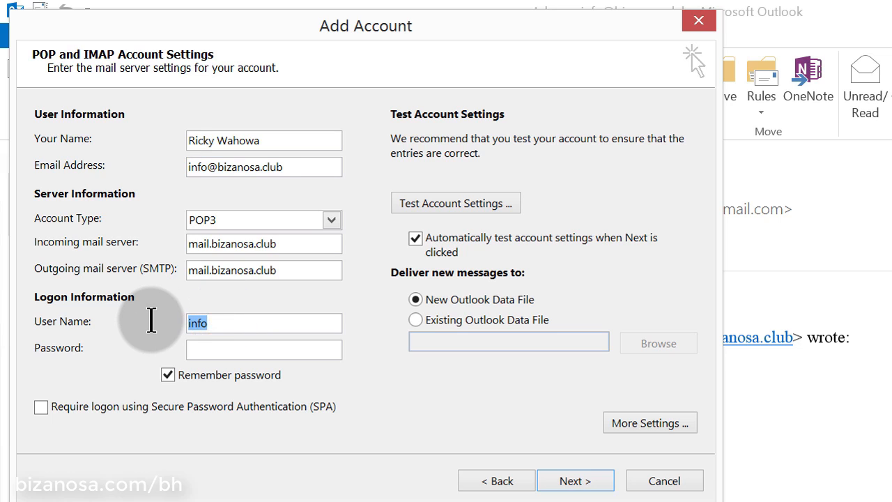
{"action": "left_click", "coordinate": [218, 352]}
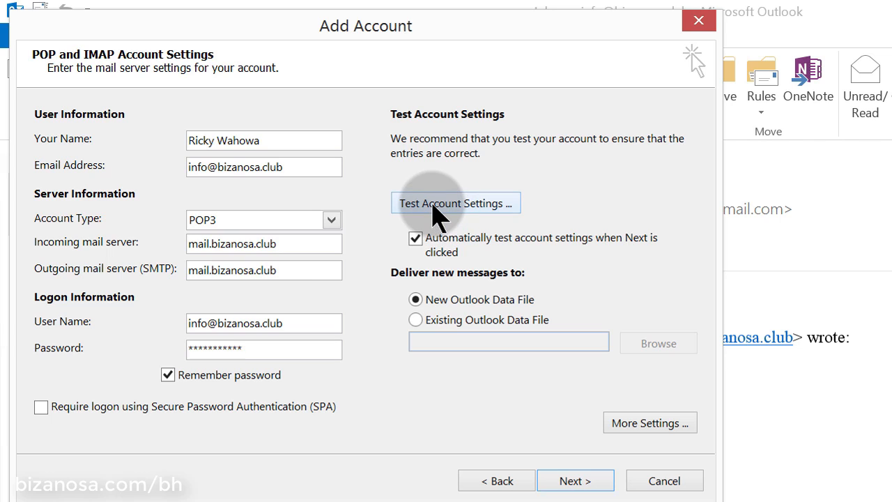
Run Test Account Settings, dismiss its error report, and open More Settings
{"action": "left_click", "coordinate": [433, 203]}
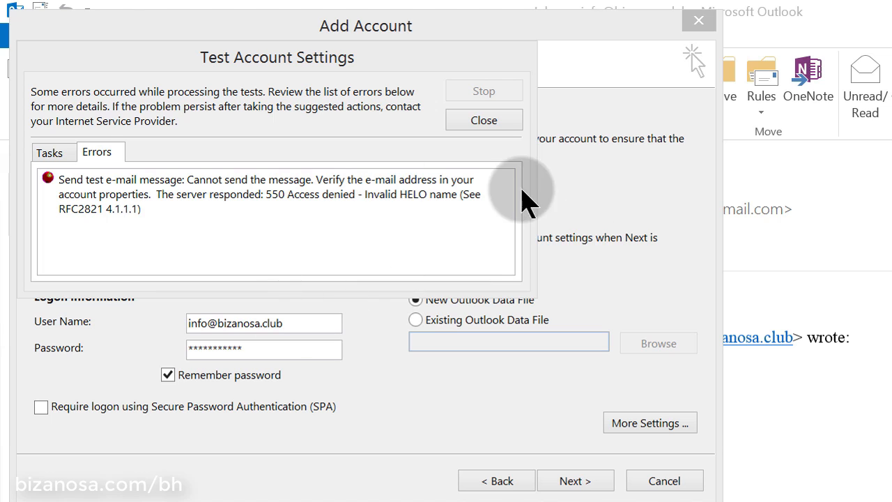
{"action": "left_click", "coordinate": [501, 122]}
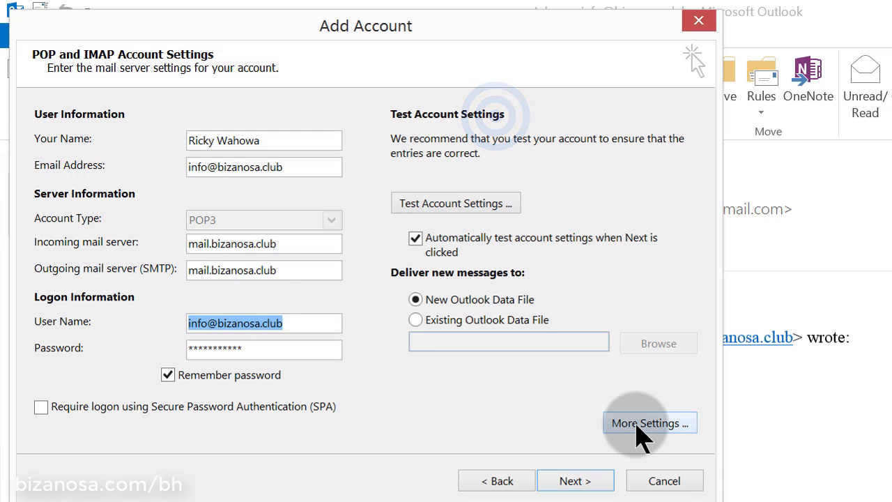
{"action": "left_click", "coordinate": [642, 426]}
{"action": "left_click", "coordinate": [222, 168]}
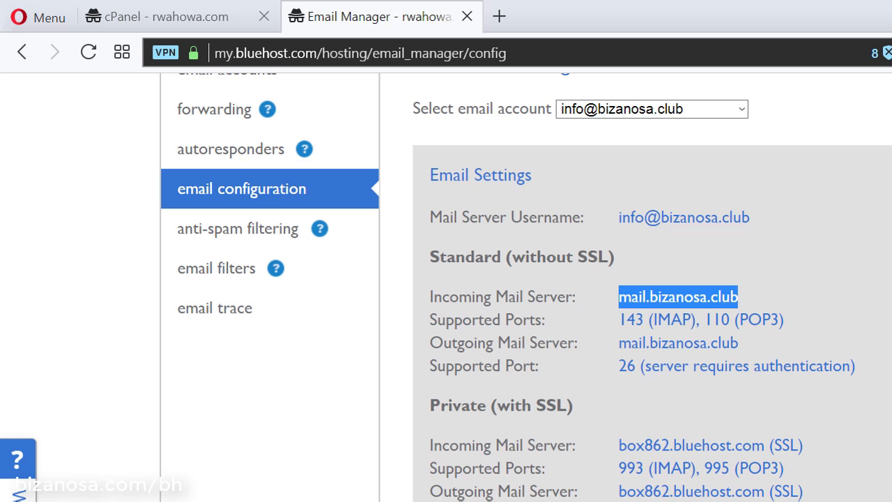
{"action": "left_click", "coordinate": [758, 406]}
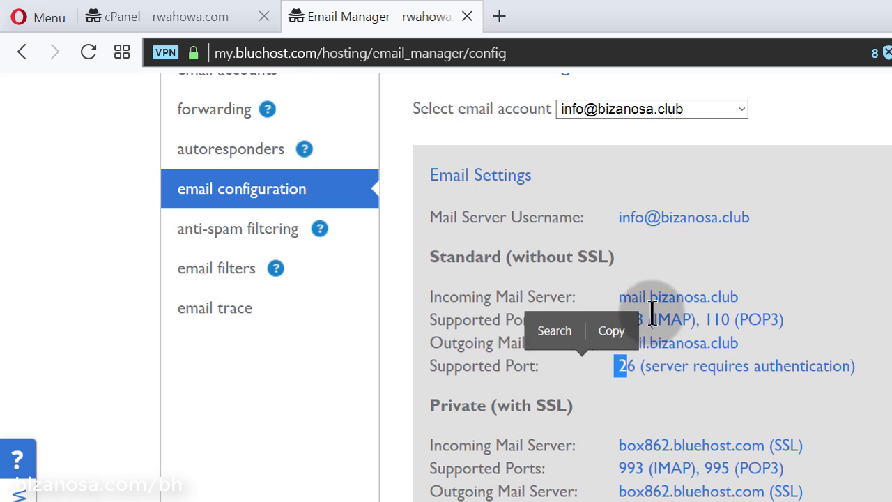
{"action": "left_click", "coordinate": [867, 306]}
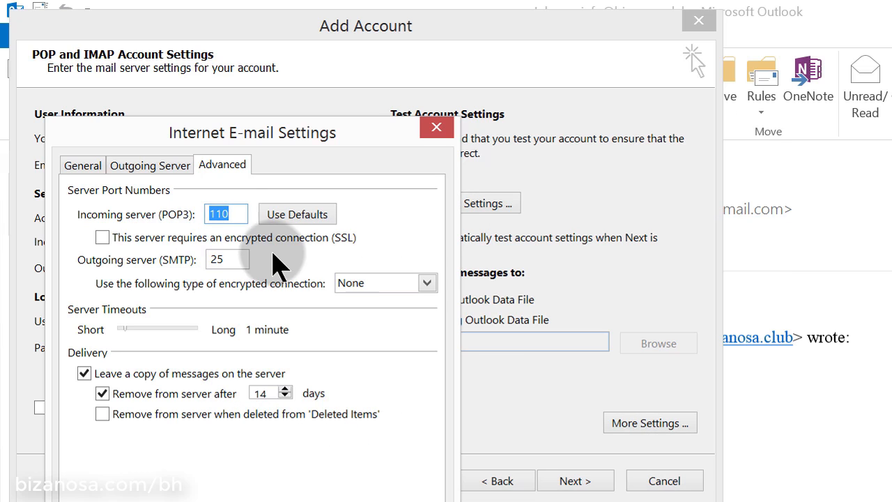
Edit the POP3 and SMTP port numbers, apply them, and run the test, which reports login and sending errors
{"action": "left_click", "coordinate": [230, 215]}
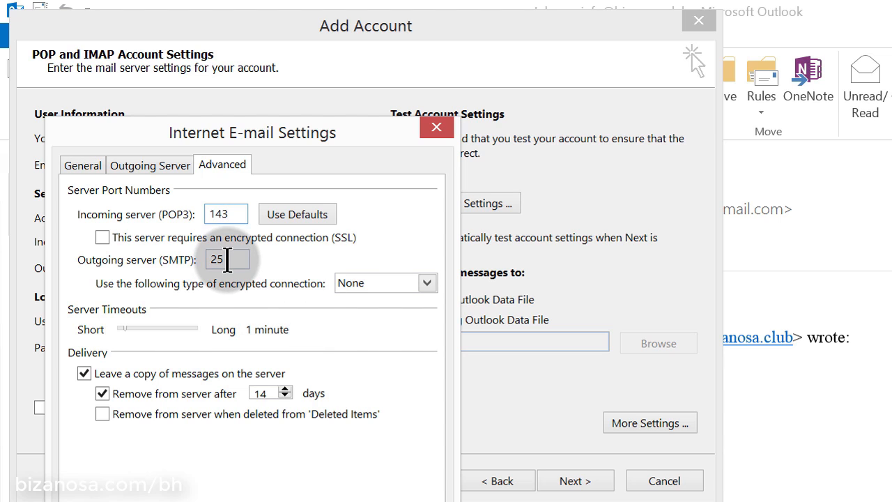
{"action": "double_click", "coordinate": [229, 260]}
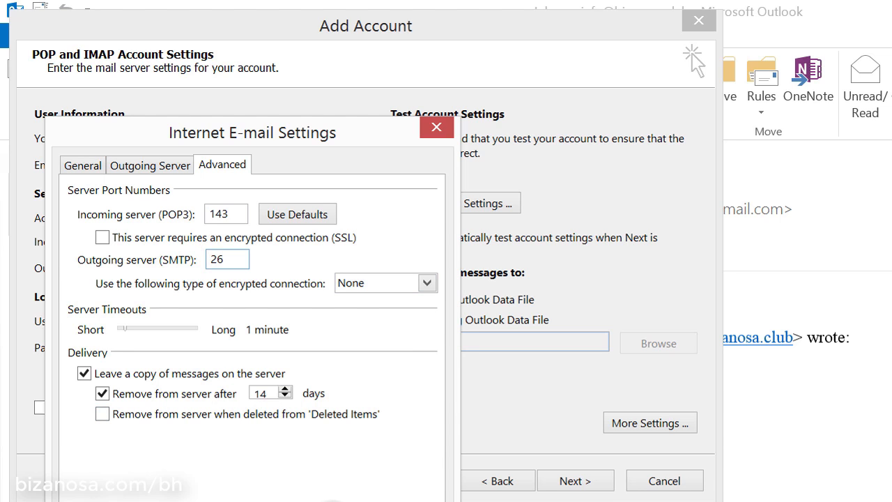
{"action": "left_click", "coordinate": [331, 499]}
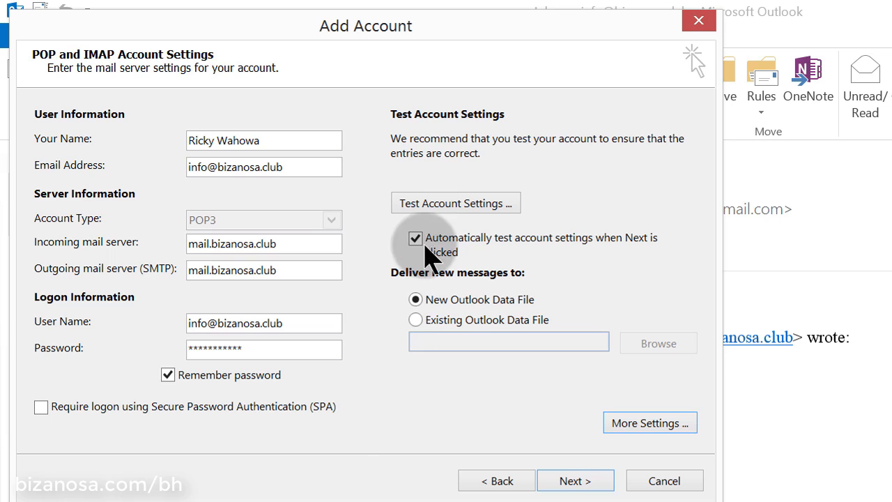
{"action": "left_click", "coordinate": [443, 202]}
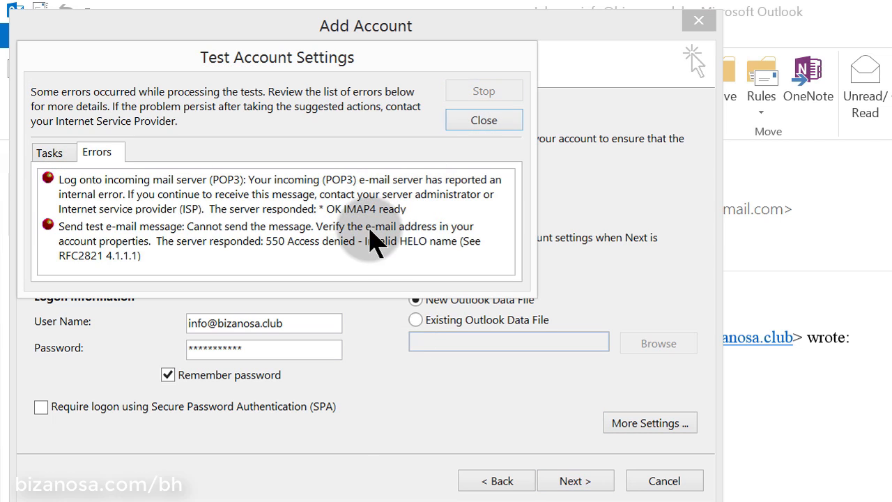
{"action": "left_click", "coordinate": [484, 122]}
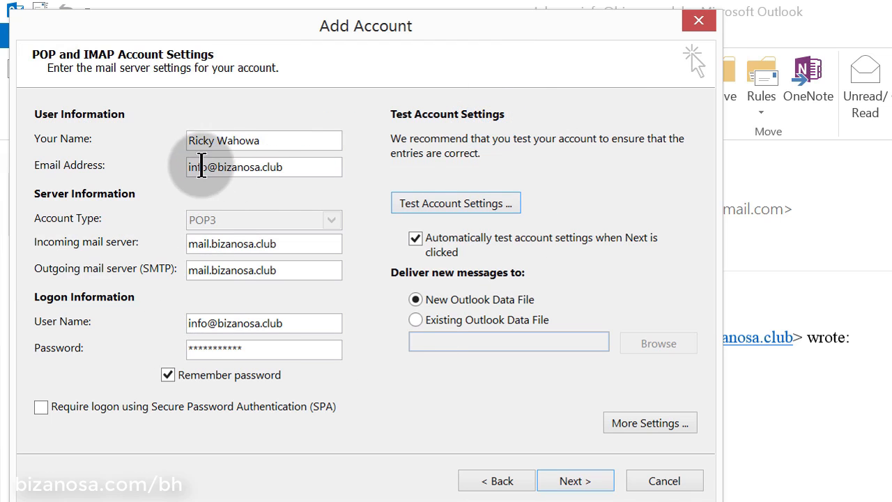
{"action": "left_click", "coordinate": [308, 167]}
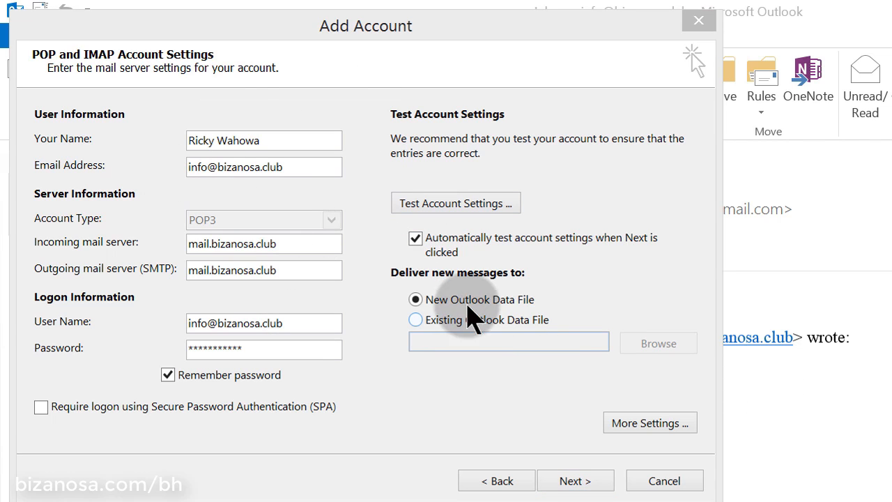
Under More Settings > Advanced, change POP3 port 143 to 110, then retest and close the sending error
{"action": "left_click", "coordinate": [646, 423]}
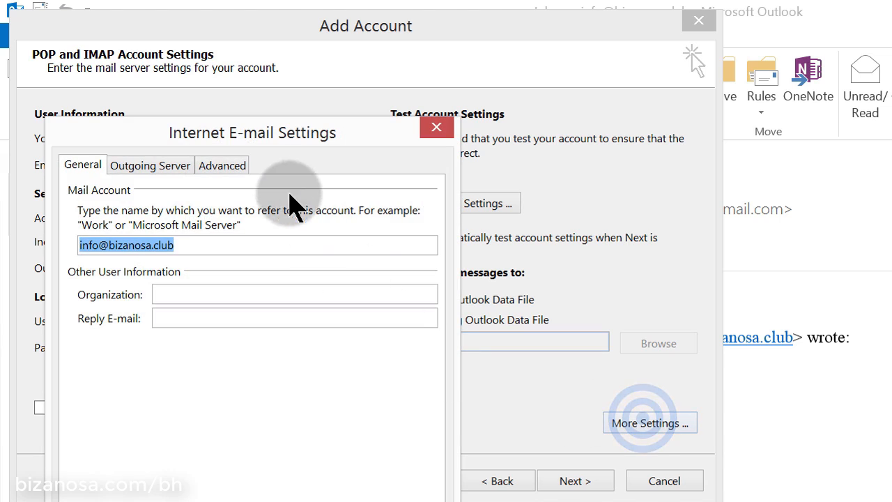
{"action": "left_click", "coordinate": [225, 165]}
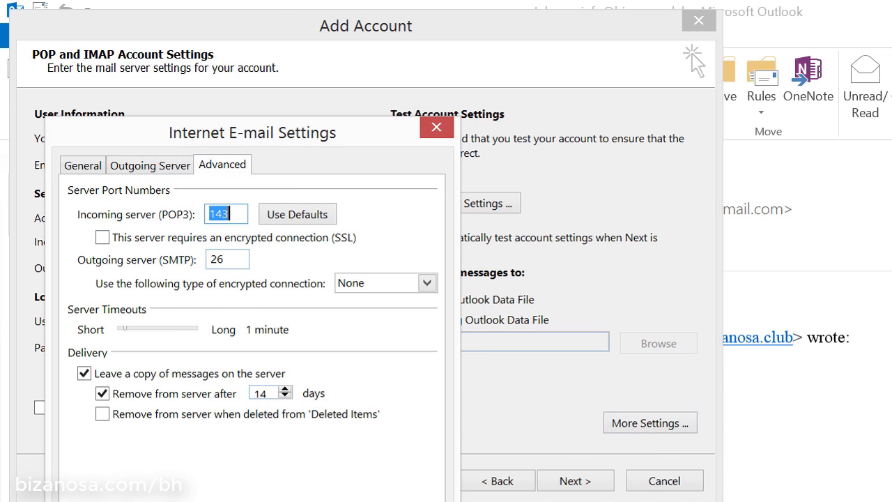
{"action": "key", "text": "alt+Tab"}
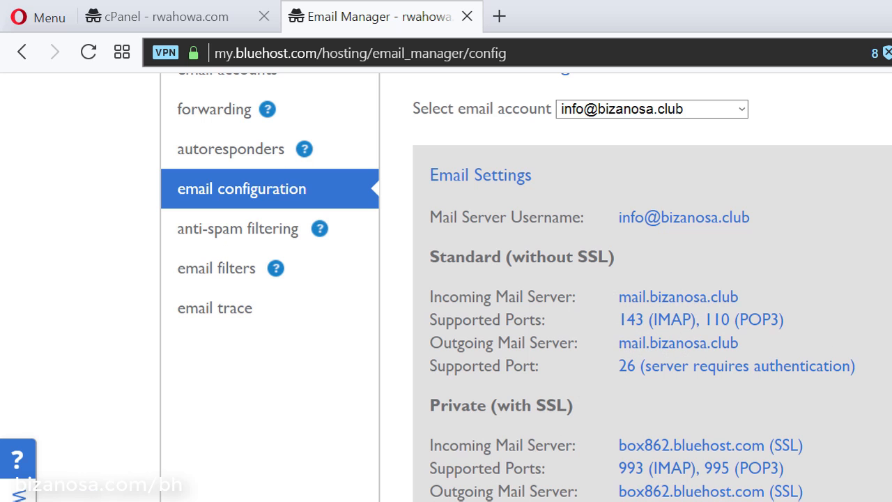
{"action": "key", "text": "alt+Tab"}
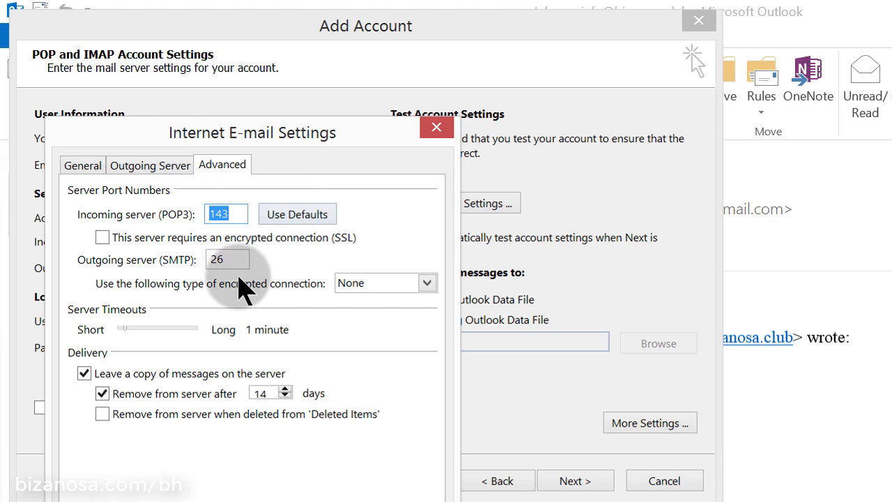
{"action": "left_click", "coordinate": [236, 211]}
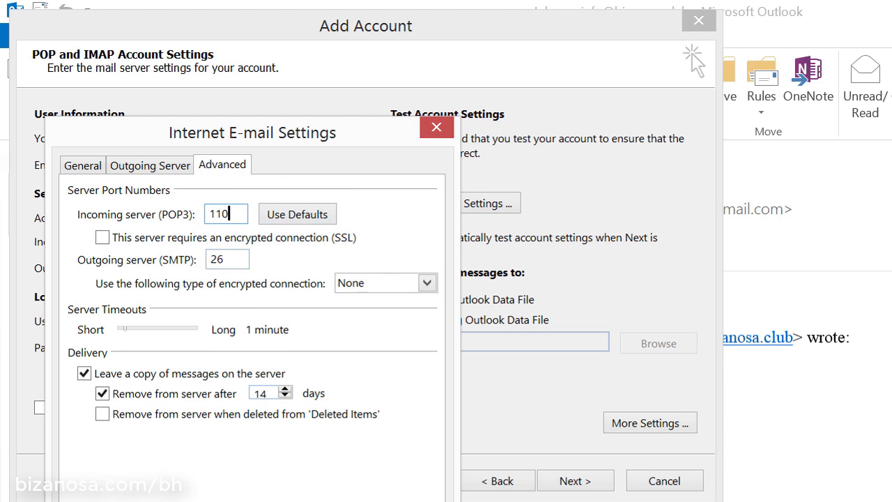
{"action": "left_click", "coordinate": [315, 499]}
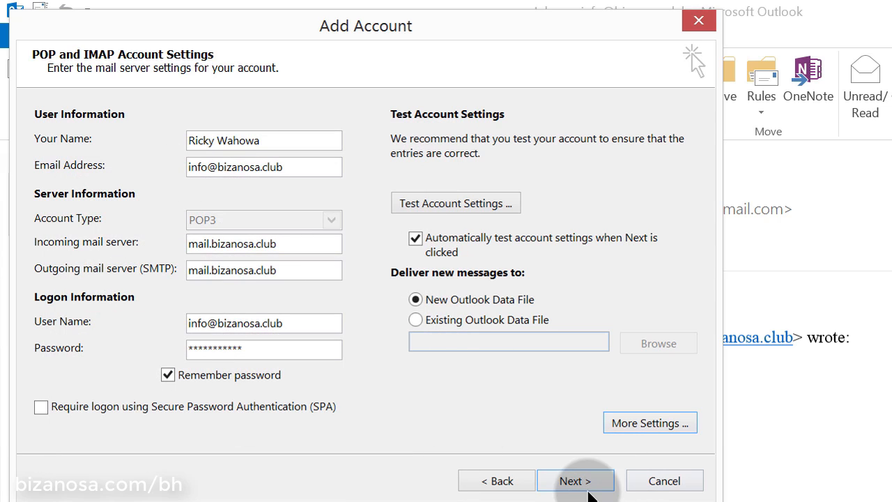
{"action": "left_click", "coordinate": [470, 204]}
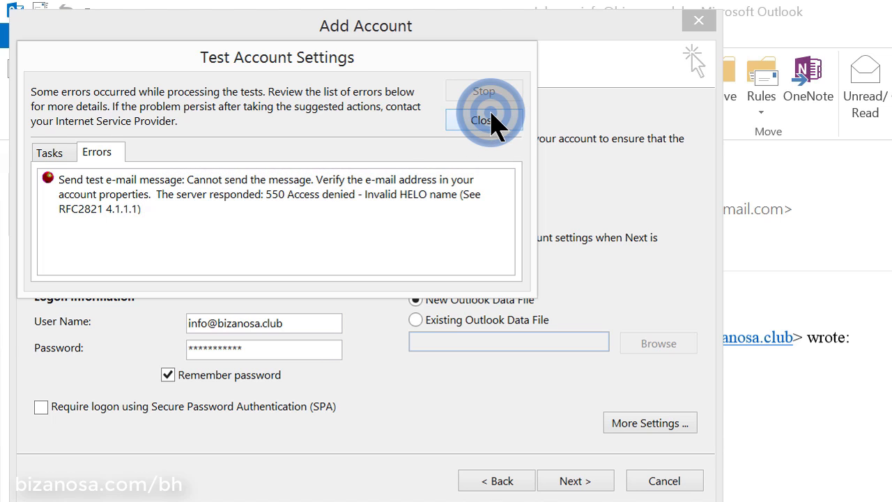
{"action": "left_click", "coordinate": [491, 120]}
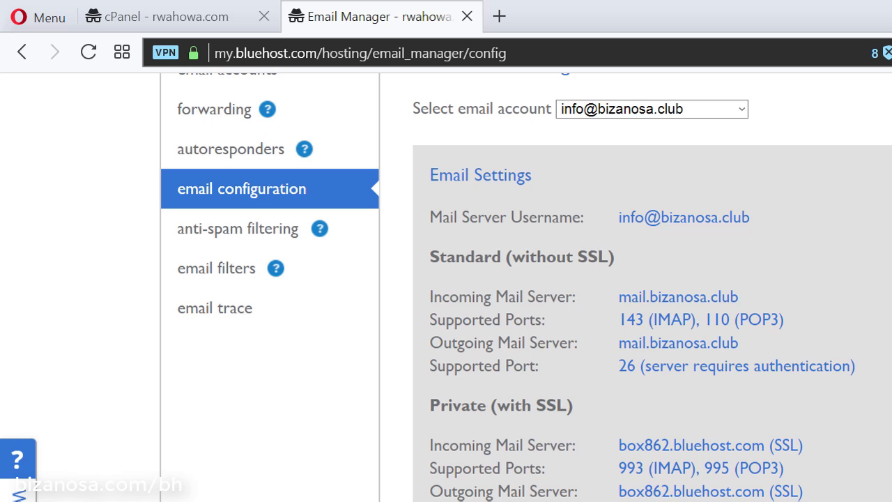
Highlight Bluehost's note that outgoing port 26 requires server authentication
{"action": "left_click_drag", "start_coordinate": [618, 365], "coordinate": [830, 367]}
Tick 'My outgoing server (SMTP) requires authentication' in More Settings, then retest successfully
{"action": "left_click", "coordinate": [883, 368]}
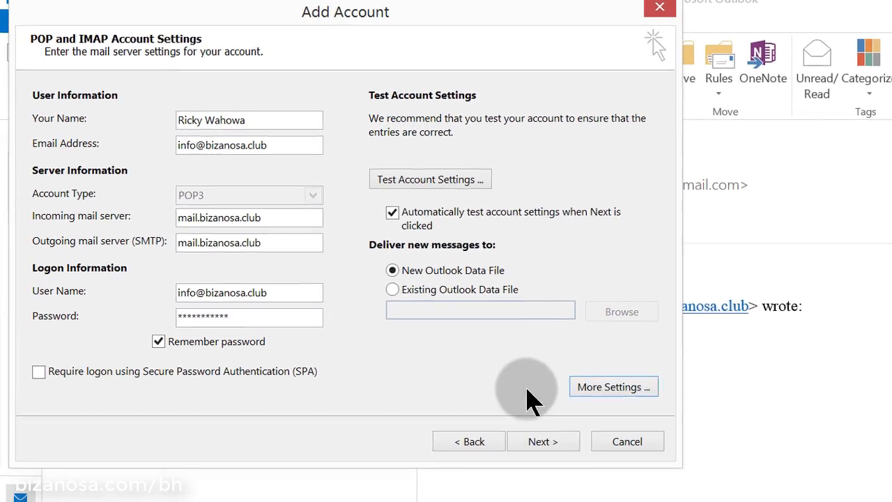
{"action": "left_click", "coordinate": [607, 388]}
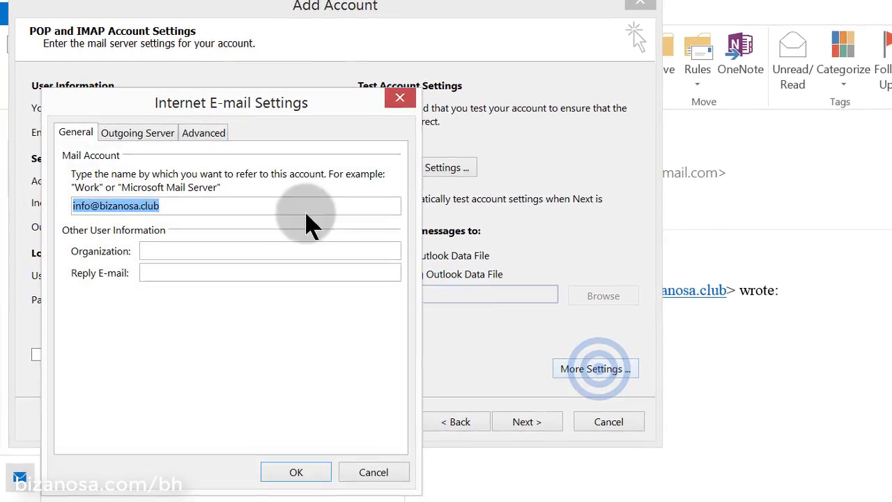
{"action": "left_click", "coordinate": [204, 131]}
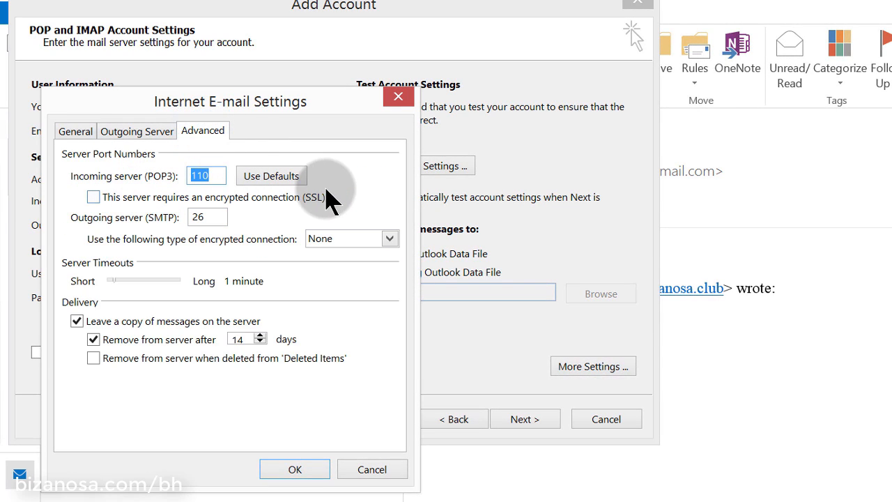
{"action": "left_click", "coordinate": [83, 131]}
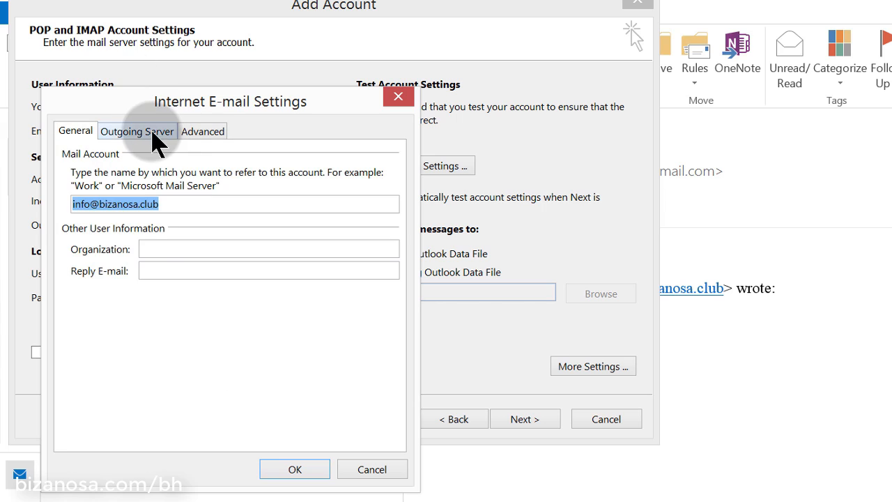
{"action": "left_click", "coordinate": [145, 132]}
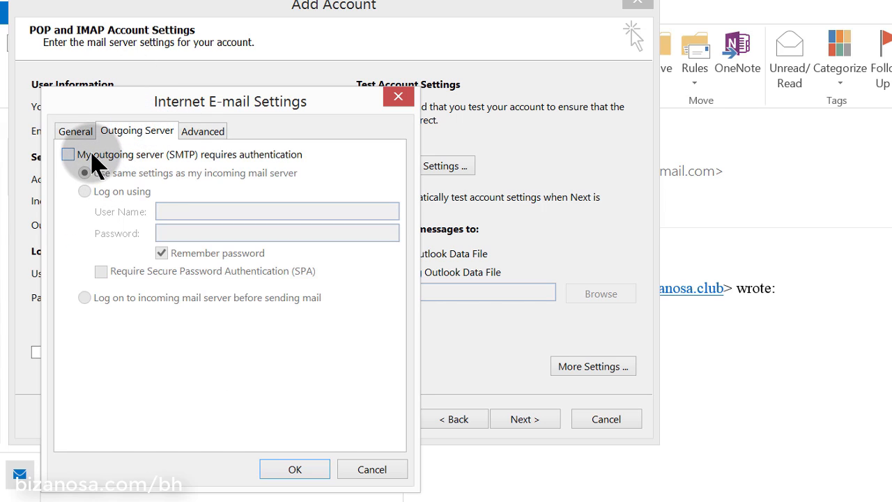
{"action": "left_click", "coordinate": [69, 154]}
{"action": "left_click", "coordinate": [92, 154]}
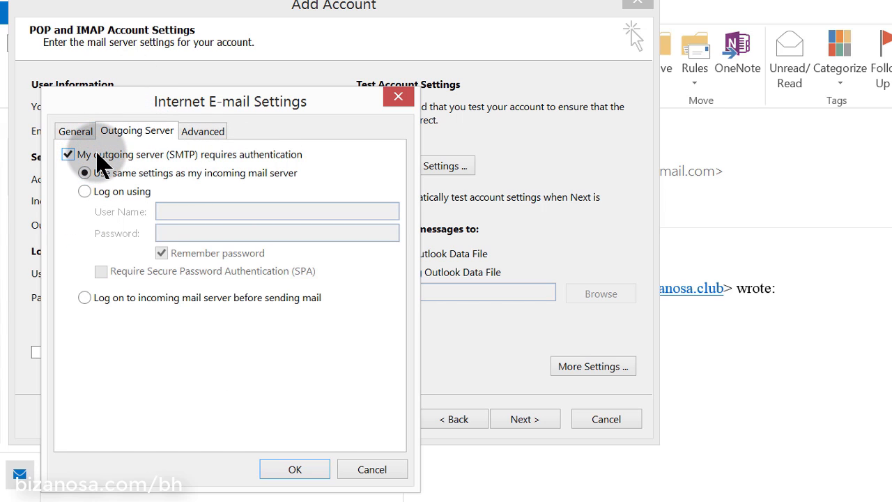
{"action": "left_click", "coordinate": [295, 470]}
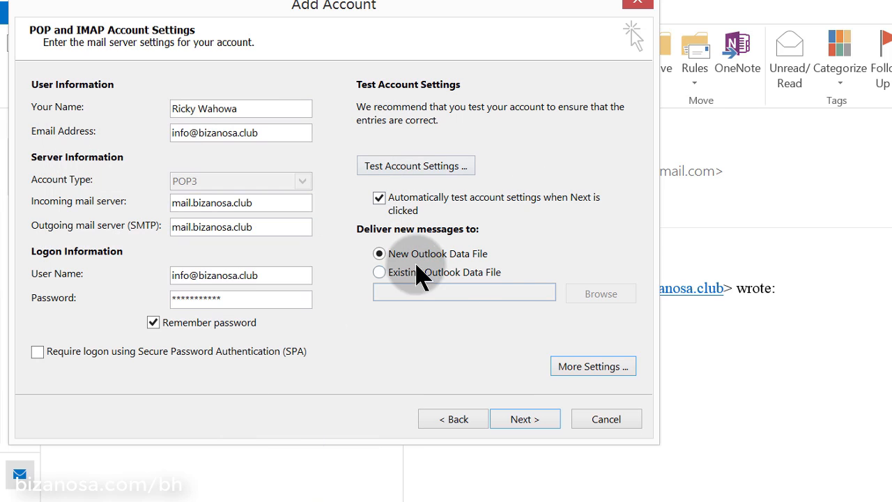
{"action": "left_click", "coordinate": [411, 167]}
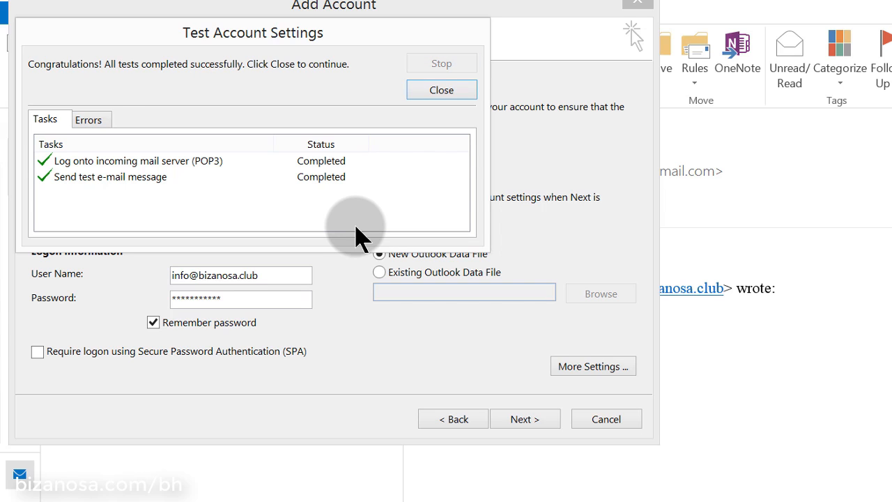
{"action": "left_click", "coordinate": [440, 94]}
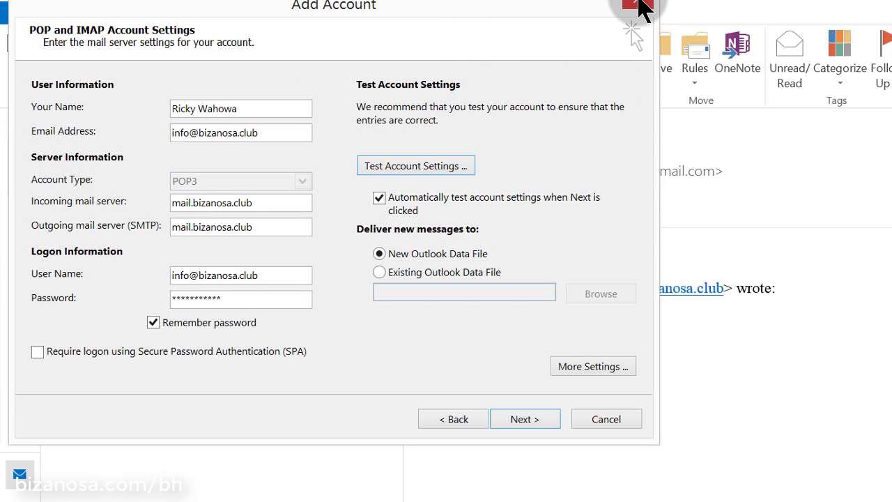
Go back to Auto Account Setup, choose manual POP or IMAP again, and type the user's name
{"action": "left_click", "coordinate": [458, 422]}
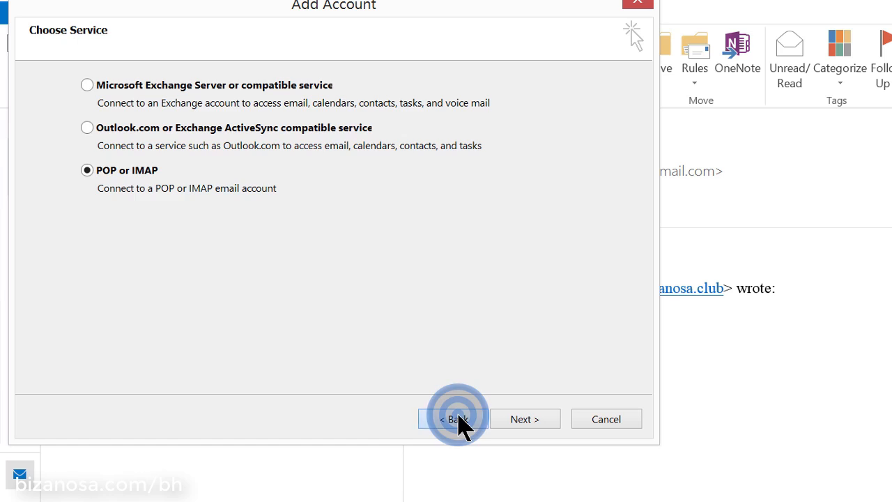
{"action": "left_click", "coordinate": [458, 420]}
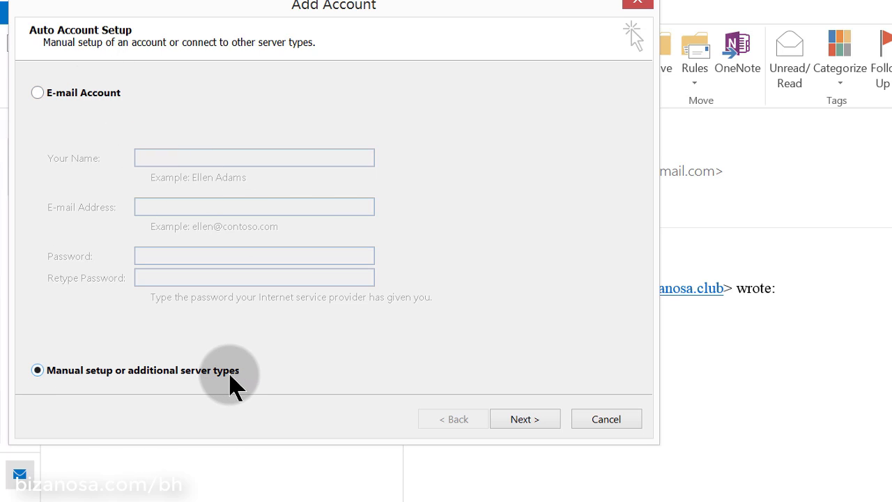
{"action": "left_click", "coordinate": [517, 418]}
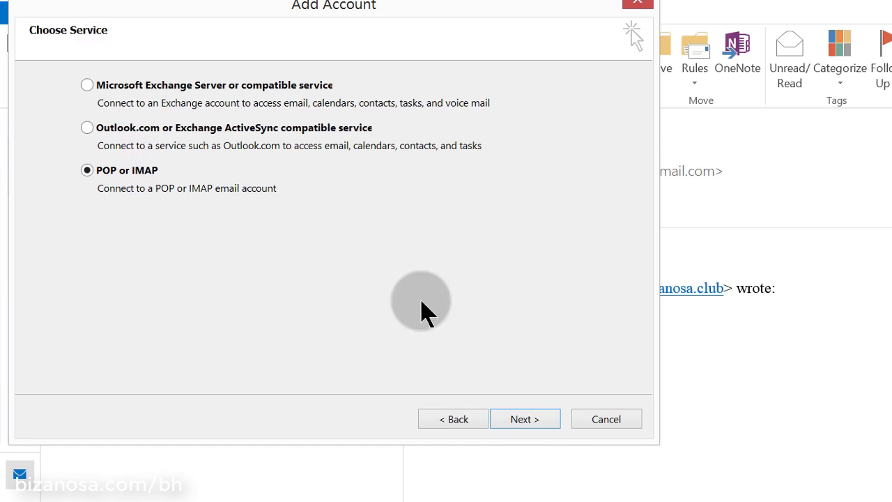
{"action": "left_click", "coordinate": [522, 421]}
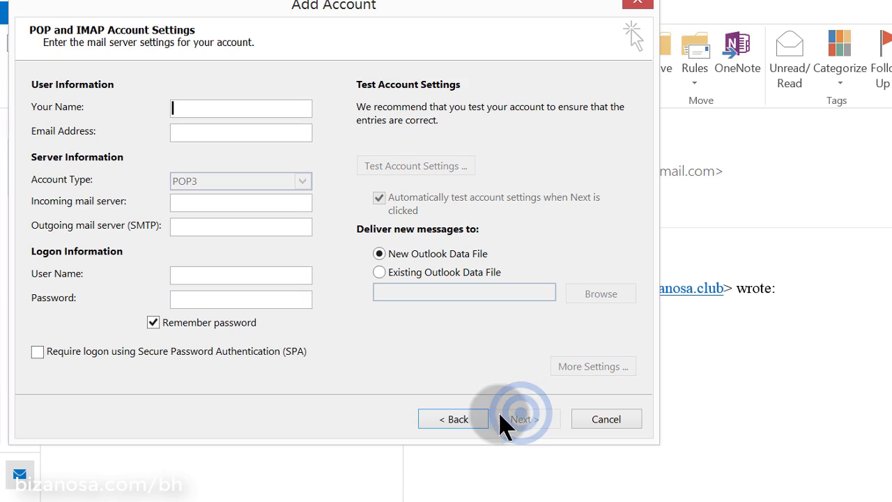
{"action": "left_click", "coordinate": [193, 110]}
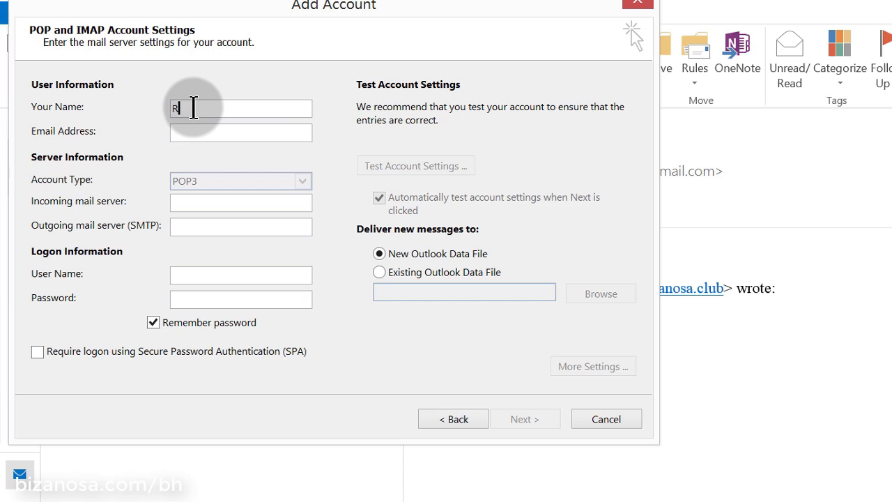
{"action": "type", "text": "Ricky"}
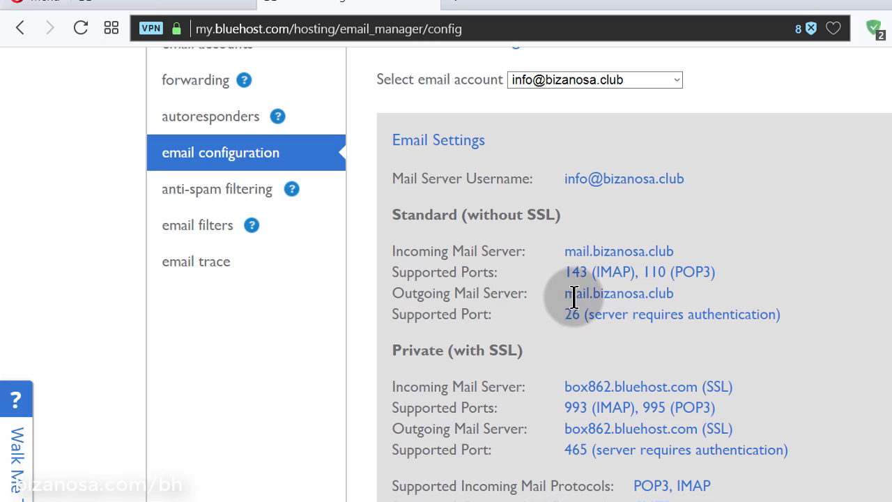
Copy mail.bizanosa.club from the Outgoing Mail Server entry and return to Outlook
{"action": "left_click_drag", "start_coordinate": [565, 292], "coordinate": [672, 293]}
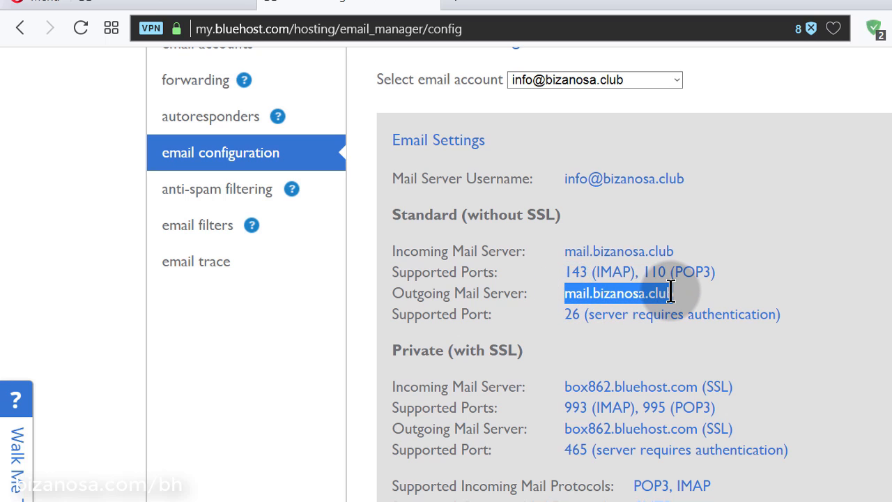
{"action": "left_click", "coordinate": [650, 262]}
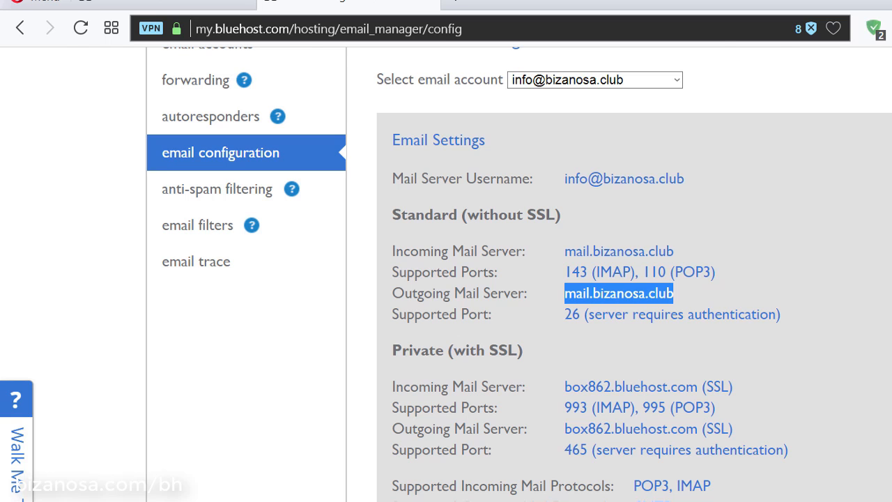
{"action": "key", "text": "alt+Tab"}
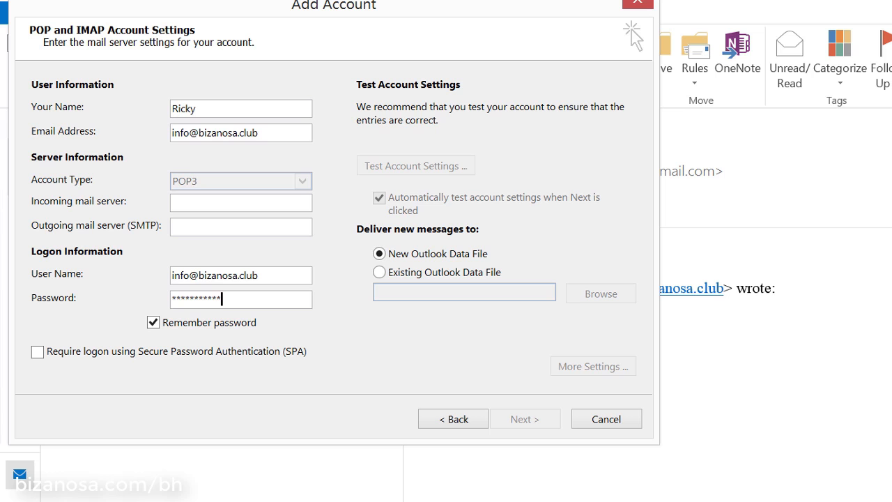
Paste mail.bizanosa.club as the outgoing mail server
{"action": "left_click", "coordinate": [229, 200]}
{"action": "left_click", "coordinate": [230, 203]}
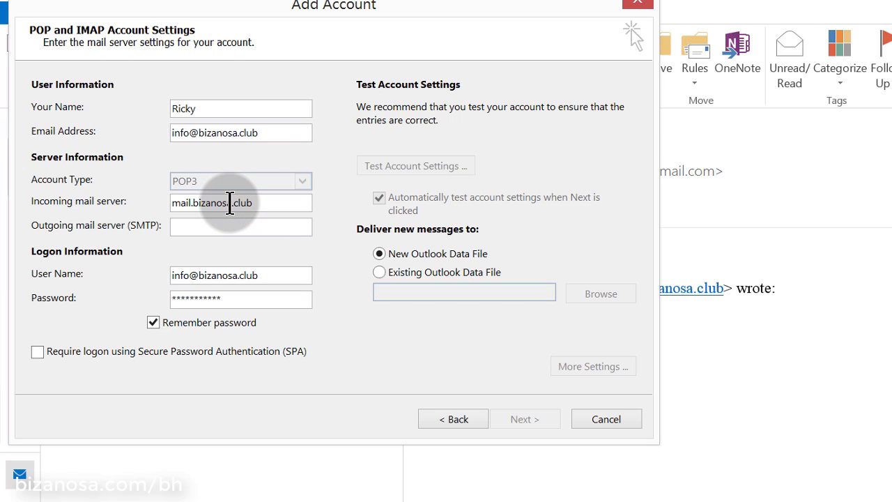
{"action": "left_click", "coordinate": [254, 225]}
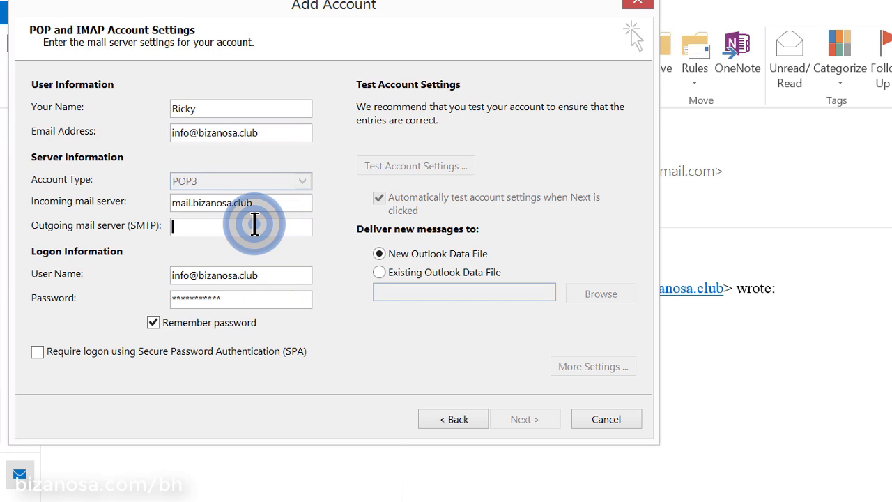
{"action": "key", "text": "ctrl+v"}
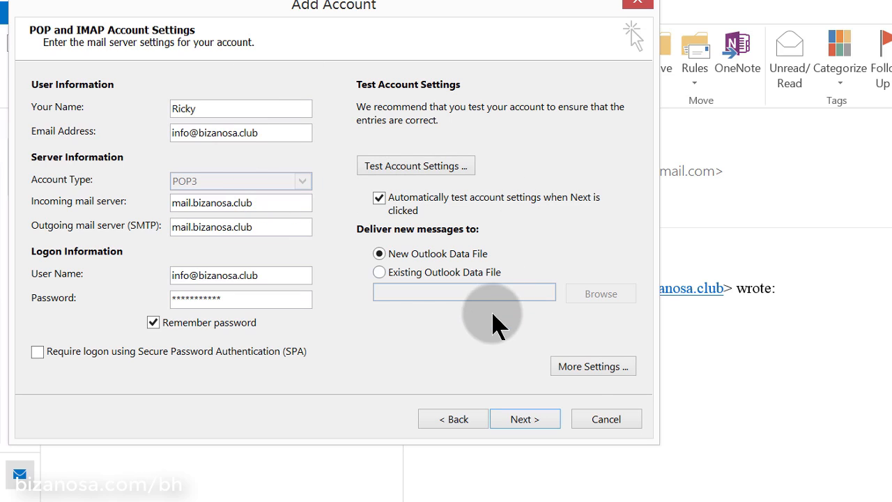
Set SMTP port 26 and outgoing authentication in More Settings, then test the account
{"action": "left_click", "coordinate": [592, 365]}
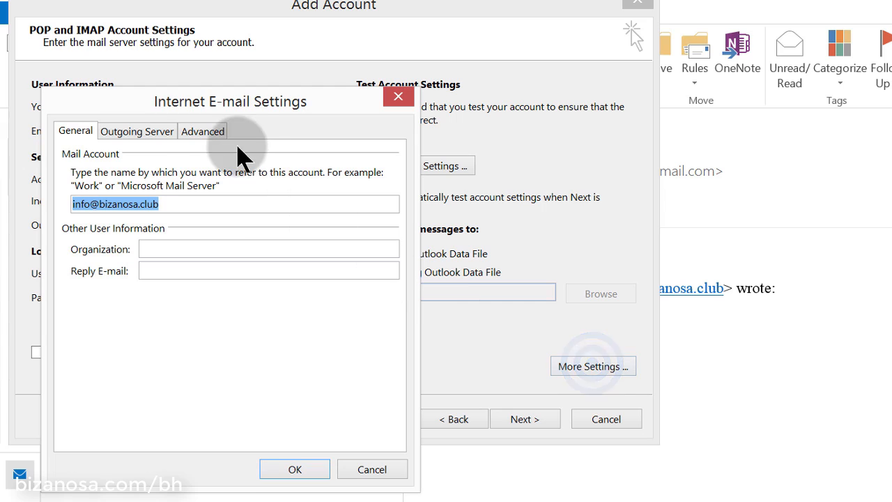
{"action": "left_click", "coordinate": [209, 130]}
{"action": "left_click", "coordinate": [212, 216]}
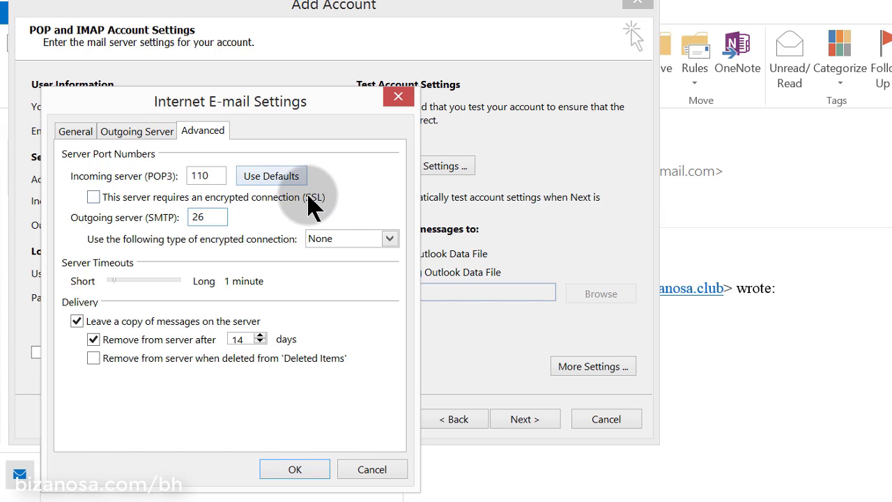
{"action": "left_click", "coordinate": [340, 198]}
{"action": "left_click", "coordinate": [126, 132]}
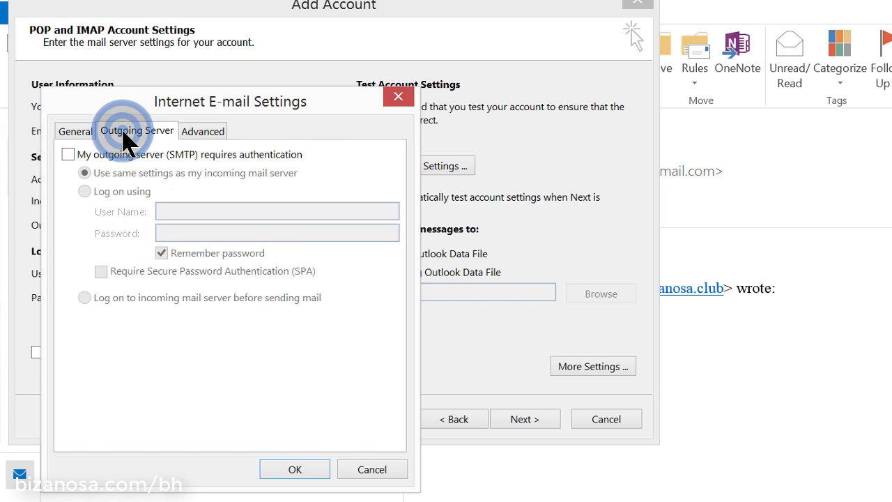
{"action": "left_click", "coordinate": [68, 155]}
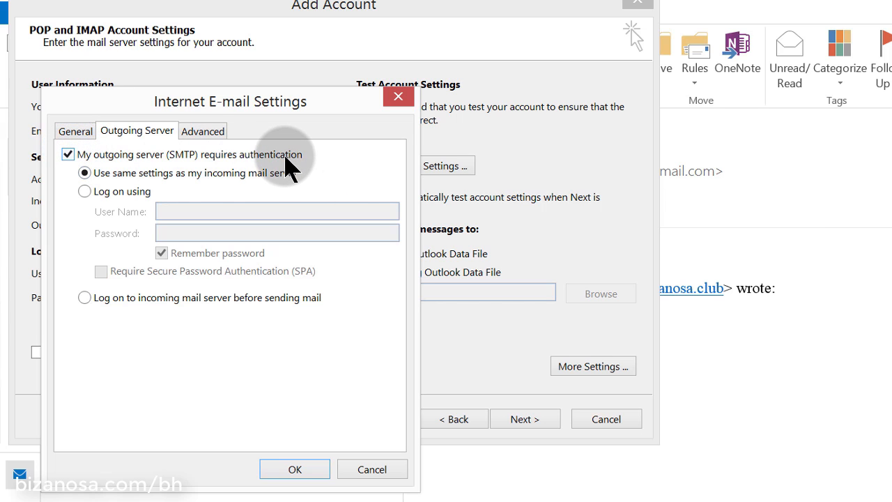
{"action": "left_click", "coordinate": [297, 472]}
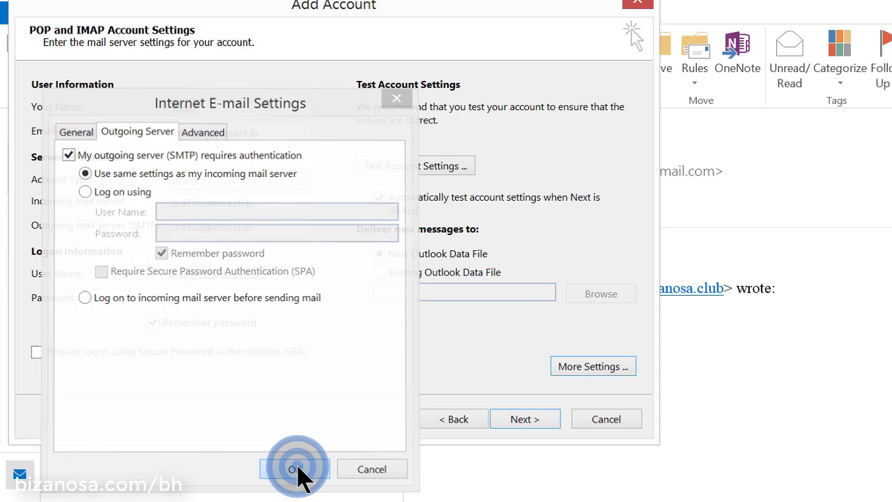
{"action": "left_click", "coordinate": [423, 166]}
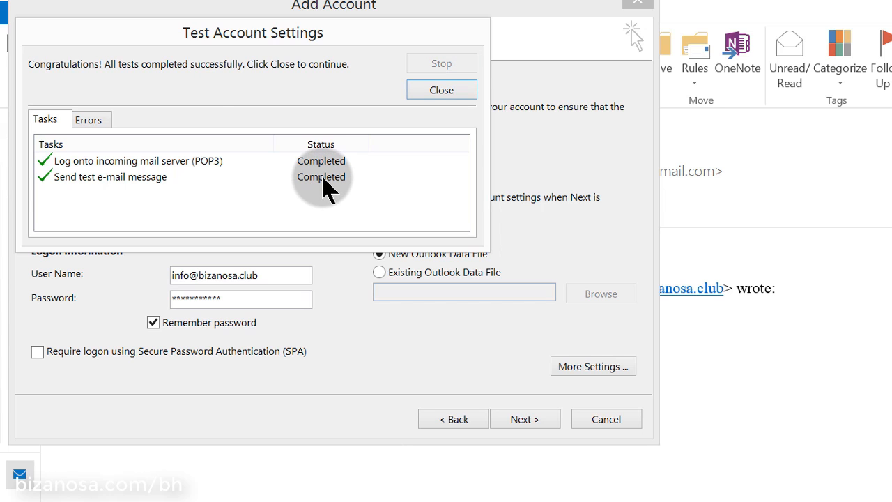
Run and dismiss the account test to complete the bizanosa.club POP3 account
{"action": "left_click", "coordinate": [437, 90]}
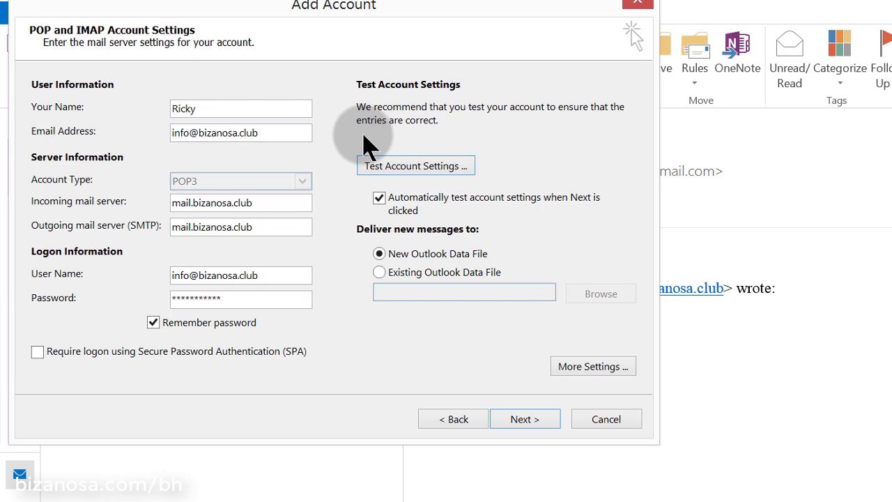
{"action": "left_click", "coordinate": [541, 420]}
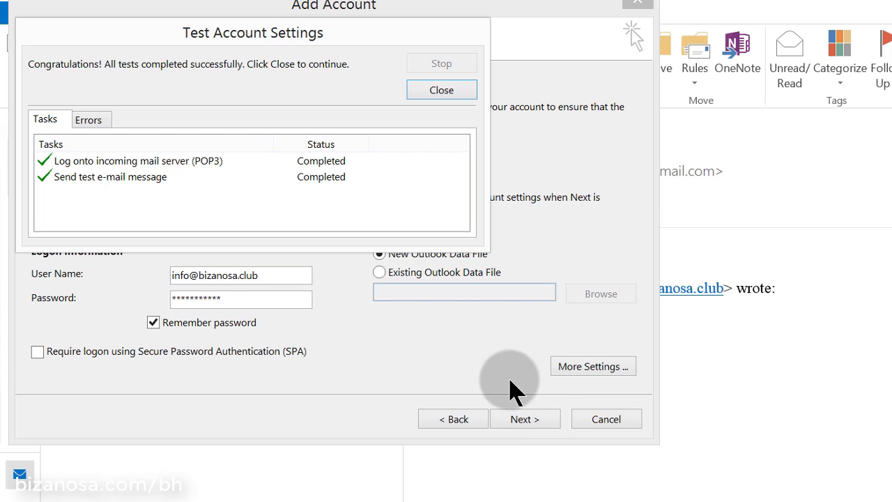
{"action": "left_click", "coordinate": [453, 89]}
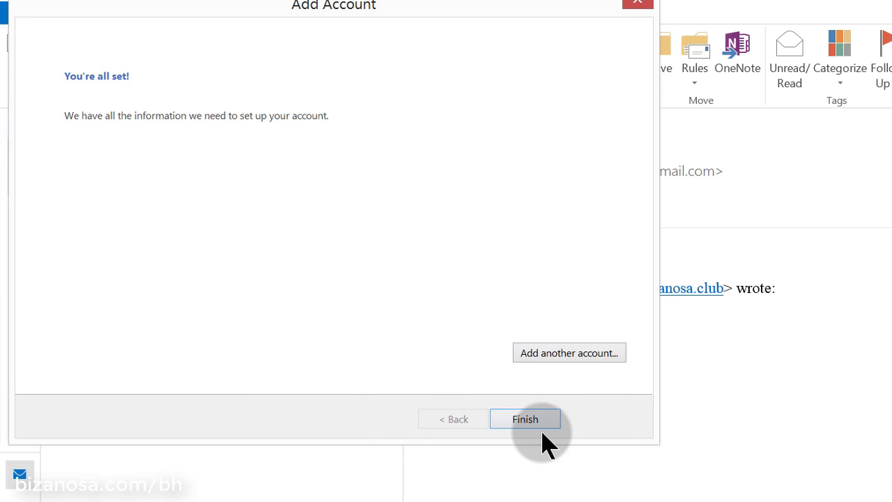
Start adding another account with manual setup and the POP or IMAP service type
{"action": "left_click", "coordinate": [569, 361]}
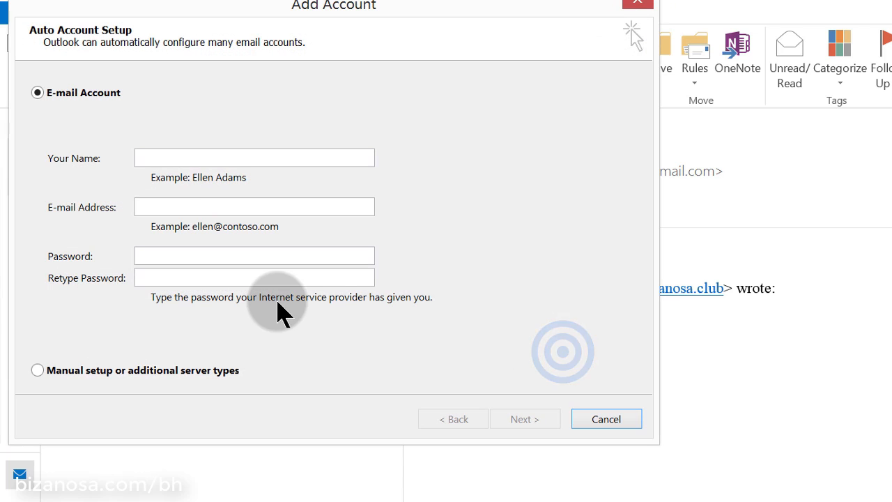
{"action": "left_click", "coordinate": [78, 376]}
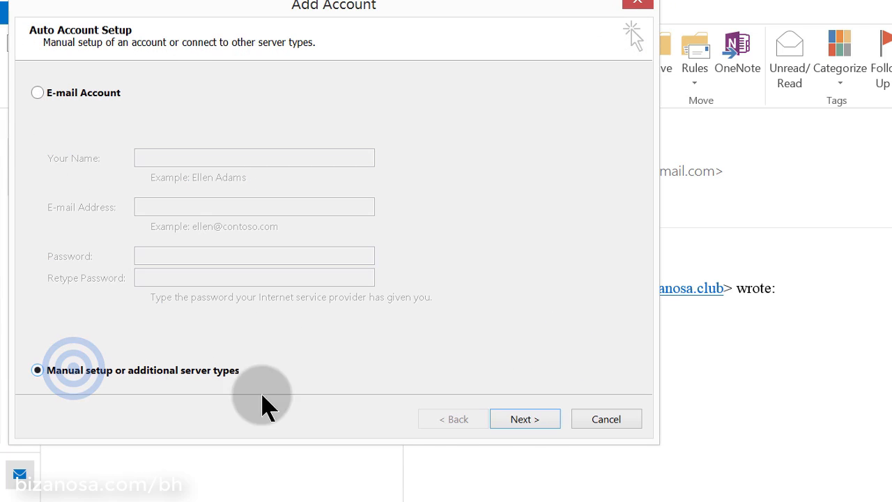
{"action": "left_click", "coordinate": [535, 424]}
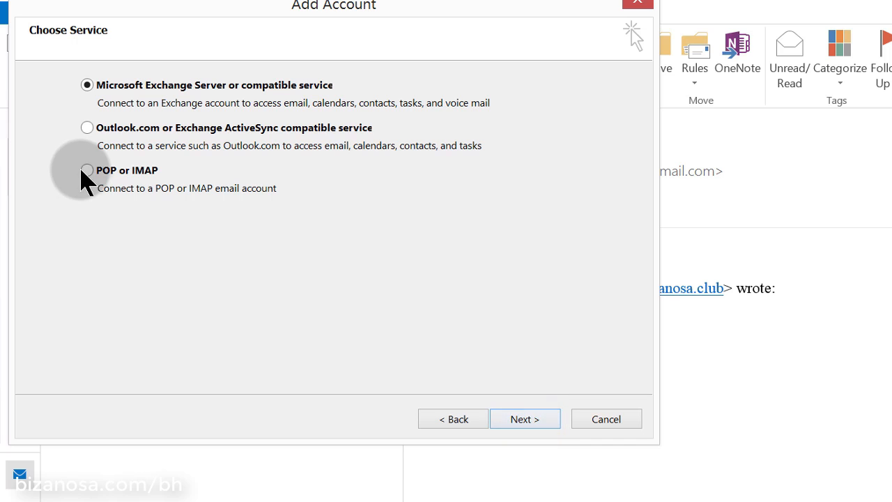
{"action": "left_click", "coordinate": [85, 170]}
{"action": "left_click", "coordinate": [526, 420]}
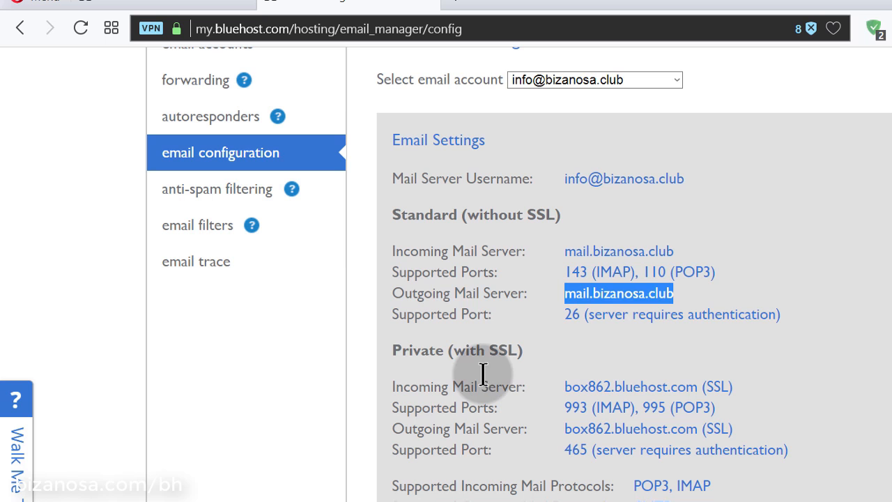
Review the Standard (without SSL) settings: mail.bizanosa.club with ports 110 and 26
{"action": "left_click", "coordinate": [714, 279]}
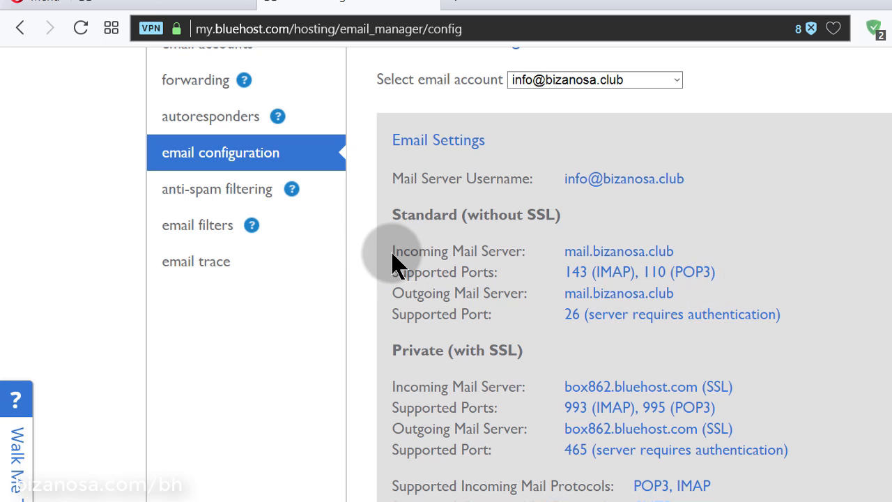
{"action": "left_click_drag", "start_coordinate": [390, 252], "coordinate": [832, 299]}
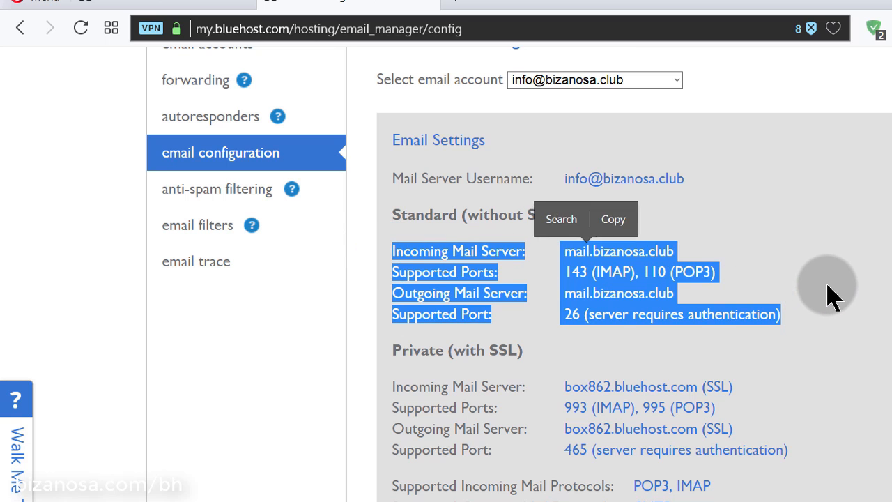
{"action": "left_click", "coordinate": [827, 284]}
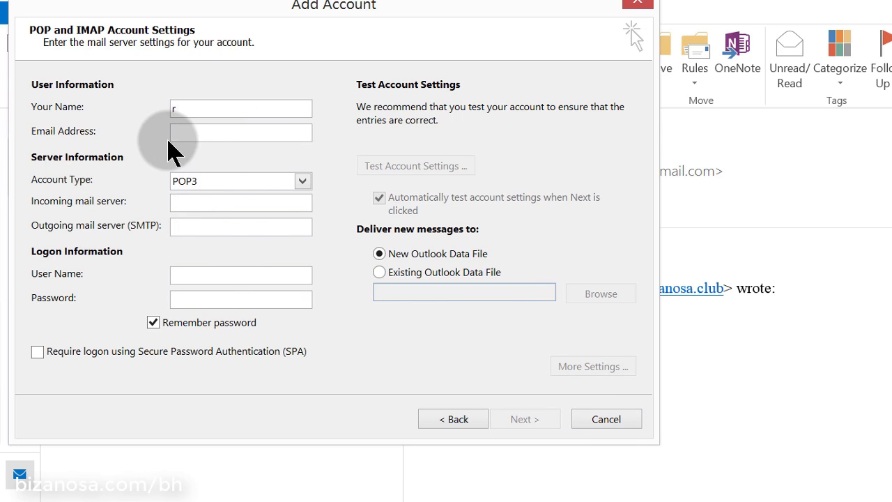
Fill in the e-mail address, mail.bizanosa.club incoming and outgoing servers, and user name
{"action": "left_click", "coordinate": [196, 133]}
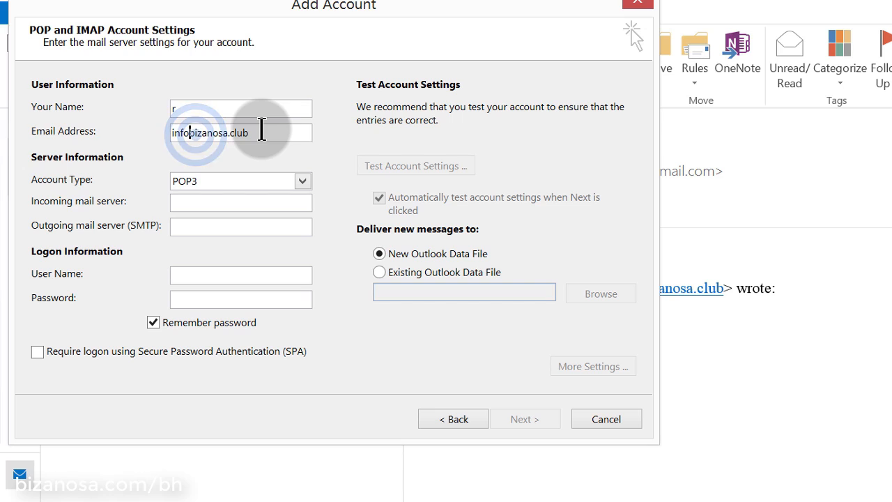
{"action": "type", "text": "@bizanosa.club"}
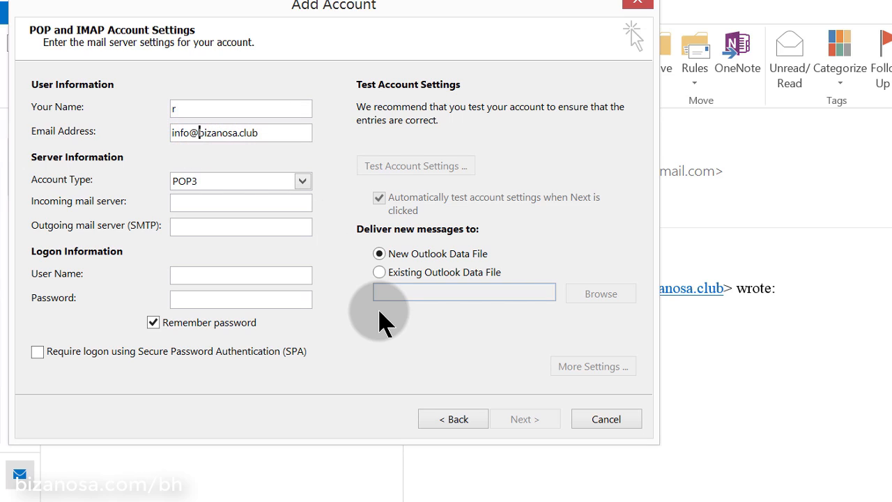
{"action": "left_click", "coordinate": [380, 313]}
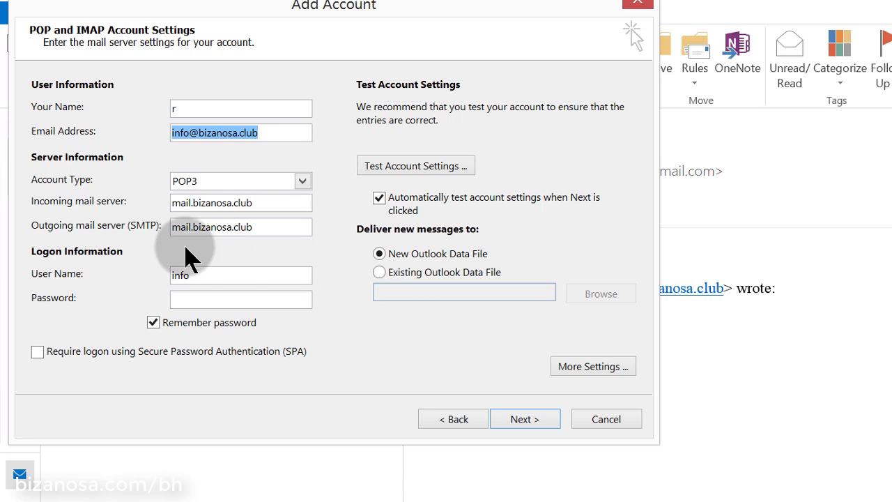
{"action": "left_click_drag", "start_coordinate": [210, 277], "coordinate": [133, 273]}
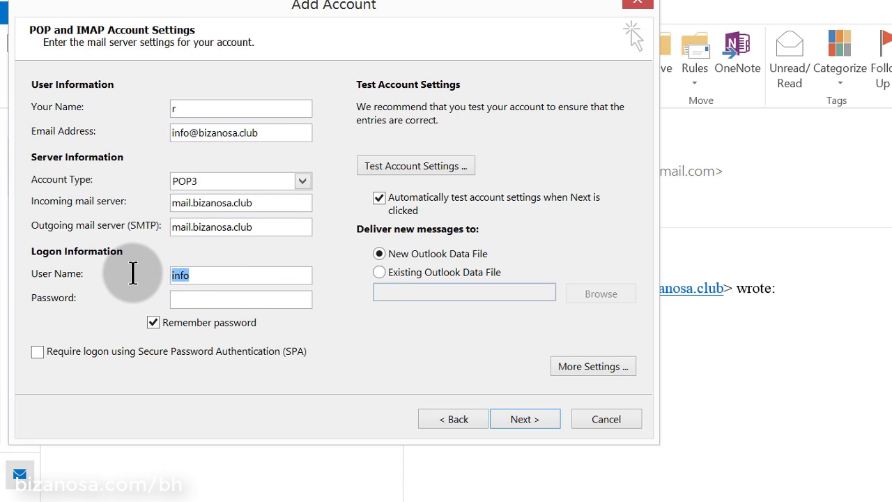
{"action": "left_click", "coordinate": [198, 300]}
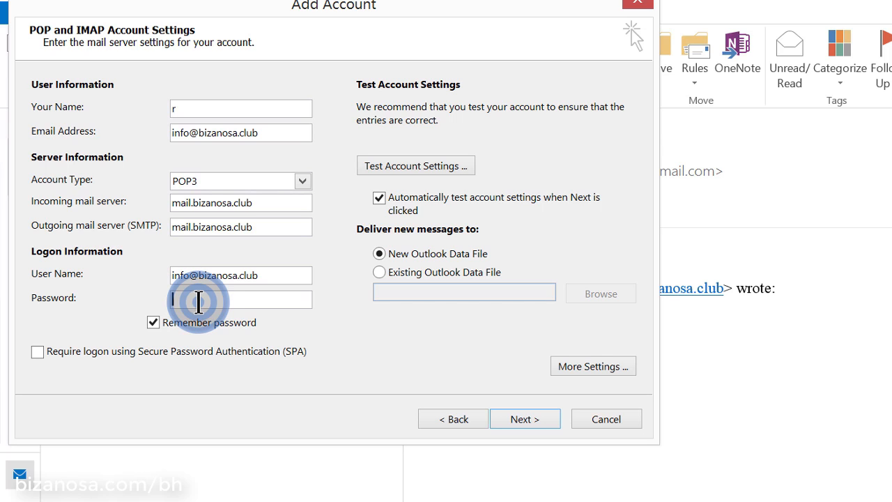
In More Settings, set the outgoing SMTP port to 26 and require outgoing server authentication
{"action": "left_click", "coordinate": [596, 367]}
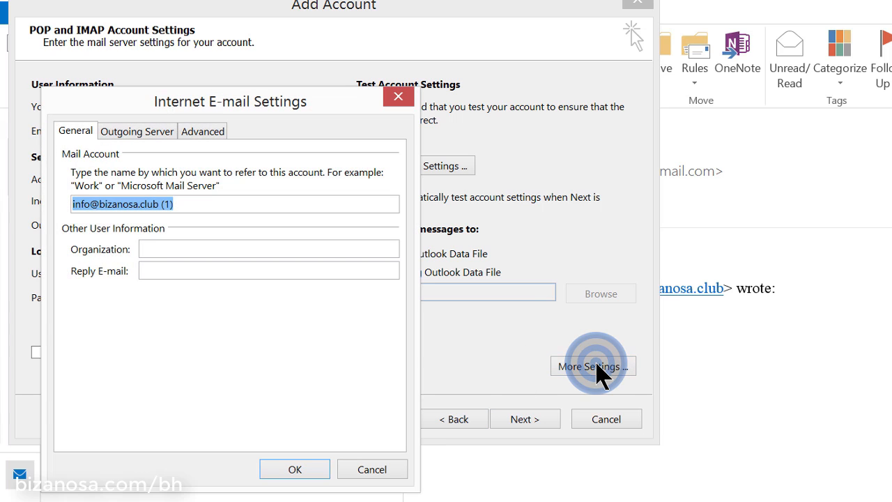
{"action": "left_click", "coordinate": [197, 138]}
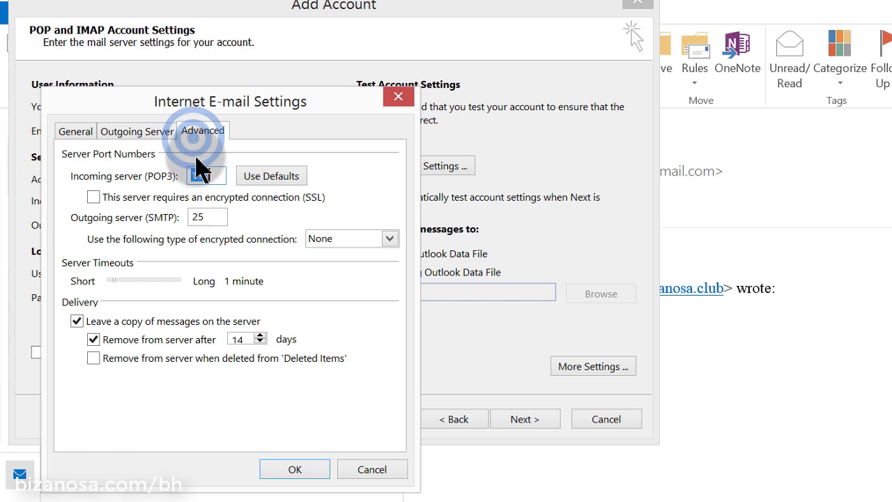
{"action": "left_click", "coordinate": [210, 210]}
{"action": "key", "text": "BackSpace"}
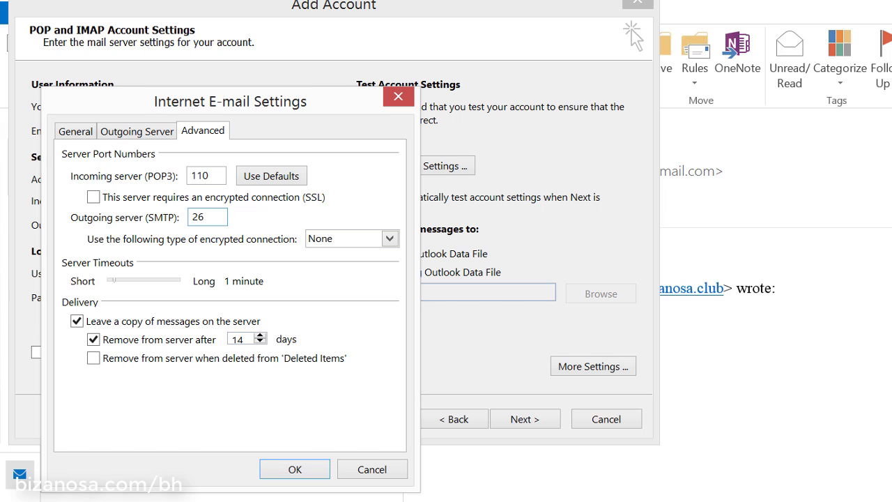
{"action": "left_click", "coordinate": [391, 501]}
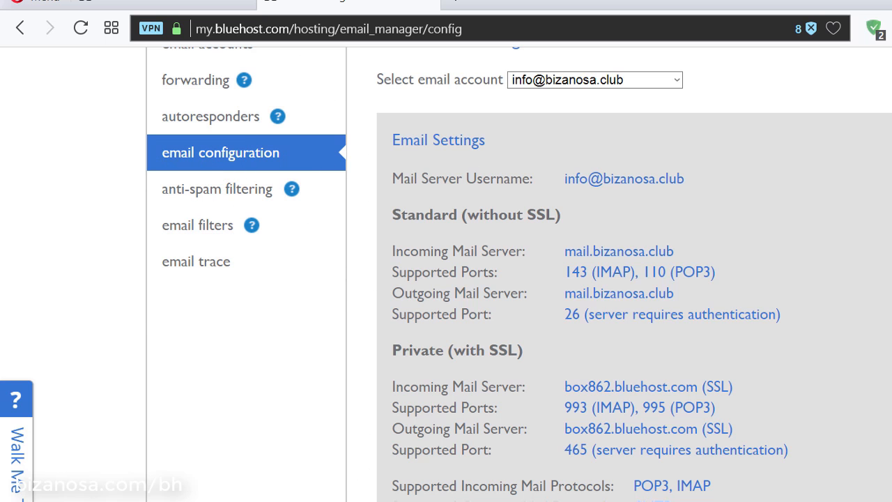
{"action": "left_click", "coordinate": [891, 1]}
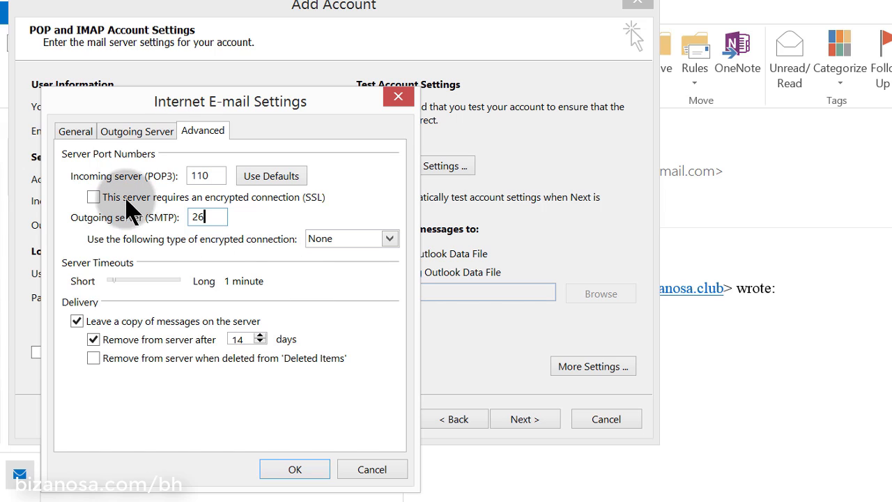
{"action": "left_click", "coordinate": [142, 132]}
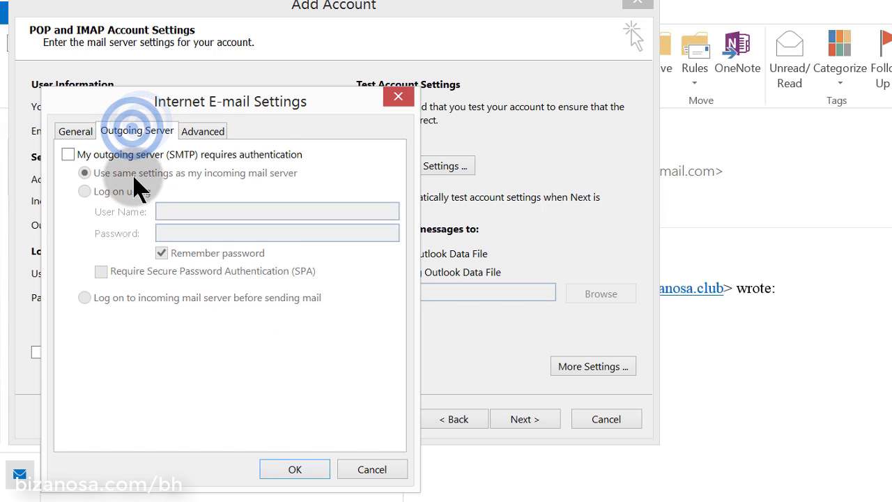
{"action": "left_click", "coordinate": [97, 154]}
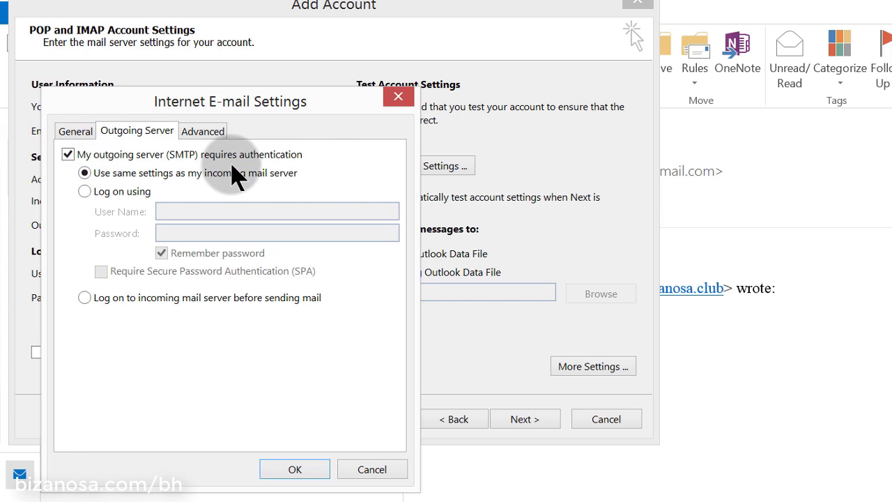
{"action": "left_click", "coordinate": [305, 473]}
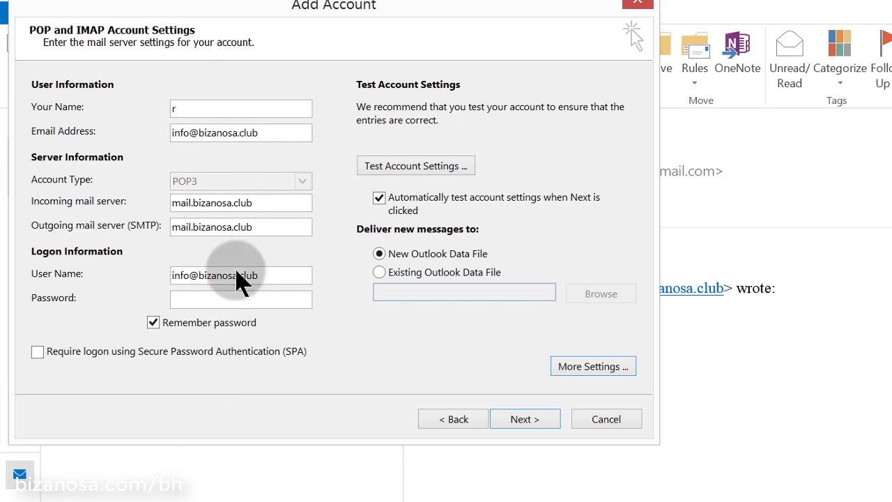
Close the Add Account wizard unfinished, leaving the Inbox with two test messages
{"action": "left_click", "coordinate": [159, 274]}
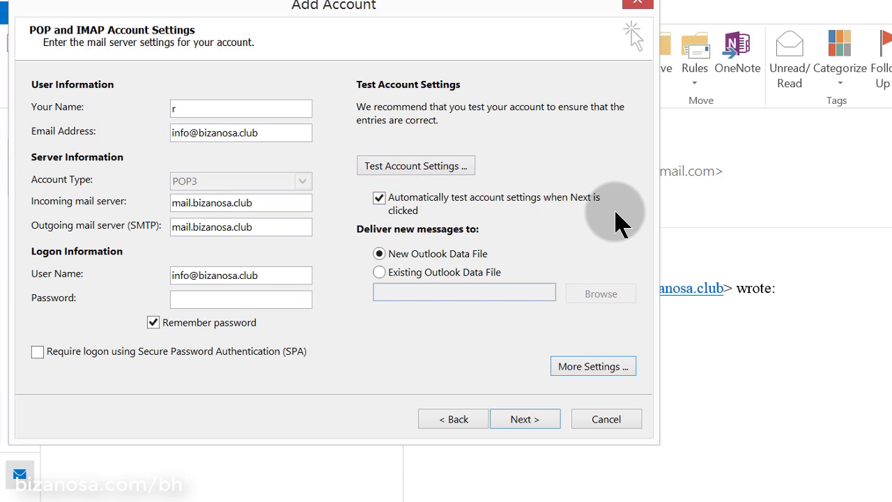
{"action": "left_click", "coordinate": [639, 6]}
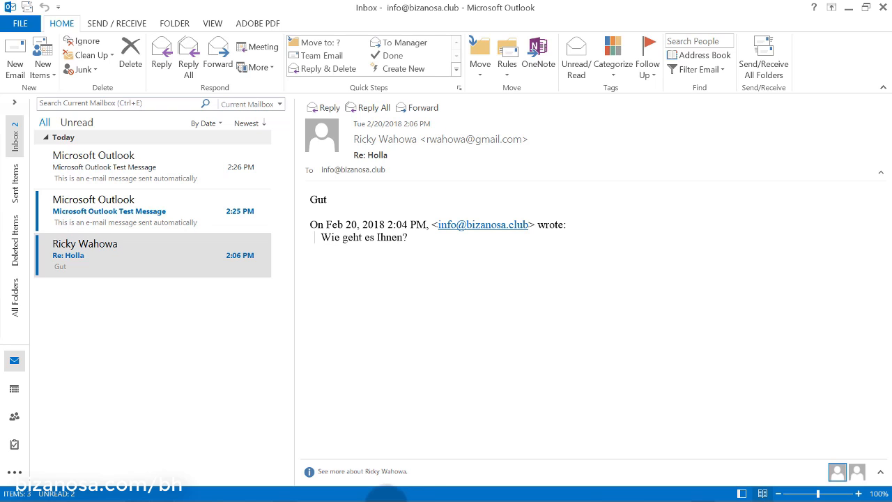
{"action": "mouse_move", "coordinate": [422, 495]}
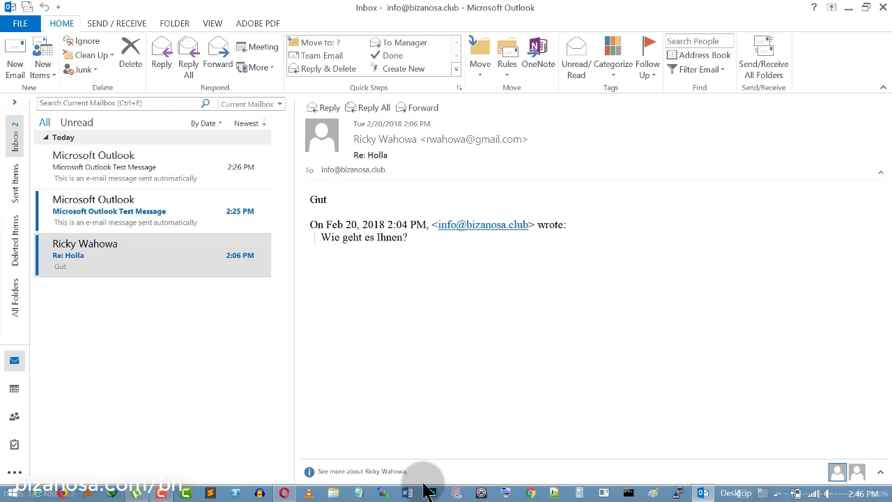
{"action": "left_click", "coordinate": [285, 493]}
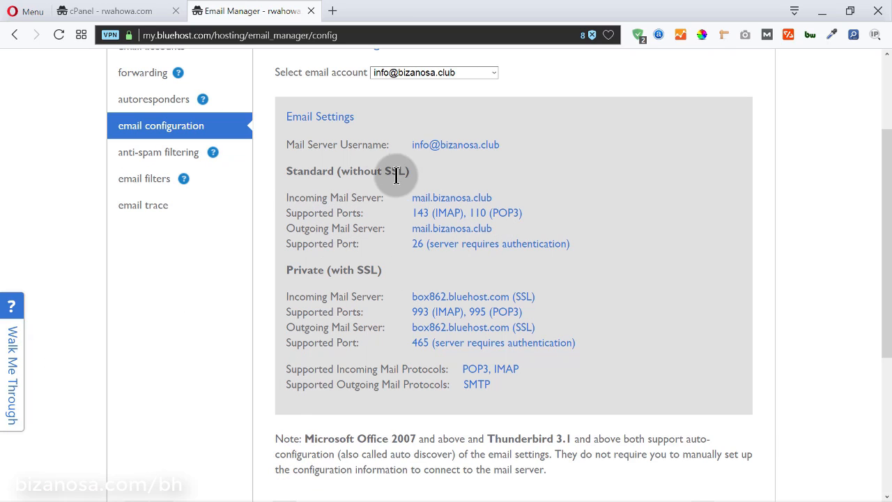
{"action": "left_click_drag", "start_coordinate": [412, 144], "coordinate": [509, 138]}
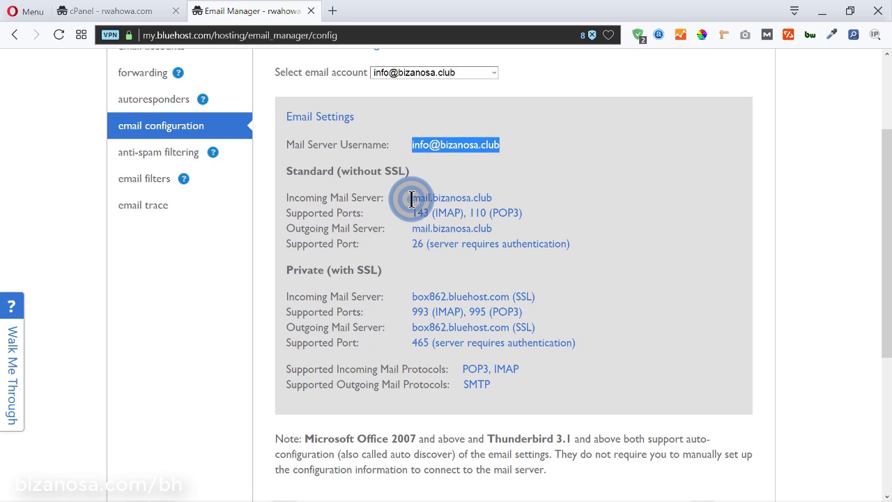
{"action": "left_click_drag", "start_coordinate": [412, 198], "coordinate": [513, 200]}
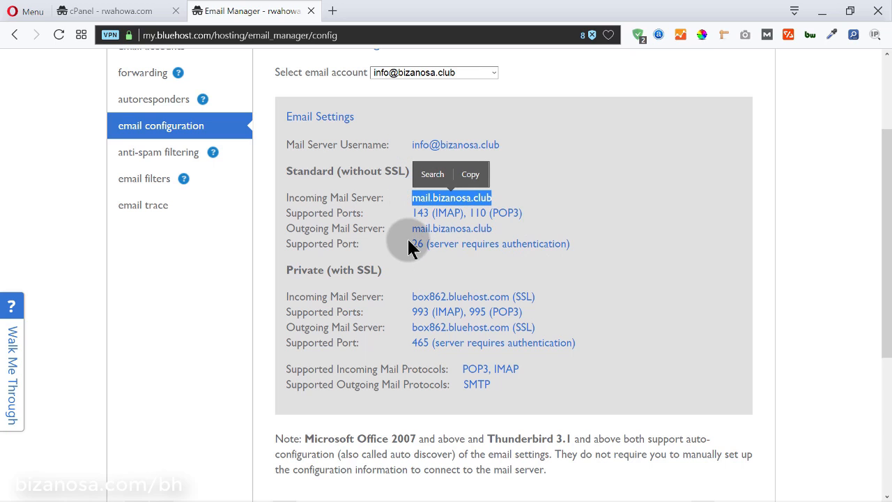
{"action": "left_click", "coordinate": [376, 219]}
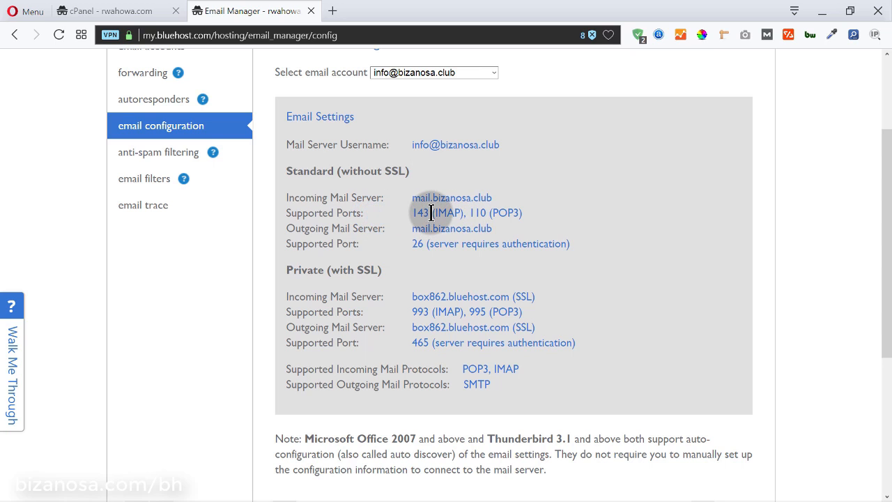
{"action": "left_click_drag", "start_coordinate": [431, 213], "coordinate": [463, 212]}
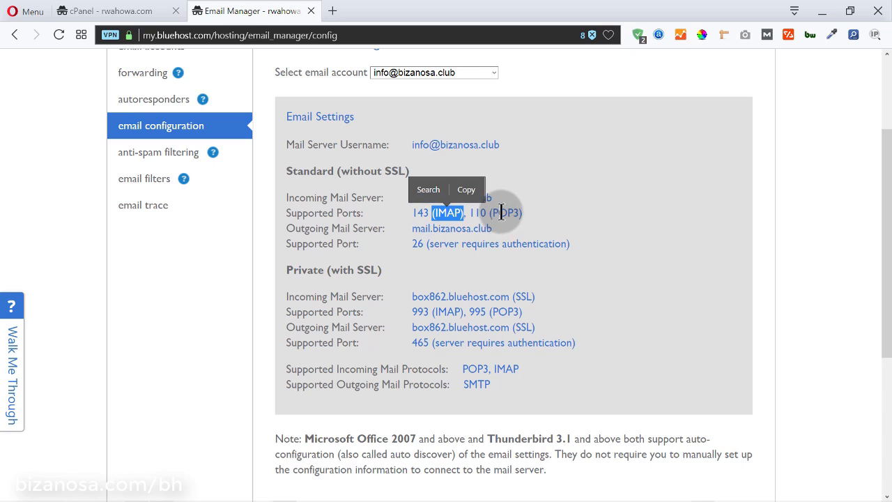
{"action": "left_click", "coordinate": [481, 215]}
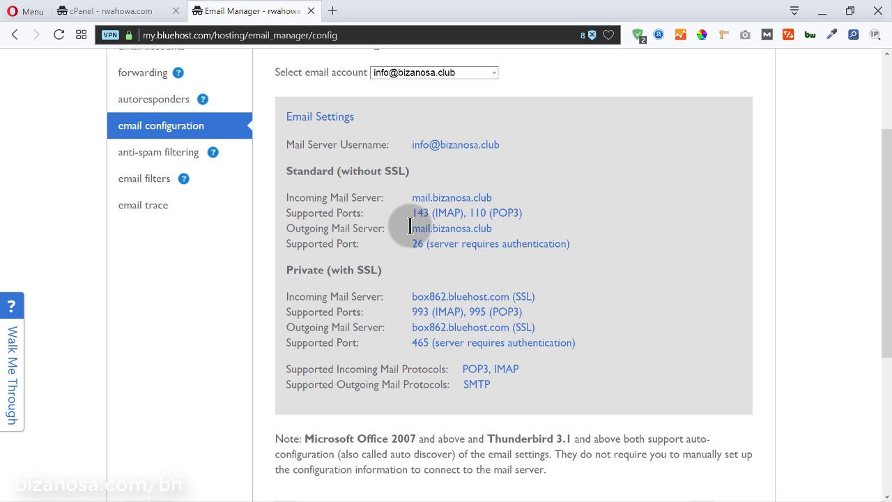
{"action": "left_click_drag", "start_coordinate": [409, 227], "coordinate": [500, 232]}
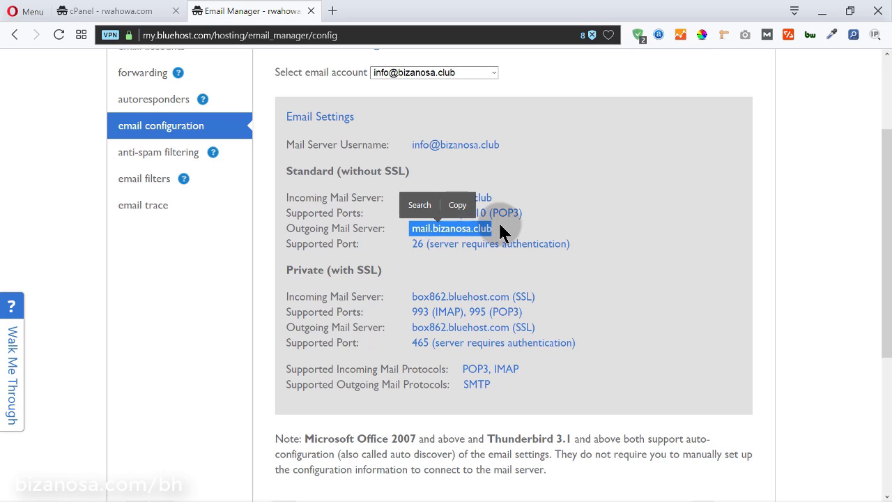
{"action": "left_click", "coordinate": [413, 247]}
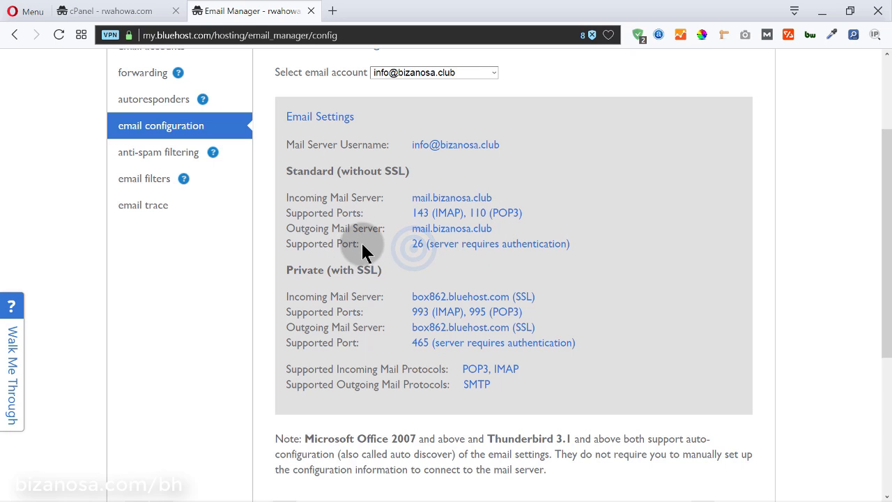
{"action": "left_click_drag", "start_coordinate": [317, 238], "coordinate": [364, 231]}
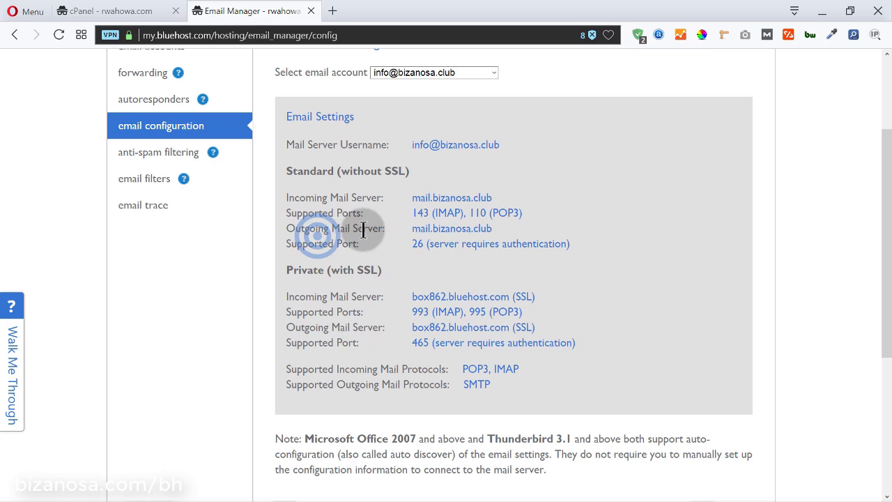
{"action": "left_click", "coordinate": [405, 237]}
{"action": "double_click", "coordinate": [413, 243]}
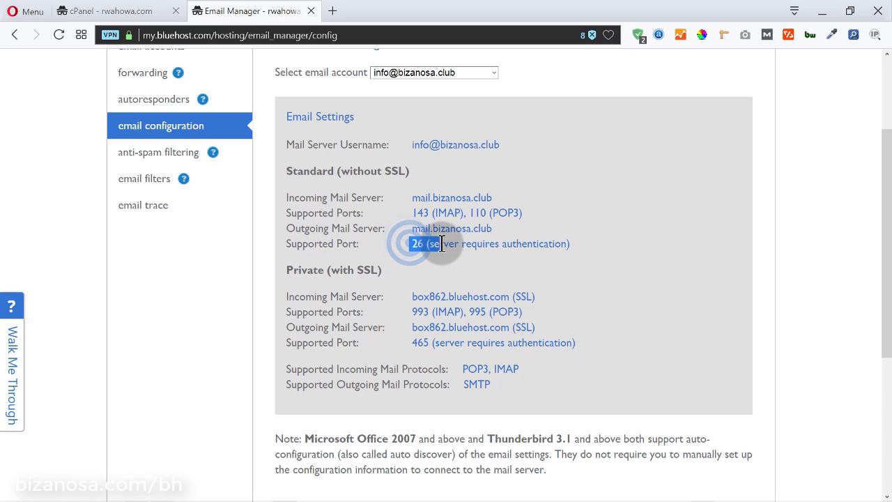
{"action": "left_click", "coordinate": [601, 265]}
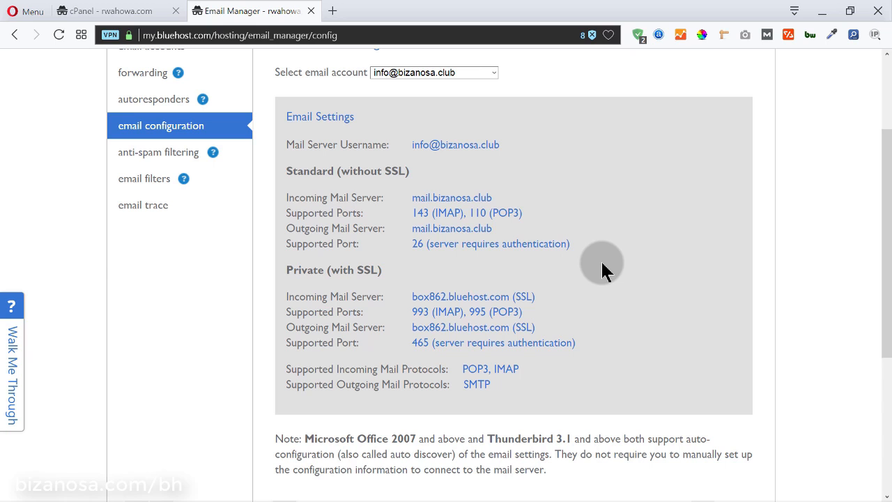
{"action": "scroll", "coordinate": [603, 268], "scroll_direction": "up", "scroll_amount": 2}
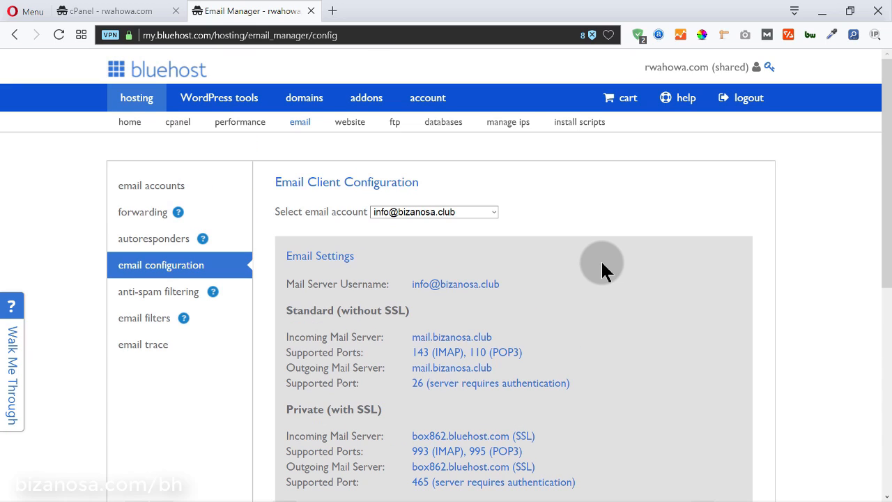
{"action": "scroll", "coordinate": [602, 265], "scroll_direction": "down", "scroll_amount": 1}
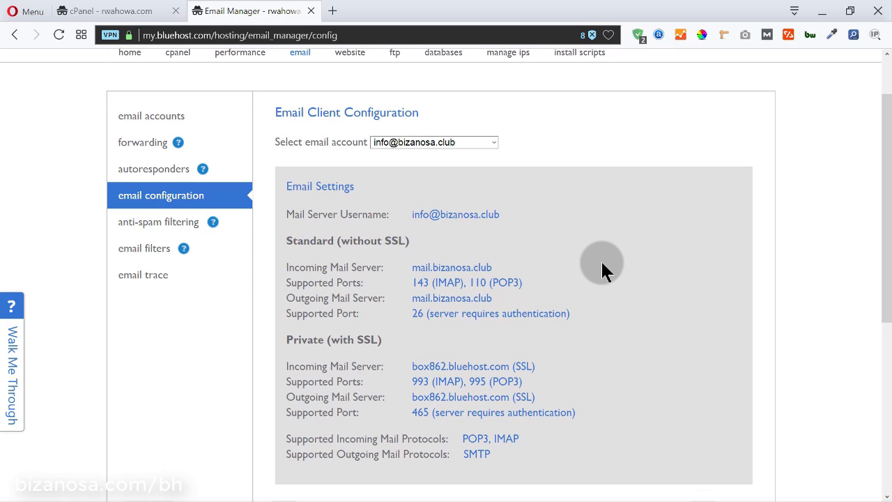
{"action": "left_click", "coordinate": [823, 10]}
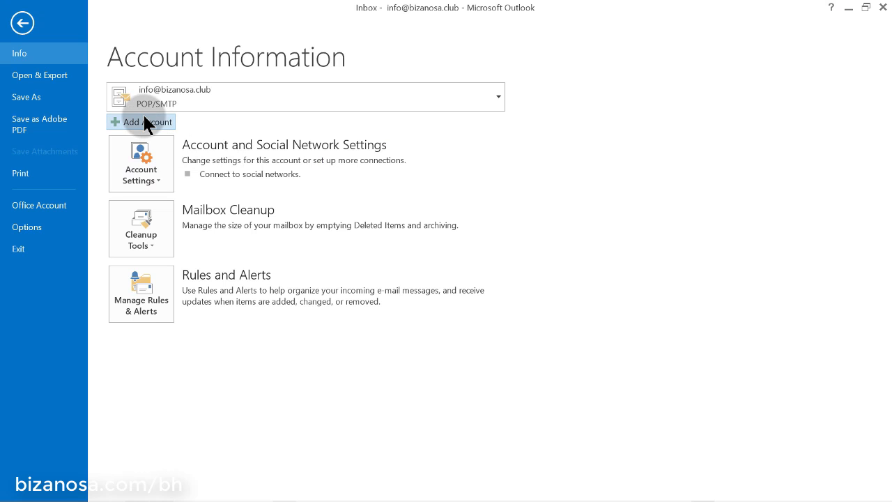
{"action": "left_click", "coordinate": [144, 122]}
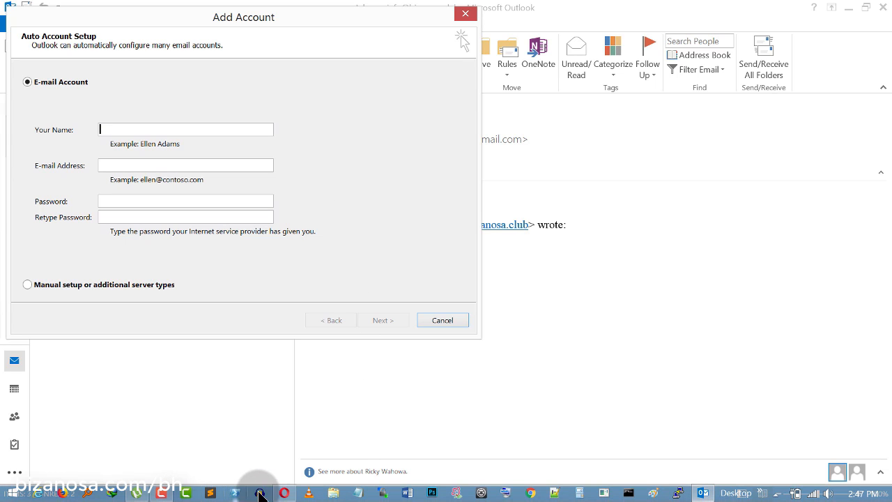
{"action": "left_click", "coordinate": [286, 494]}
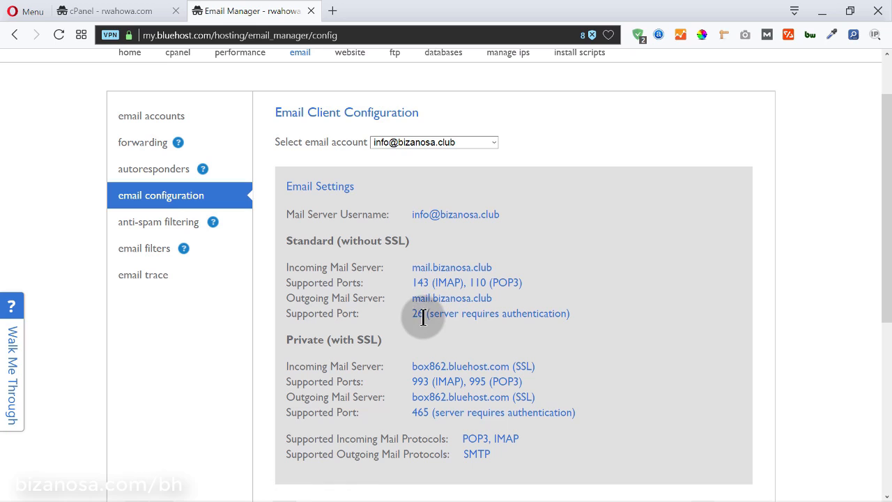
Look up the outgoing port 26 and POP3 port 110 on the email configuration page
{"action": "left_click", "coordinate": [414, 316]}
{"action": "double_click", "coordinate": [414, 316]}
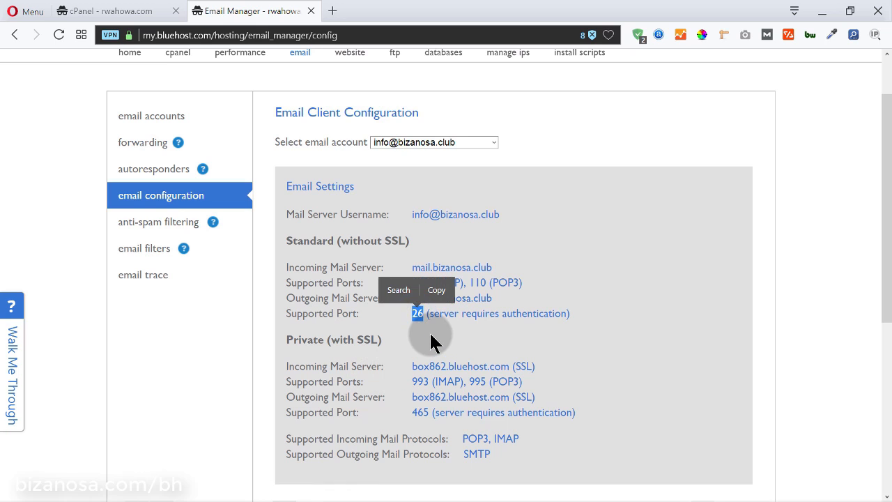
{"action": "left_click", "coordinate": [429, 338]}
{"action": "left_click", "coordinate": [413, 314]}
{"action": "double_click", "coordinate": [413, 313]}
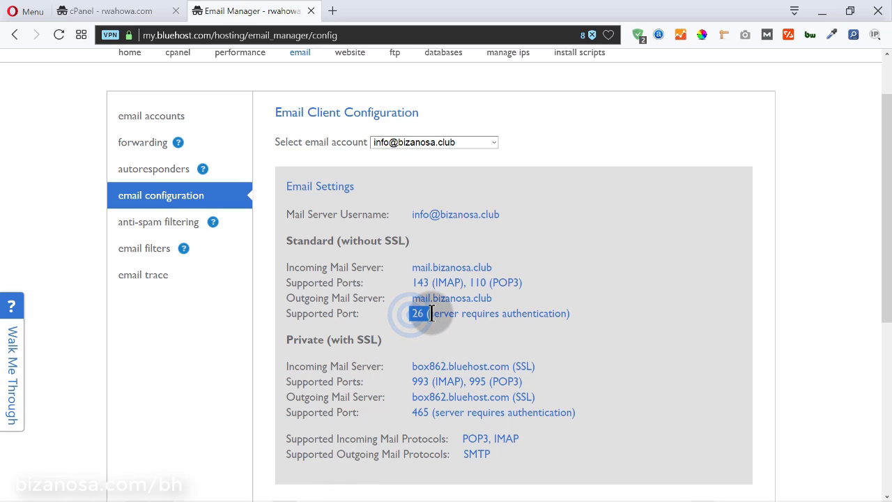
{"action": "left_click", "coordinate": [469, 280]}
{"action": "double_click", "coordinate": [474, 282]}
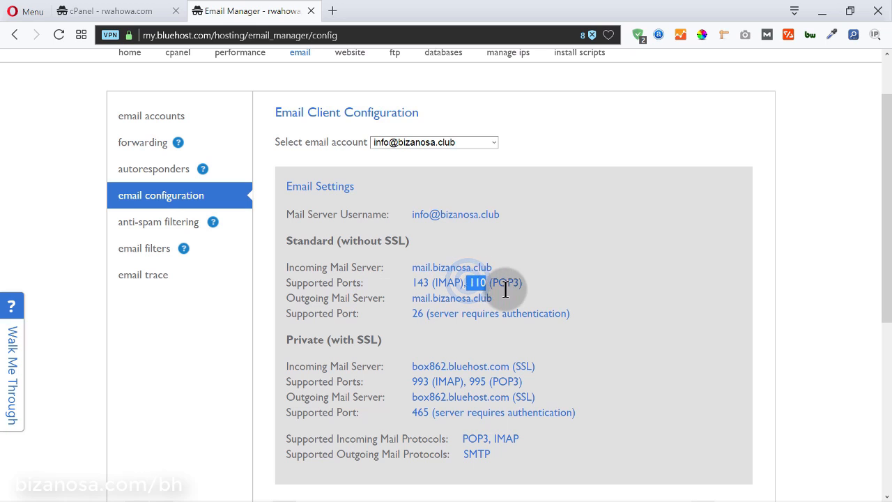
{"action": "left_click", "coordinate": [578, 301]}
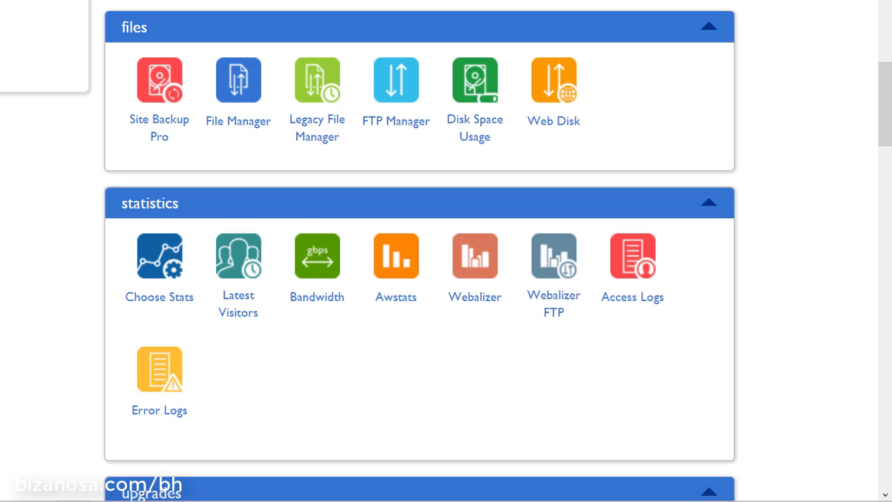
Return to Outlook, whose Inbox now lists test messages from 2:39, 2:41 and 2:43 PM
{"action": "scroll", "coordinate": [803, 164], "scroll_direction": "down", "scroll_amount": 3}
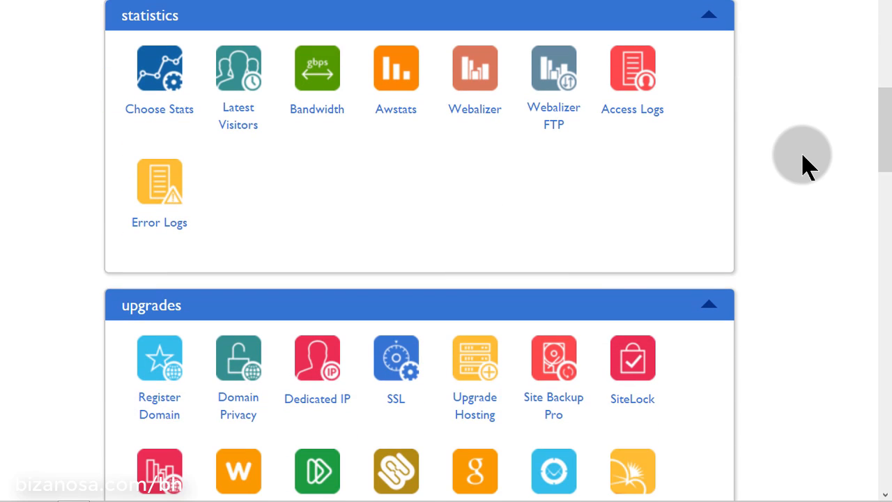
{"action": "scroll", "coordinate": [803, 164], "scroll_direction": "up", "scroll_amount": 2}
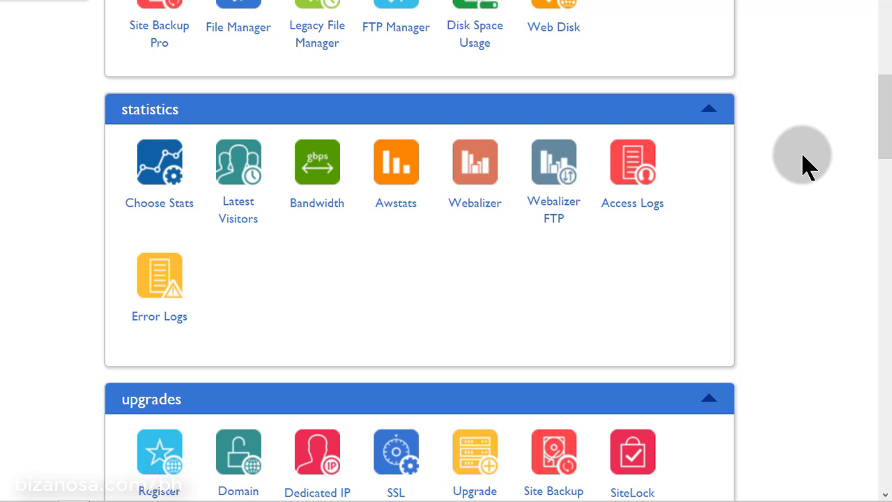
{"action": "scroll", "coordinate": [803, 164], "scroll_direction": "up", "scroll_amount": 2}
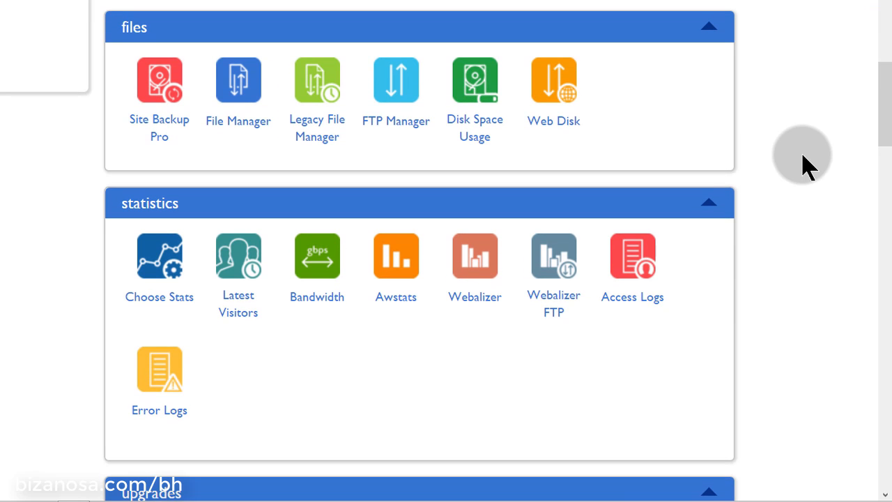
{"action": "scroll", "coordinate": [803, 164], "scroll_direction": "up", "scroll_amount": 2}
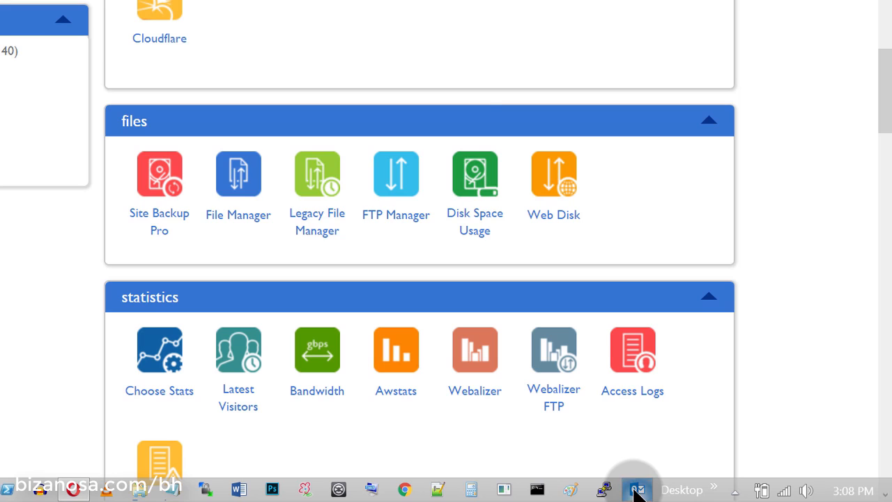
{"action": "left_click", "coordinate": [635, 491]}
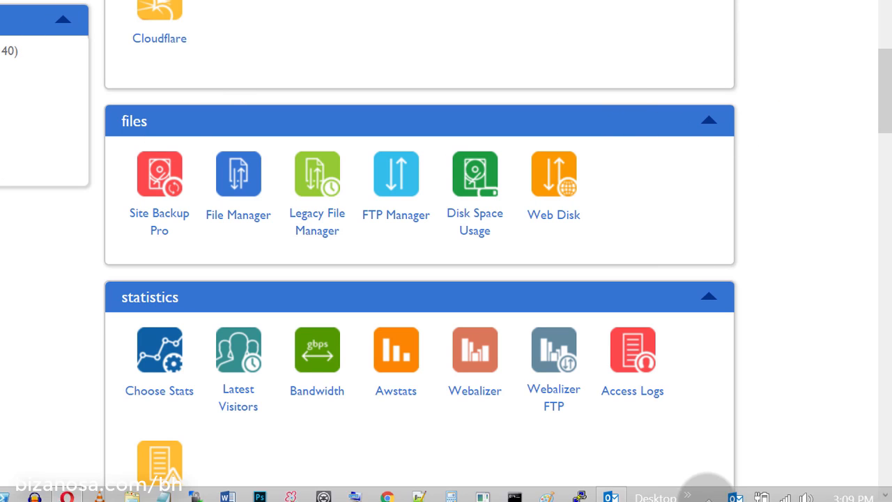
{"action": "left_click", "coordinate": [612, 493]}
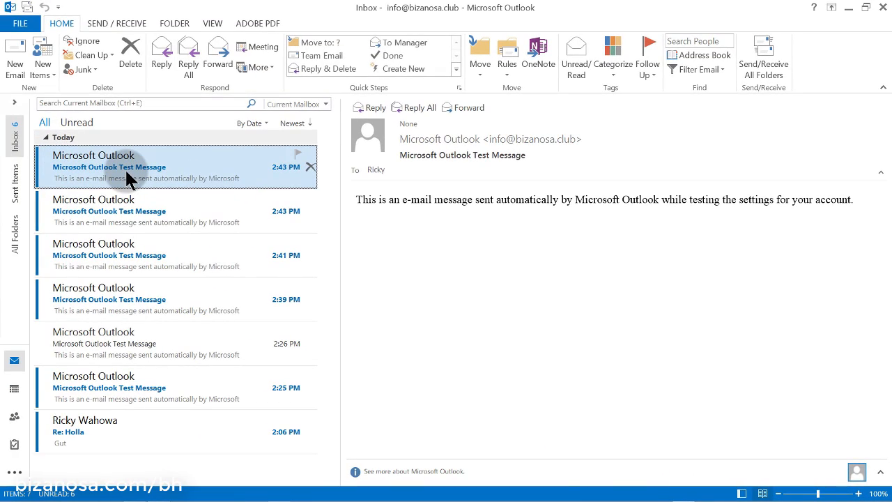
{"action": "left_click", "coordinate": [12, 24]}
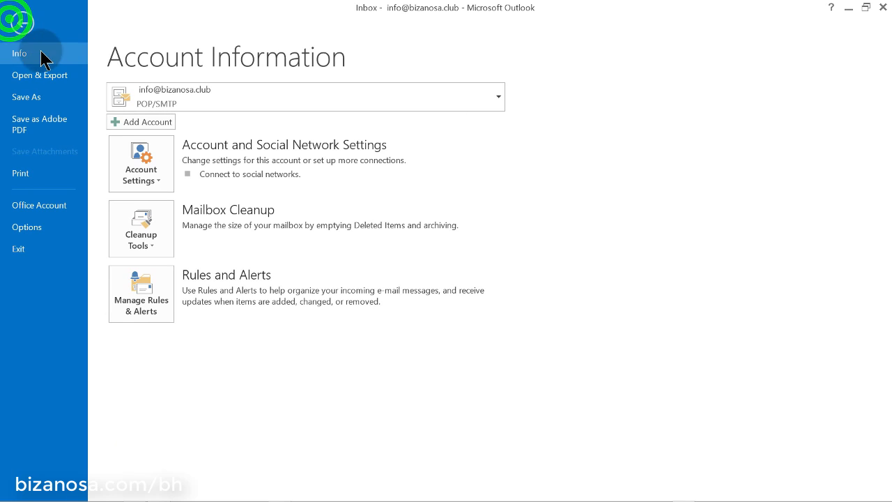
{"action": "left_click", "coordinate": [146, 119]}
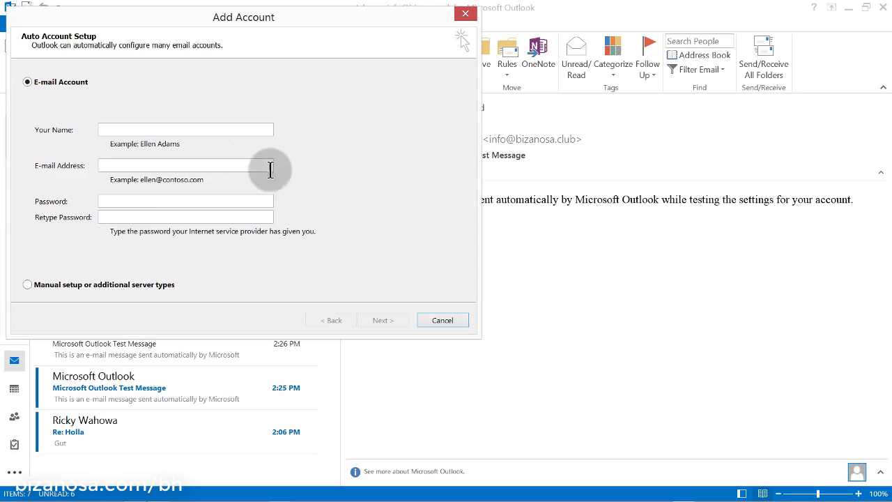
{"action": "left_click", "coordinate": [464, 14]}
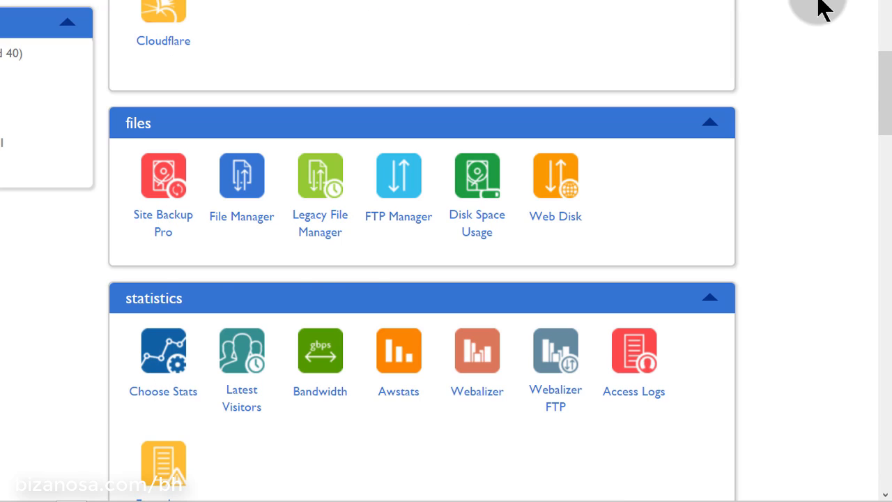
On the Subdomains page, enter subdomain abc under parent domain bizanosa.club
{"action": "scroll", "coordinate": [815, 14], "scroll_direction": "up", "scroll_amount": 5}
{"action": "scroll", "coordinate": [816, 17], "scroll_direction": "down", "scroll_amount": 8}
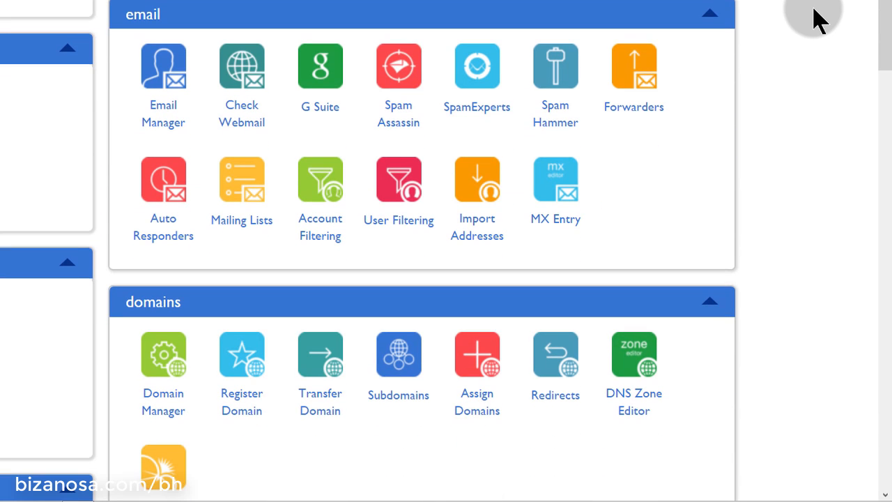
{"action": "scroll", "coordinate": [815, 17], "scroll_direction": "down", "scroll_amount": 4}
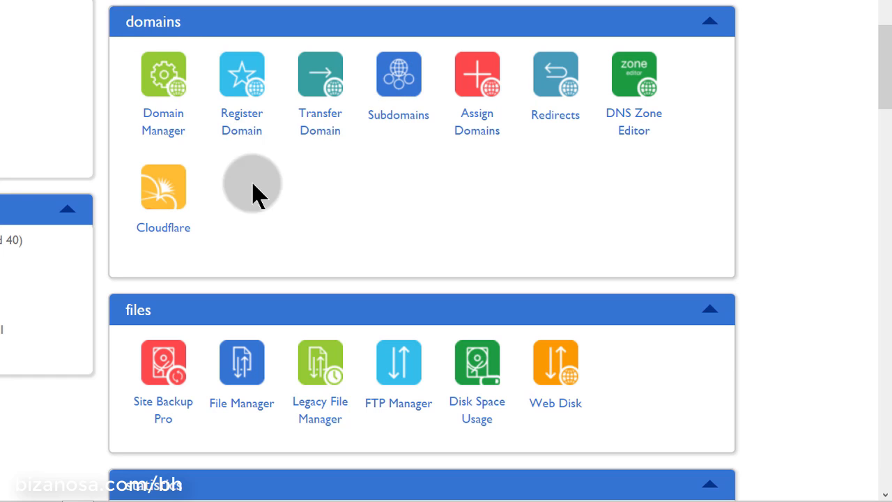
{"action": "left_click", "coordinate": [397, 117]}
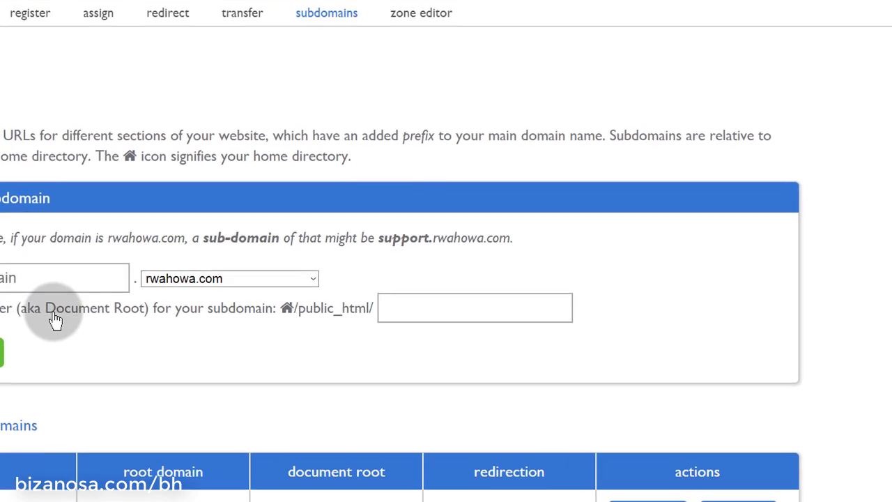
{"action": "left_click", "coordinate": [47, 275]}
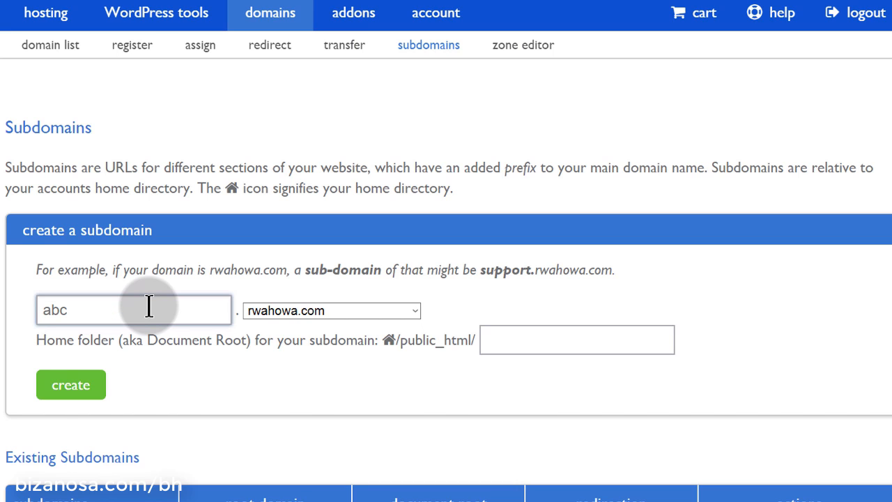
{"action": "left_click", "coordinate": [296, 311]}
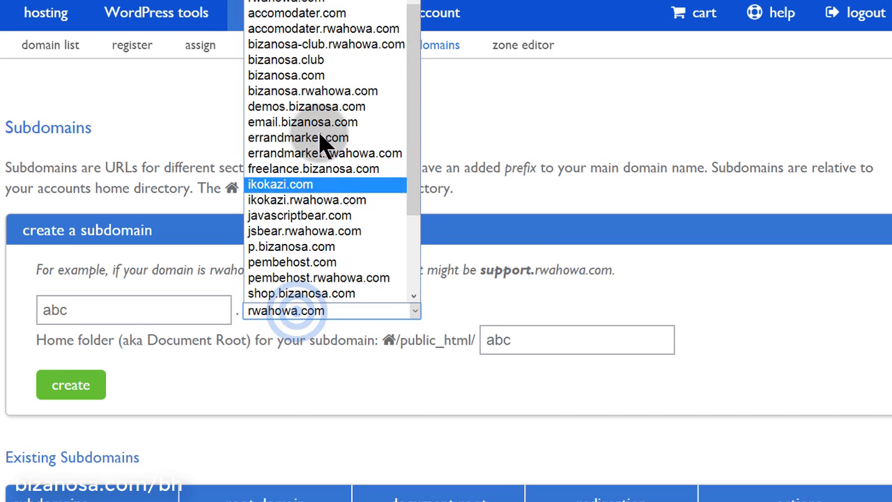
{"action": "left_click", "coordinate": [327, 61]}
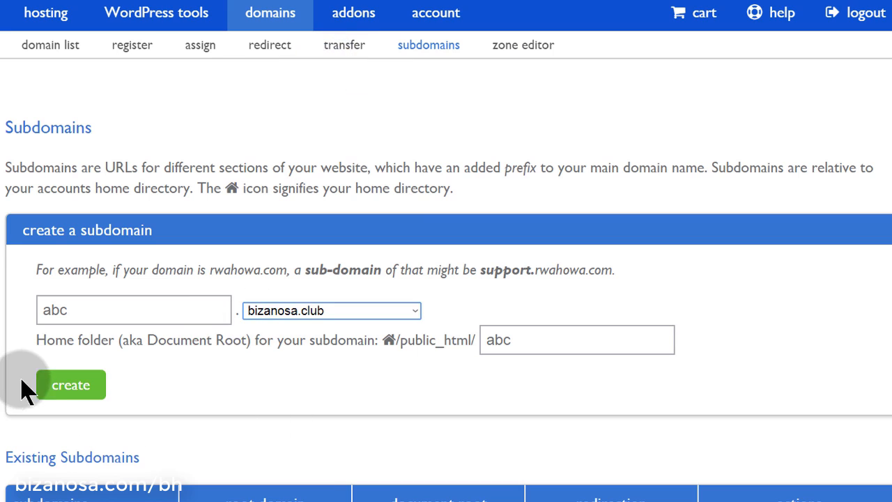
Keep home folder public_html/abc, create abc.bizanosa.club, and return to Subdomains
{"action": "left_click", "coordinate": [516, 341]}
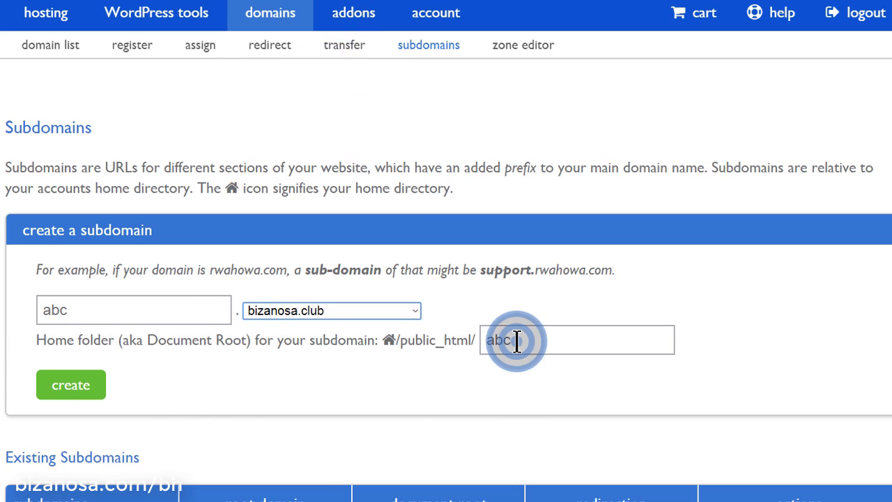
{"action": "mouse_move", "coordinate": [516, 340]}
{"action": "left_mouse_down"}
{"action": "mouse_move", "coordinate": [456, 342]}
{"action": "mouse_move", "coordinate": [529, 340]}
{"action": "left_mouse_up"}
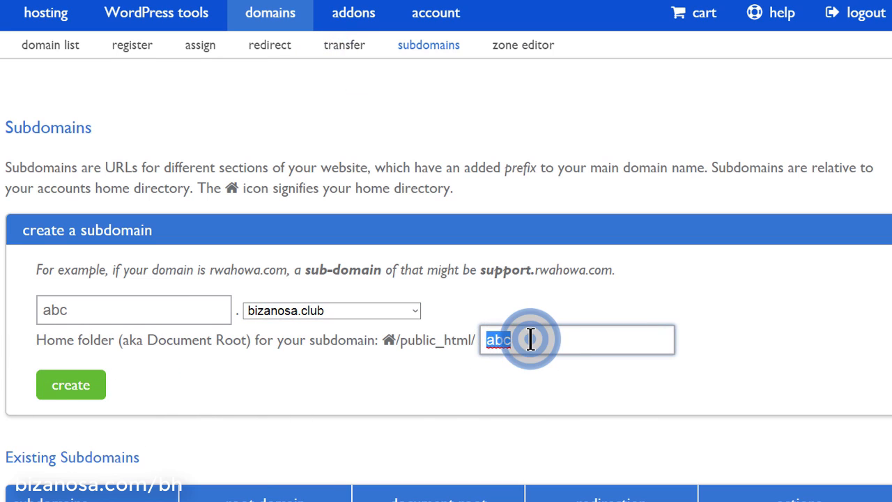
{"action": "left_click", "coordinate": [530, 340]}
{"action": "scroll", "coordinate": [68, 210], "scroll_direction": "down", "scroll_amount": 3}
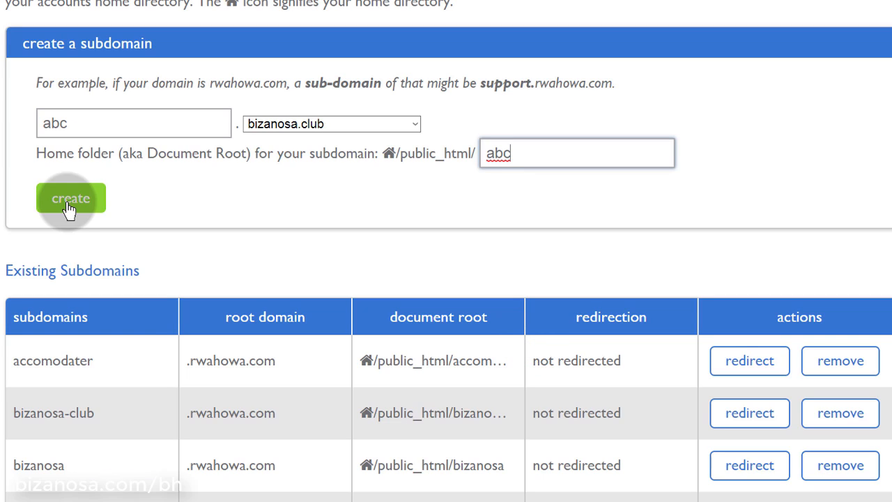
{"action": "left_click", "coordinate": [68, 206]}
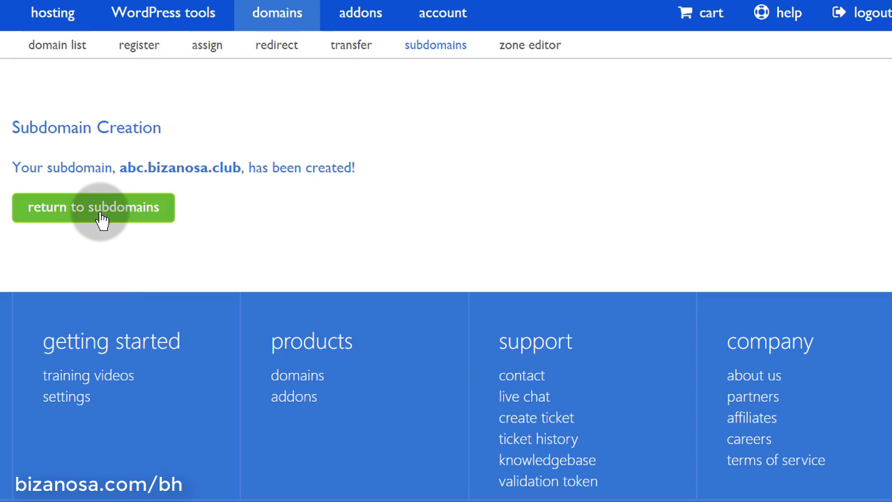
{"action": "left_click", "coordinate": [100, 216]}
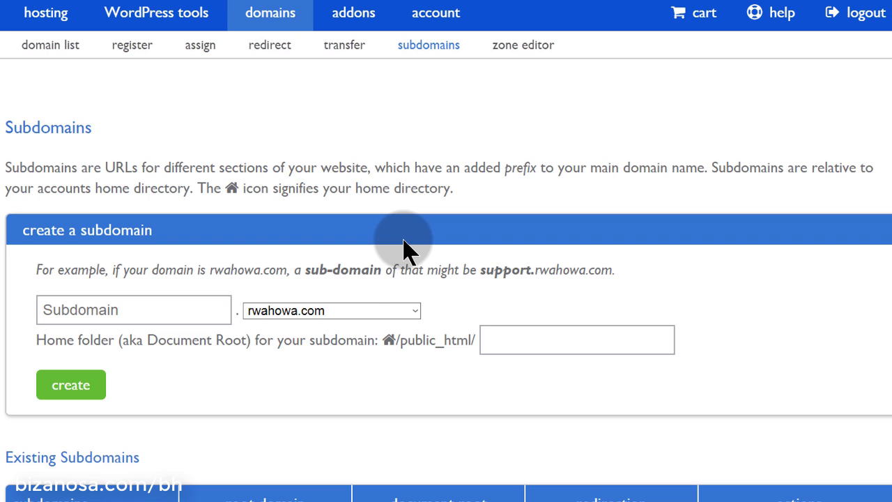
Create subdomain red under bizanosa.club with home folder public_html/red, then return to Subdomains
{"action": "left_click", "coordinate": [171, 311]}
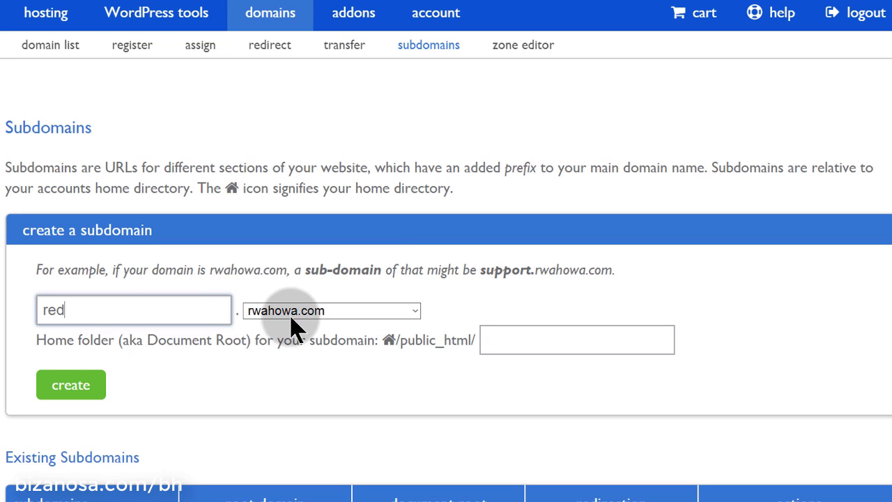
{"action": "left_click", "coordinate": [310, 310]}
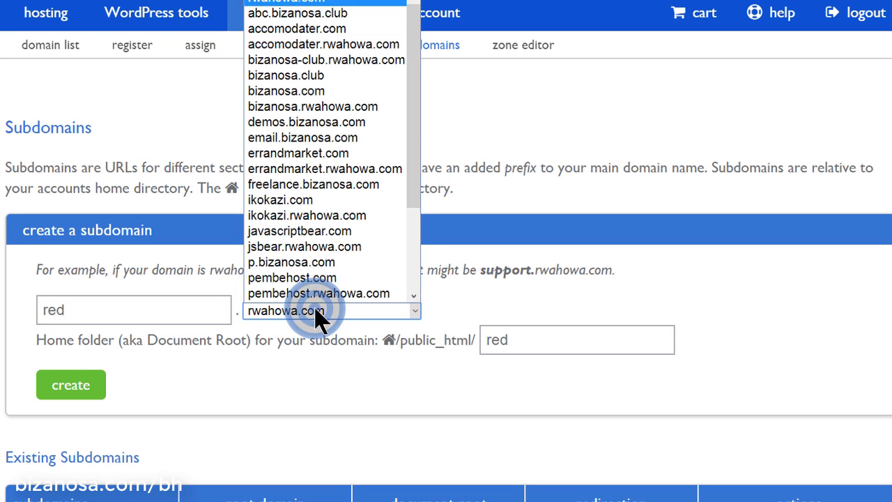
{"action": "left_click", "coordinate": [330, 75]}
{"action": "left_click", "coordinate": [67, 392]}
{"action": "left_click", "coordinate": [73, 392]}
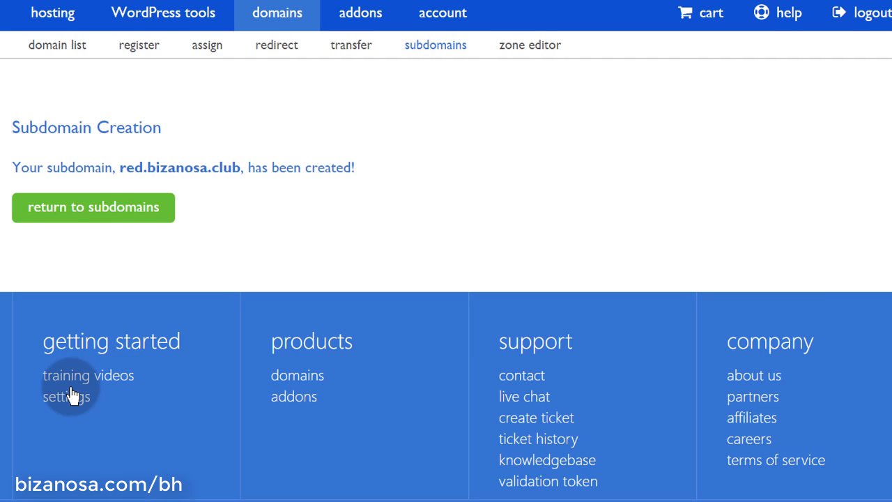
{"action": "left_click", "coordinate": [104, 210]}
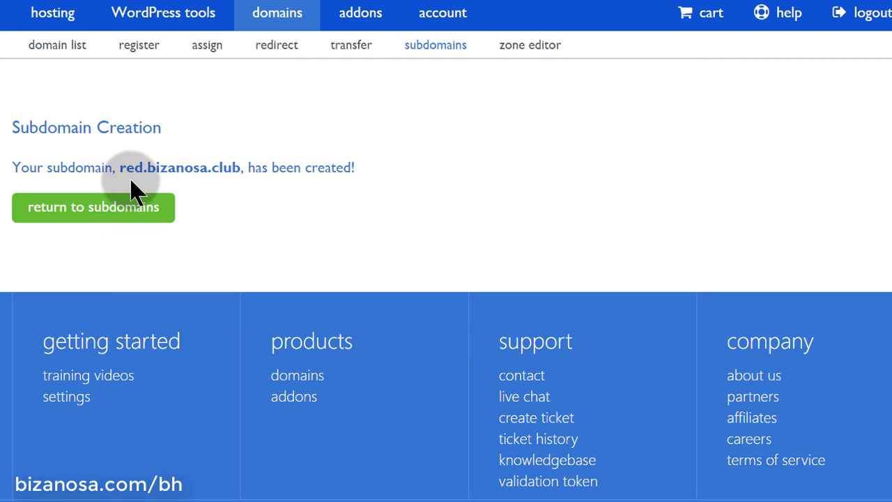
{"action": "left_click_drag", "start_coordinate": [118, 169], "coordinate": [139, 171]}
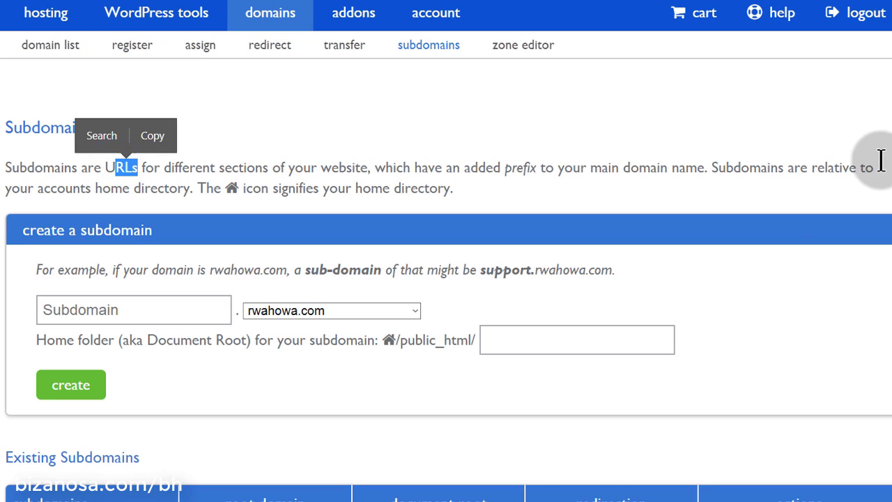
Open the redirect settings for red.bizanosa.club in a new tab
{"action": "left_click", "coordinate": [809, 152]}
{"action": "scroll", "coordinate": [655, 157], "scroll_direction": "down", "scroll_amount": 5}
{"action": "scroll", "coordinate": [655, 157], "scroll_direction": "down", "scroll_amount": 2}
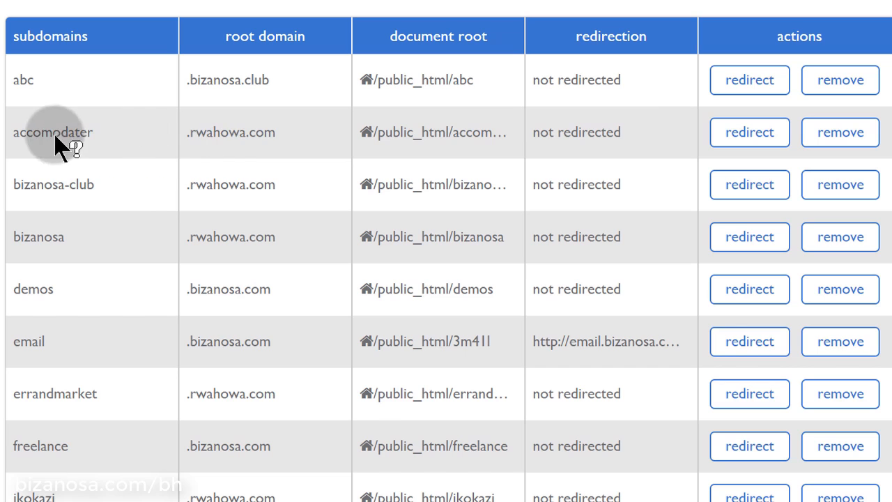
{"action": "scroll", "coordinate": [333, 162], "scroll_direction": "up", "scroll_amount": 1}
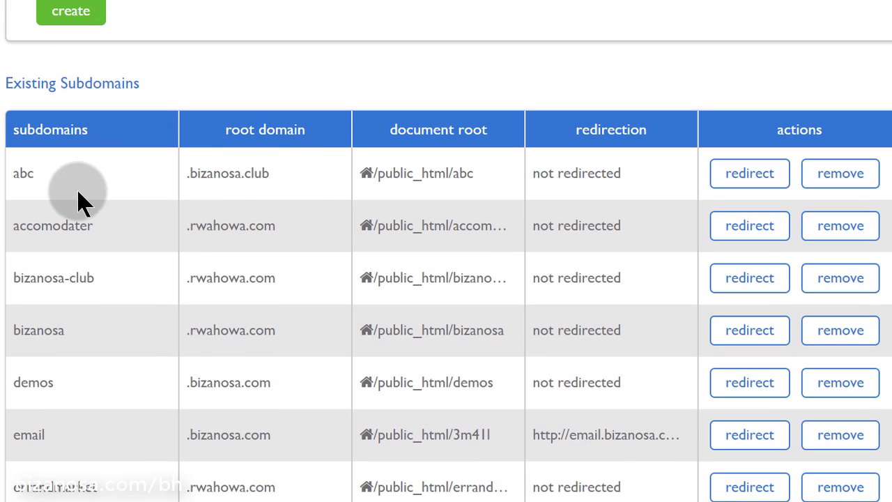
{"action": "scroll", "coordinate": [117, 274], "scroll_direction": "down", "scroll_amount": 3}
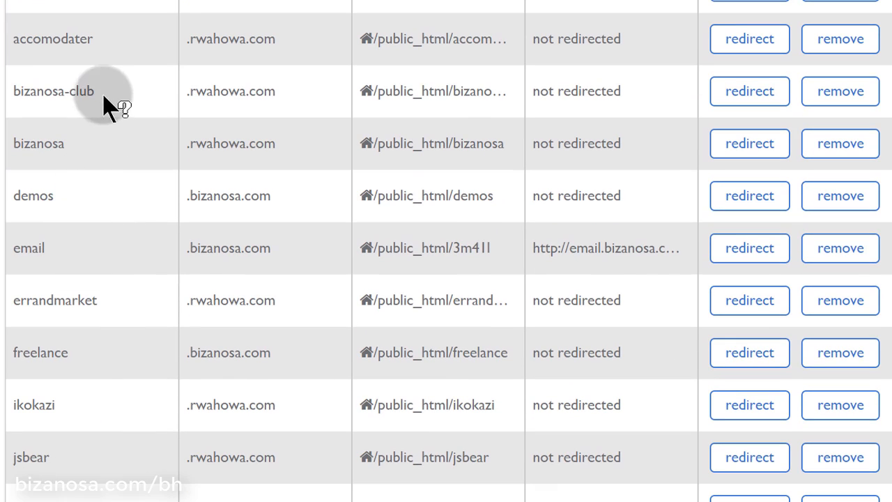
{"action": "scroll", "coordinate": [100, 264], "scroll_direction": "down", "scroll_amount": 9}
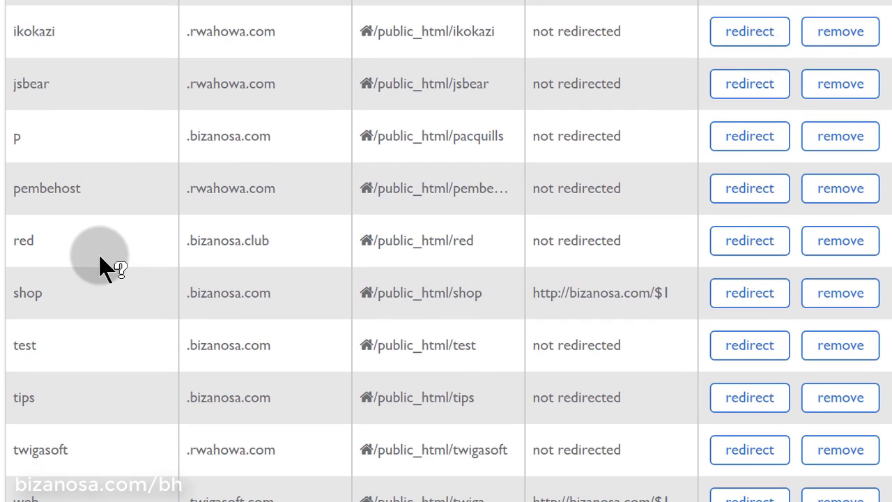
{"action": "scroll", "coordinate": [34, 241], "scroll_direction": "up", "scroll_amount": 1}
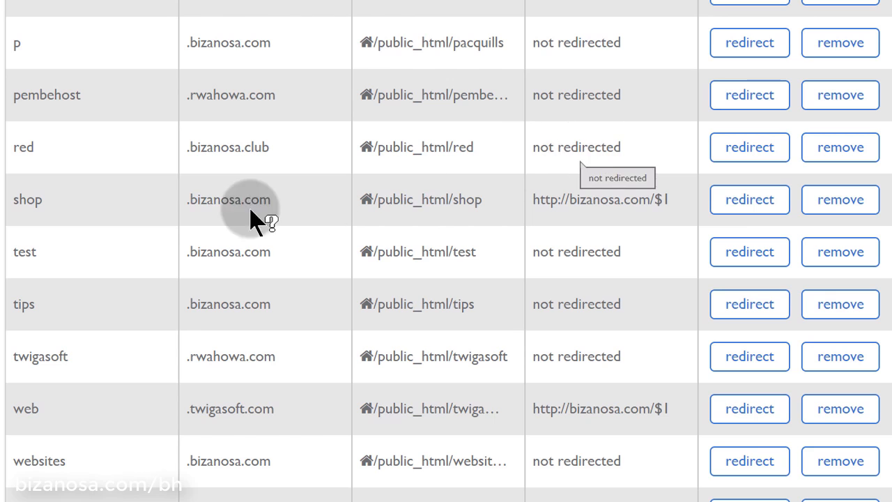
{"action": "right_click", "coordinate": [750, 155]}
{"action": "left_click", "coordinate": [802, 167]}
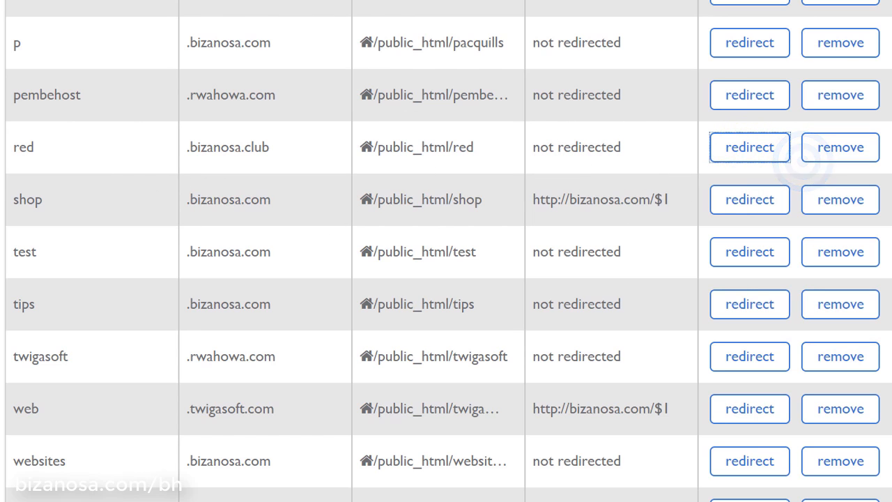
{"action": "left_click", "coordinate": [356, 0]}
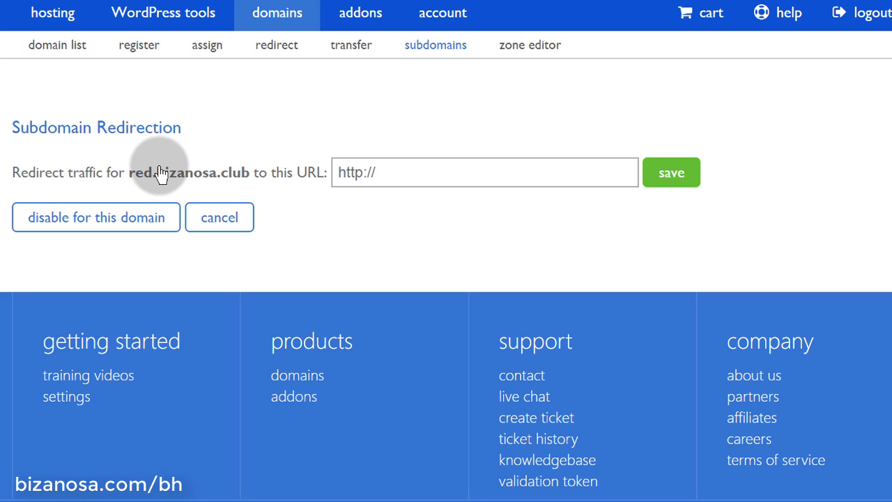
{"action": "left_click_drag", "start_coordinate": [158, 173], "coordinate": [240, 180]}
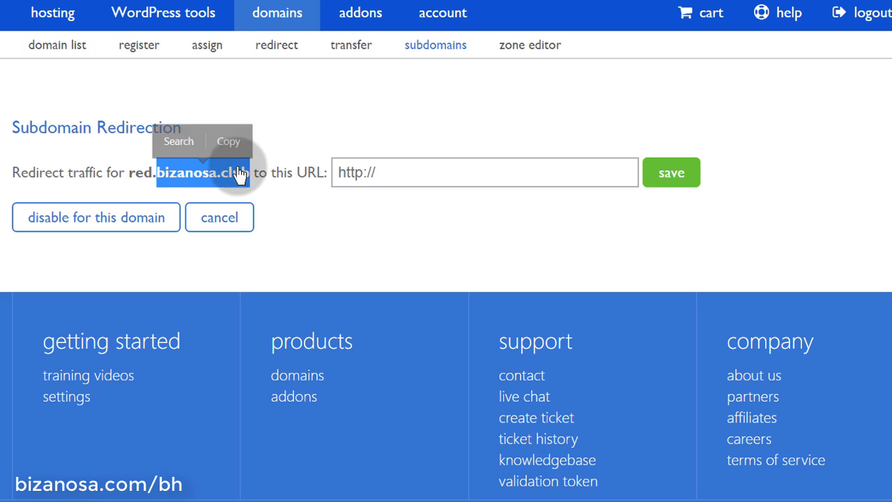
{"action": "left_click", "coordinate": [228, 137]}
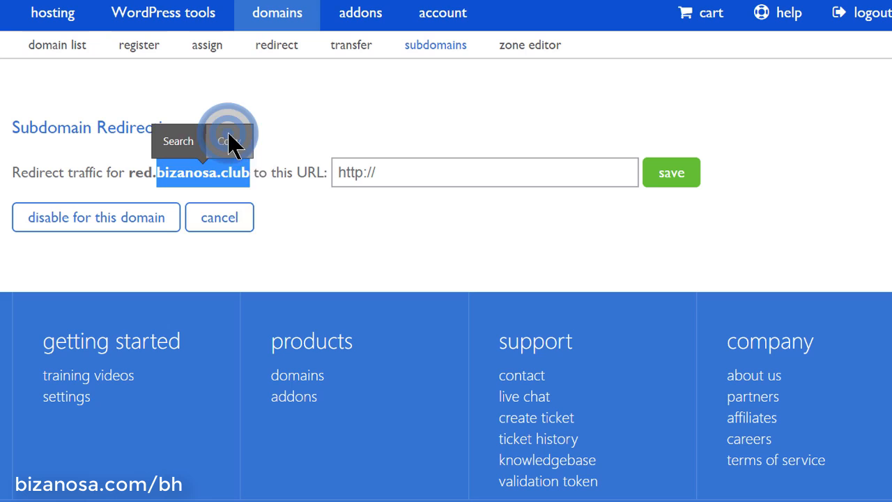
{"action": "left_click", "coordinate": [411, 173]}
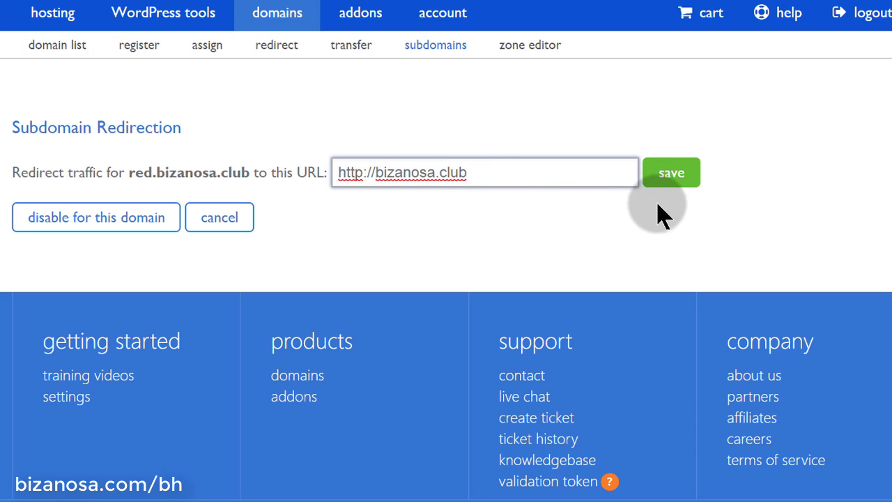
{"action": "left_click", "coordinate": [671, 185]}
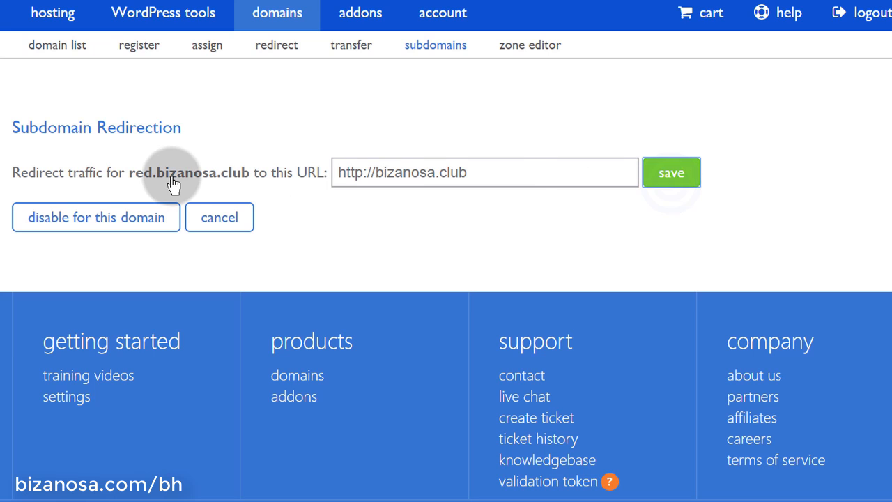
Copy the subdomain address red.bizanosa.club
{"action": "left_click_drag", "start_coordinate": [131, 180], "coordinate": [255, 195]}
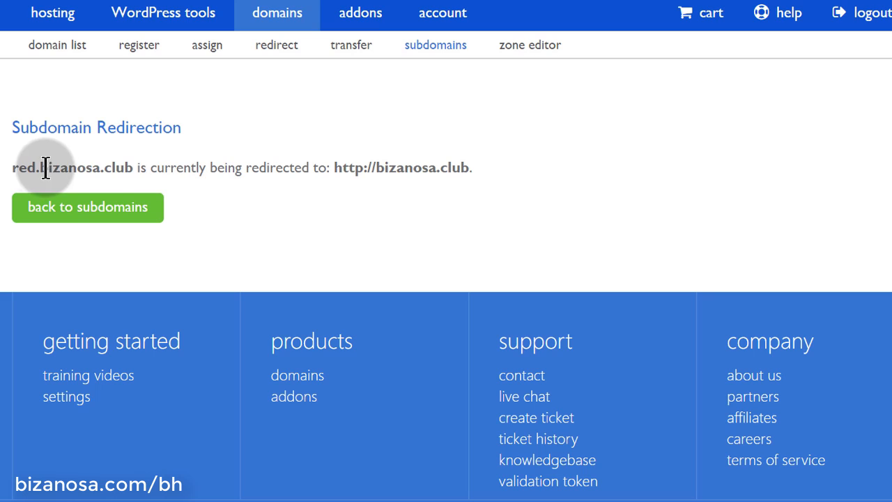
{"action": "left_click_drag", "start_coordinate": [14, 168], "coordinate": [137, 186]}
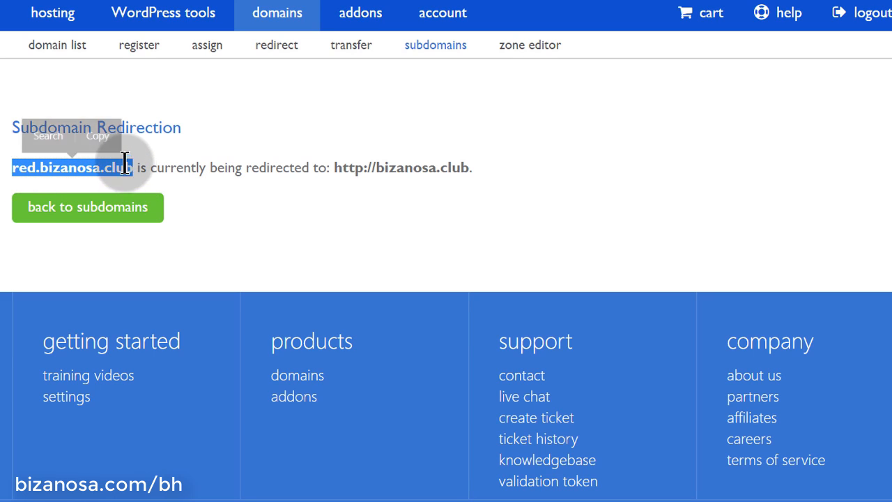
{"action": "left_click", "coordinate": [109, 138]}
Load red.bizanosa.club in a new Opera tab to test the redirect
{"action": "key", "text": "ctrl+t"}
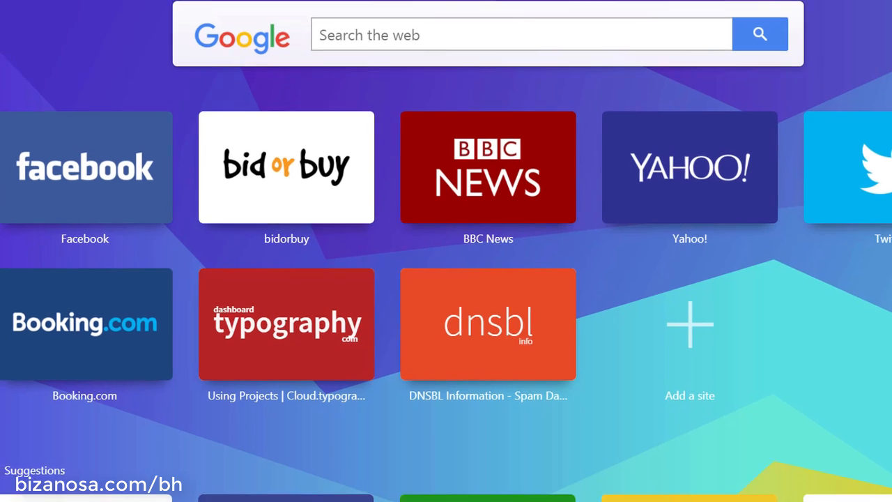
{"action": "left_click", "coordinate": [423, 6]}
{"action": "key", "text": "ctrl+v"}
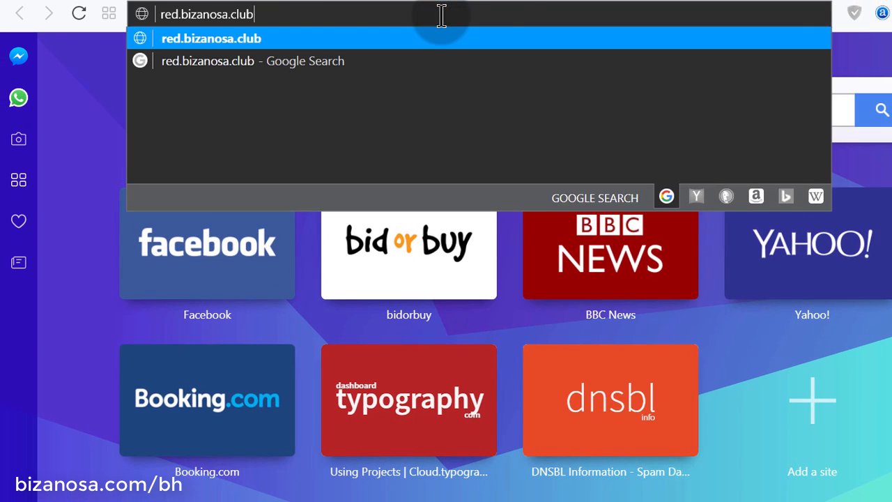
{"action": "key", "text": "Return"}
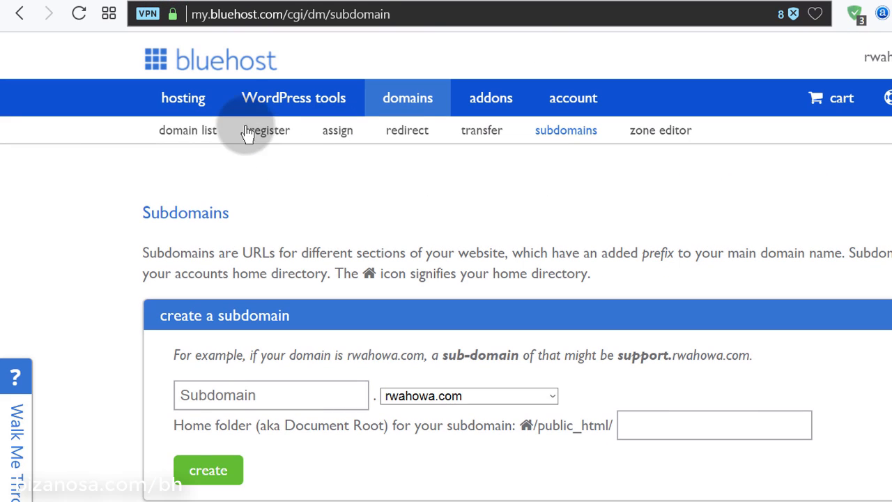
From the hosting home, go into cPanel and open the Redirects tool in a new tab
{"action": "left_click", "coordinate": [187, 104]}
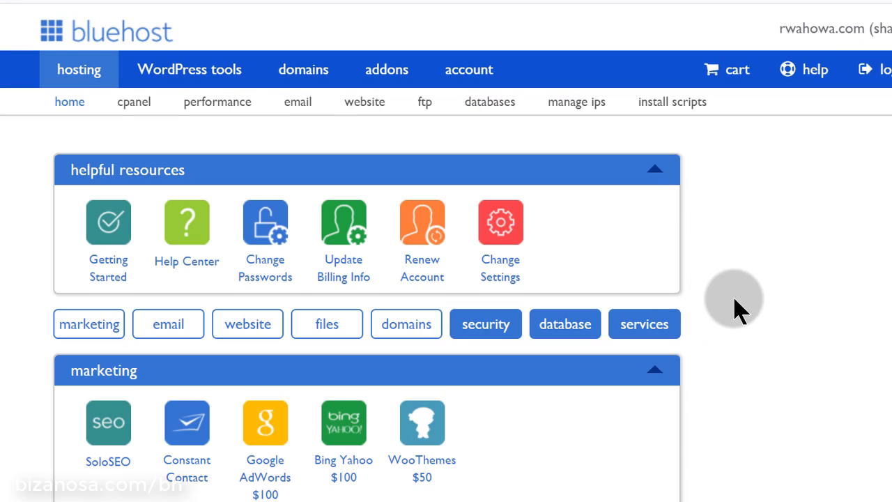
{"action": "scroll", "coordinate": [740, 306], "scroll_direction": "down", "scroll_amount": 10}
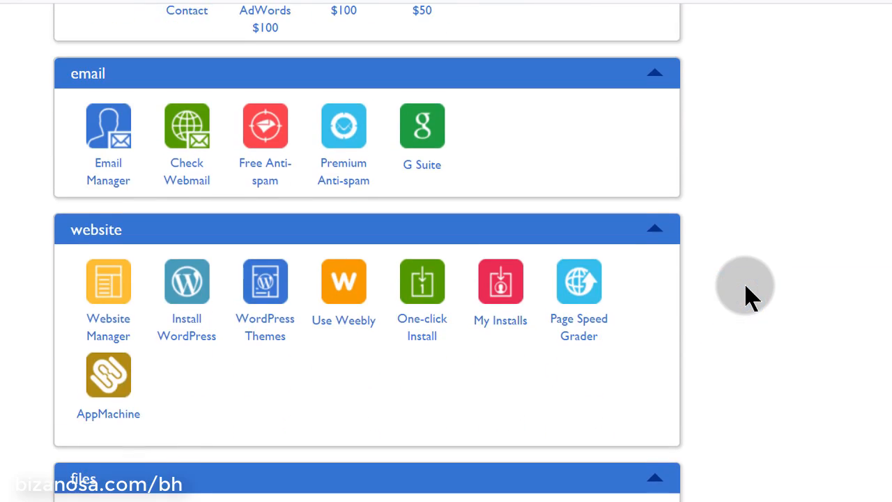
{"action": "scroll", "coordinate": [749, 297], "scroll_direction": "down", "scroll_amount": 4}
{"action": "scroll", "coordinate": [747, 295], "scroll_direction": "up", "scroll_amount": 15}
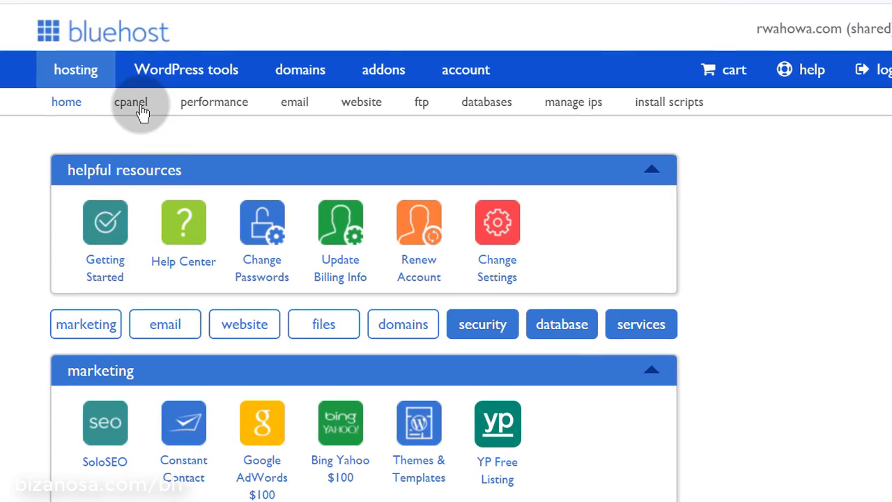
{"action": "left_click", "coordinate": [134, 102]}
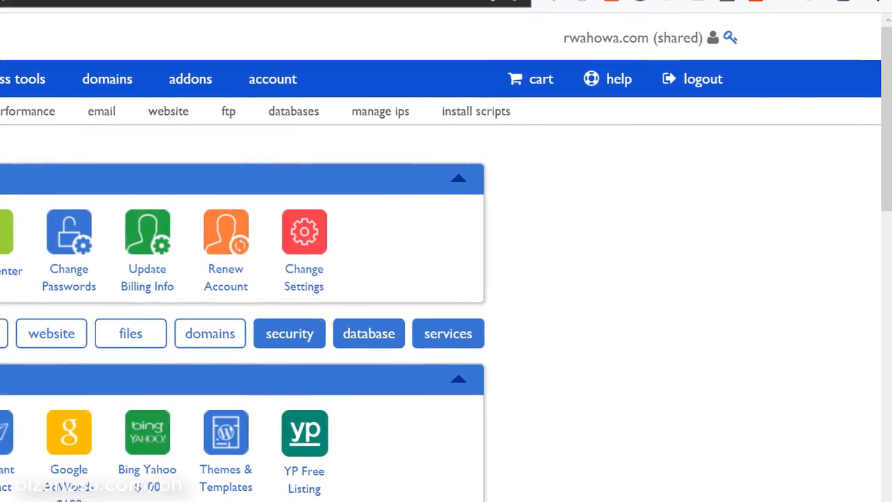
{"action": "scroll", "coordinate": [777, 269], "scroll_direction": "down", "scroll_amount": 10}
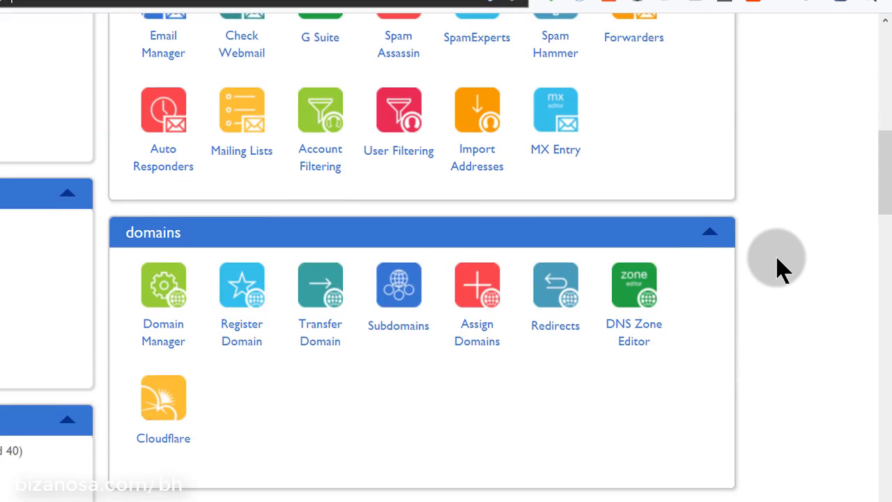
{"action": "scroll", "coordinate": [776, 269], "scroll_direction": "down", "scroll_amount": 1}
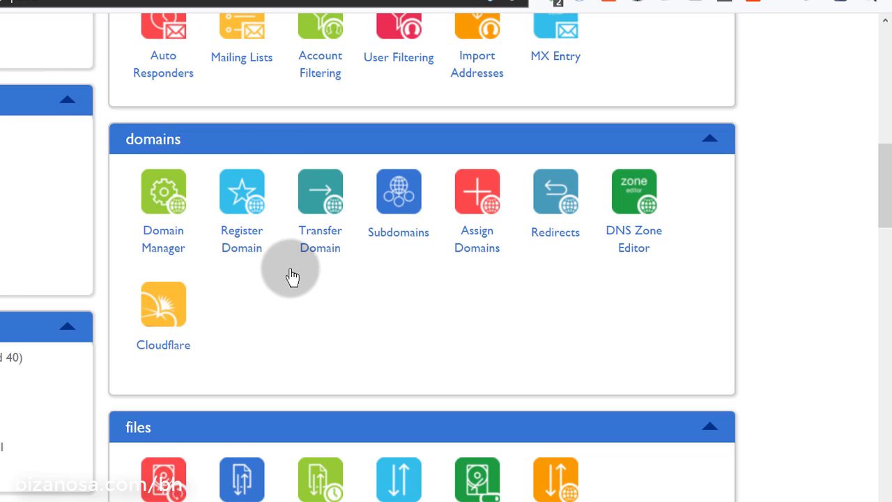
{"action": "right_click", "coordinate": [549, 224]}
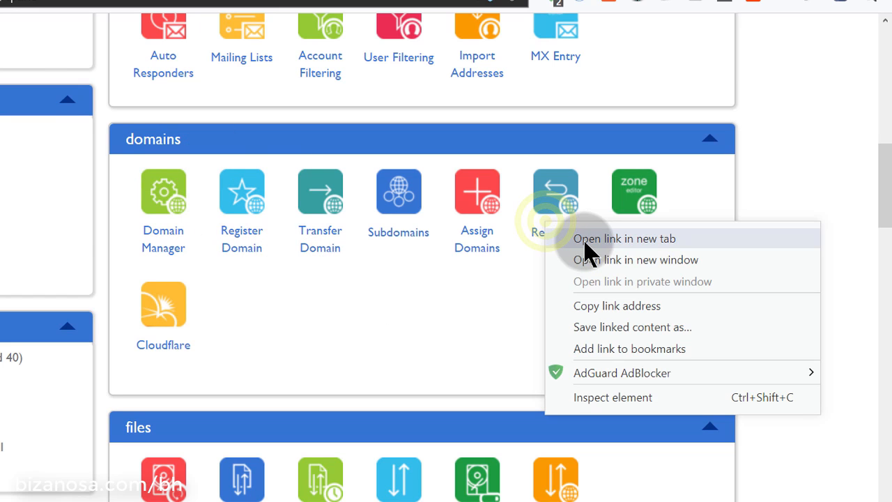
{"action": "left_click", "coordinate": [586, 241]}
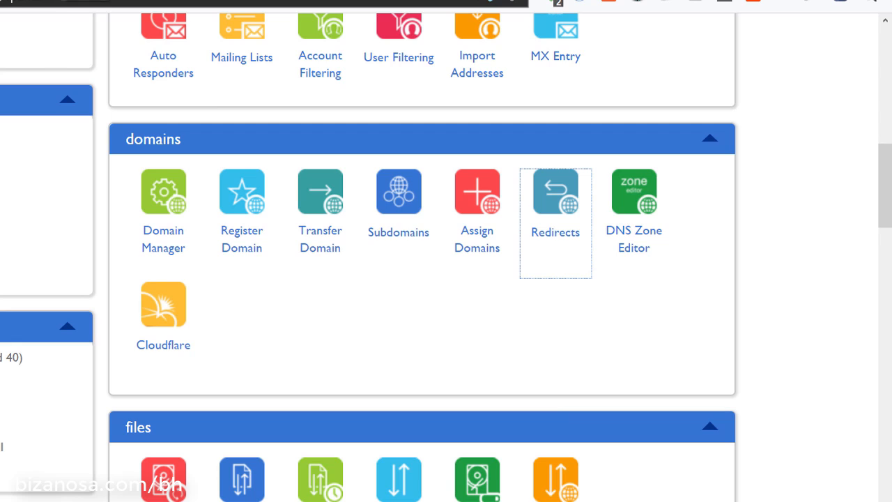
{"action": "left_click", "coordinate": [160, 2]}
Remove the existing red.bizanosa.club redirect and return to the Redirects page
{"action": "scroll", "coordinate": [285, 192], "scroll_direction": "down", "scroll_amount": 12}
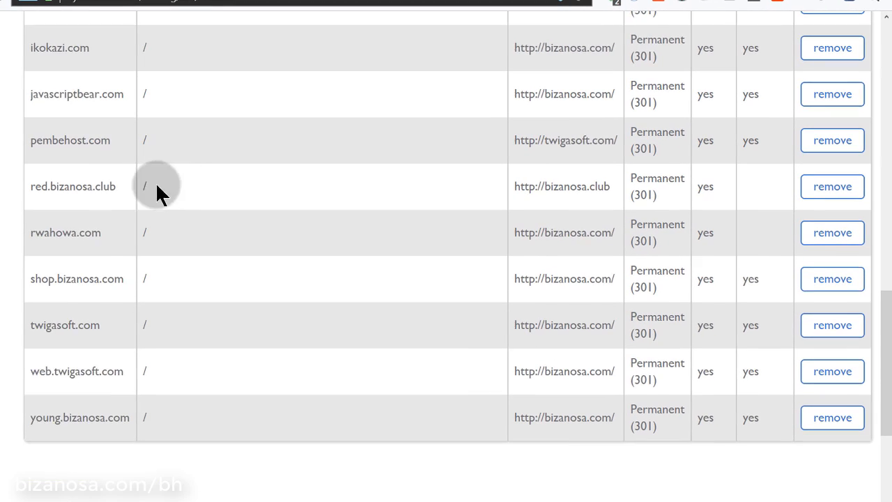
{"action": "scroll", "coordinate": [78, 195], "scroll_direction": "up", "scroll_amount": 1}
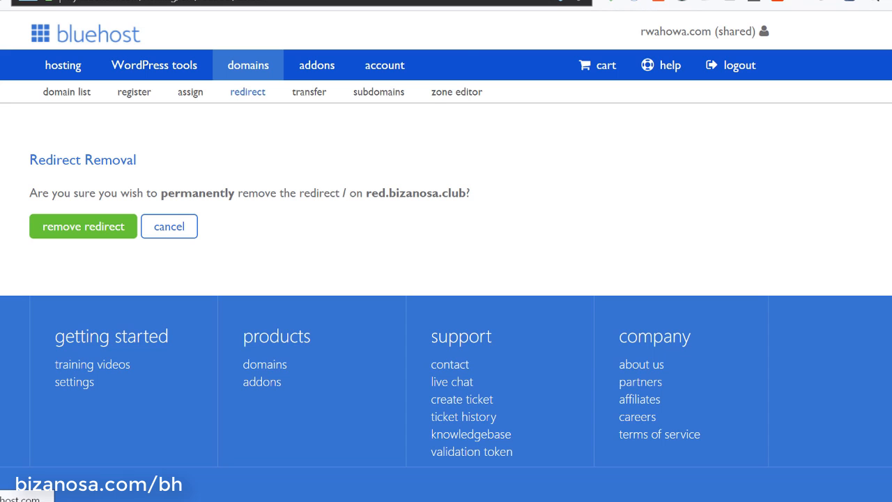
{"action": "left_click", "coordinate": [80, 225]}
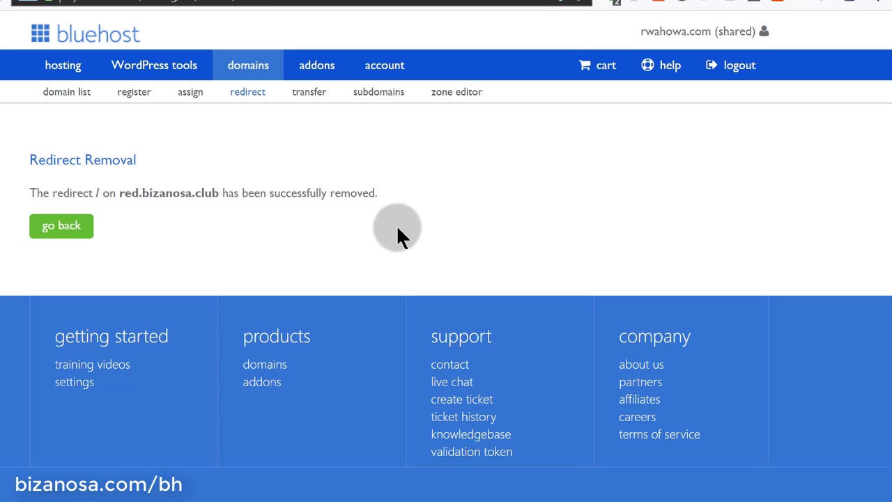
{"action": "left_click", "coordinate": [55, 224]}
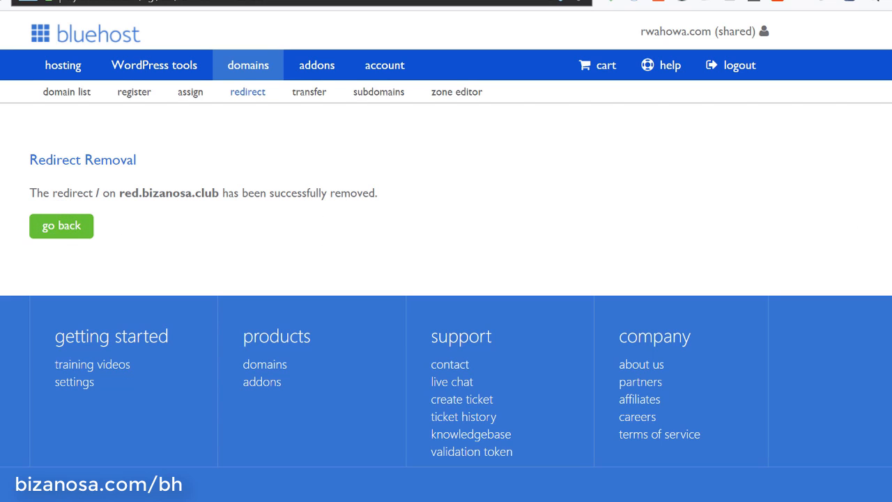
{"action": "scroll", "coordinate": [205, 174], "scroll_direction": "down", "scroll_amount": 3}
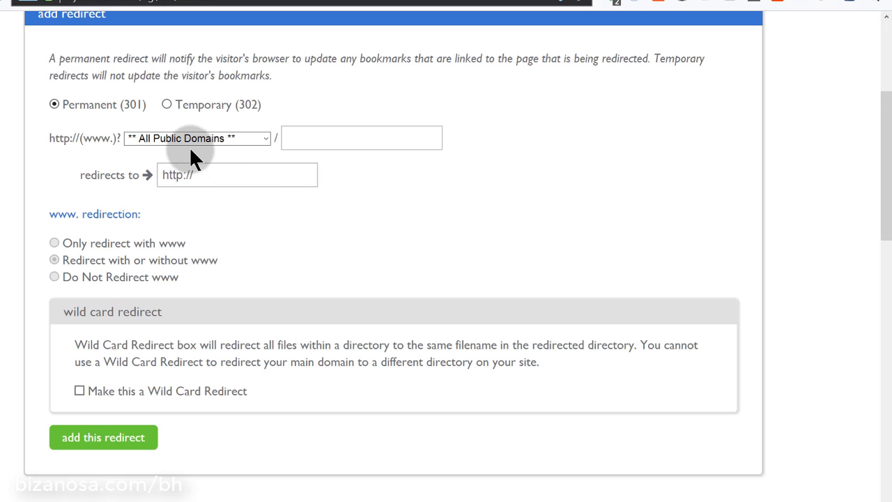
{"action": "left_click", "coordinate": [199, 138]}
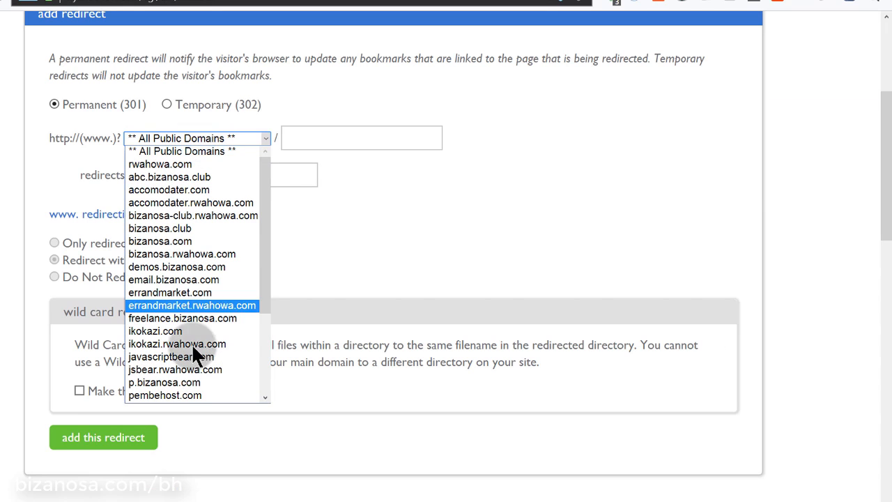
{"action": "scroll", "coordinate": [192, 229], "scroll_direction": "up", "scroll_amount": 1}
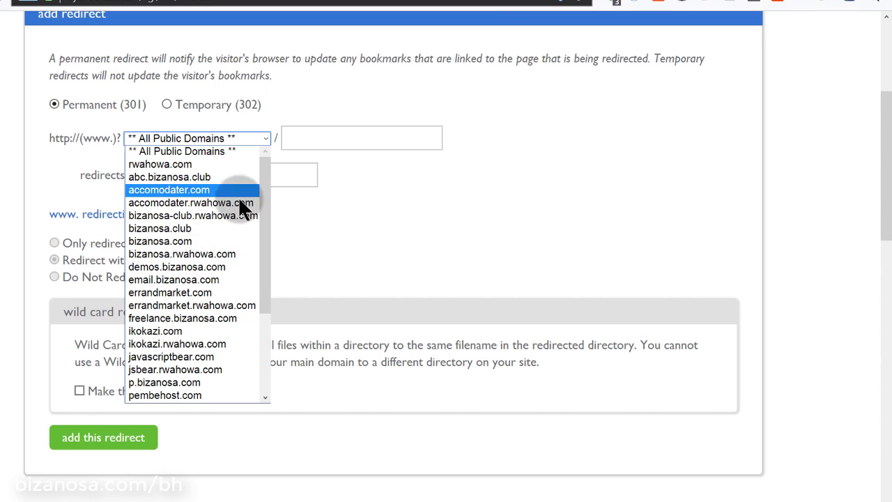
{"action": "scroll", "coordinate": [210, 279], "scroll_direction": "down", "scroll_amount": 4}
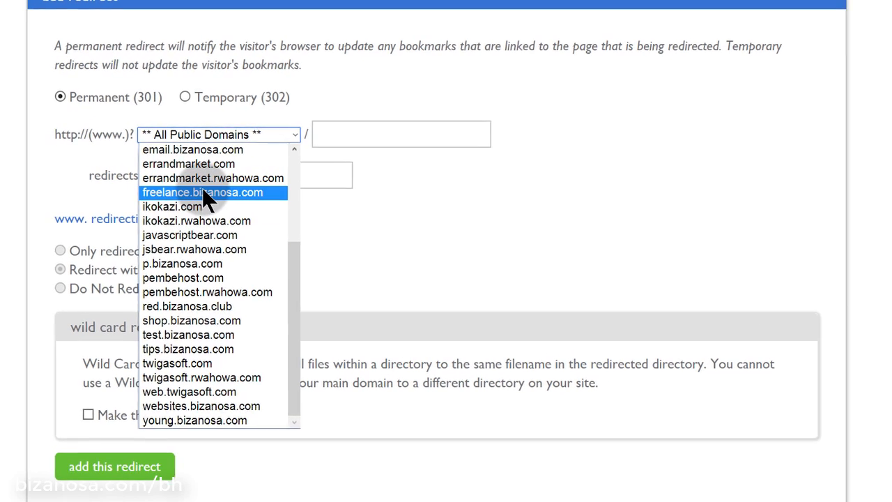
{"action": "left_click", "coordinate": [195, 306]}
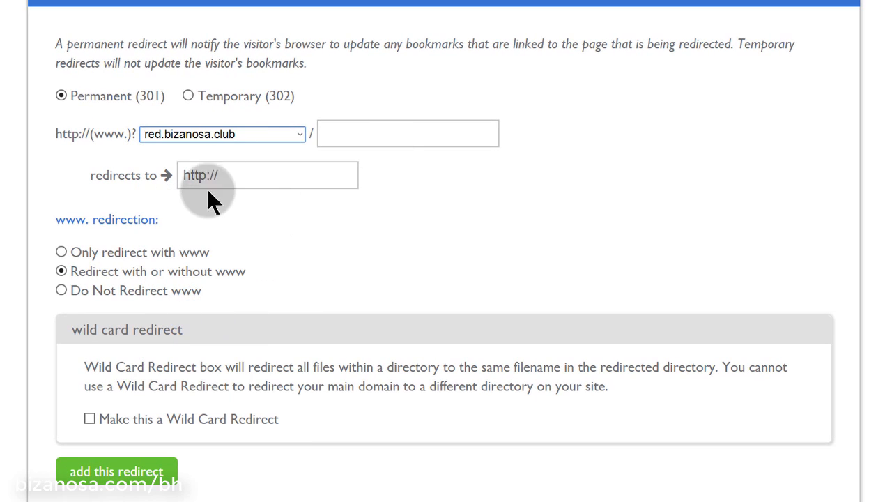
{"action": "left_click", "coordinate": [236, 175]}
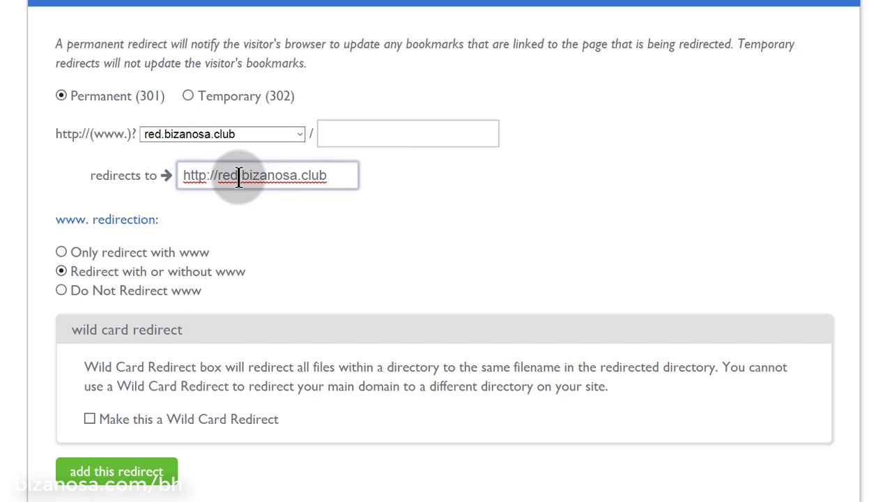
{"action": "left_click", "coordinate": [239, 175]}
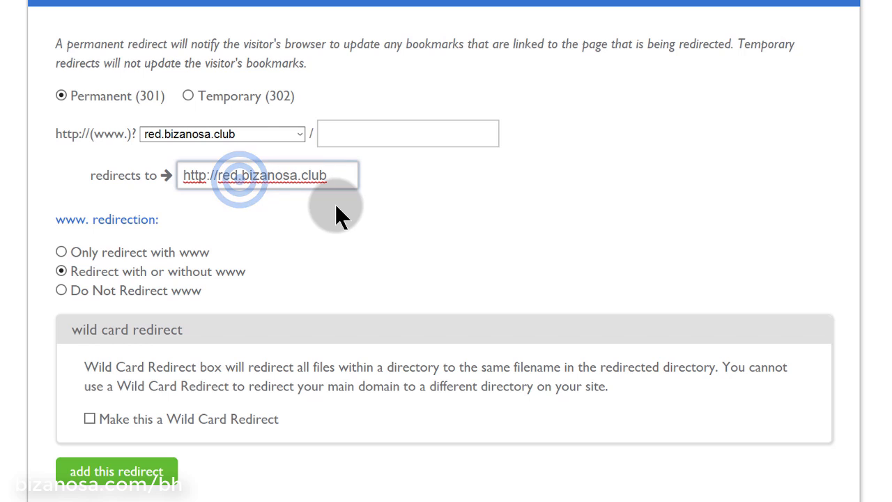
{"action": "key", "text": "BackSpace"}
{"action": "key", "text": "BackSpace"}
{"action": "key", "text": "BackSpace"}
{"action": "key", "text": "BackSpace"}
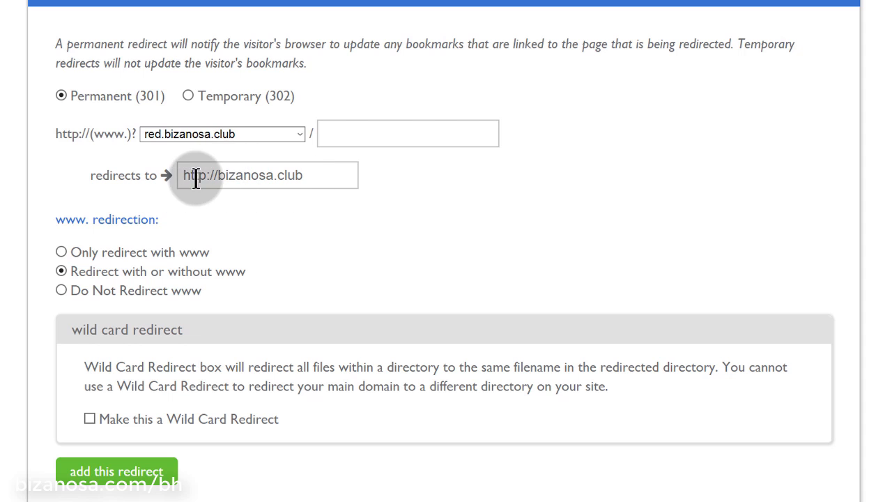
Make it a wildcard redirect, save it, and return to the redirects list
{"action": "scroll", "coordinate": [356, 237], "scroll_direction": "down", "scroll_amount": 3}
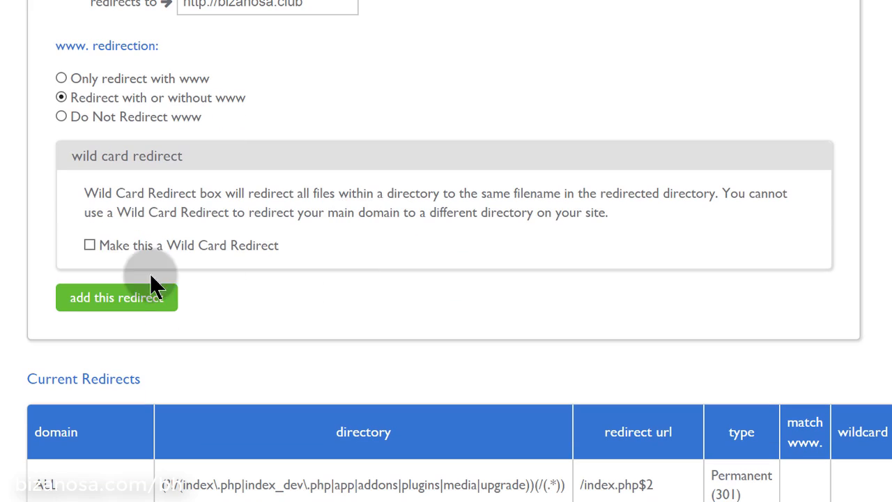
{"action": "left_click", "coordinate": [90, 247]}
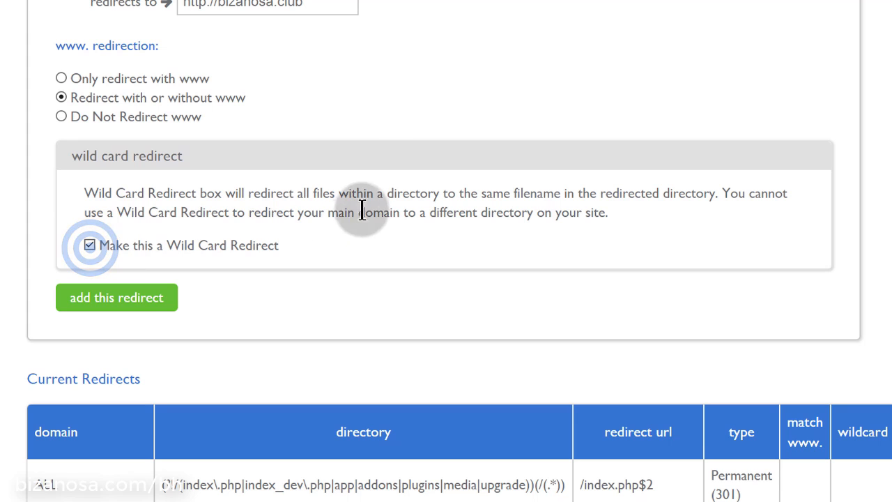
{"action": "left_click", "coordinate": [382, 118]}
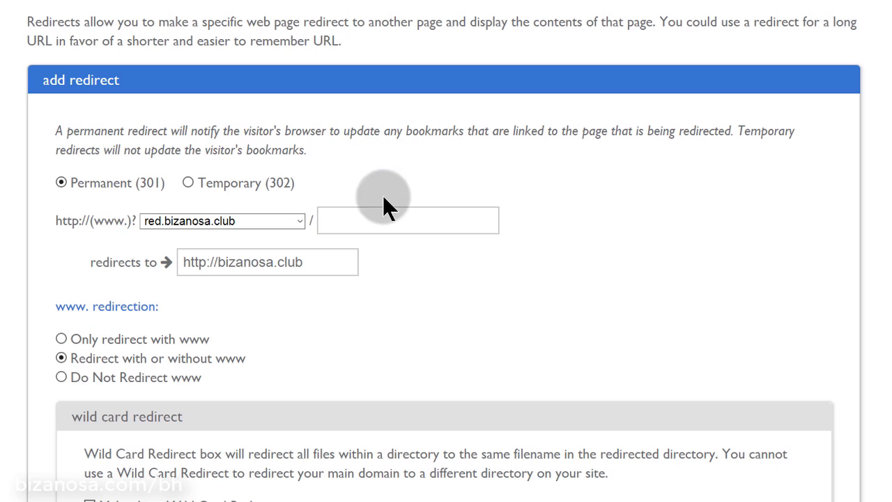
{"action": "scroll", "coordinate": [380, 181], "scroll_direction": "up", "scroll_amount": 4}
{"action": "scroll", "coordinate": [285, 313], "scroll_direction": "down", "scroll_amount": 3}
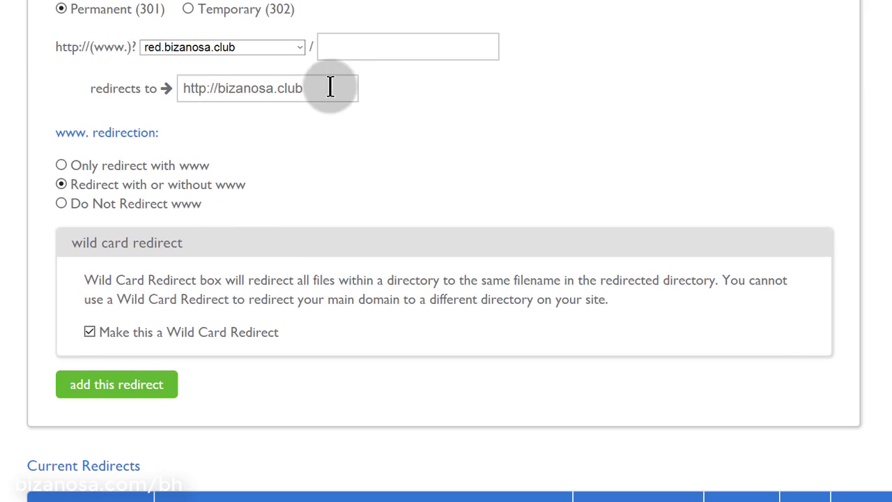
{"action": "left_click", "coordinate": [213, 49]}
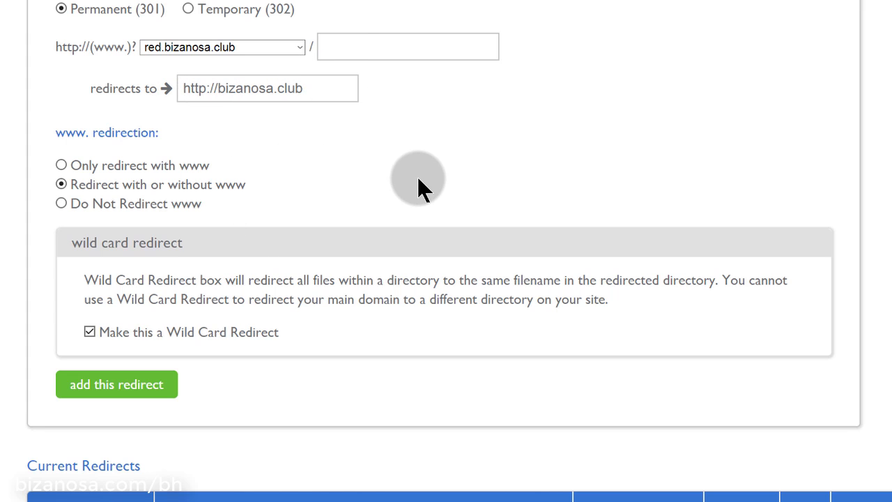
{"action": "scroll", "coordinate": [418, 186], "scroll_direction": "down", "scroll_amount": 2}
{"action": "scroll", "coordinate": [291, 216], "scroll_direction": "down", "scroll_amount": 1}
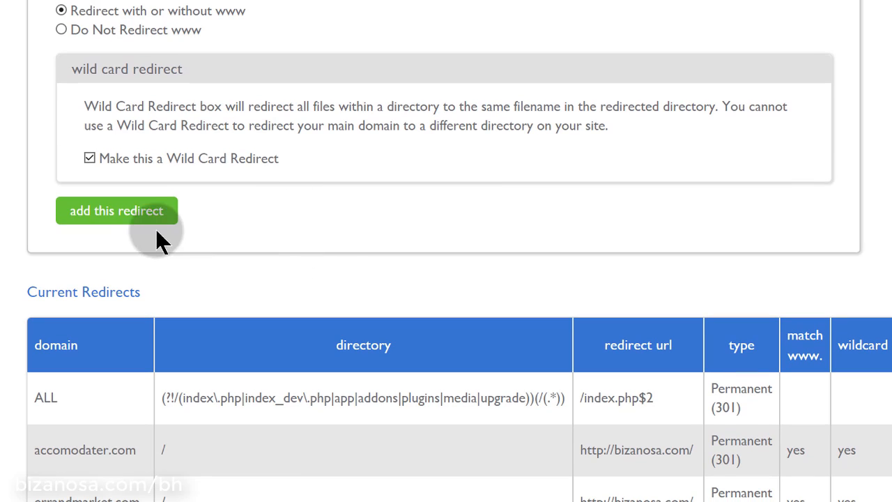
{"action": "left_click", "coordinate": [129, 216]}
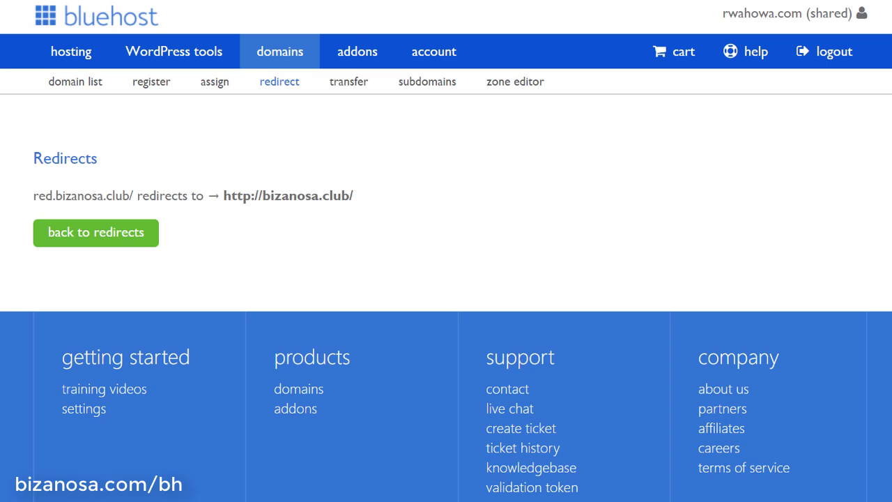
{"action": "left_click", "coordinate": [105, 241]}
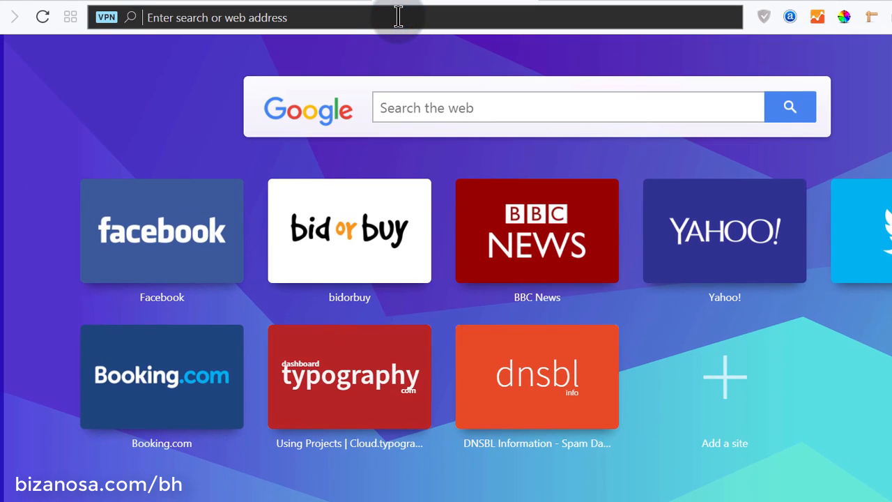
Load red.bizanosa.club in Opera to check the new redirect
{"action": "left_click", "coordinate": [398, 17]}
{"action": "type", "text": "red.bizanosa.club"}
{"action": "key", "text": "Return"}
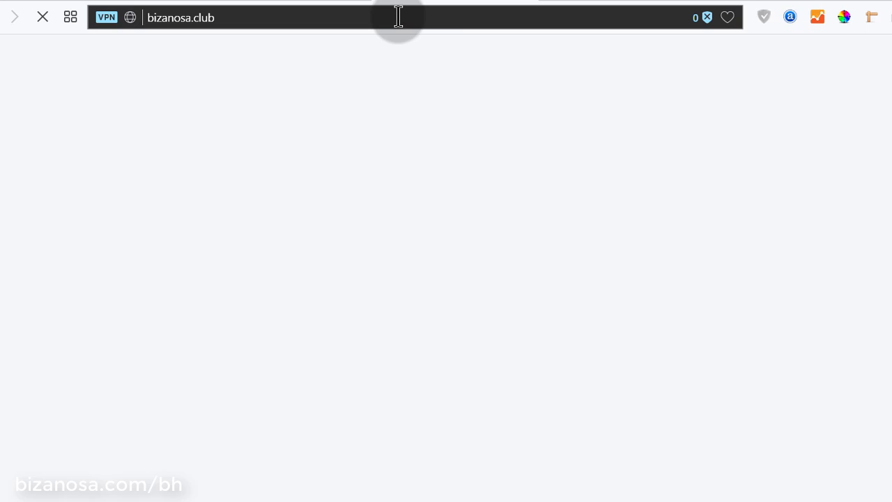
Test red.bizanosa.club/test, confirm it lands on bizanosa.club/test, then return to Bluehost
{"action": "left_click", "coordinate": [210, 25]}
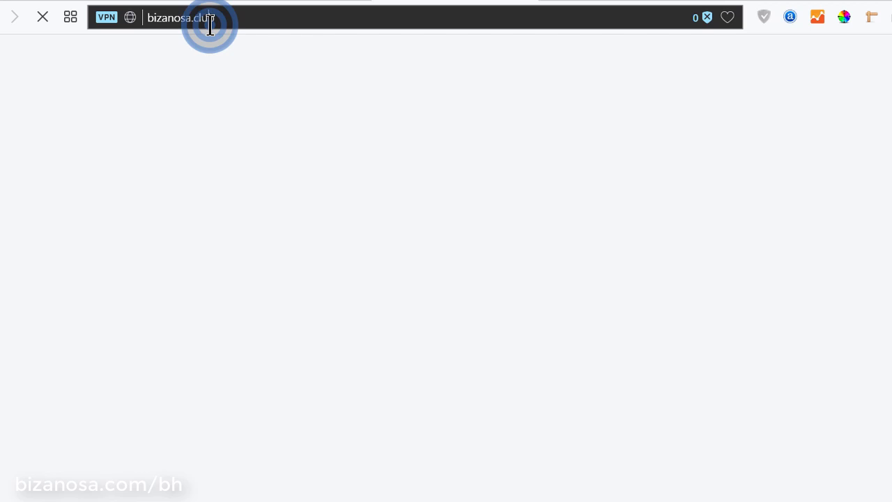
{"action": "type", "text": "red.bizanosa.club"}
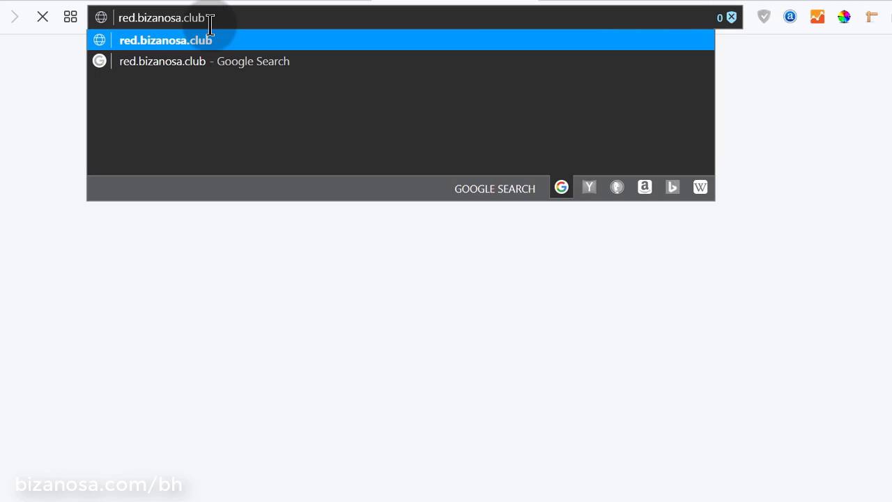
{"action": "type", "text": "/a"}
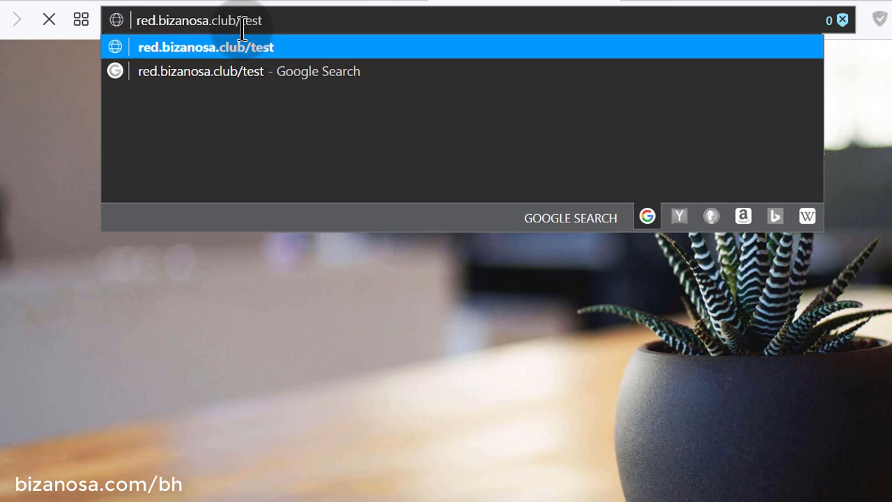
{"action": "key", "text": "Return"}
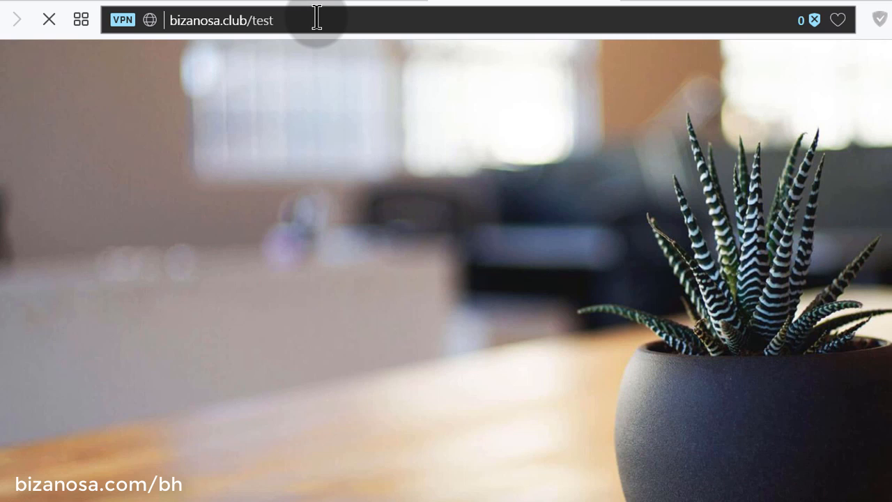
{"action": "left_click_drag", "start_coordinate": [283, 21], "coordinate": [258, 29]}
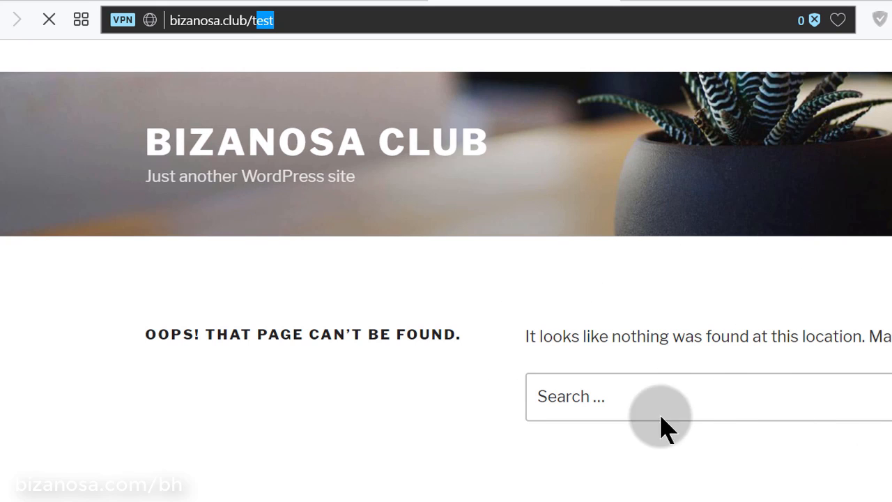
{"action": "left_click", "coordinate": [278, 3]}
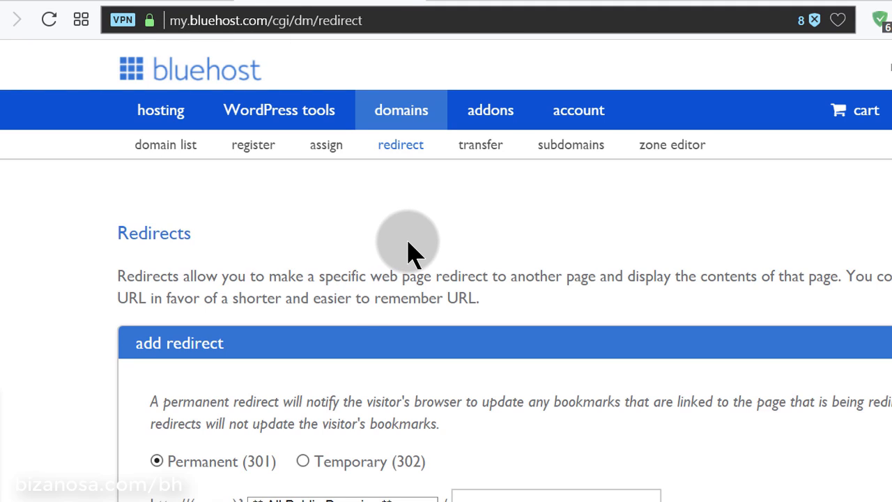
Open Domain Manager and DNS Zone Editor in new tabs
{"action": "scroll", "coordinate": [412, 253], "scroll_direction": "down", "scroll_amount": 7}
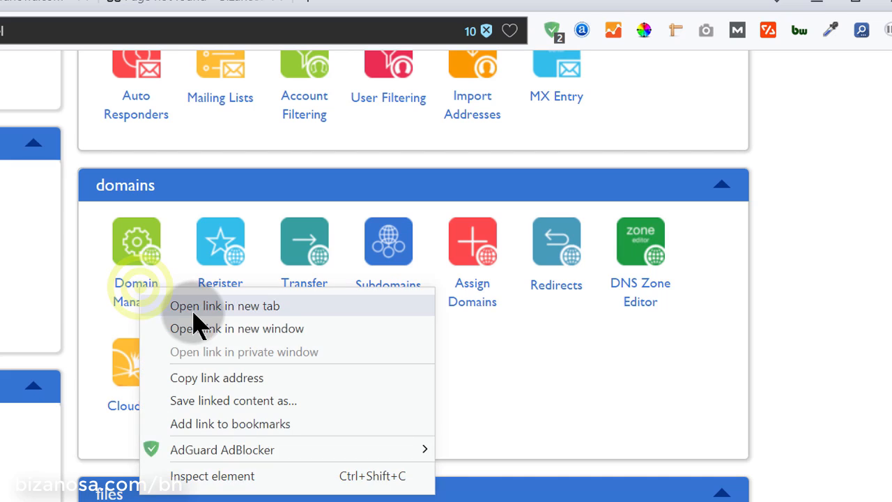
{"action": "left_click", "coordinate": [195, 308]}
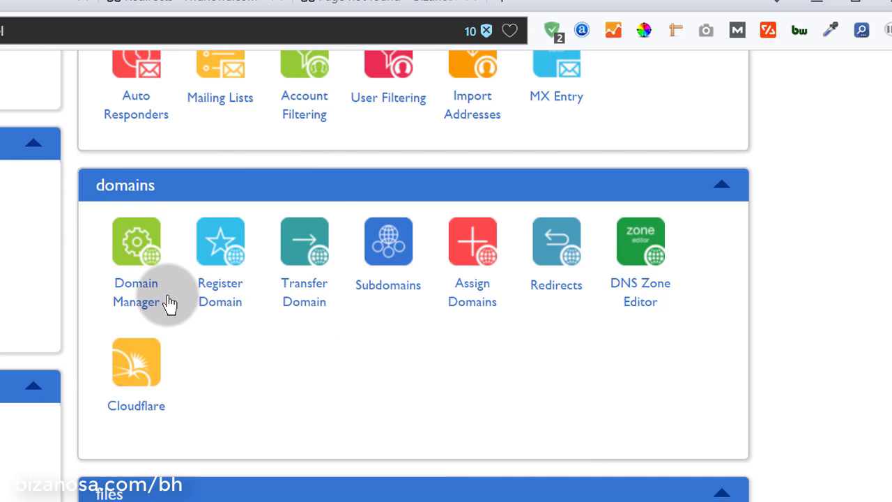
{"action": "left_click", "coordinate": [149, 319]}
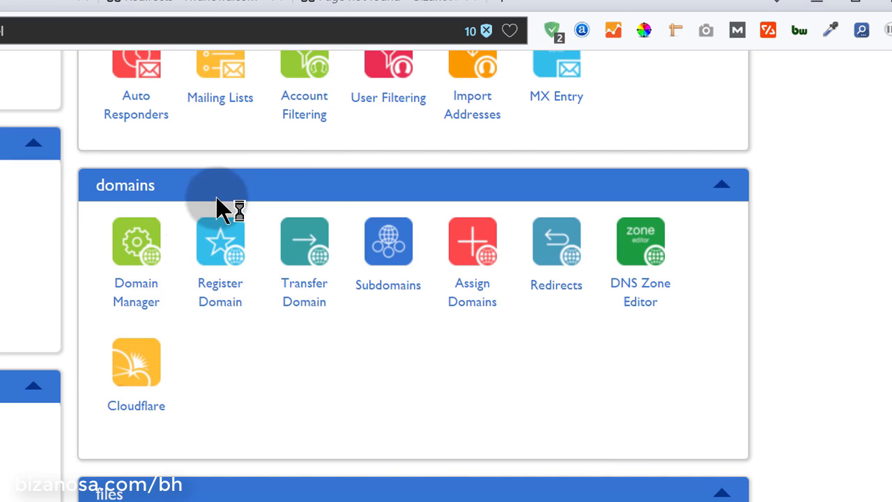
{"action": "left_click", "coordinate": [162, 317]}
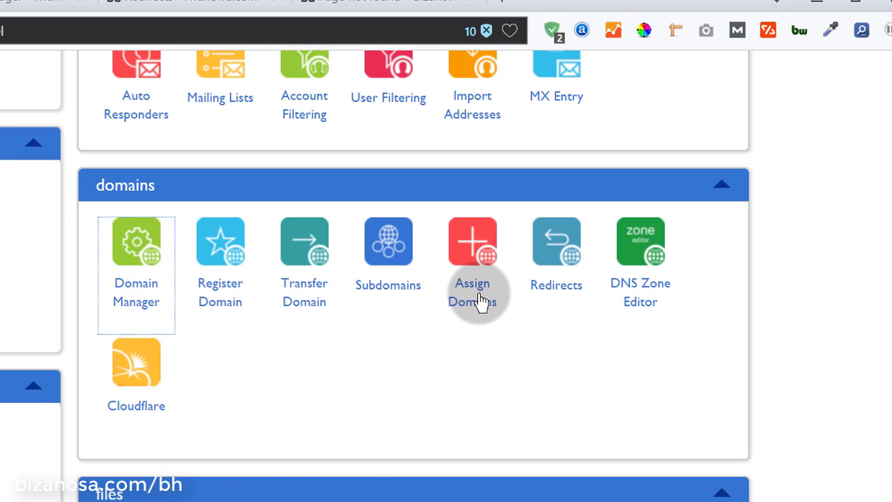
{"action": "right_click", "coordinate": [642, 293]}
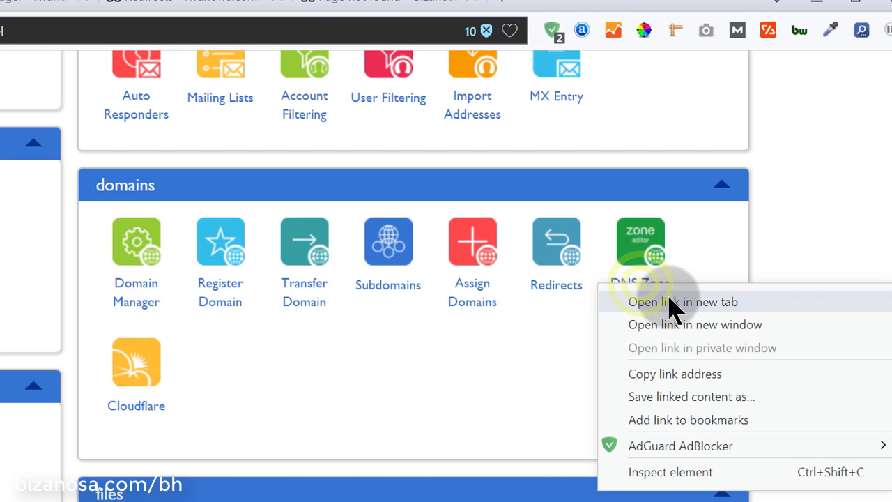
{"action": "left_click", "coordinate": [669, 301]}
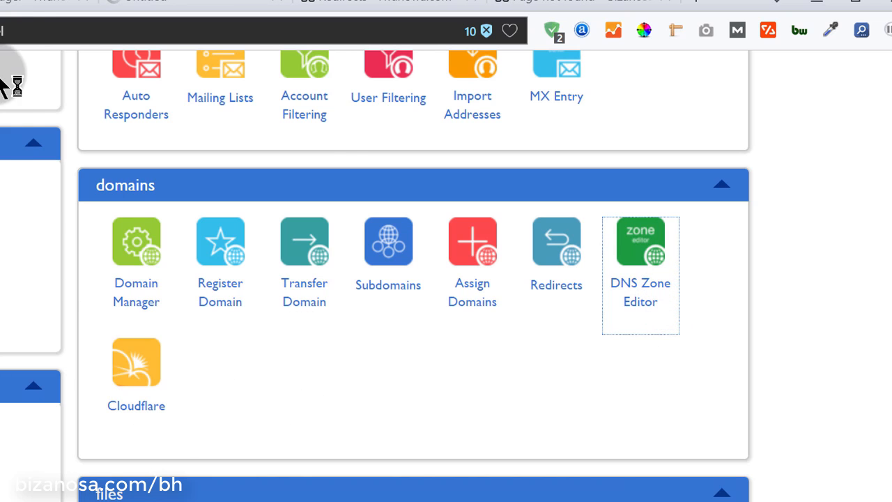
On the Bluehost domains page, select bizanosa.club in the domain list
{"action": "left_click", "coordinate": [18, 5]}
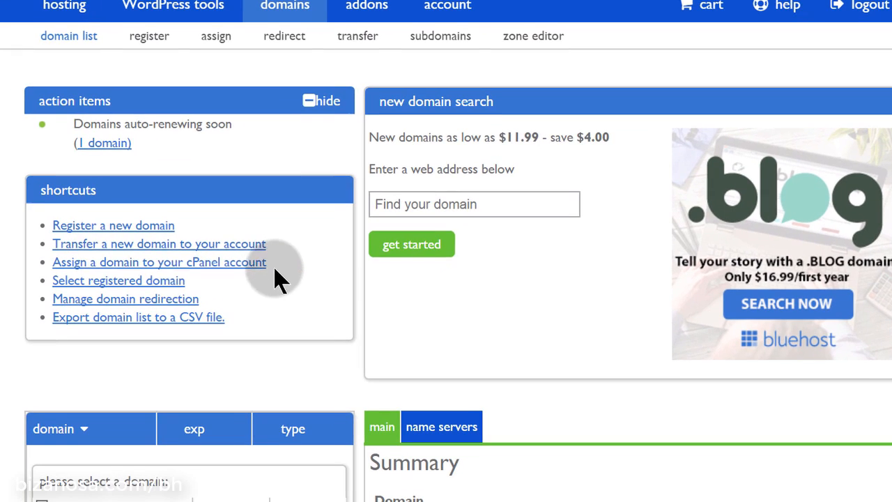
{"action": "scroll", "coordinate": [563, 277], "scroll_direction": "down", "scroll_amount": 3}
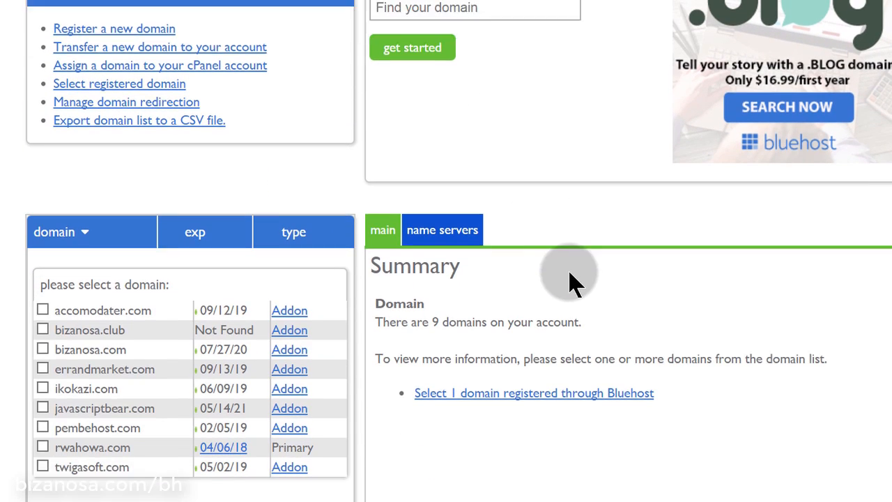
{"action": "scroll", "coordinate": [573, 279], "scroll_direction": "down", "scroll_amount": 3}
{"action": "left_click", "coordinate": [100, 164]}
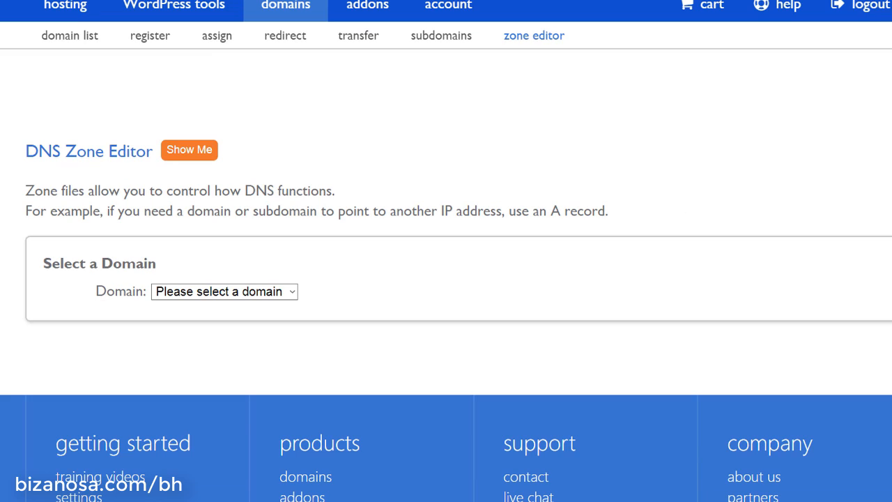
Choose bizanosa.club in the Domain dropdown to load its zone records
{"action": "scroll", "coordinate": [488, 129], "scroll_direction": "down", "scroll_amount": 2}
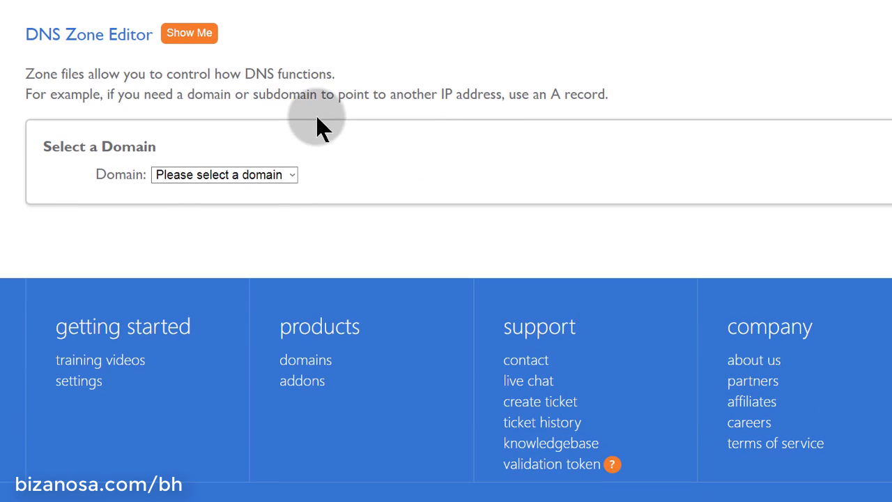
{"action": "left_click", "coordinate": [267, 176]}
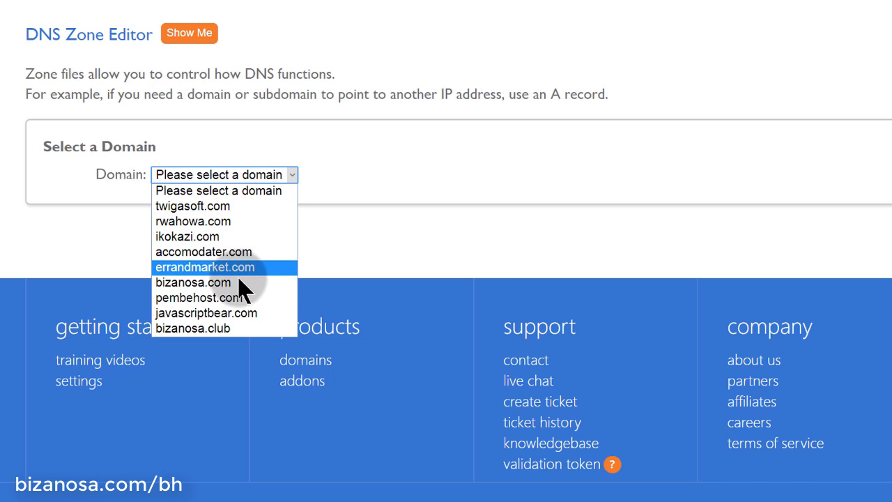
{"action": "left_click", "coordinate": [230, 333]}
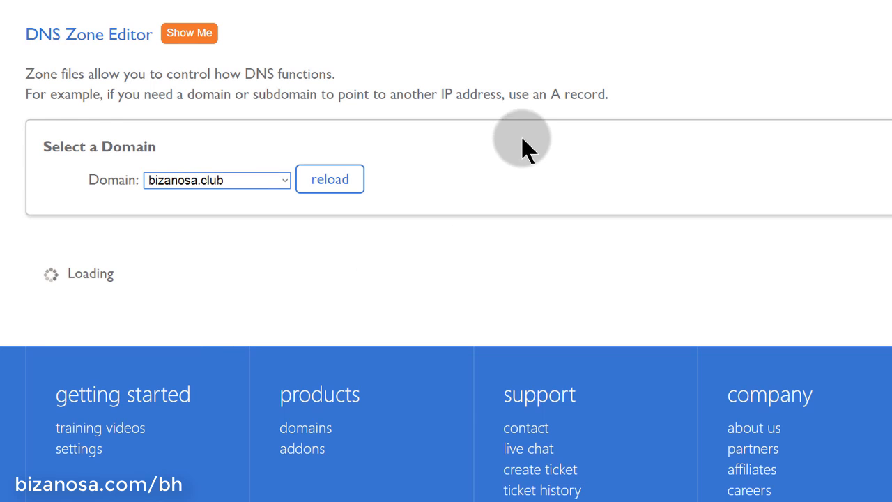
{"action": "scroll", "coordinate": [523, 147], "scroll_direction": "down", "scroll_amount": 3}
{"action": "left_click", "coordinate": [183, 121]}
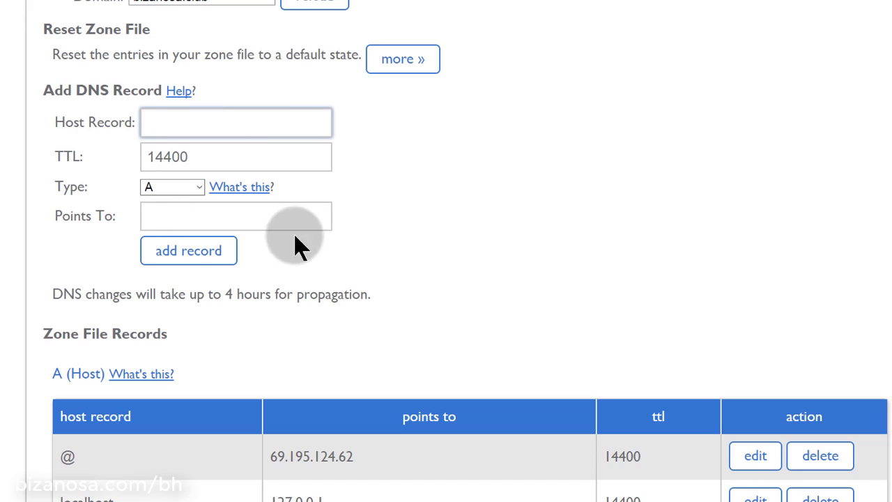
Review bizanosa.club's zone file records and the record Type list, leaving type A
{"action": "scroll", "coordinate": [428, 137], "scroll_direction": "down", "scroll_amount": 1}
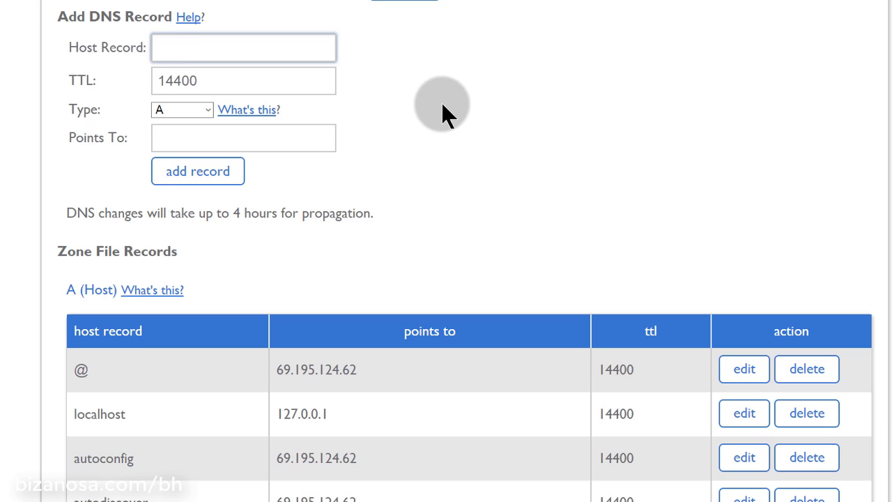
{"action": "scroll", "coordinate": [424, 109], "scroll_direction": "down", "scroll_amount": 3}
{"action": "scroll", "coordinate": [416, 104], "scroll_direction": "up", "scroll_amount": 2}
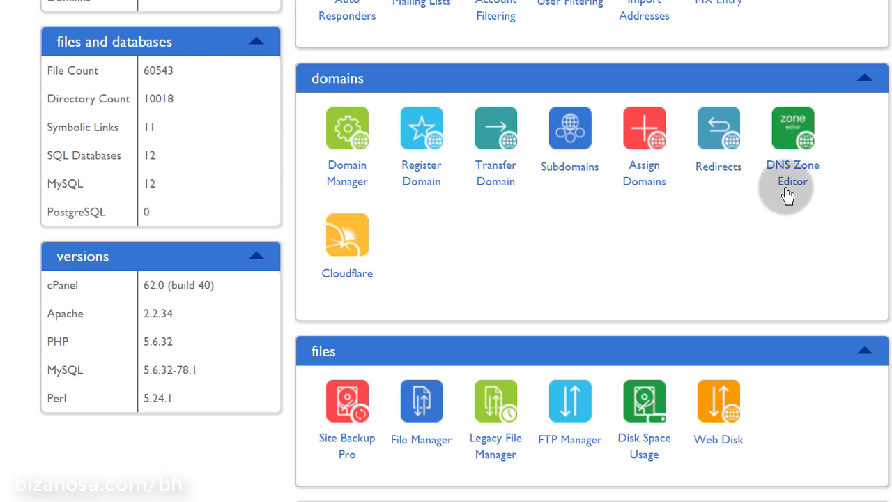
{"action": "left_click", "coordinate": [787, 194]}
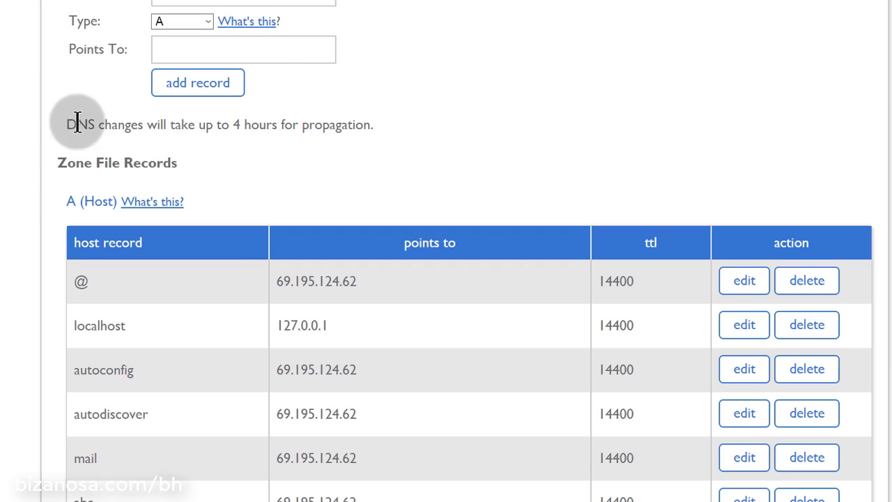
{"action": "left_click", "coordinate": [176, 20]}
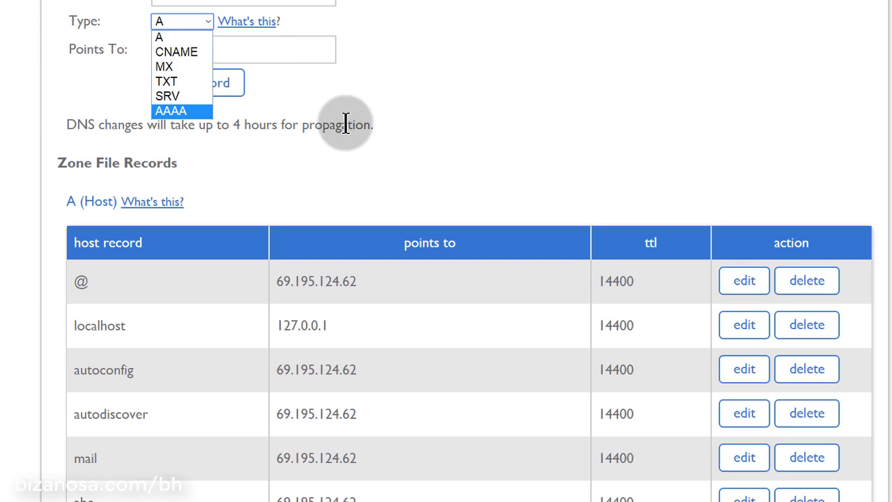
{"action": "left_click", "coordinate": [488, 99]}
{"action": "scroll", "coordinate": [478, 63], "scroll_direction": "up", "scroll_amount": 6}
{"action": "scroll", "coordinate": [475, 64], "scroll_direction": "up", "scroll_amount": 1}
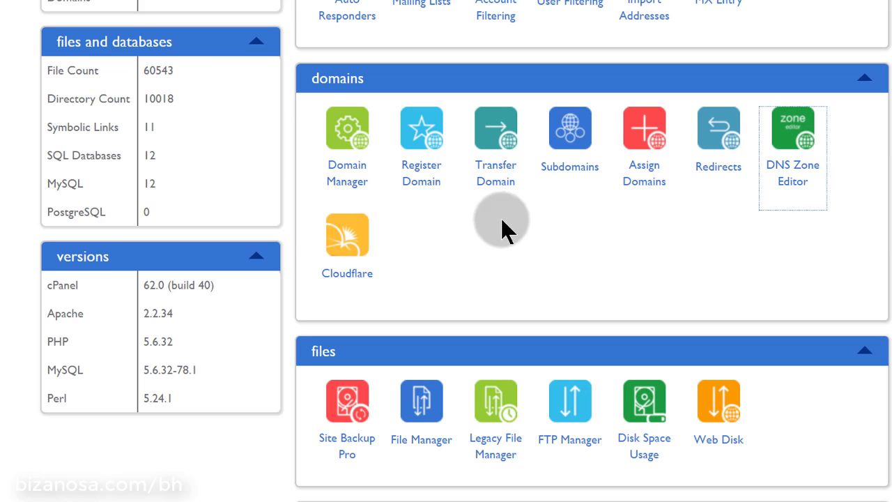
{"action": "scroll", "coordinate": [542, 220], "scroll_direction": "up", "scroll_amount": 5}
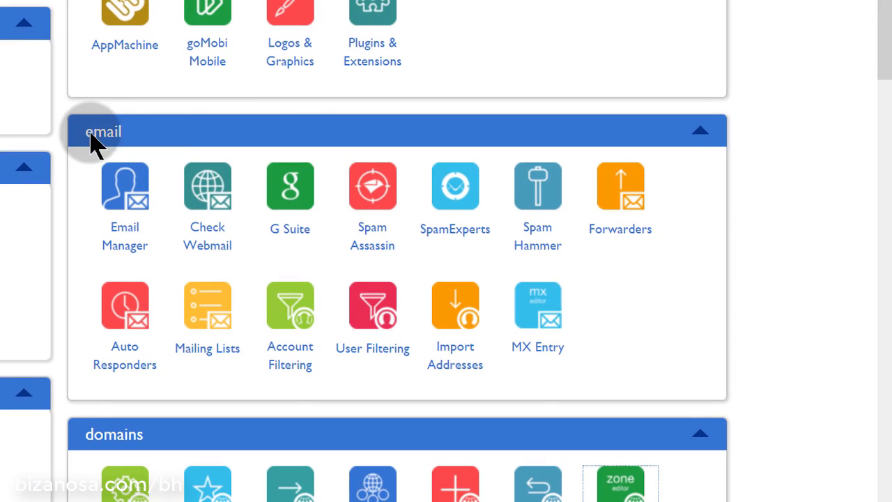
{"action": "scroll", "coordinate": [109, 119], "scroll_direction": "up", "scroll_amount": 4}
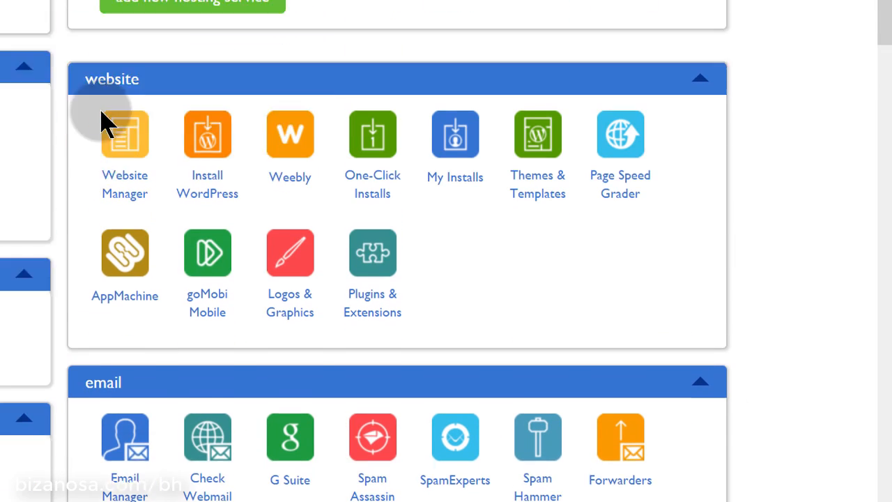
{"action": "scroll", "coordinate": [130, 136], "scroll_direction": "up", "scroll_amount": 3}
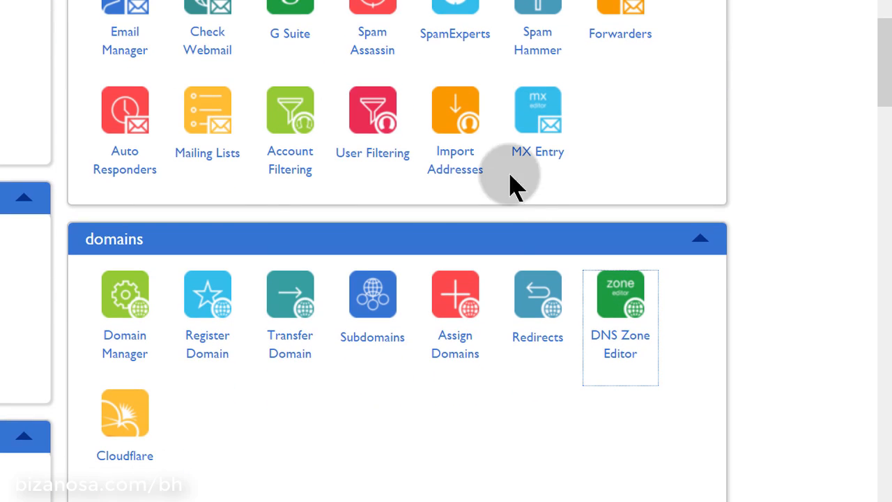
{"action": "scroll", "coordinate": [196, 255], "scroll_direction": "down", "scroll_amount": 3}
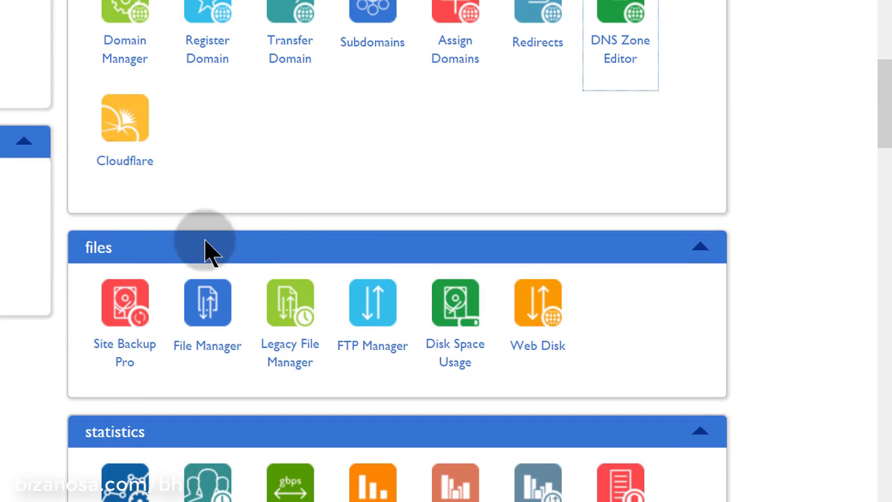
{"action": "scroll", "coordinate": [285, 251], "scroll_direction": "down", "scroll_amount": 1}
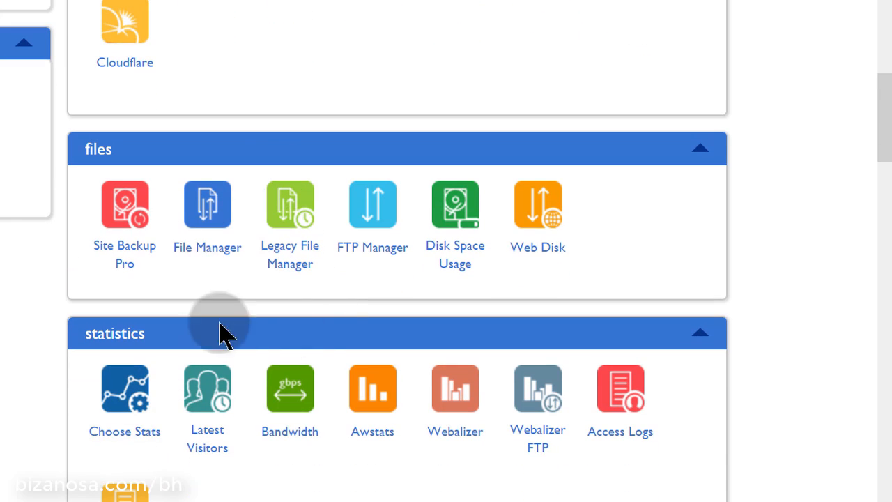